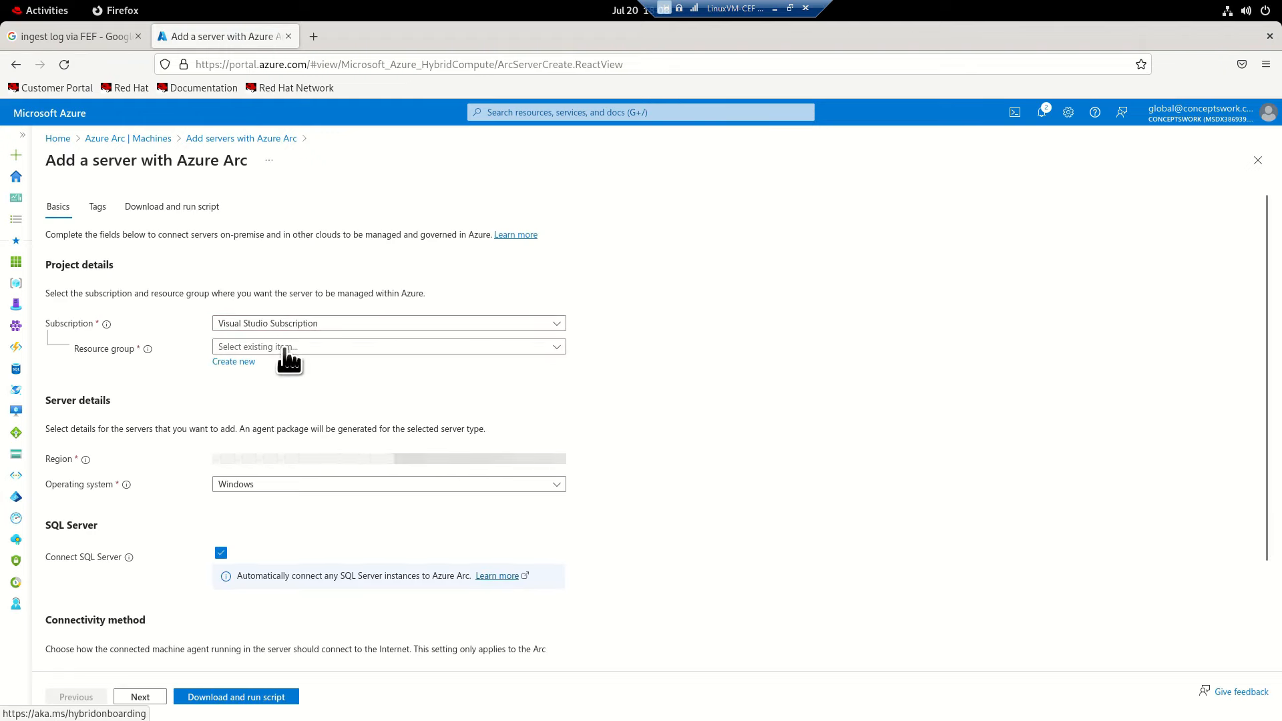
Set the resource group to Arc_Linux_Servers, the region to (Asia Pacific) Central India and the operating system to Linux.
{"action": "left_click", "coordinate": [360, 347]}
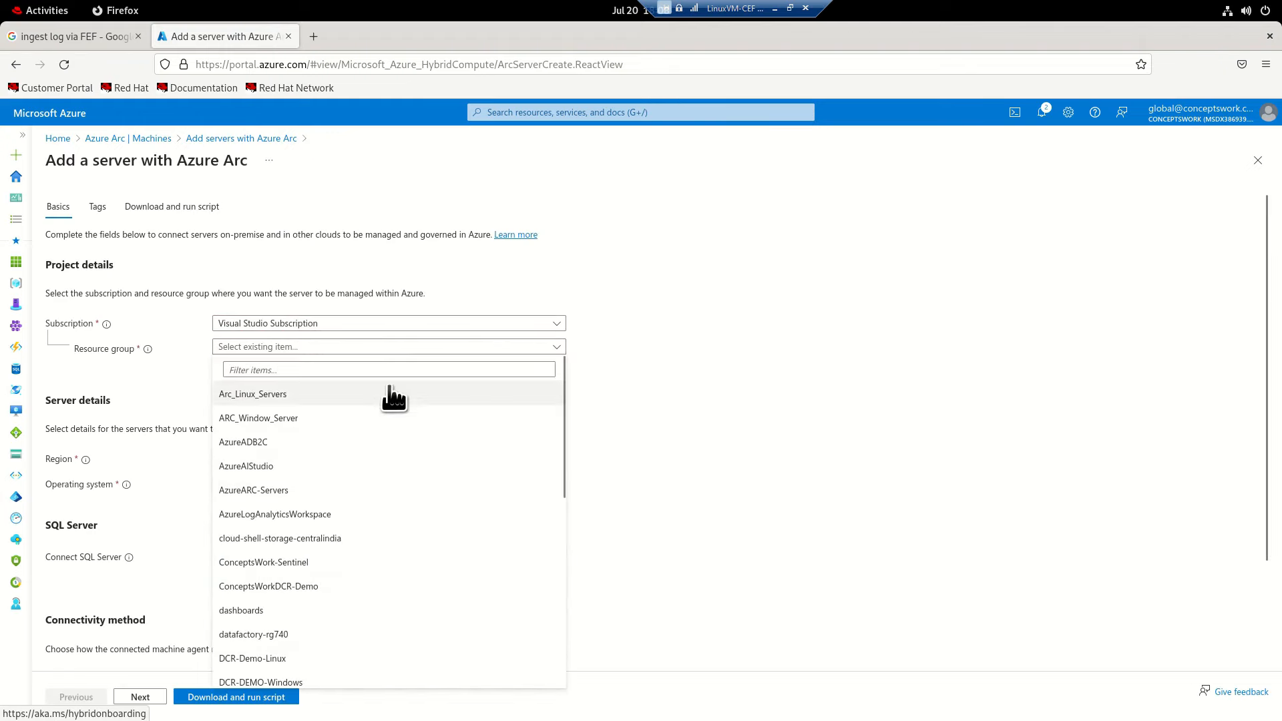
{"action": "left_click", "coordinate": [393, 395]}
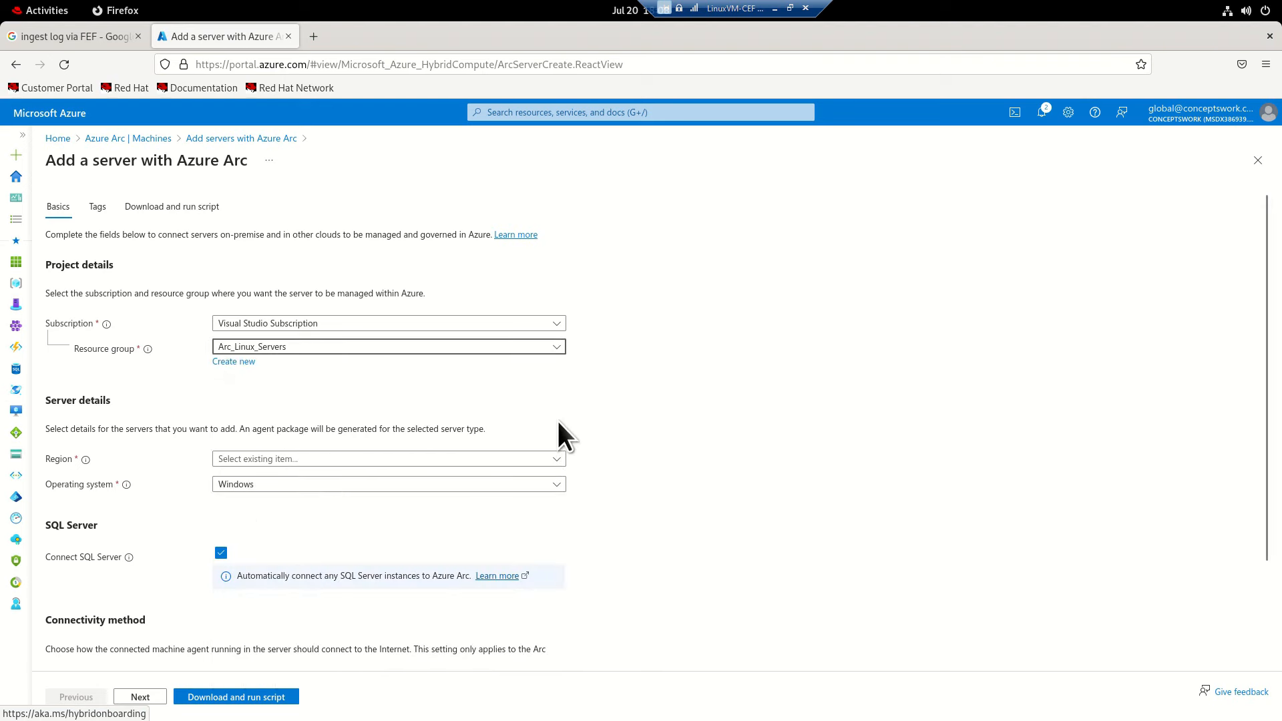
{"action": "left_click", "coordinate": [321, 464]}
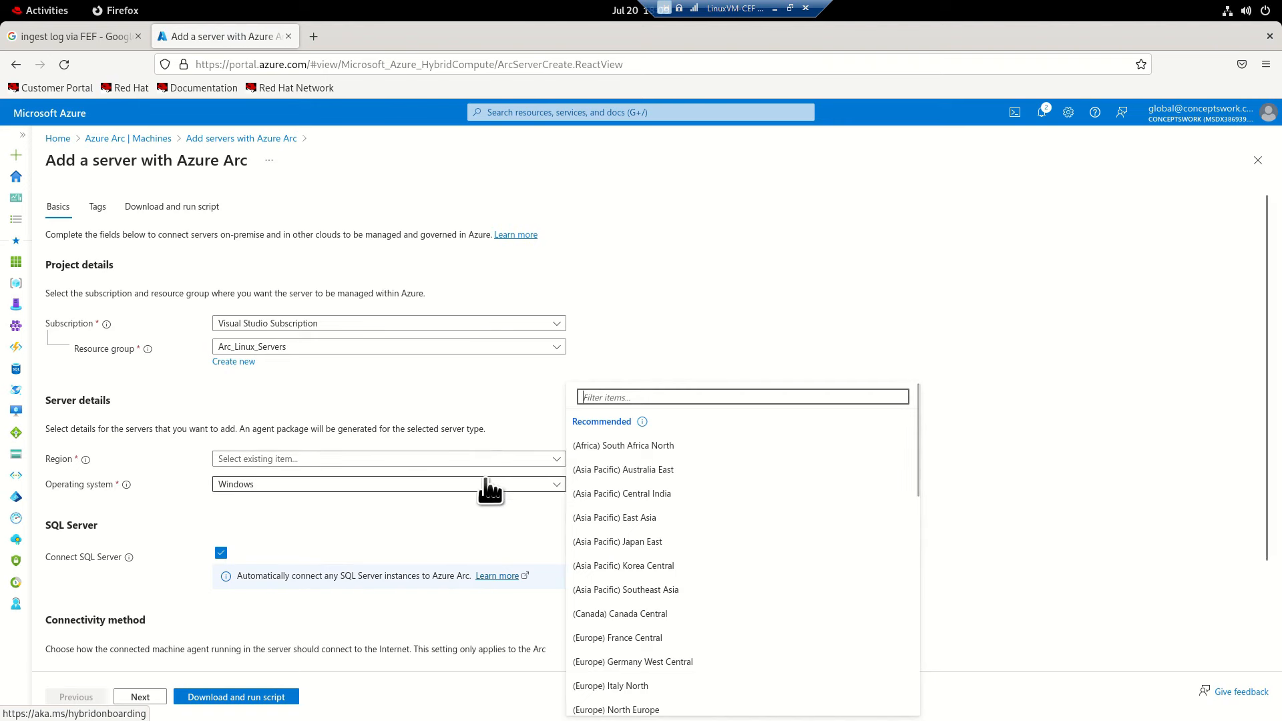
{"action": "left_click", "coordinate": [613, 494]}
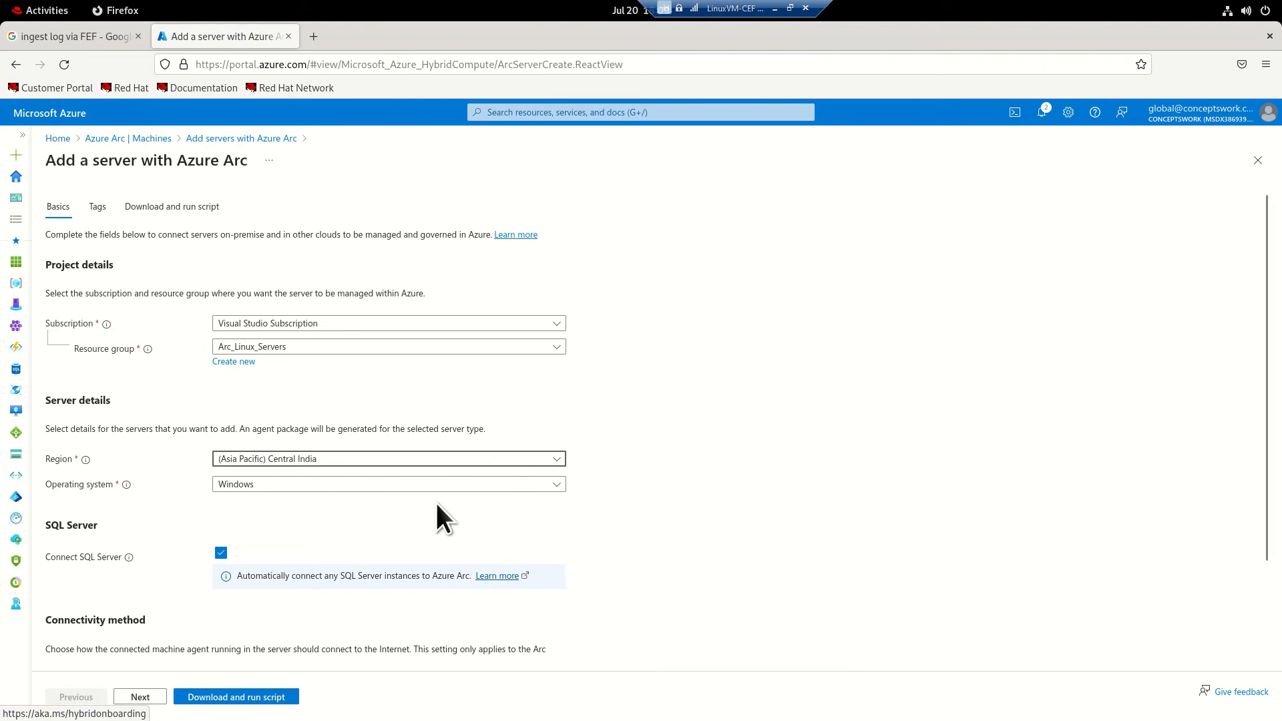
{"action": "left_click", "coordinate": [383, 482]}
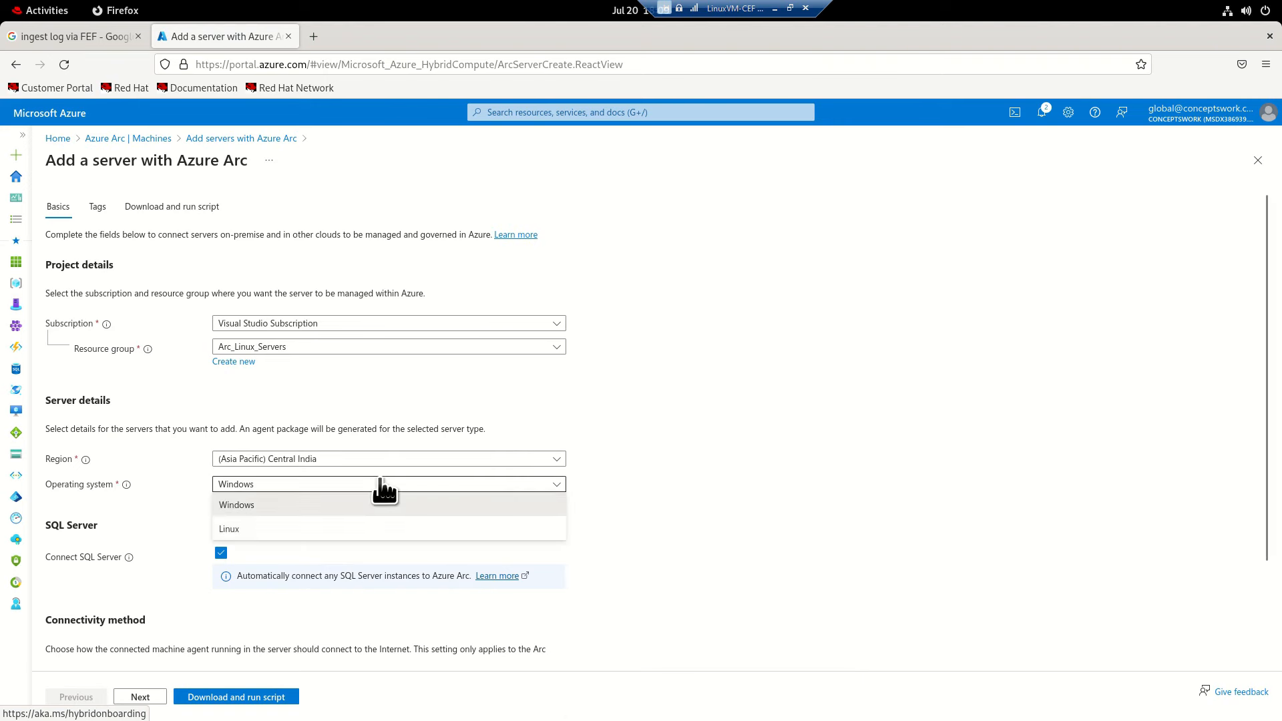
{"action": "left_click", "coordinate": [313, 530]}
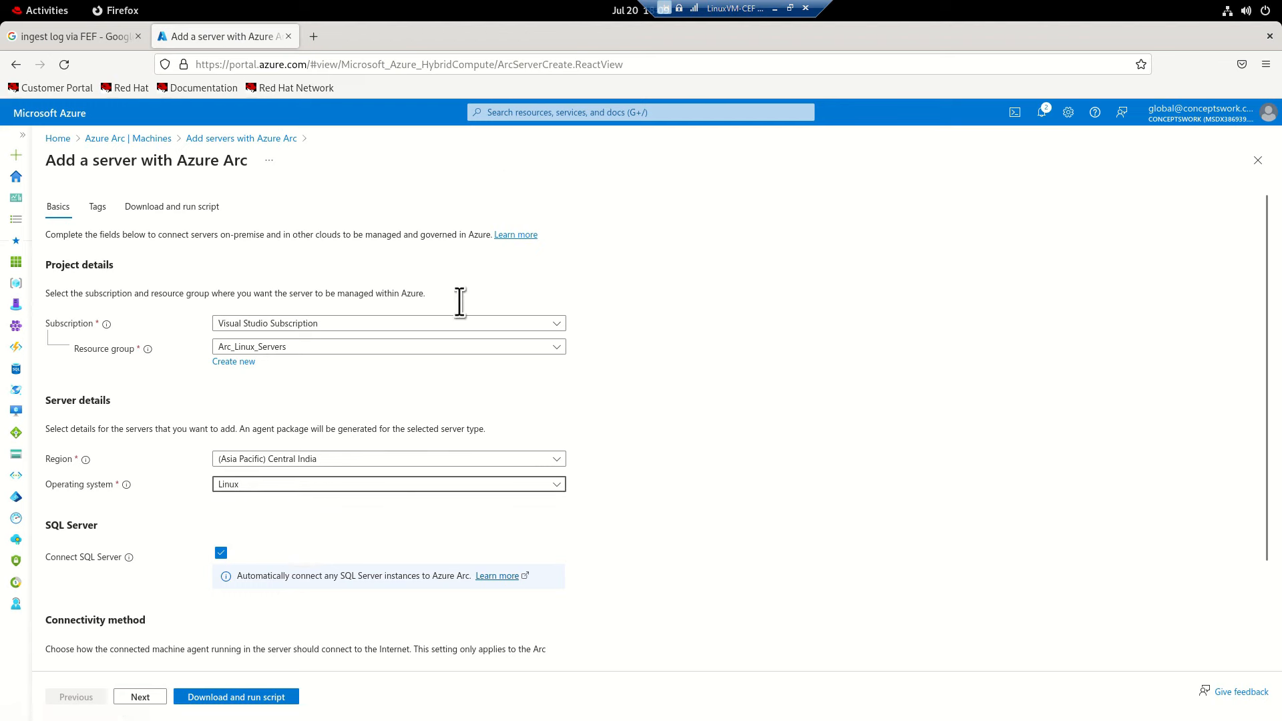
Generate the Azure Arc onboarding script with the public endpoint connectivity method and copy it.
{"action": "scroll", "coordinate": [594, 408], "scroll_direction": "down", "scroll_amount": 3}
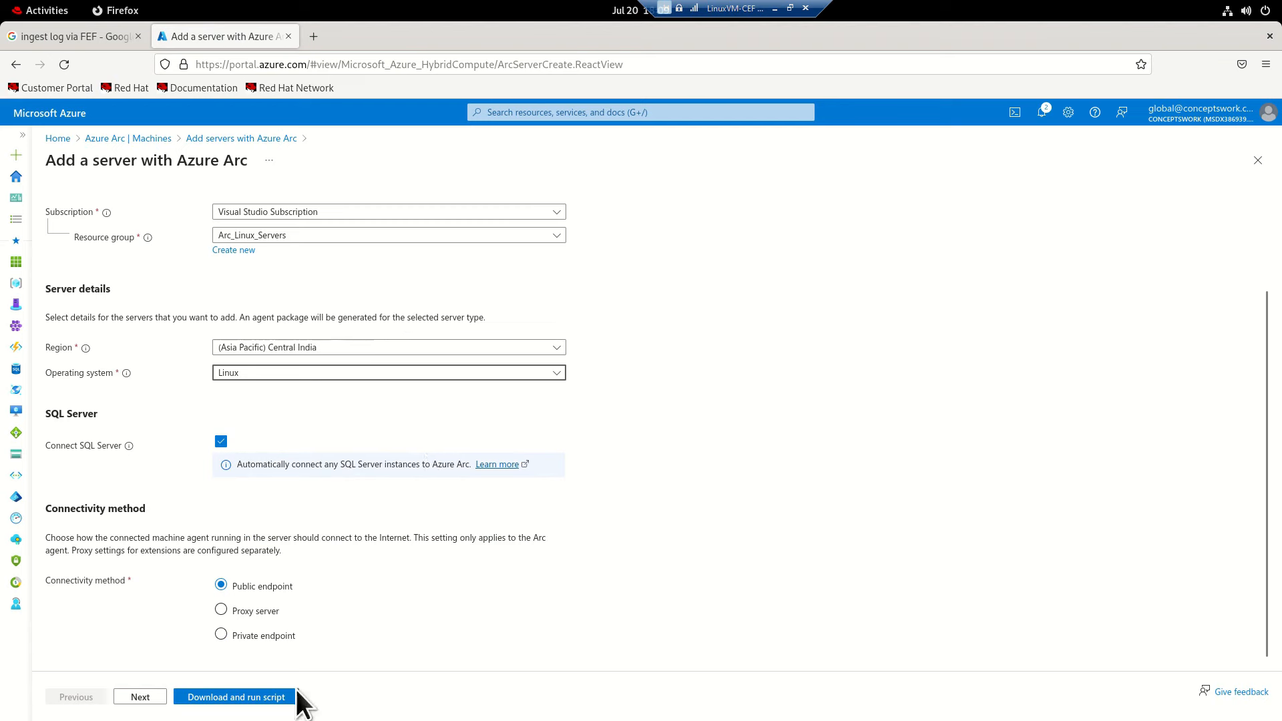
{"action": "left_click", "coordinate": [217, 700]}
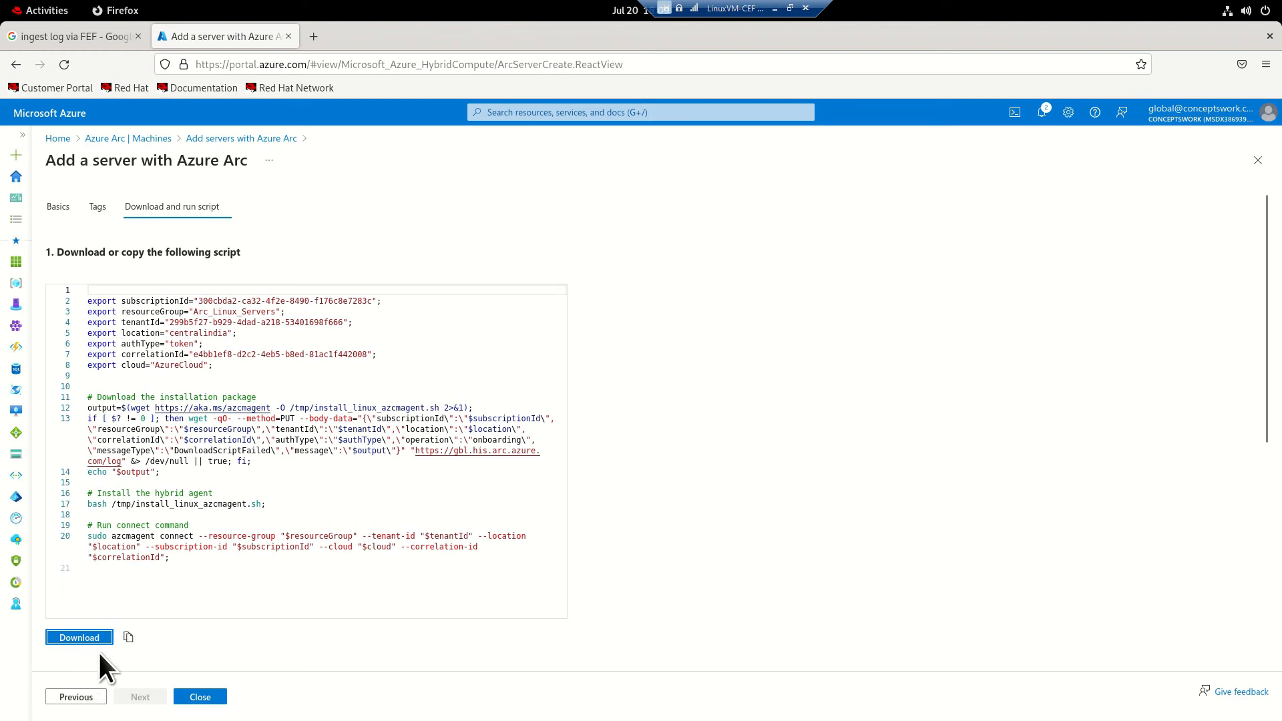
{"action": "left_click", "coordinate": [128, 638]}
Switch to Terminal and run the copied onboarding script at the root prompt to install azcmagent and start connecting the machine.
{"action": "key", "text": "alt+Tab"}
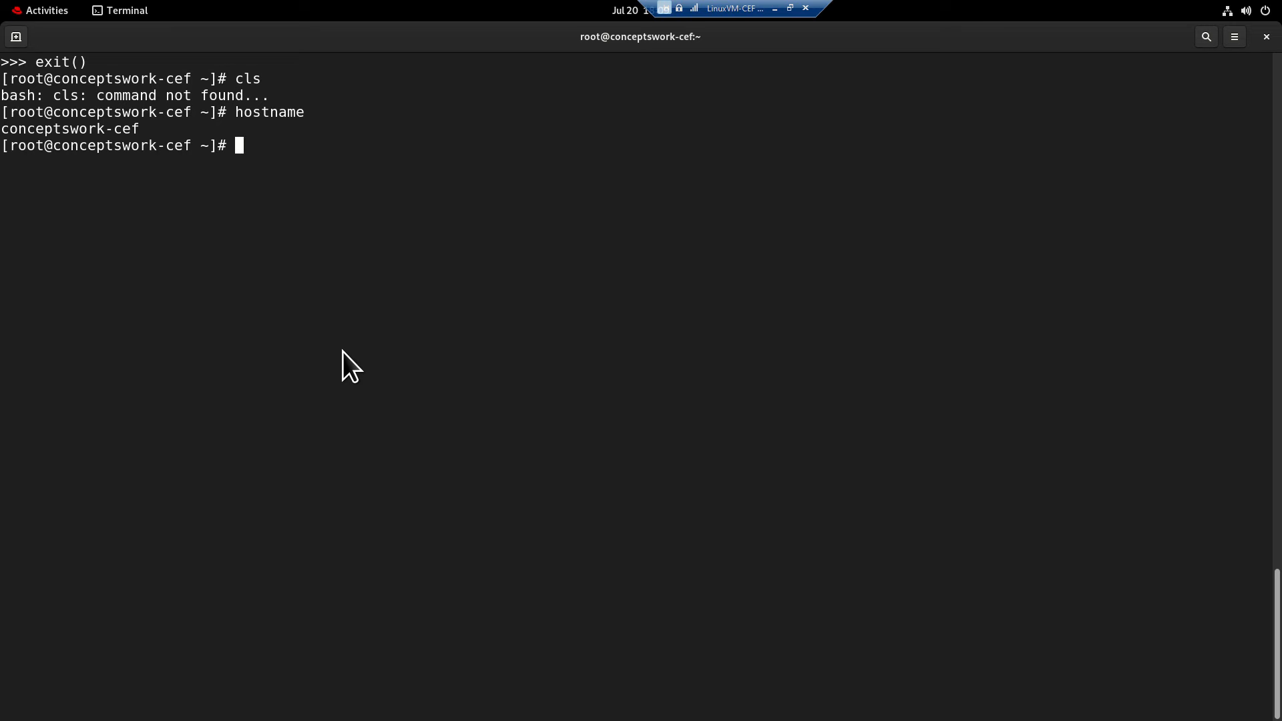
{"action": "right_click", "coordinate": [390, 238]}
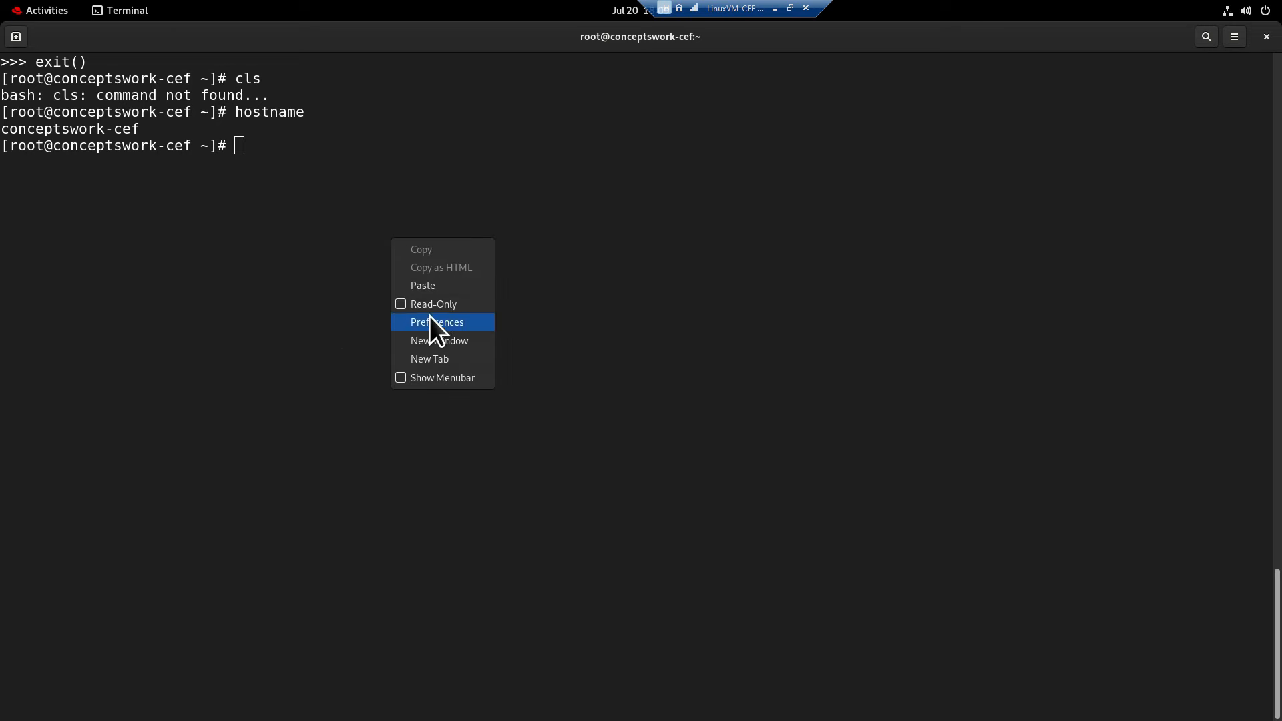
{"action": "left_click", "coordinate": [422, 287]}
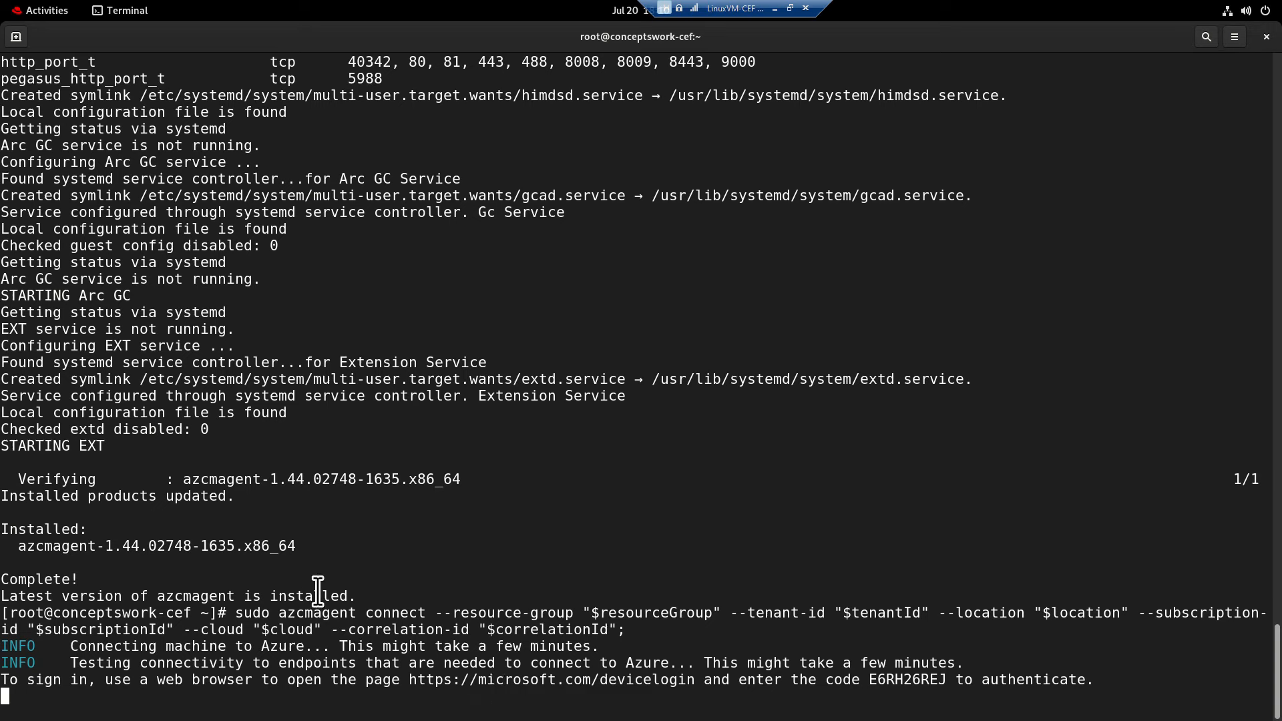
{"action": "key", "text": "alt+Tab"}
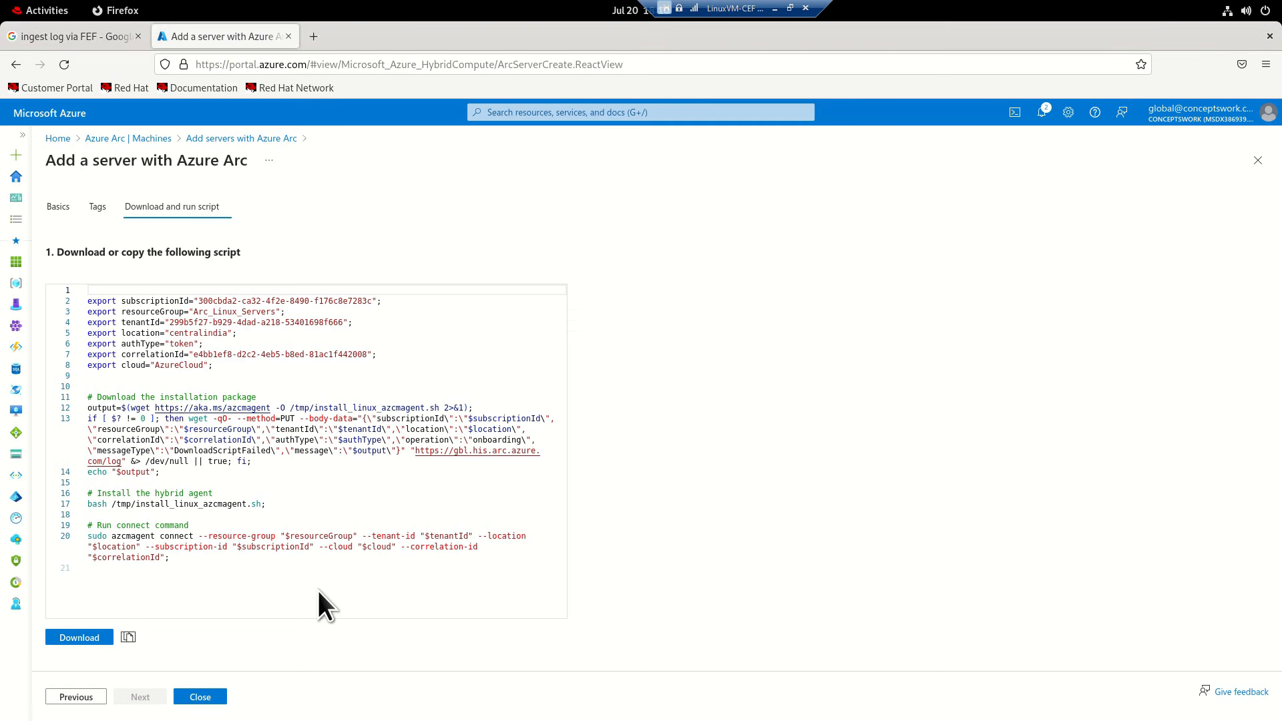
{"action": "left_click", "coordinate": [319, 35]}
{"action": "left_click", "coordinate": [313, 64]}
{"action": "type", "text": "https://mi"}
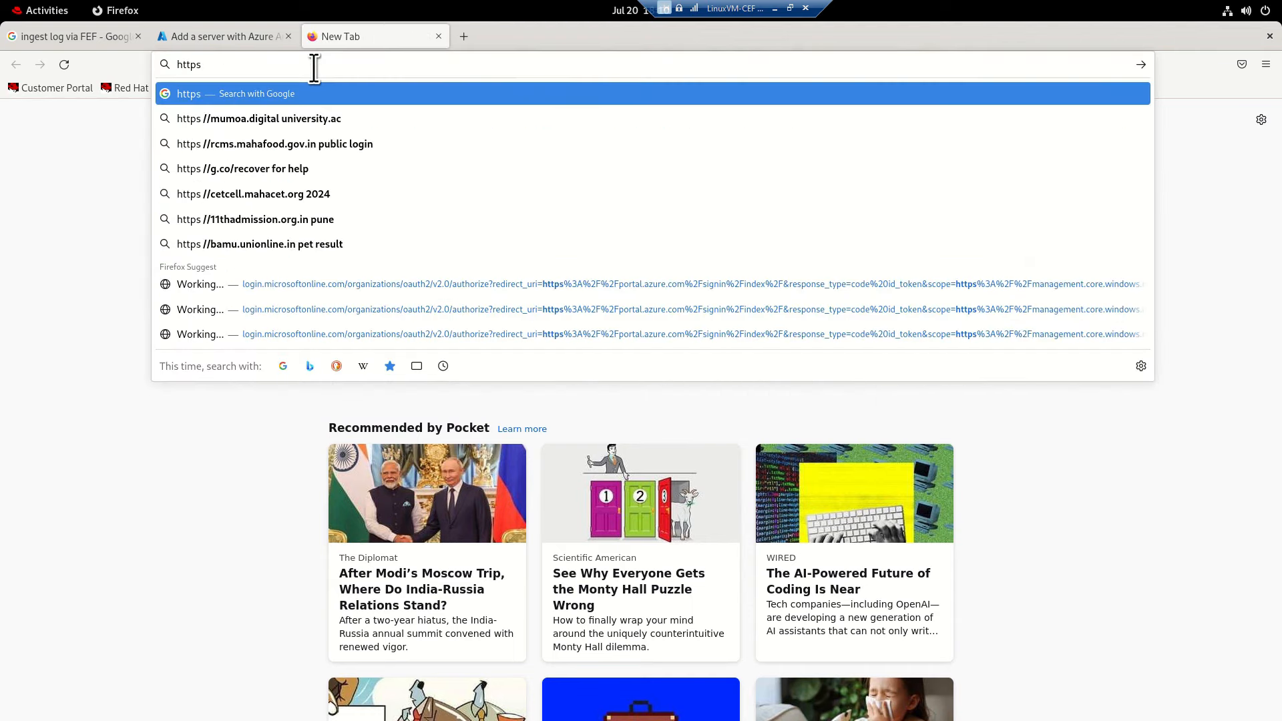
{"action": "key", "text": "BackSpace"}
{"action": "key", "text": "BackSpace"}
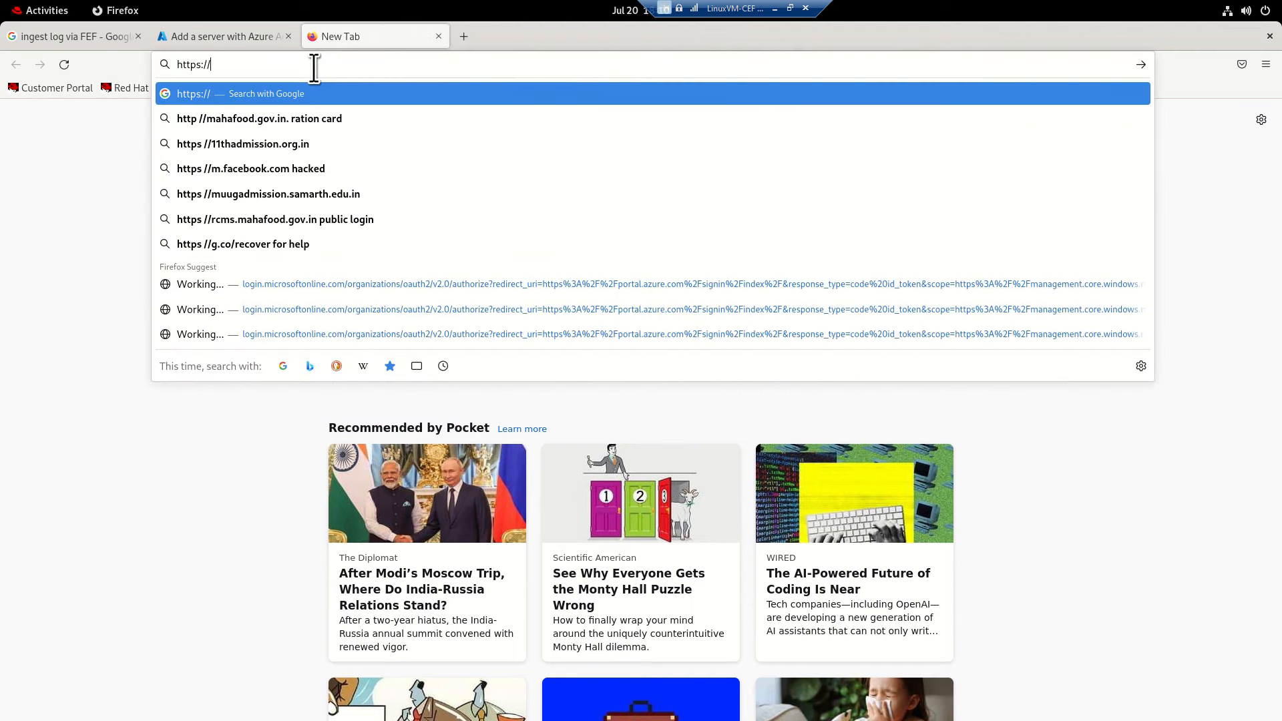
{"action": "key", "text": "alt+Tab"}
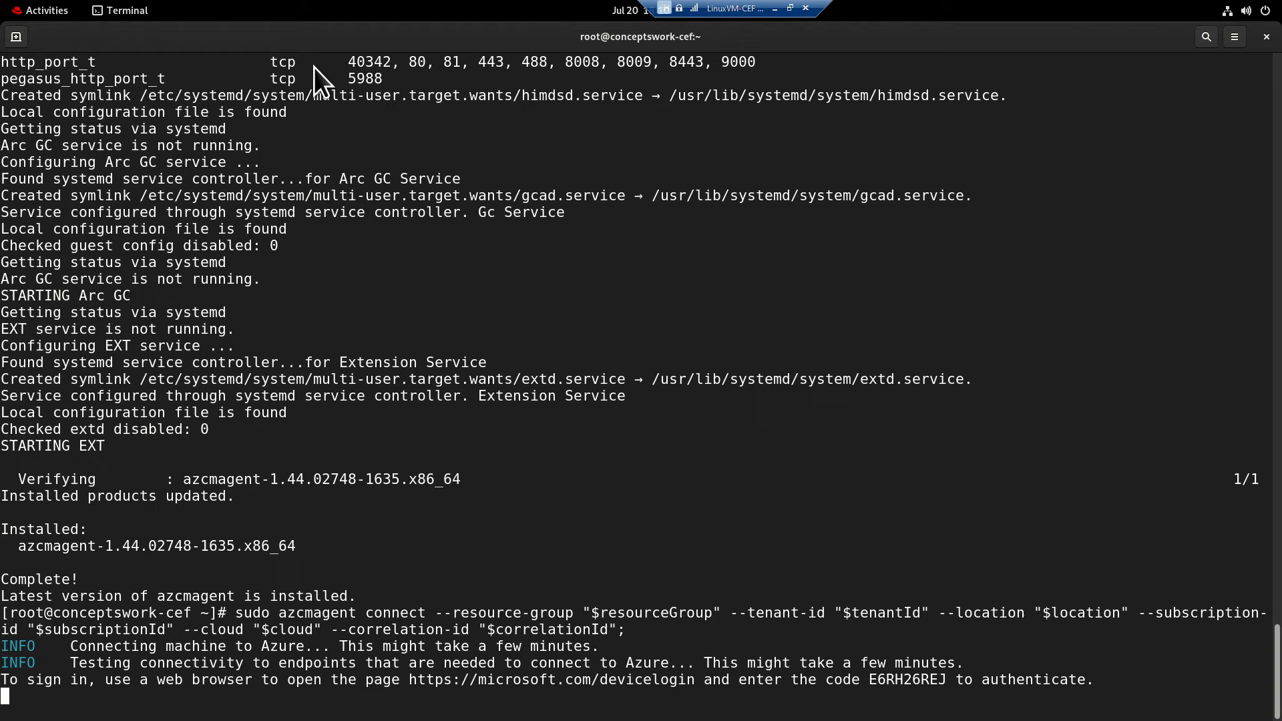
{"action": "key", "text": "alt+Tab"}
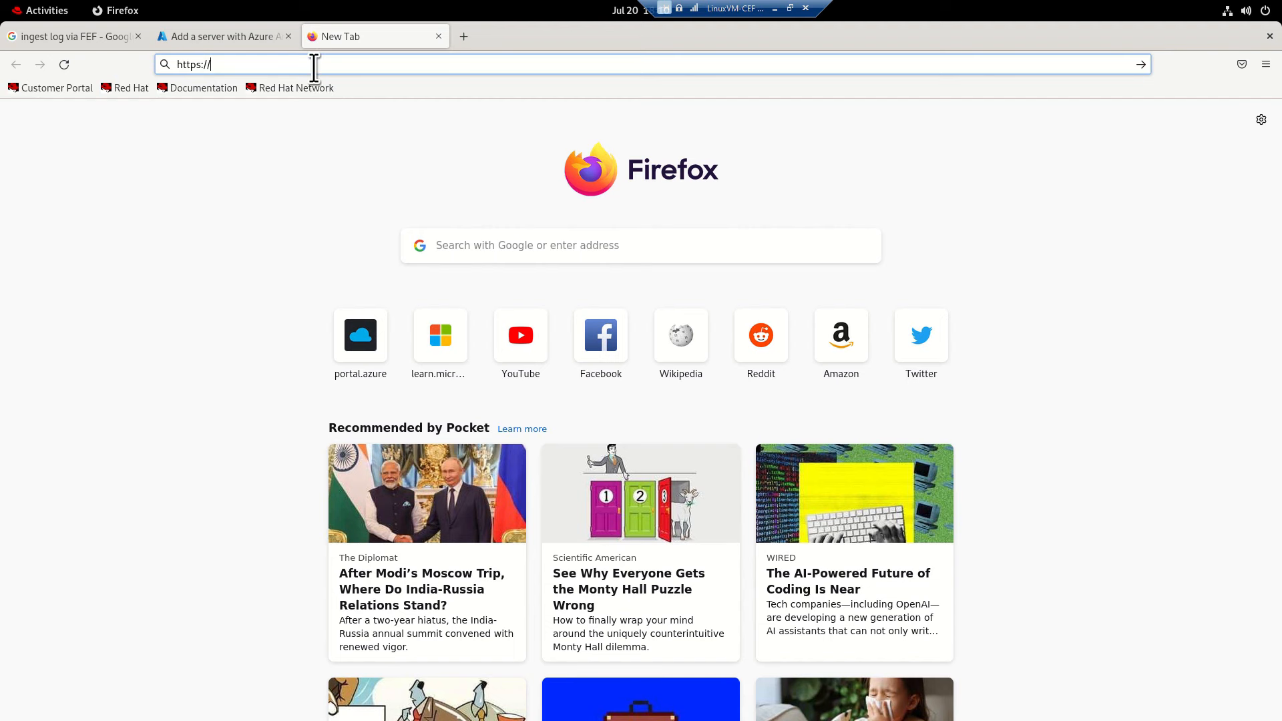
{"action": "type", "text": "microsoft.com"}
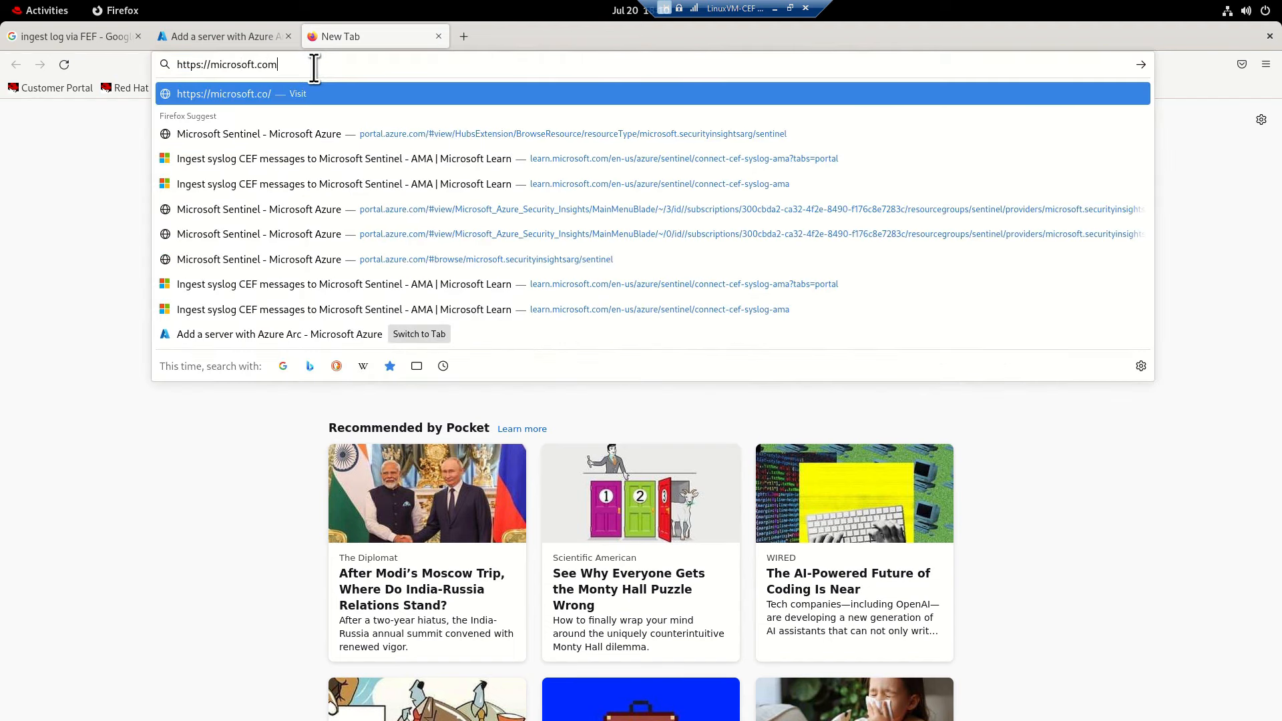
{"action": "type", "text": "/device"}
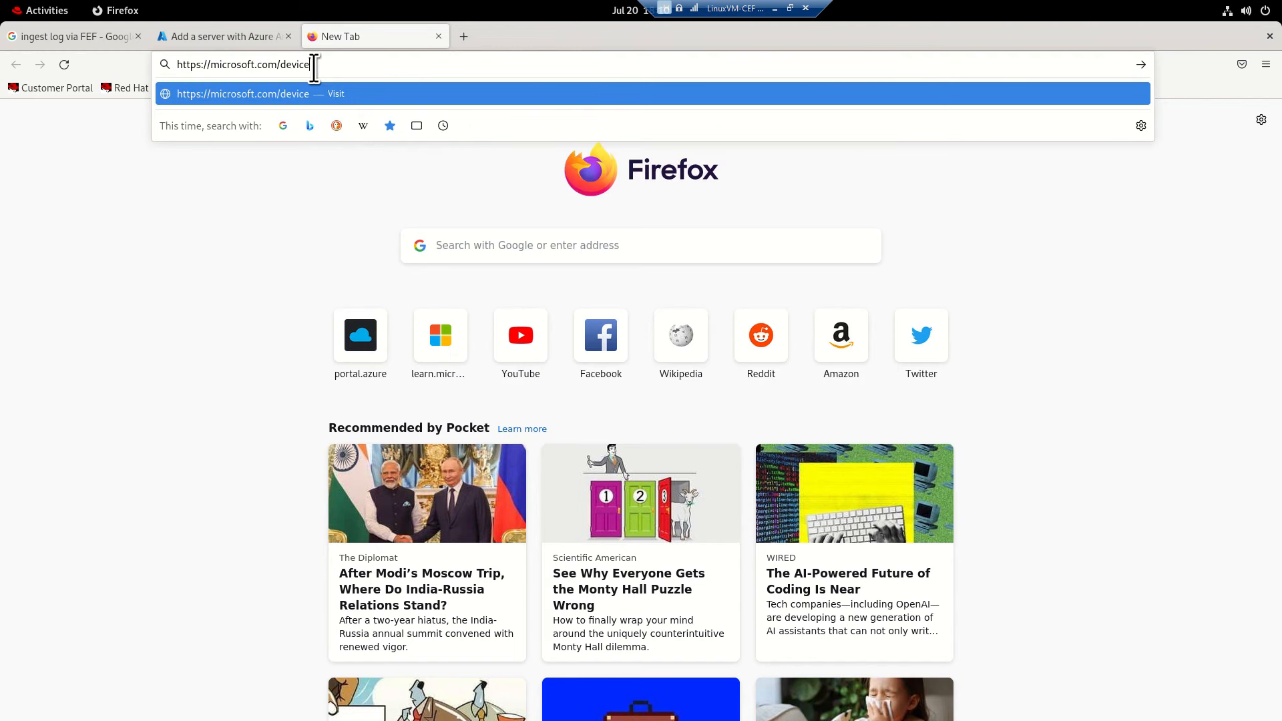
{"action": "type", "text": "login"}
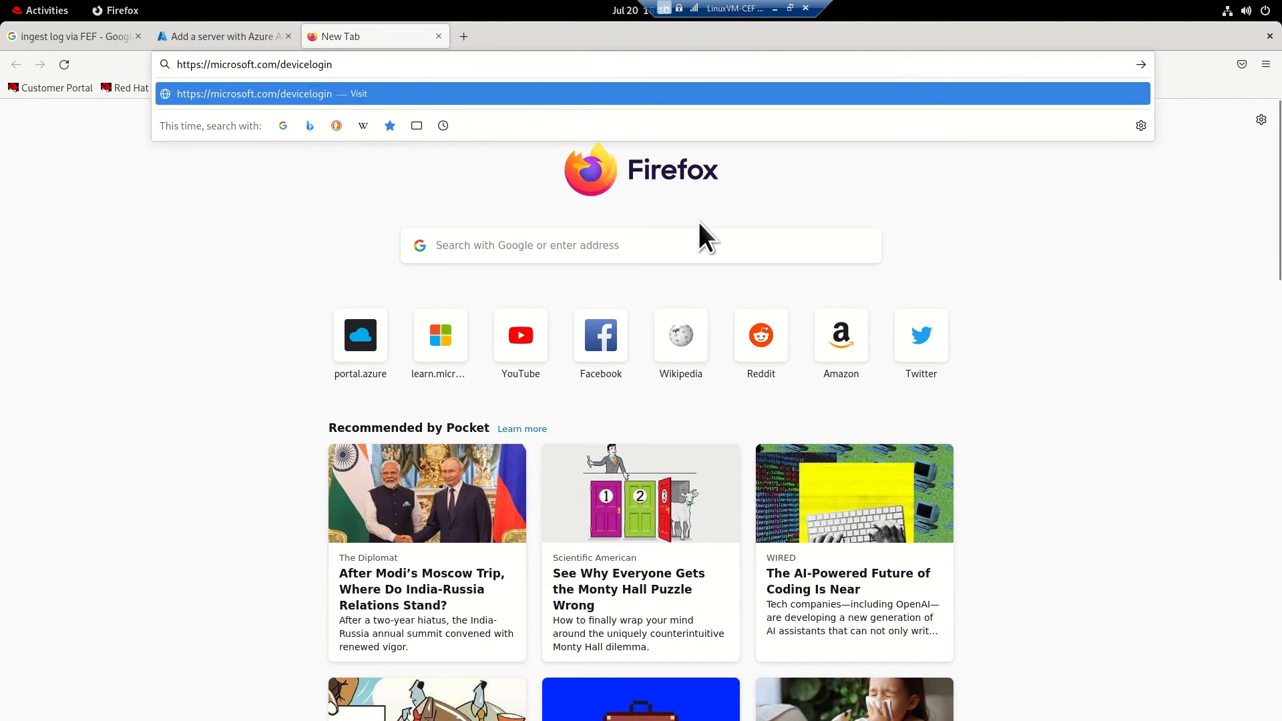
{"action": "key", "text": "Return"}
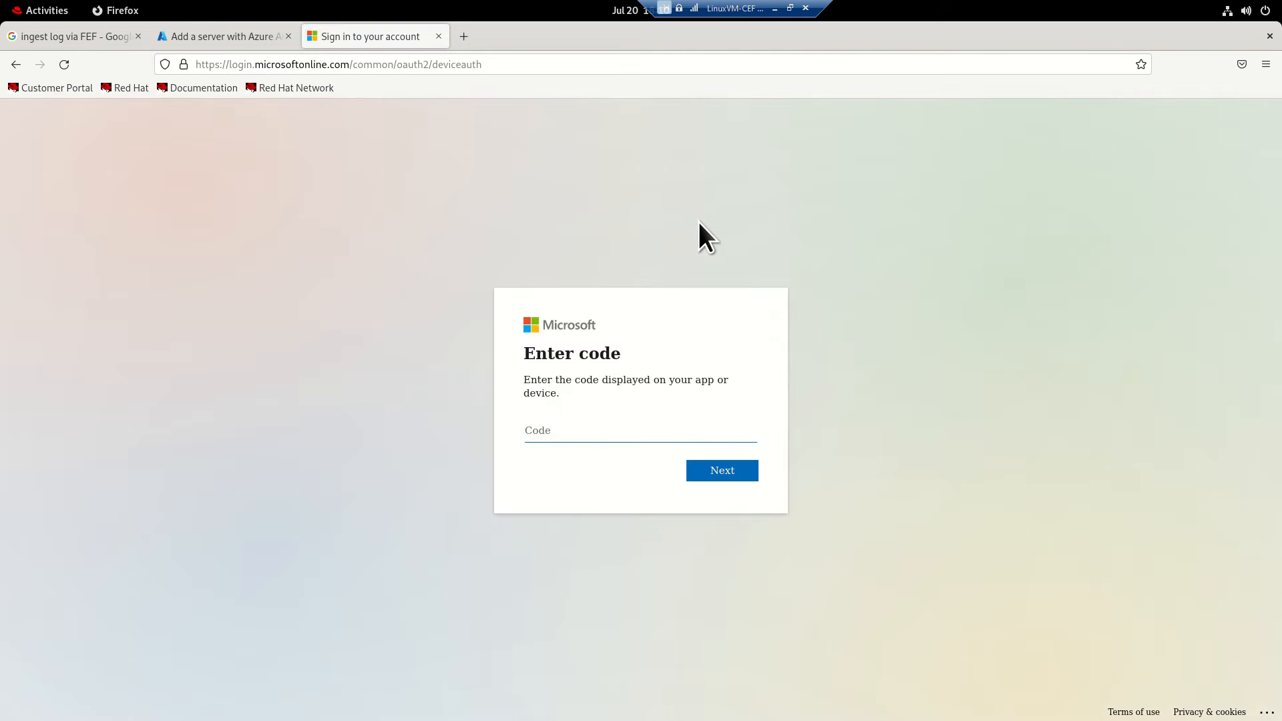
Copy the device sign-in code from the Terminal output and submit it in the Code field of the Microsoft sign-in page.
{"action": "key", "text": "alt+Tab"}
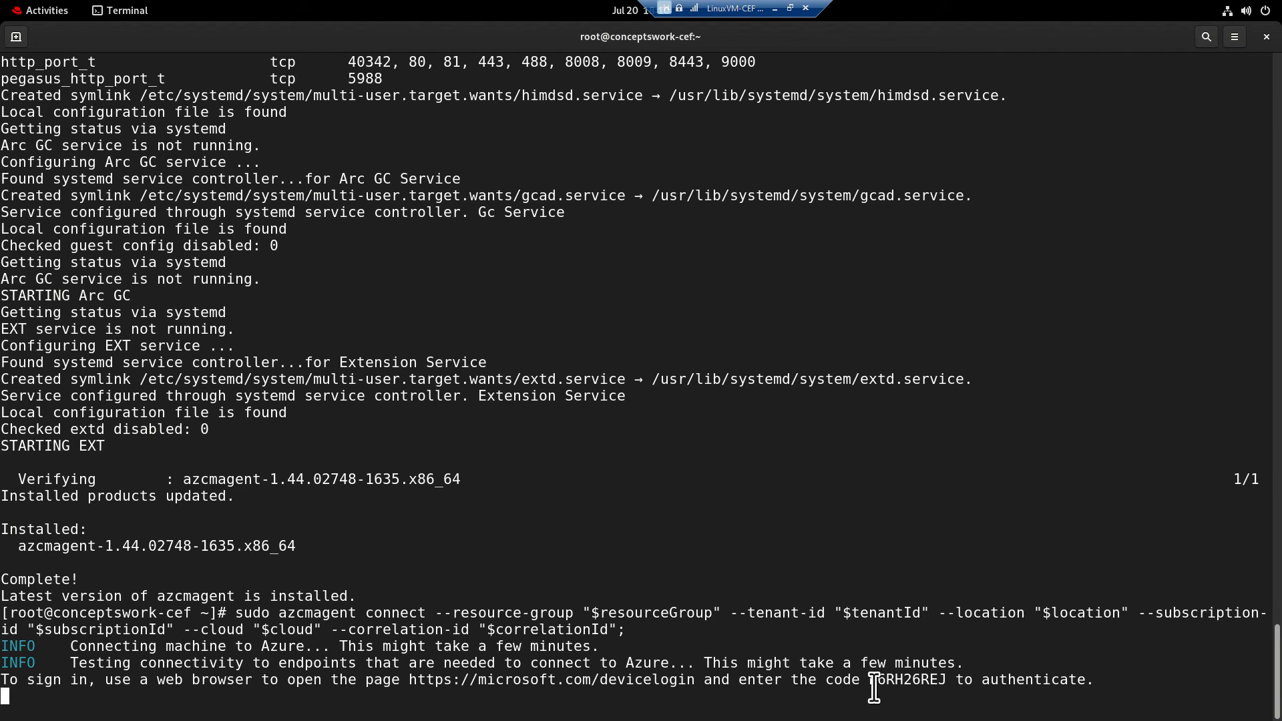
{"action": "double_click", "coordinate": [896, 680]}
{"action": "right_click", "coordinate": [896, 680]}
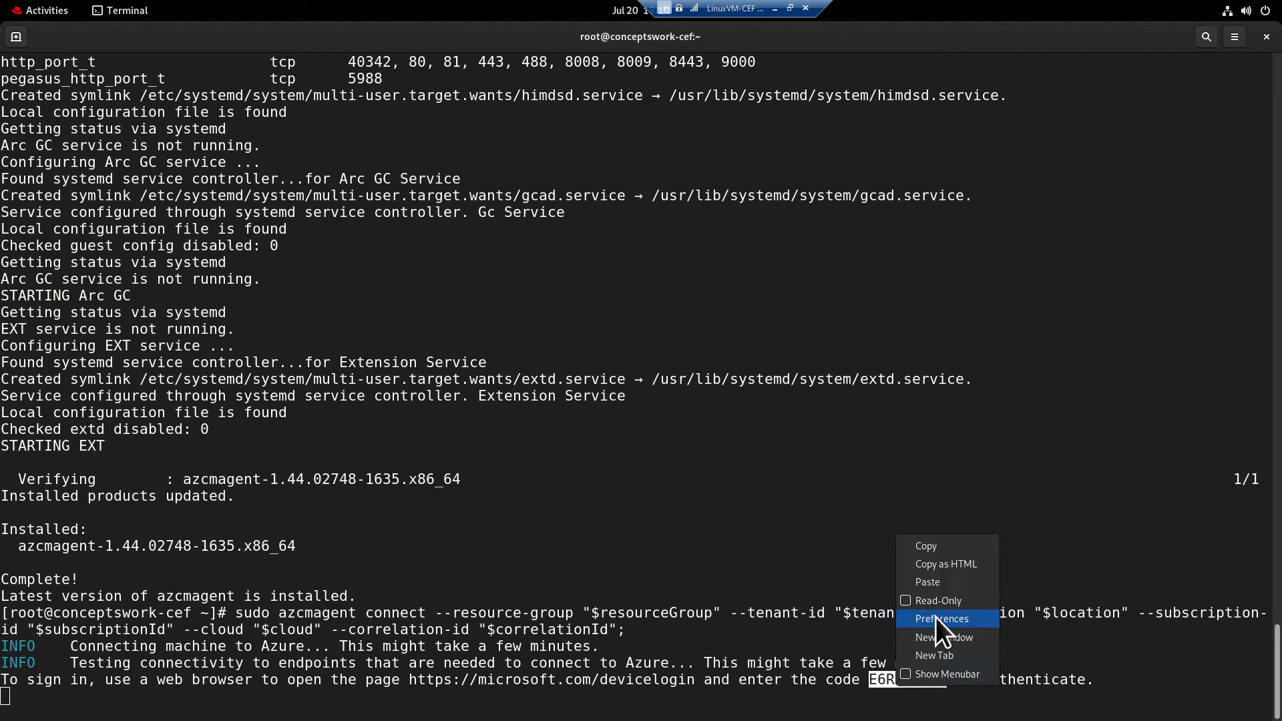
{"action": "left_click", "coordinate": [931, 551]}
{"action": "key", "text": "alt+Tab"}
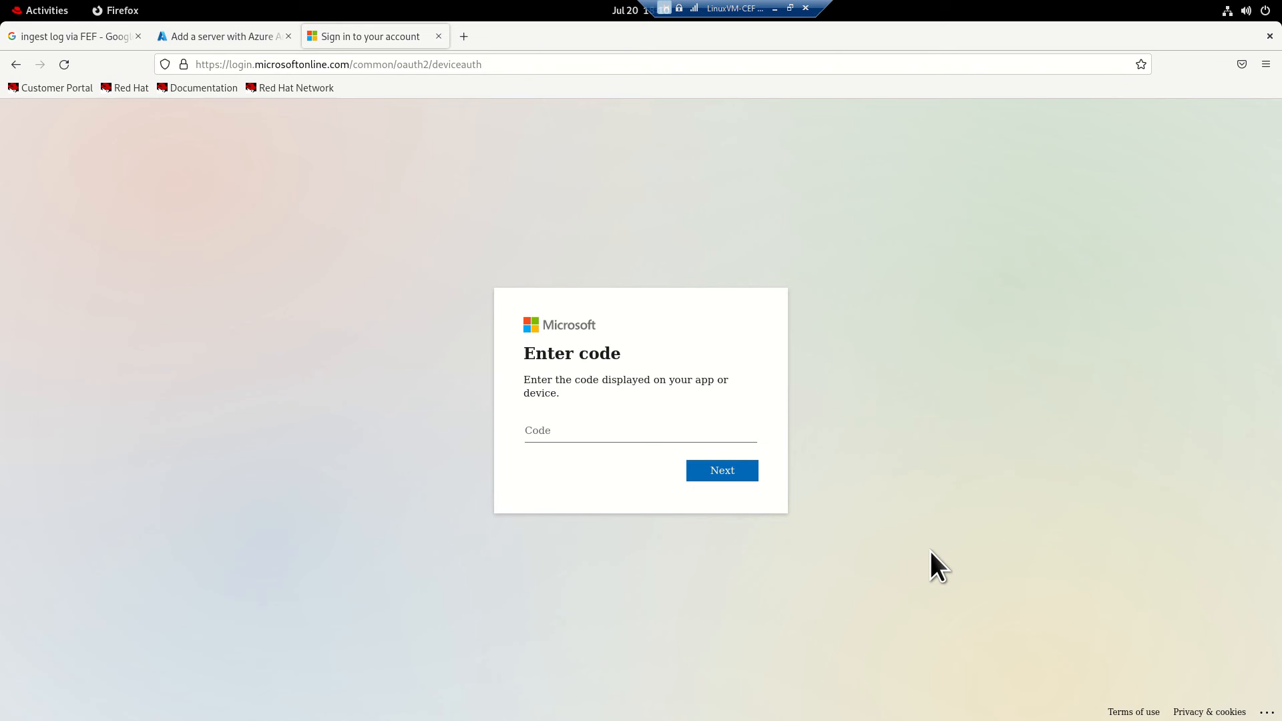
{"action": "key", "text": "ctrl+v"}
{"action": "key", "text": "Return"}
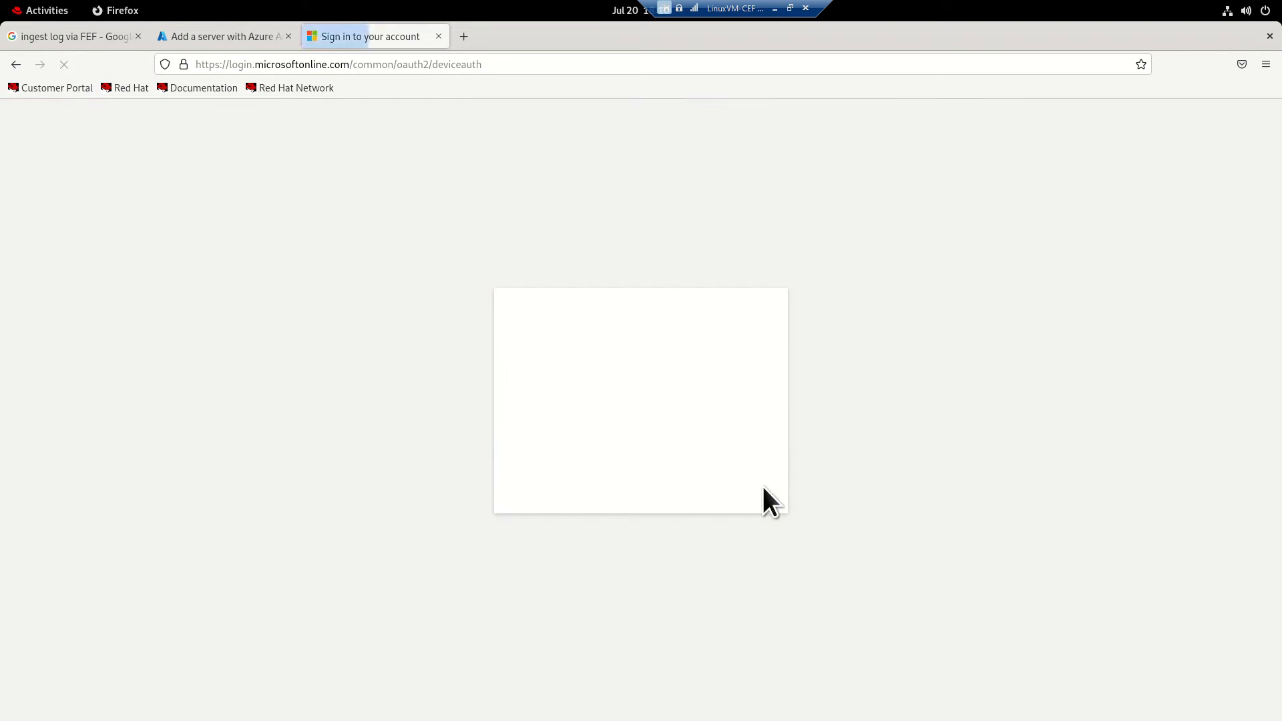
Choose the existing account, approve its sign-in to Azure Connected Machine Agent, and return to Terminal for the connection progress.
{"action": "left_click", "coordinate": [652, 409]}
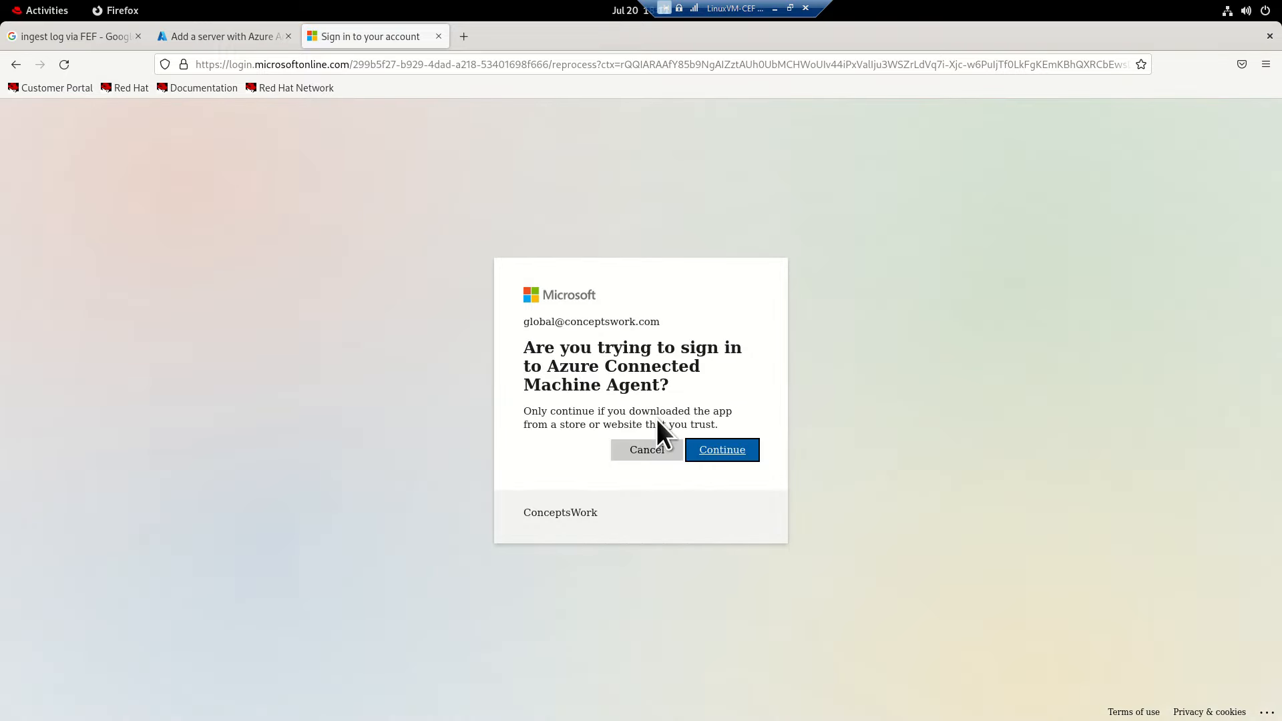
{"action": "left_click", "coordinate": [739, 459]}
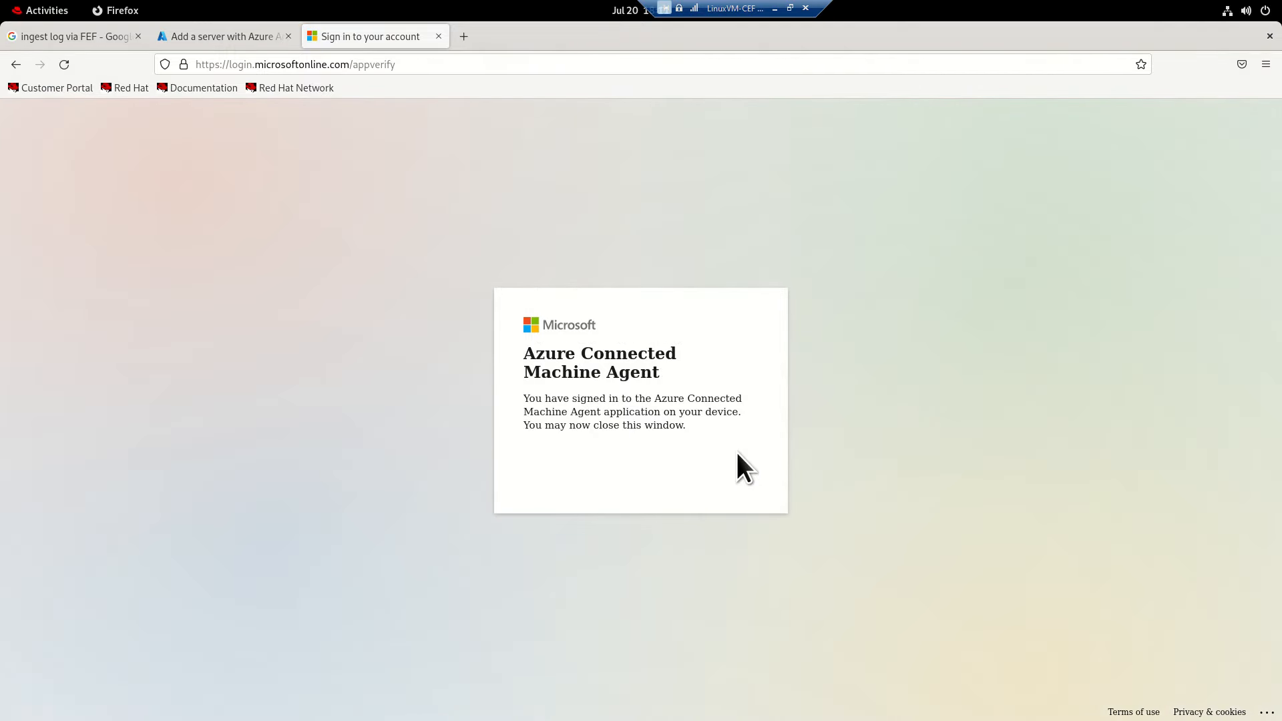
{"action": "key", "text": "alt+Tab"}
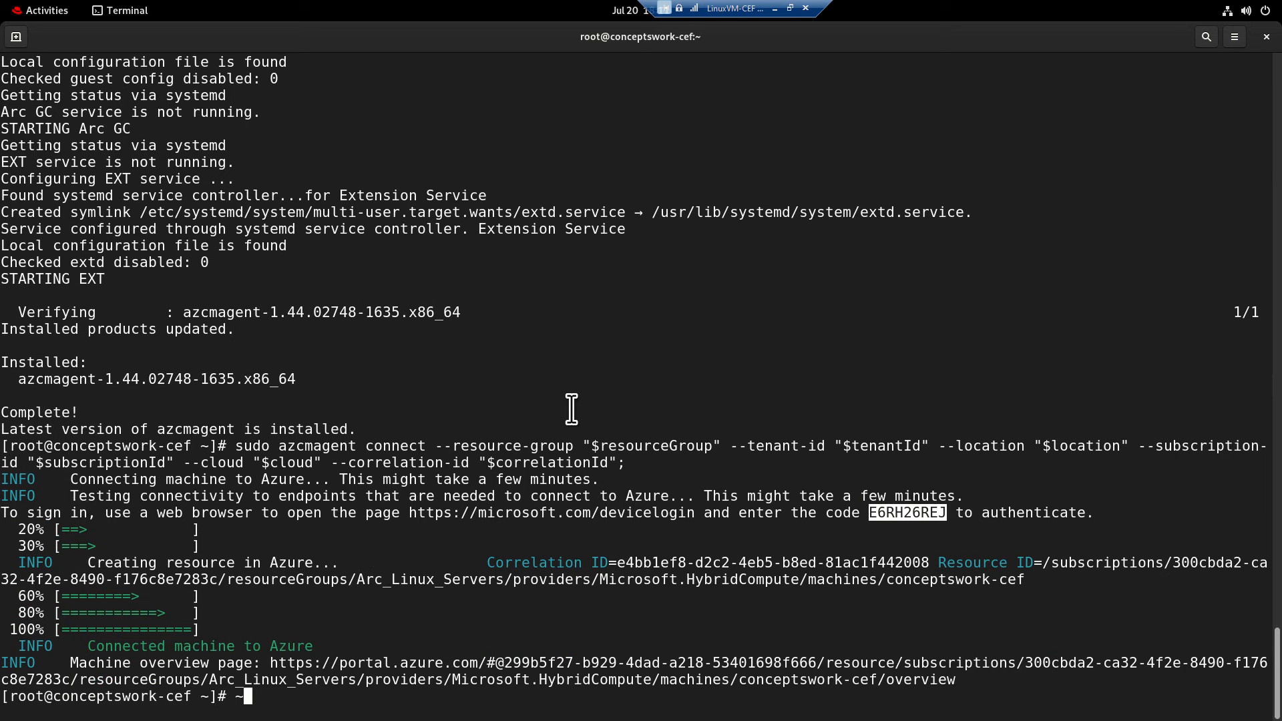
Return to the Azure Arc machines list in Firefox, refresh it, and check the Arc agent status of conceptswork-cef.
{"action": "key", "text": "alt+Tab"}
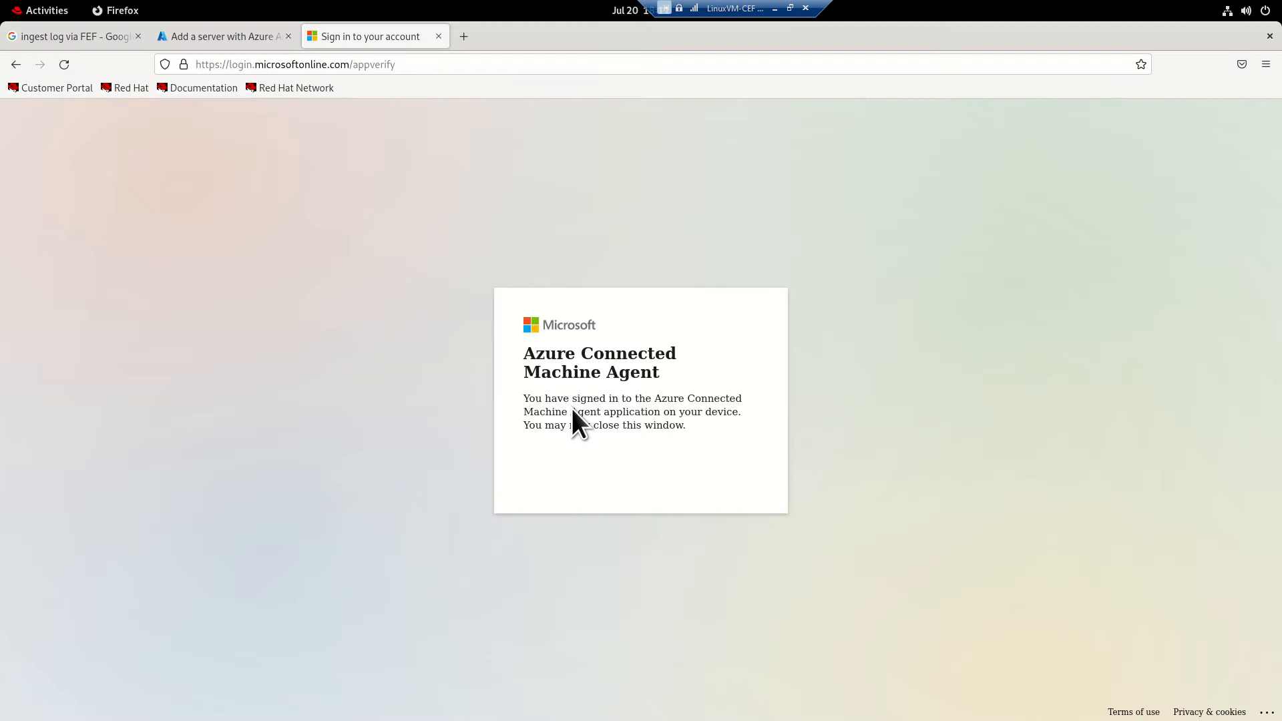
{"action": "left_click", "coordinate": [190, 38]}
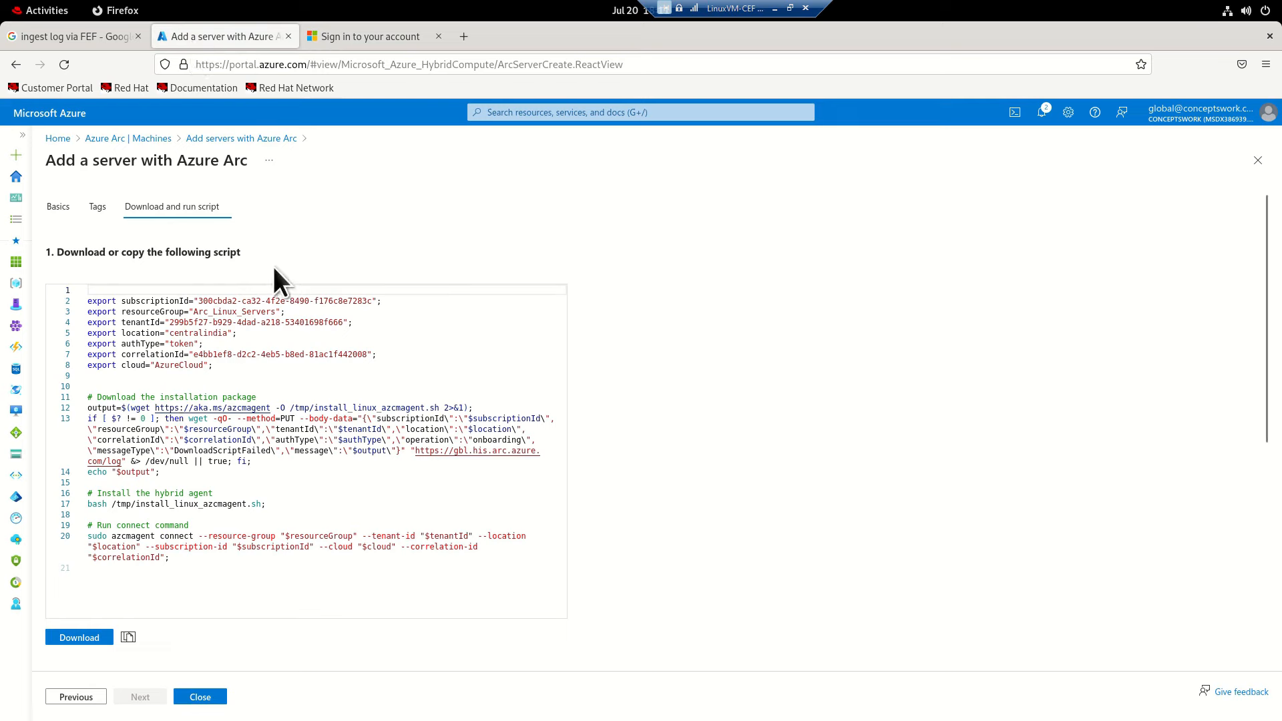
{"action": "left_click", "coordinate": [1258, 161]}
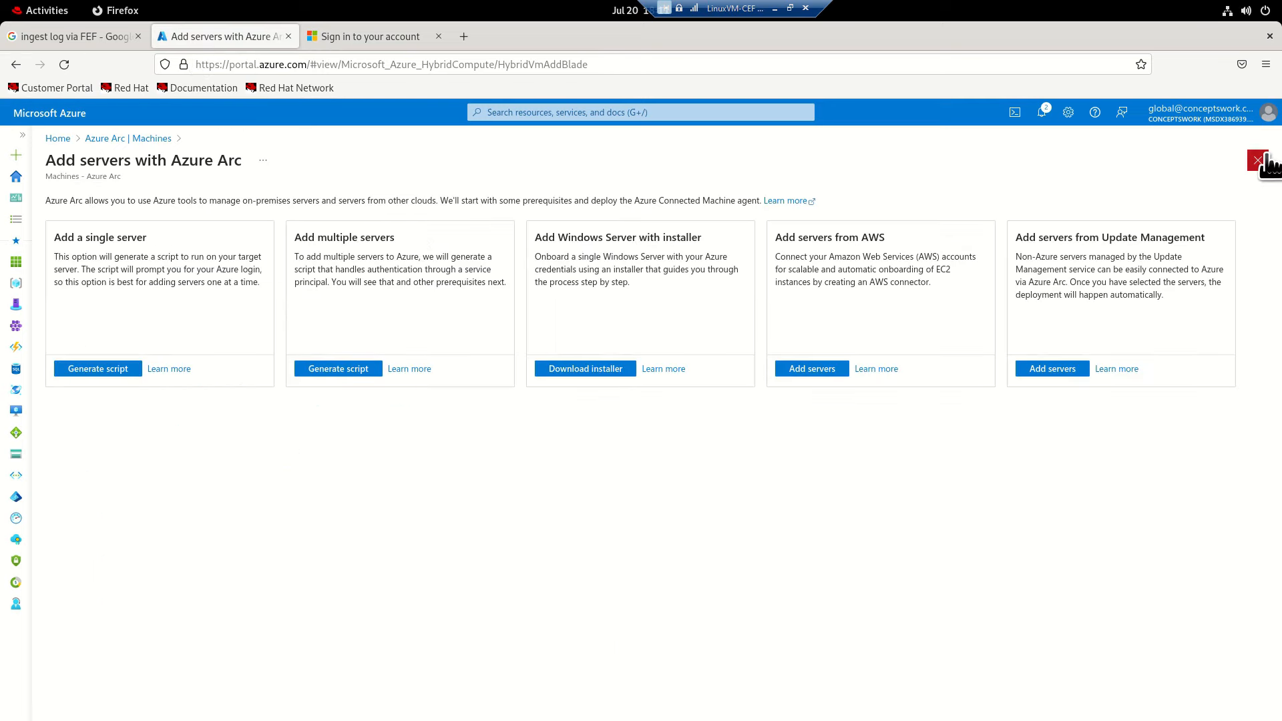
{"action": "left_click", "coordinate": [1258, 160]}
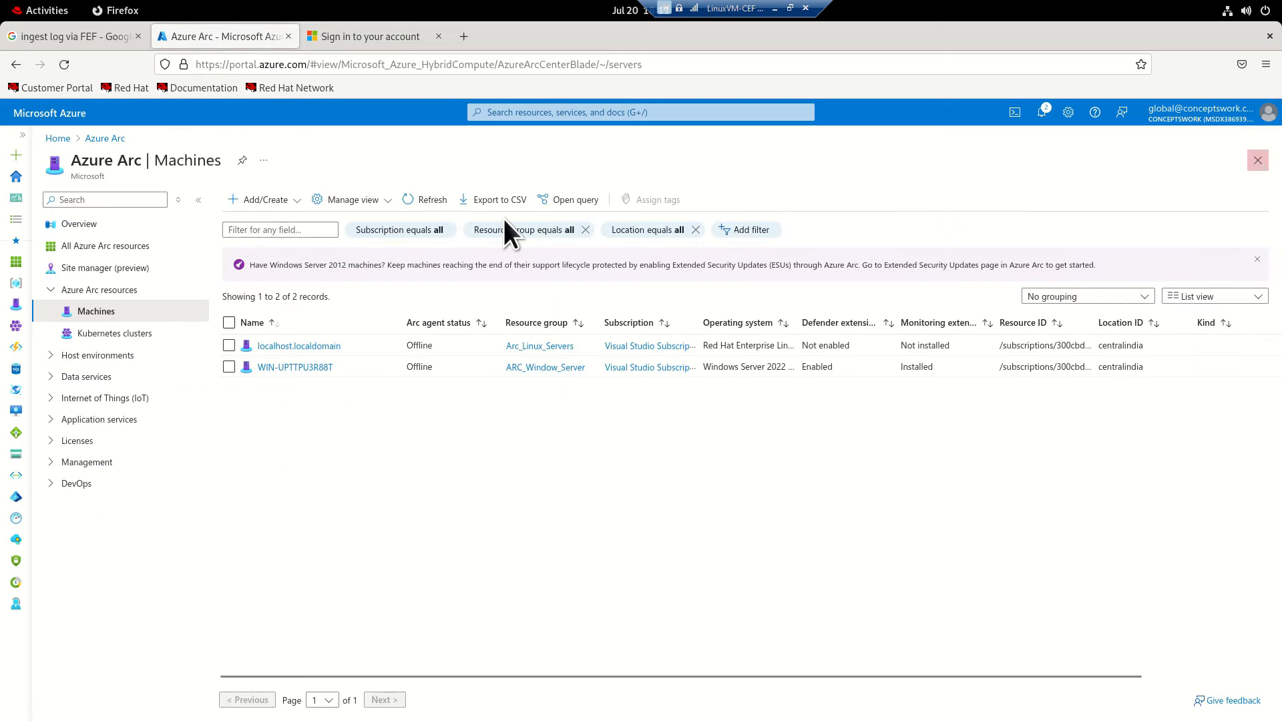
{"action": "left_click", "coordinate": [430, 199]}
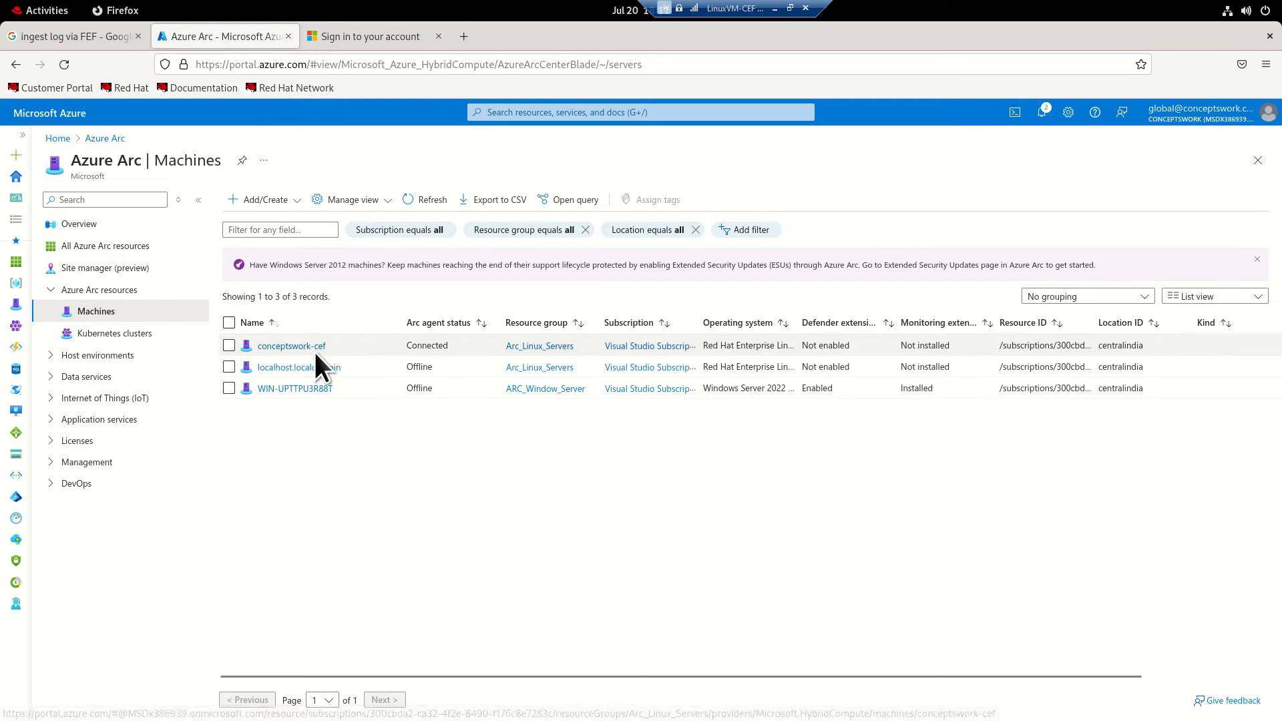
{"action": "double_click", "coordinate": [409, 346]}
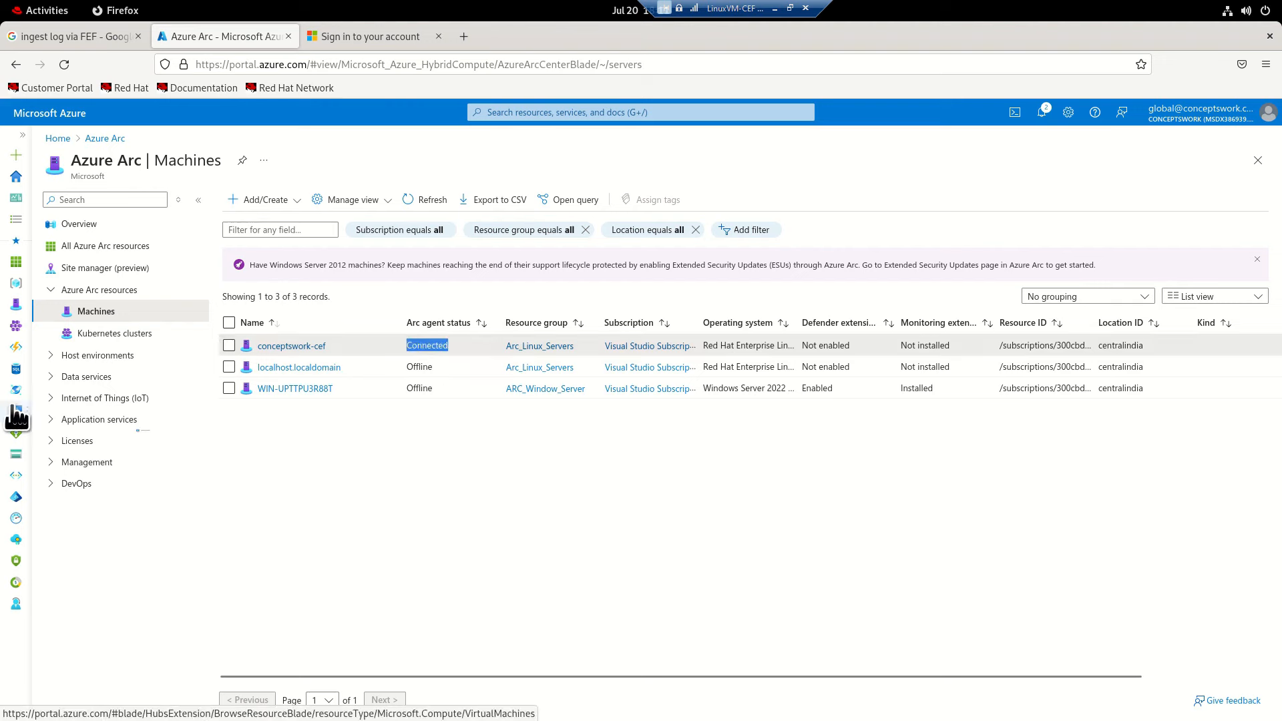
{"action": "mouse_move", "coordinate": [15, 409]}
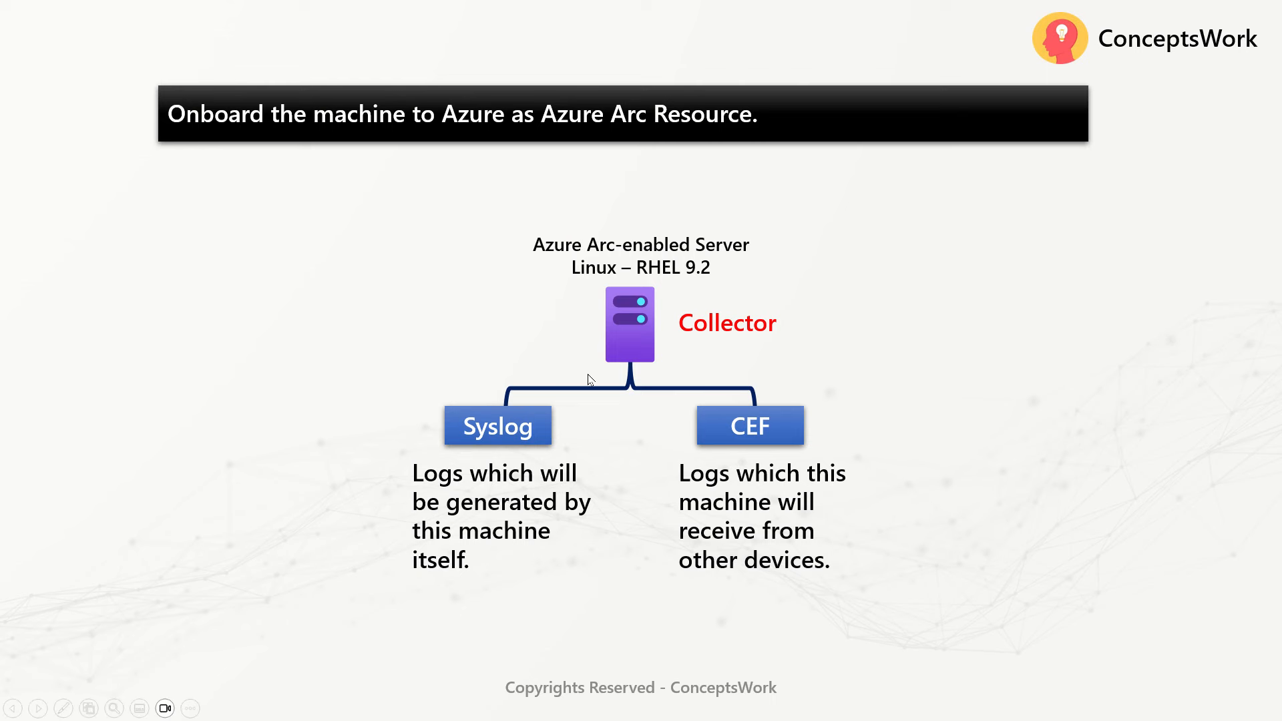
{"action": "left_click", "coordinate": [346, 362]}
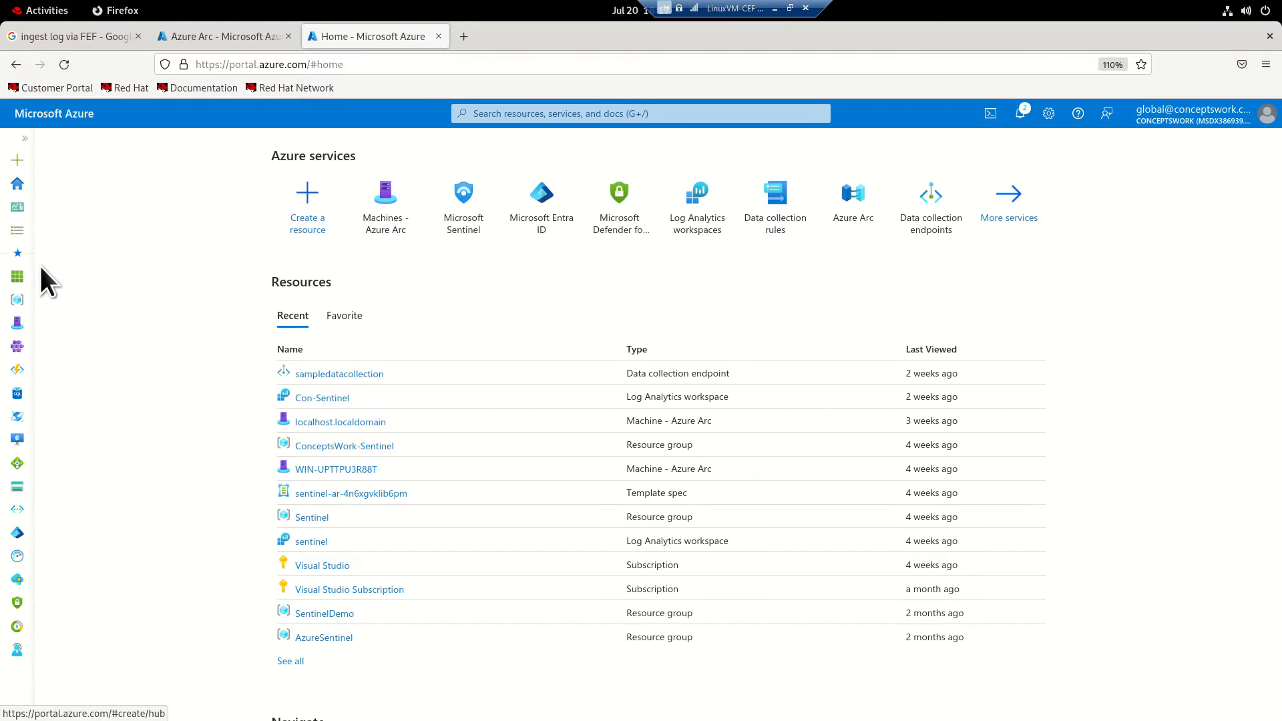
Open the Linux-Sentinel-Demo data collection rule and collapse the list of data collection rules beside it.
{"action": "left_click_drag", "start_coordinate": [1, 269], "coordinate": [371, 2]}
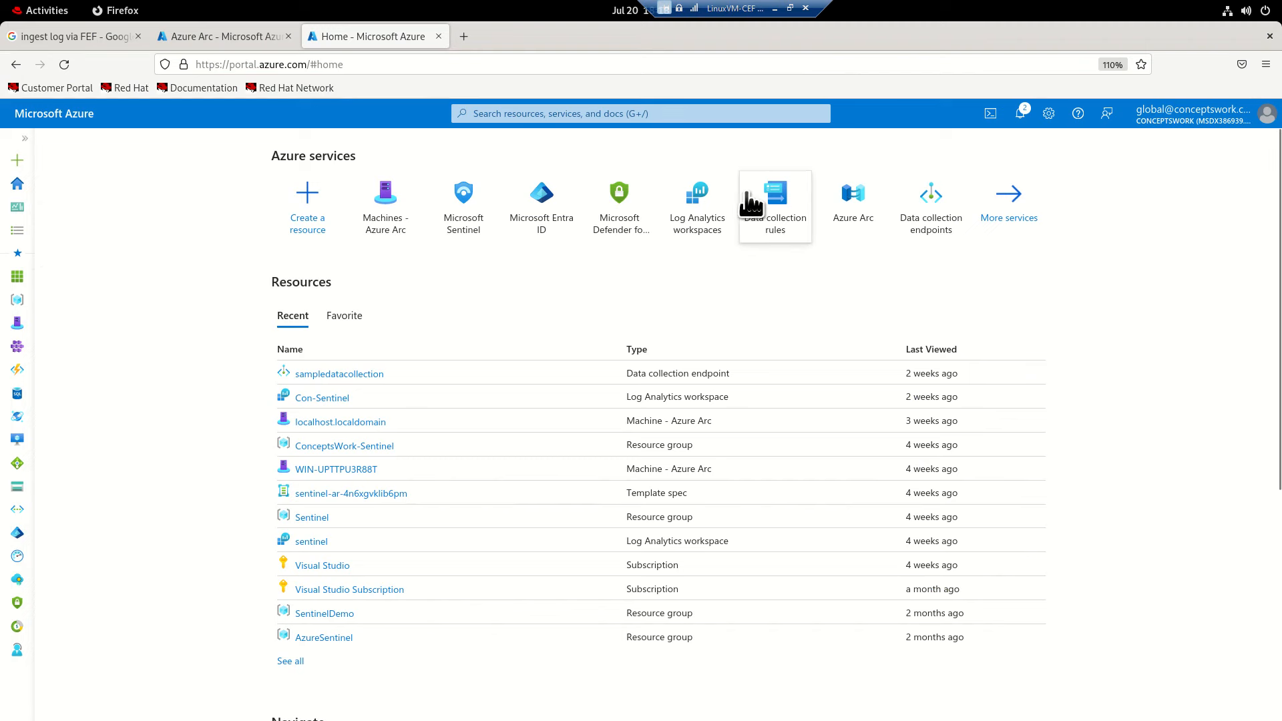
{"action": "left_click", "coordinate": [796, 224]}
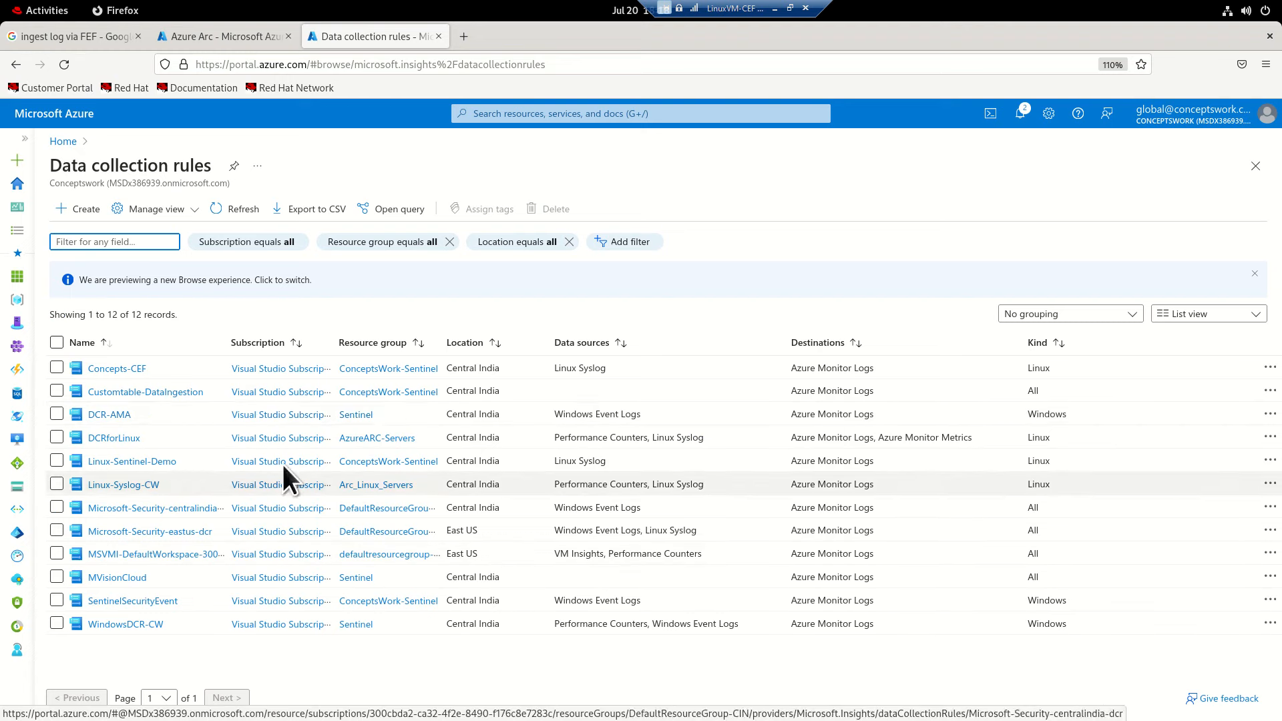
{"action": "left_click", "coordinate": [153, 463]}
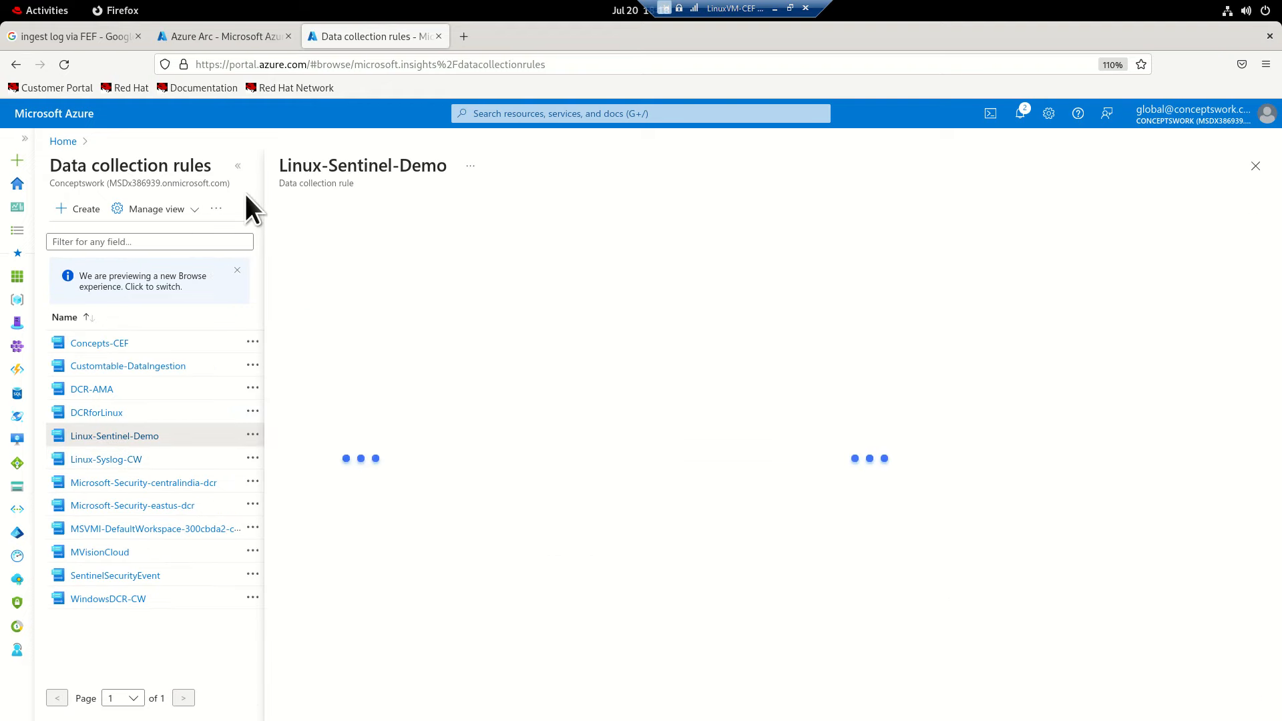
{"action": "left_click", "coordinate": [238, 167]}
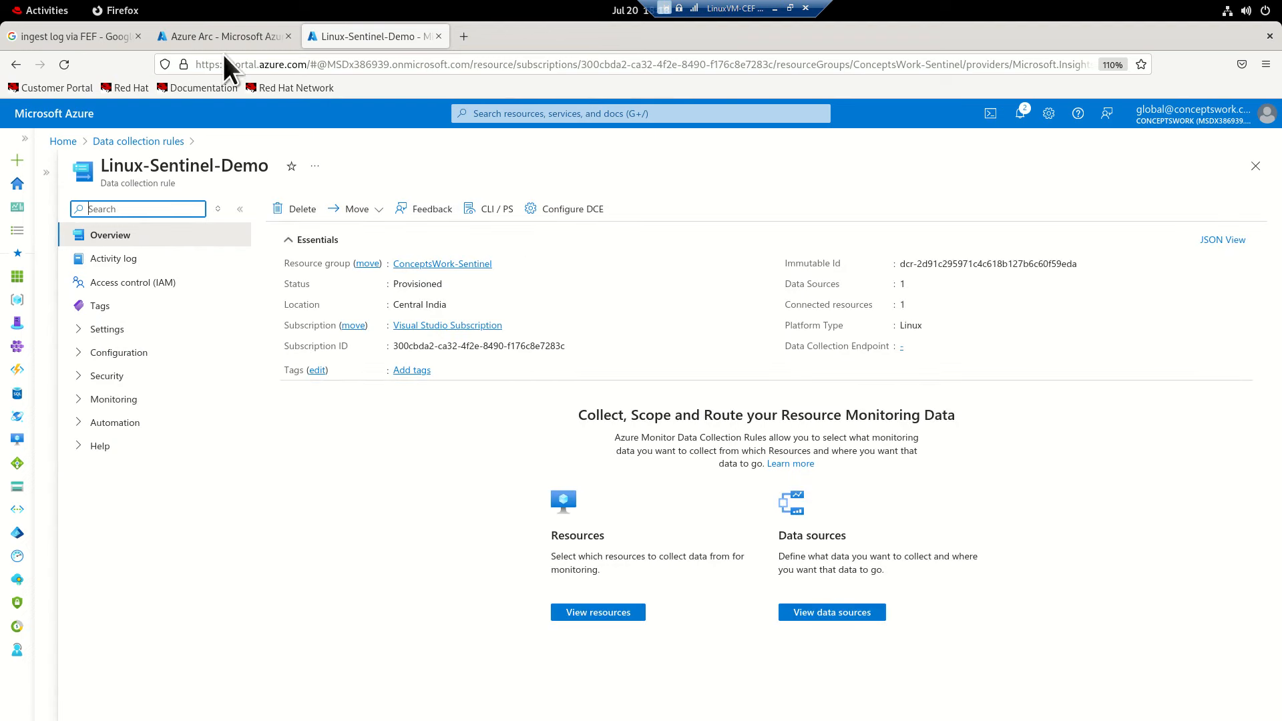
Open portal.azure.com in a new browser tab.
{"action": "left_click", "coordinate": [466, 38]}
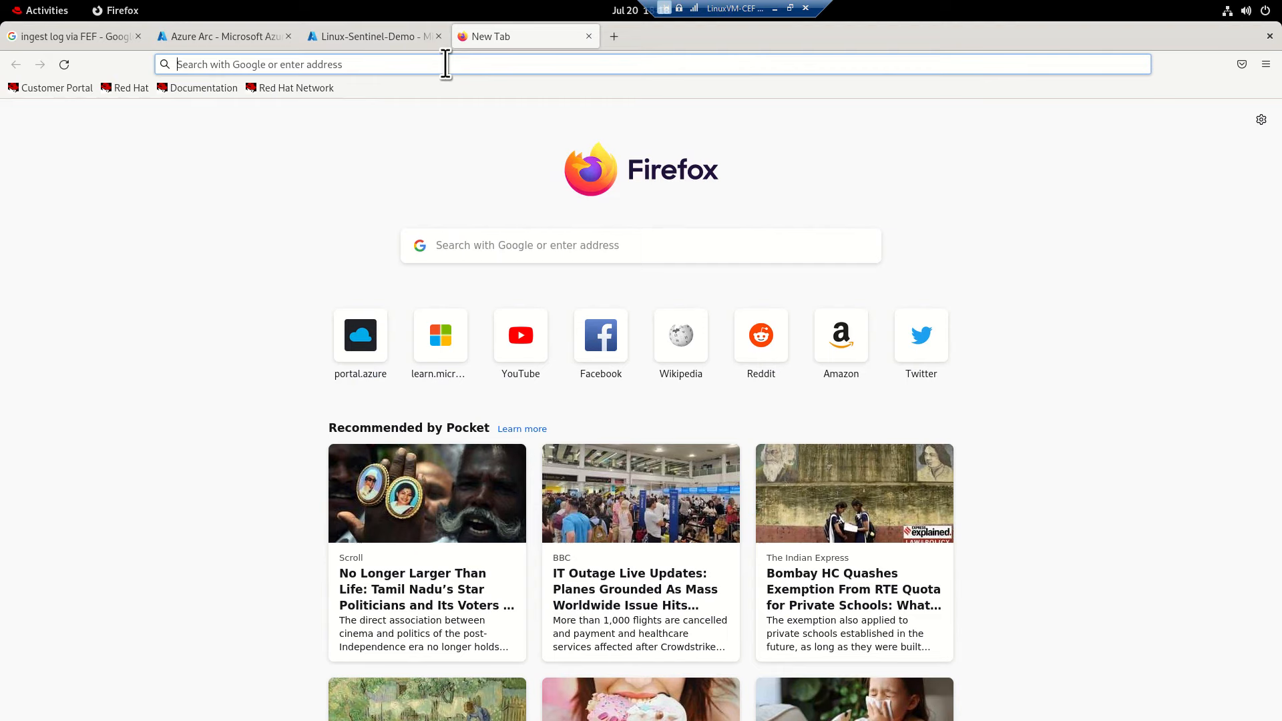
{"action": "left_click", "coordinate": [442, 63]}
{"action": "type", "text": "porta"}
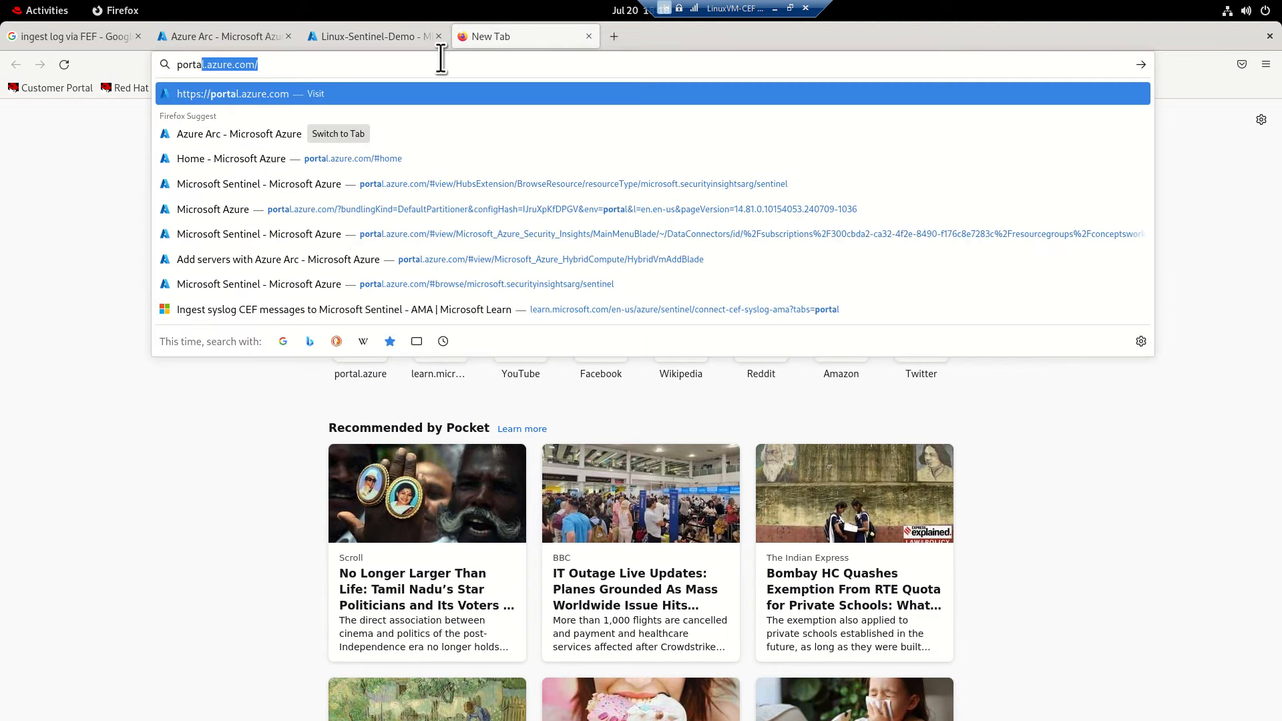
{"action": "key", "text": "BackSpace"}
{"action": "type", "text": "l.azure.com"}
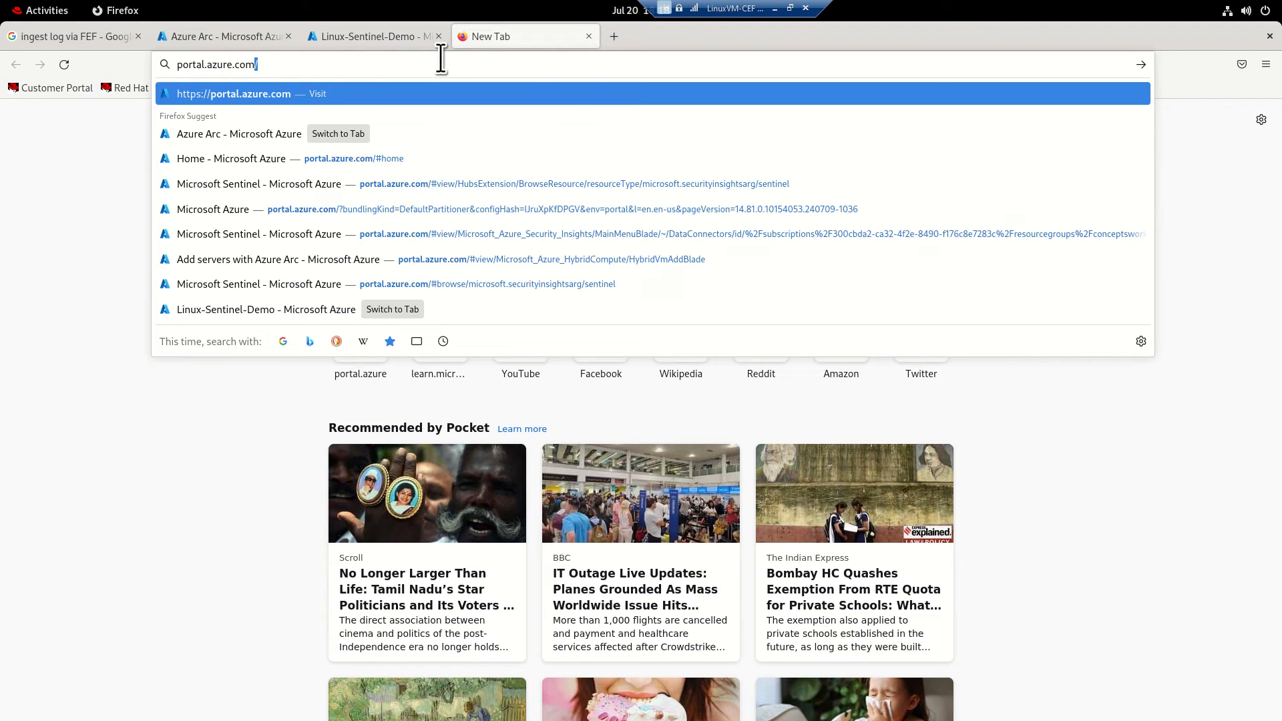
{"action": "key", "text": "Return"}
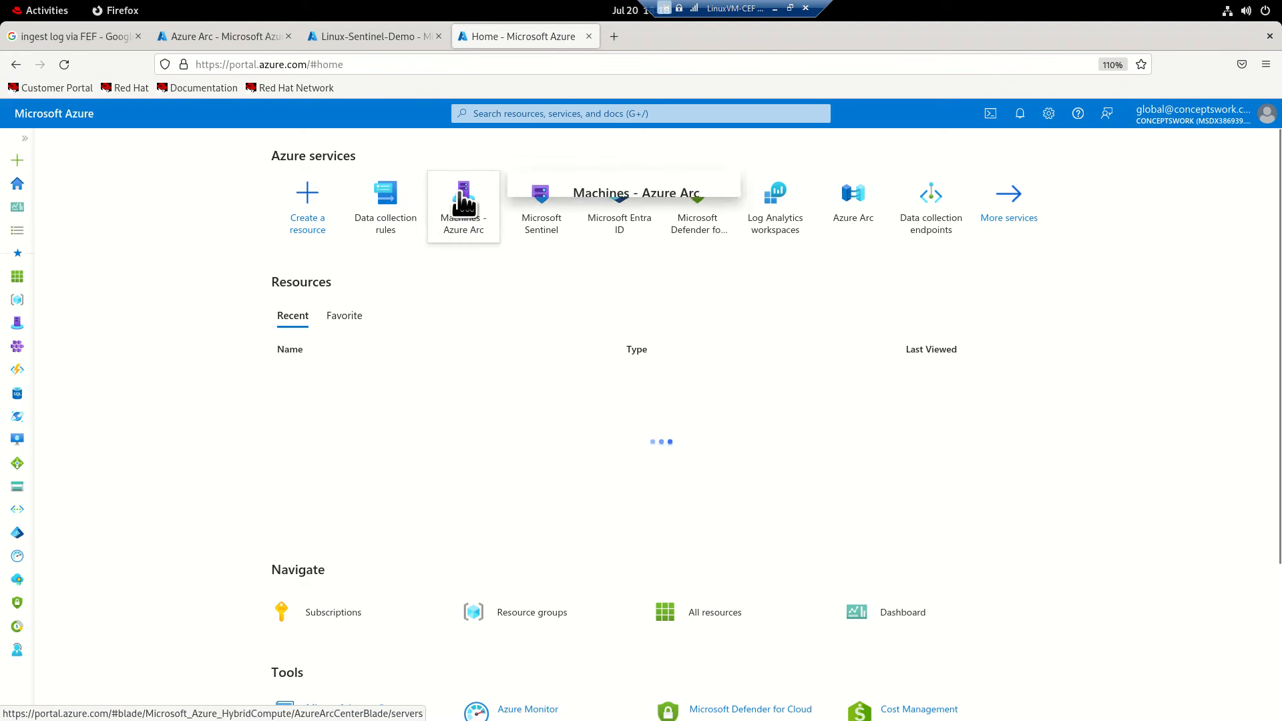
Open the Azure Arc machine conceptswork-cef and go to its monitoring logs.
{"action": "left_click", "coordinate": [463, 224]}
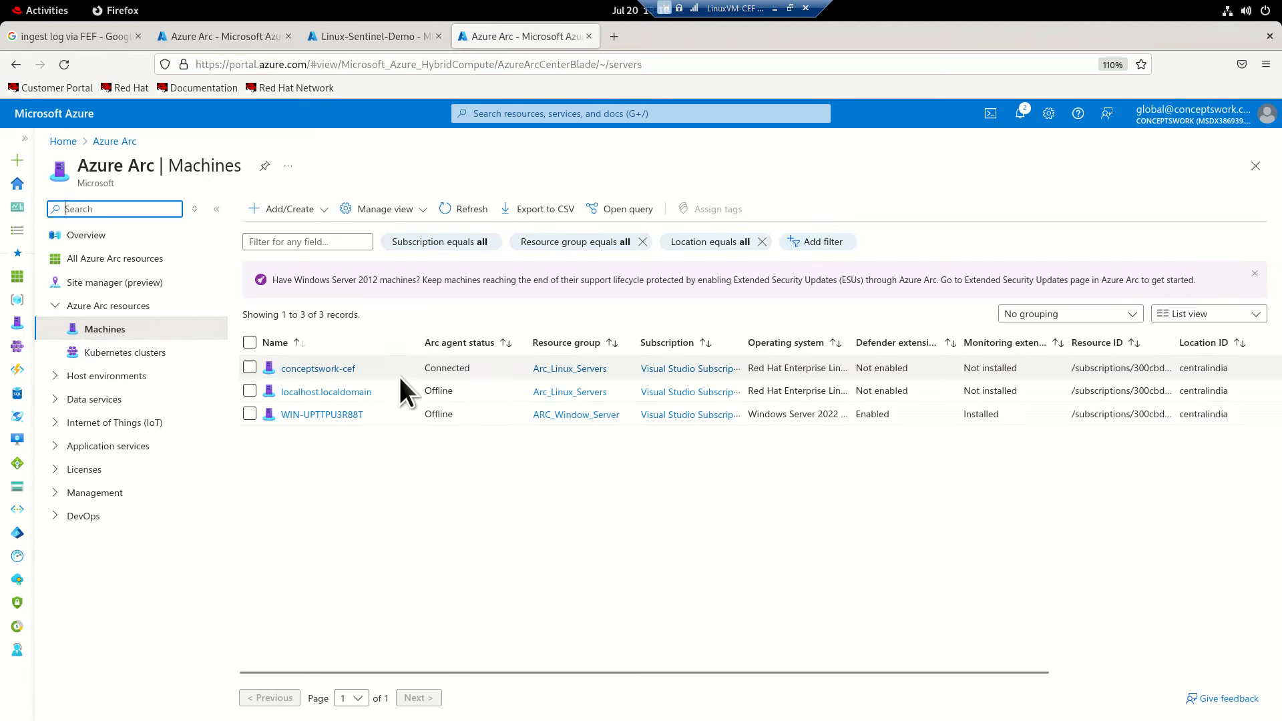
{"action": "left_click", "coordinate": [309, 370]}
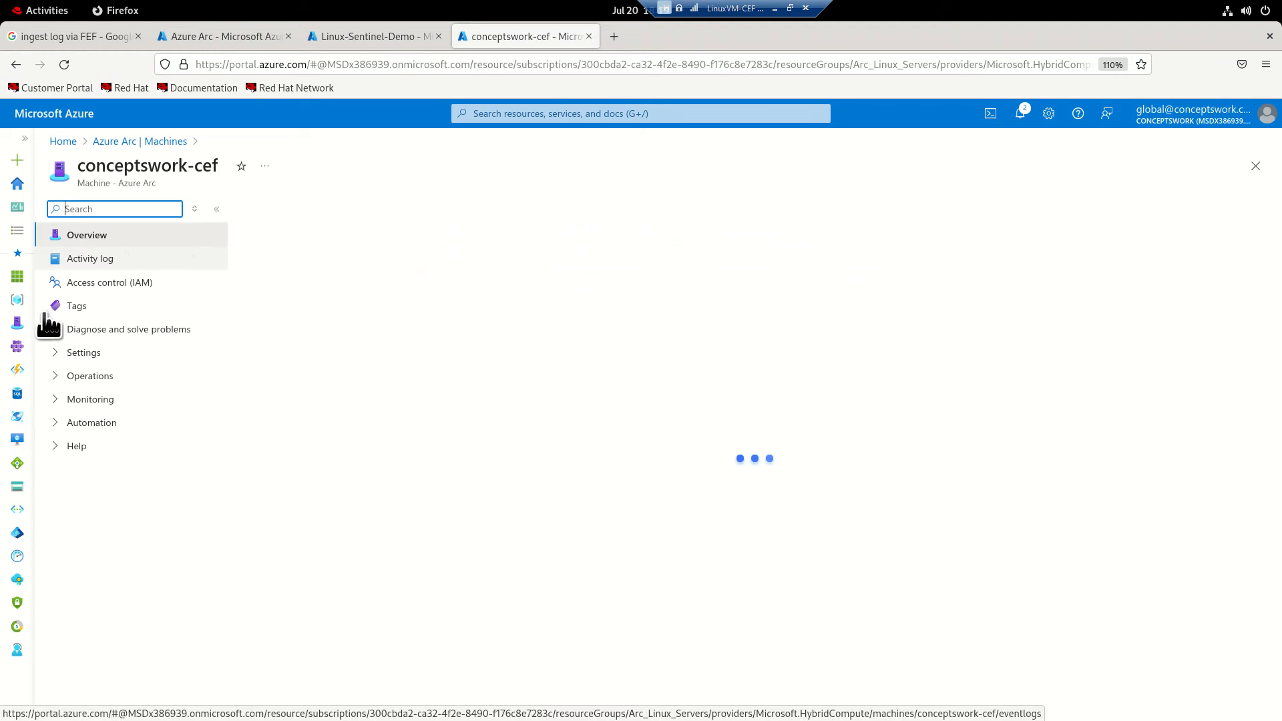
{"action": "left_click", "coordinate": [56, 423]}
{"action": "left_click", "coordinate": [57, 404]}
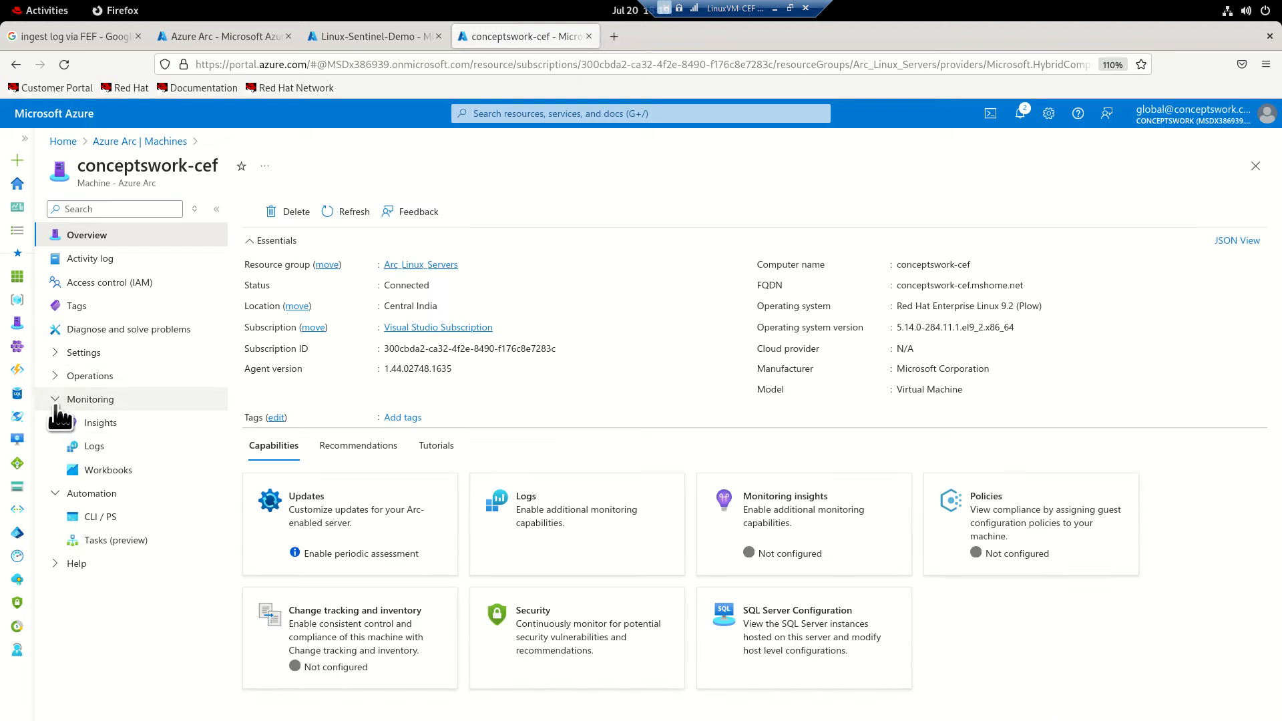
{"action": "left_click", "coordinate": [90, 447]}
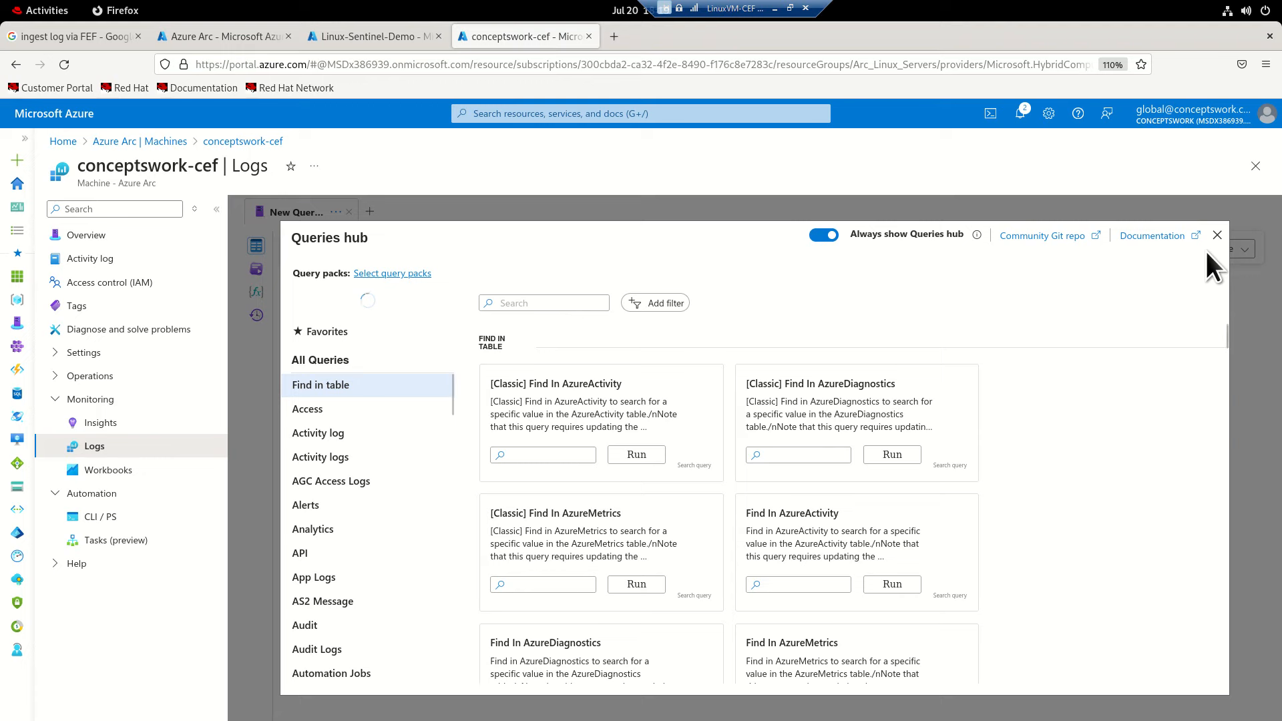
Dismiss the Queries hub and switch the conceptswork-cef log query editor to KQL mode.
{"action": "left_click", "coordinate": [1217, 236]}
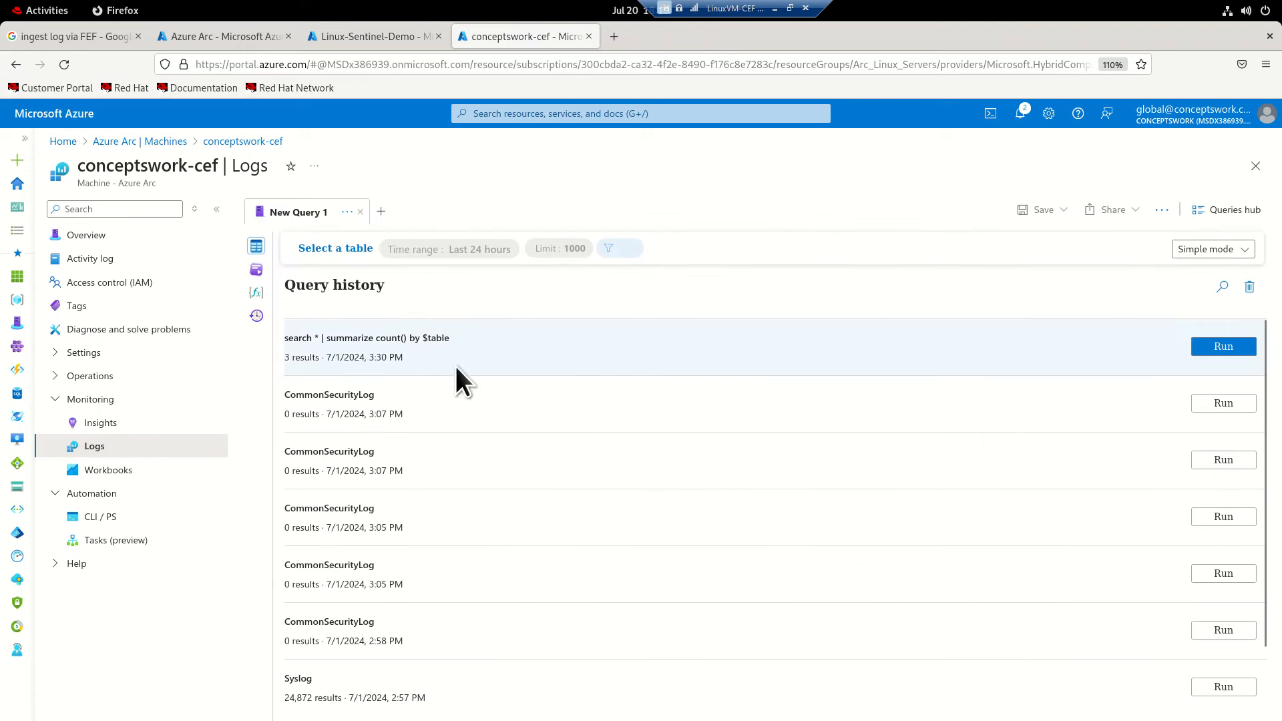
{"action": "left_click", "coordinate": [1196, 251]}
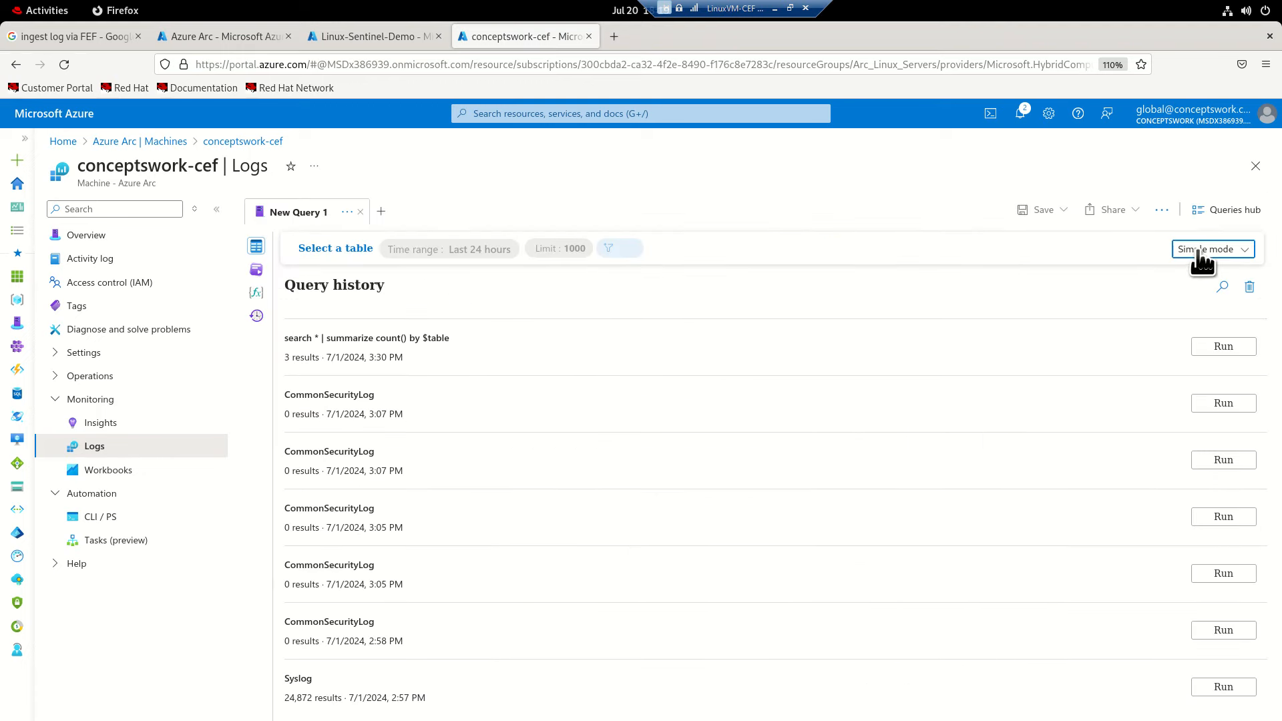
{"action": "left_click", "coordinate": [1195, 298]}
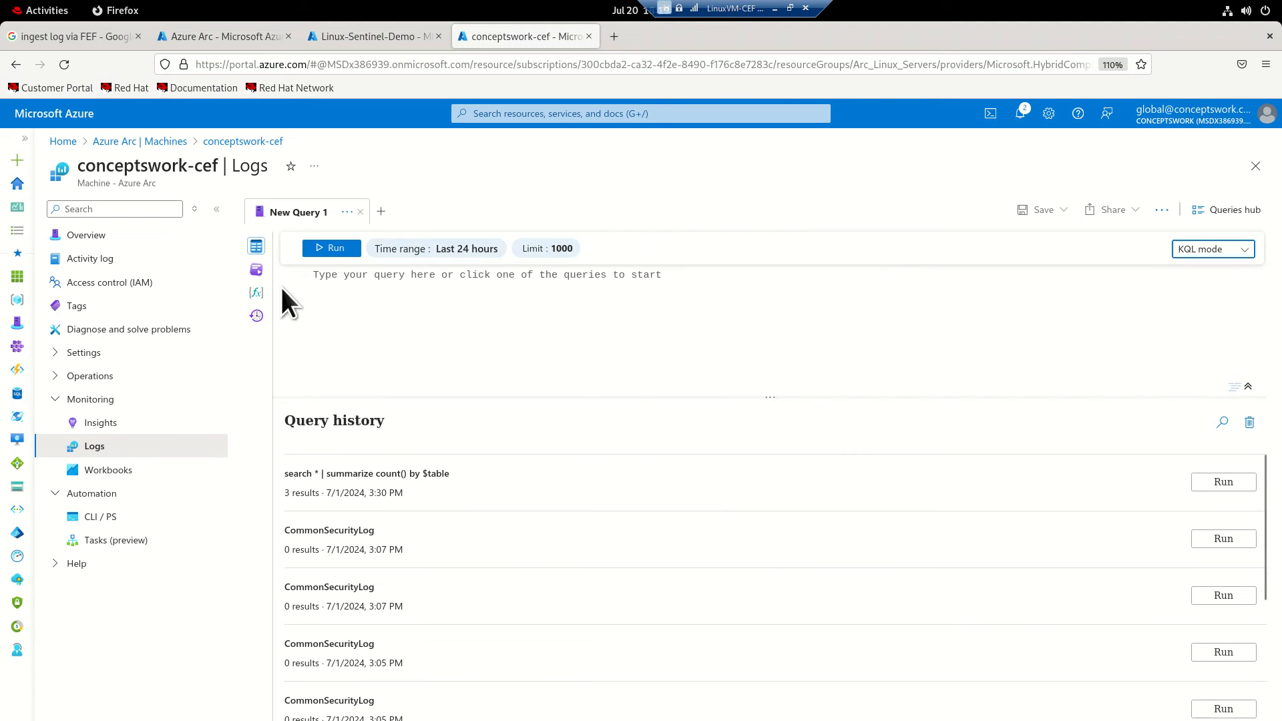
Run the query "syslog" against the conceptswork-cef machine logs for the last 24 hours.
{"action": "left_click", "coordinate": [346, 289]}
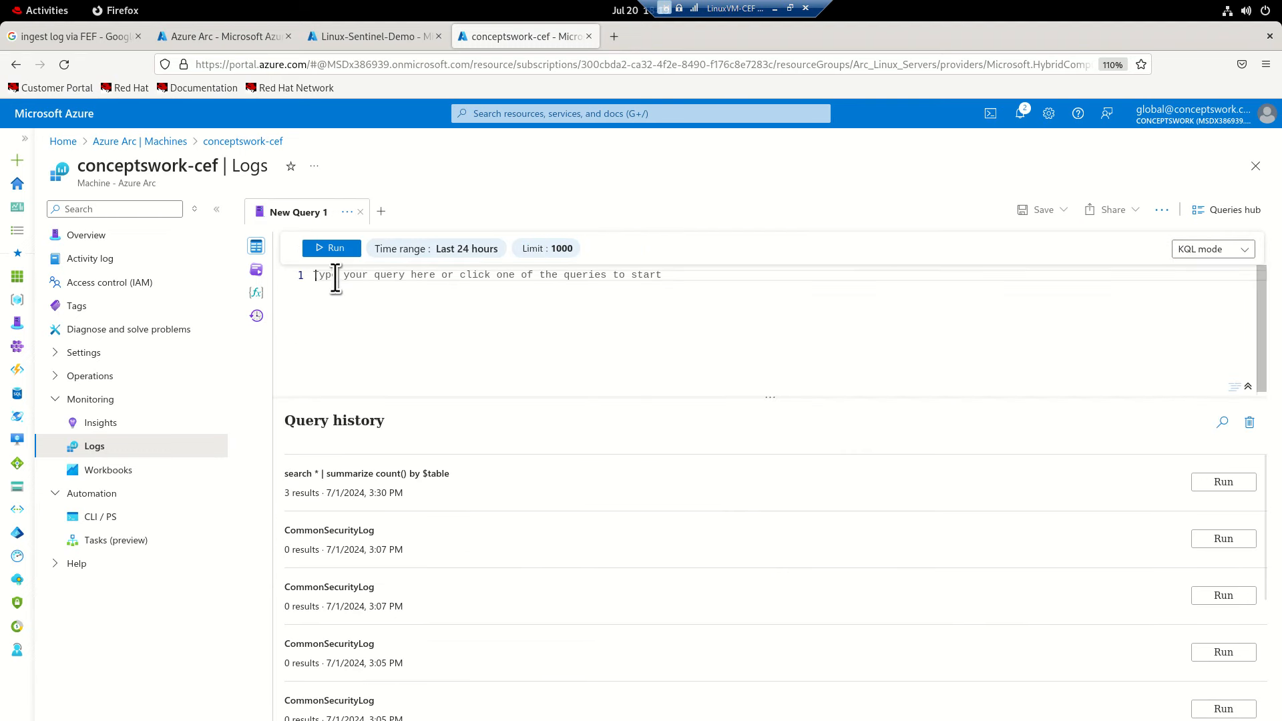
{"action": "type", "text": "syslo"}
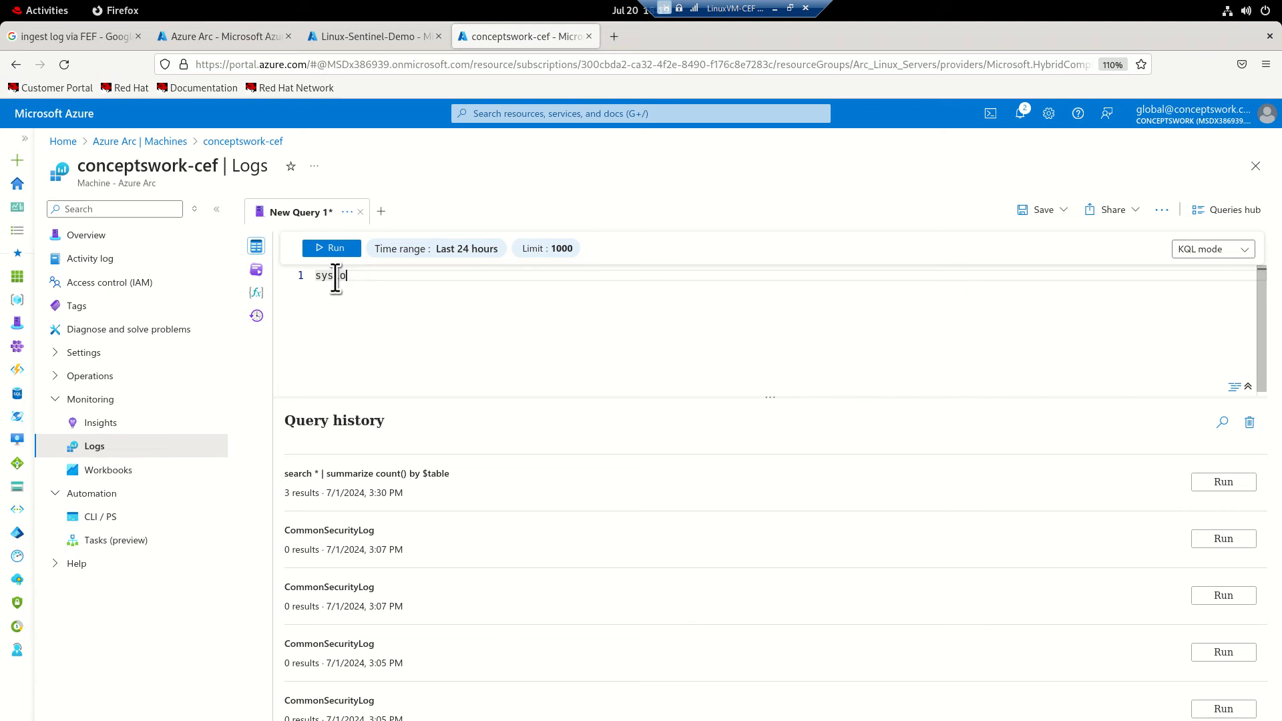
{"action": "type", "text": "g"}
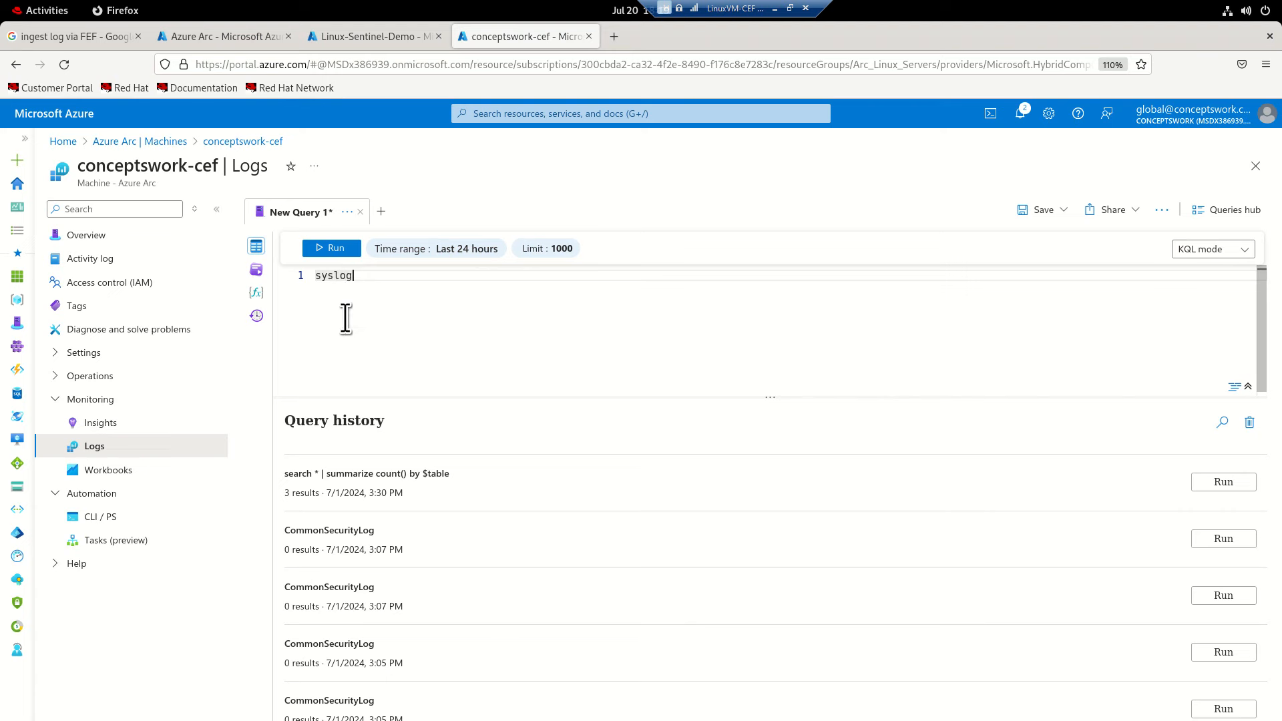
{"action": "left_click", "coordinate": [340, 251]}
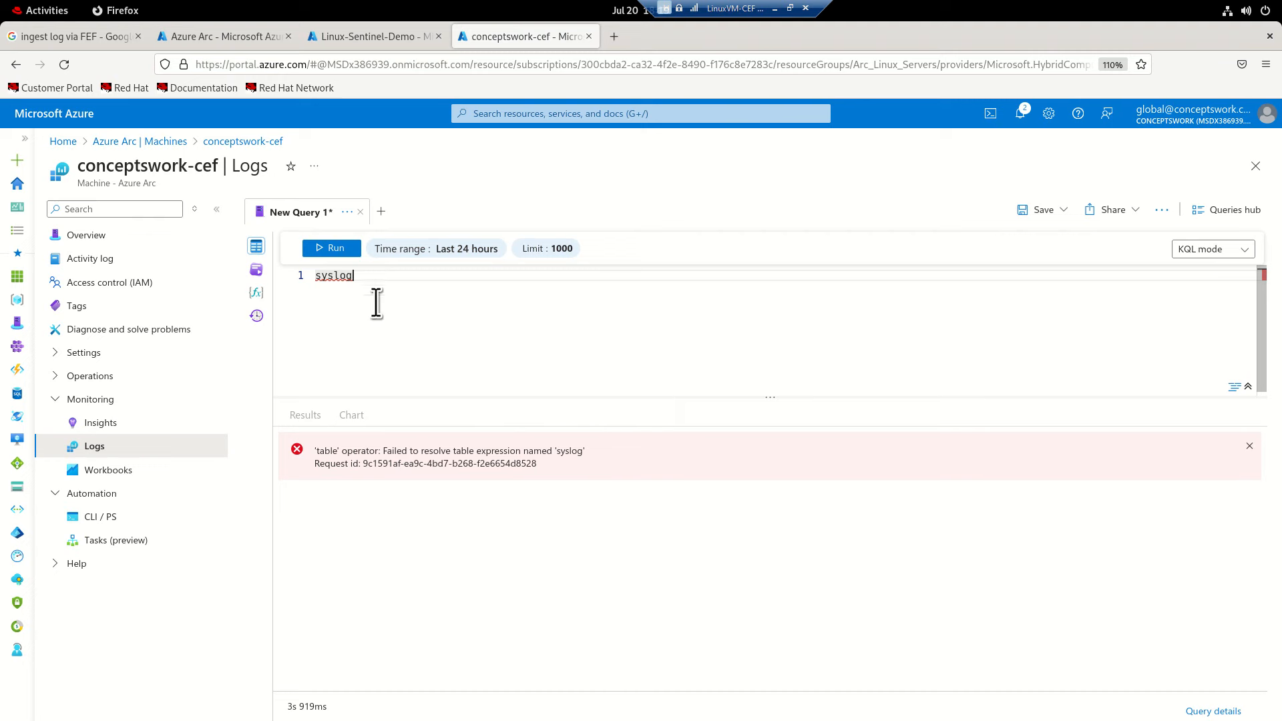
Replace the machine's log query with the capitalized table name "Syslog" and run it.
{"action": "key", "text": "ctrl+a"}
{"action": "key", "text": "BackSpace"}
{"action": "type", "text": "Sys"}
{"action": "key", "text": "Tab"}
{"action": "key", "text": "Return"}
{"action": "type", "text": "|"}
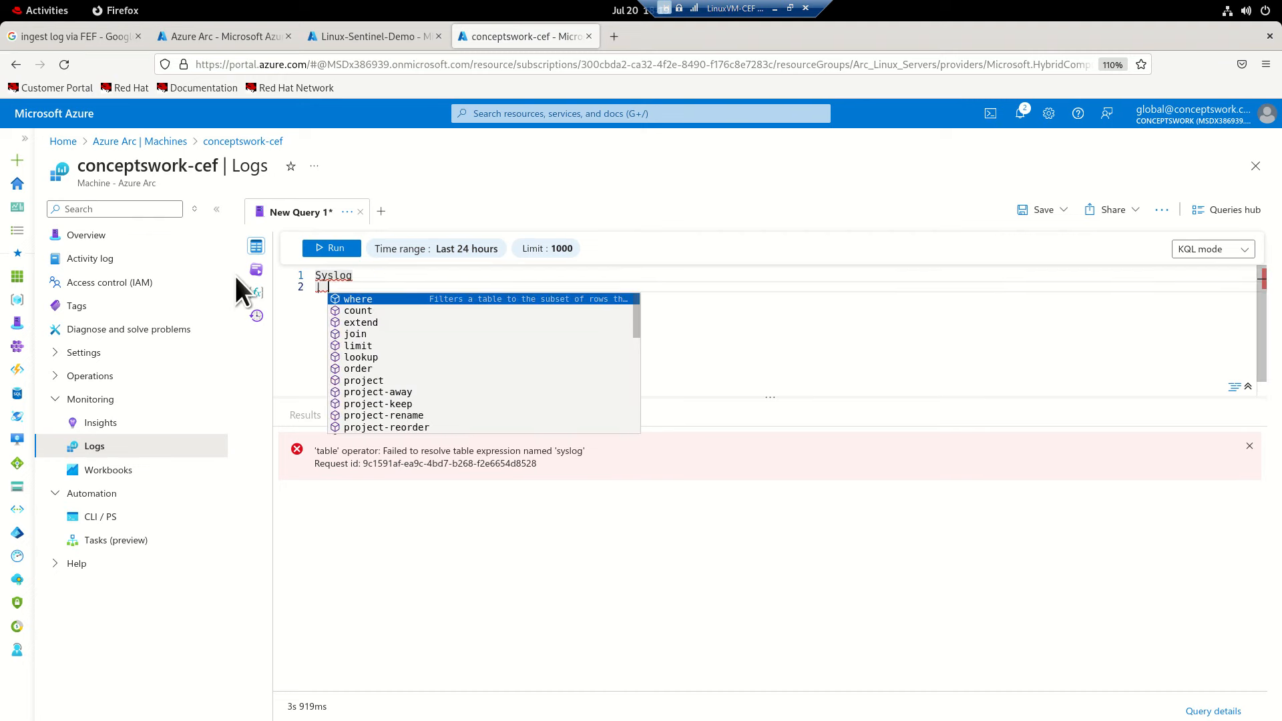
{"action": "key", "text": "BackSpace"}
{"action": "key", "text": "BackSpace"}
{"action": "key", "text": "BackSpace"}
{"action": "left_click", "coordinate": [316, 253]}
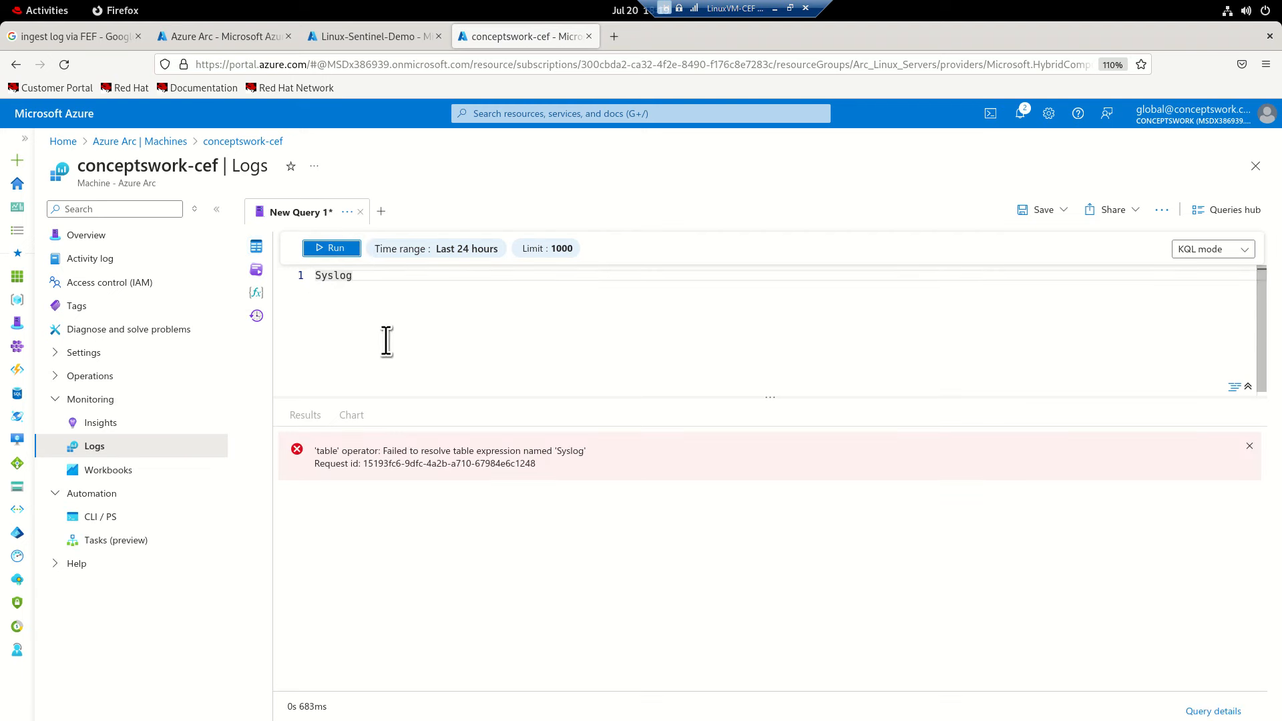
Replace the machine's log query with "search *" and run it over the last 24 hours.
{"action": "left_click_drag", "start_coordinate": [377, 453], "coordinate": [637, 464]}
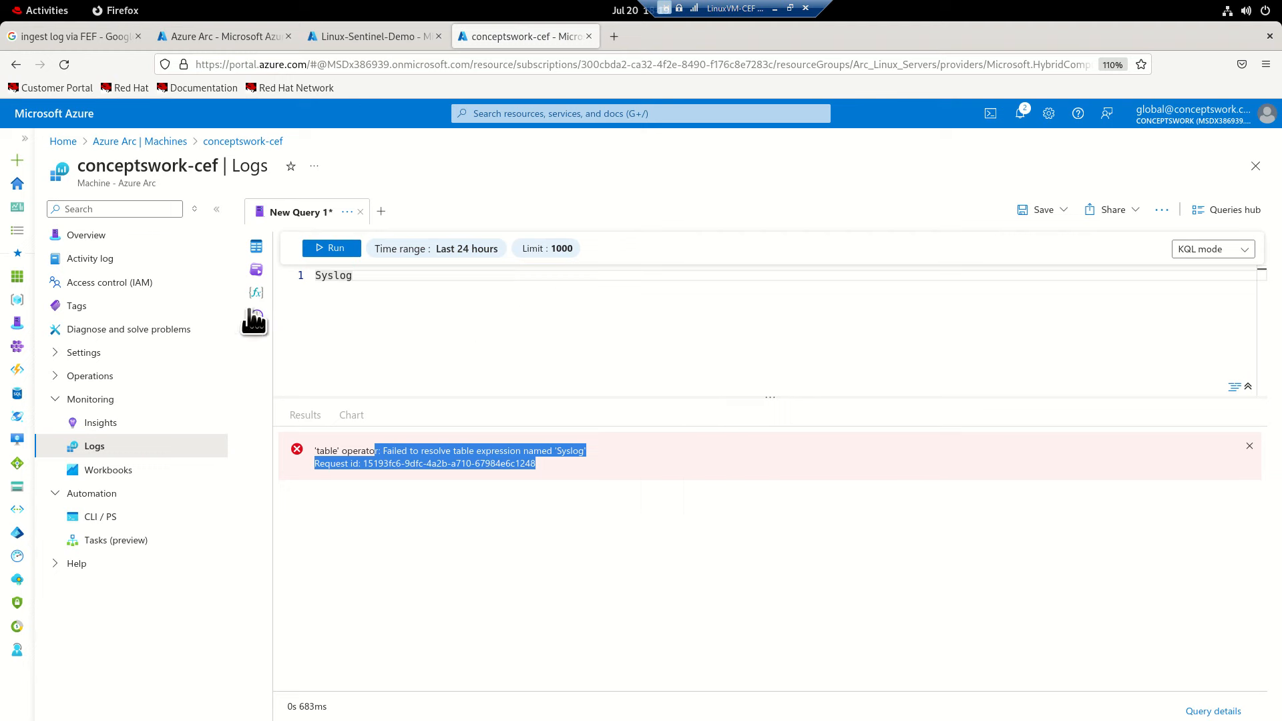
{"action": "left_click", "coordinate": [479, 371]}
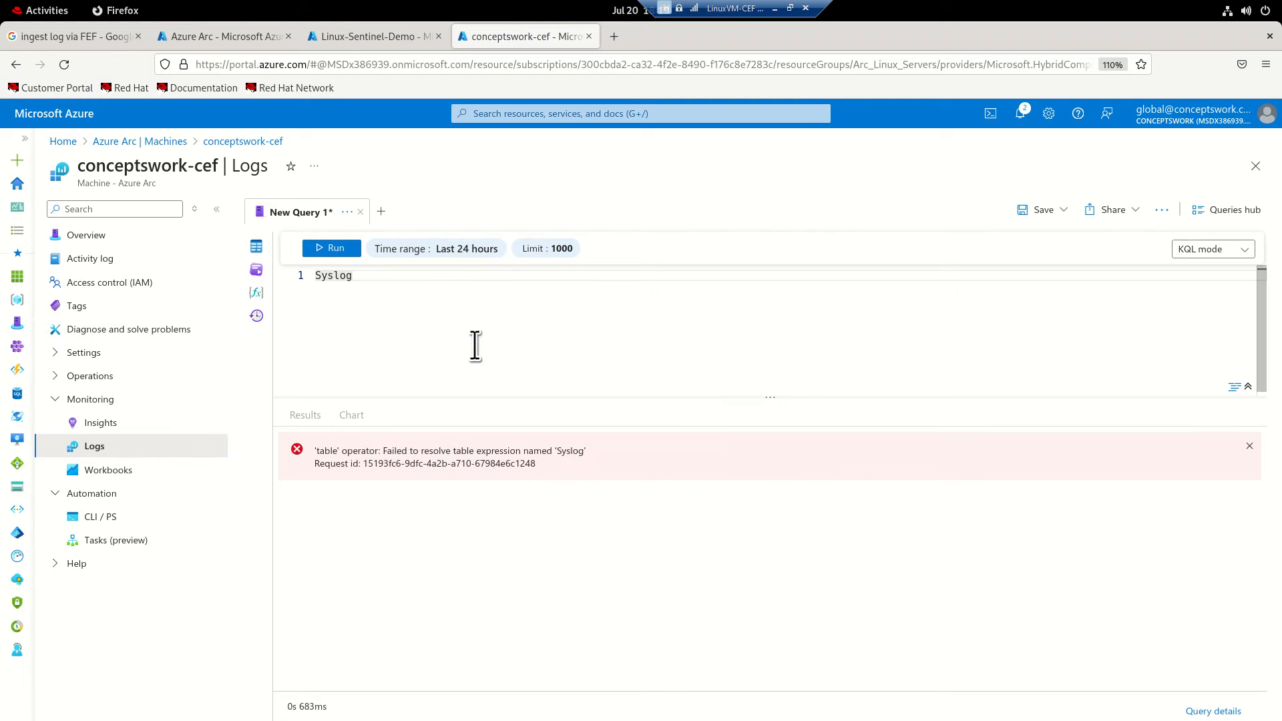
{"action": "type", "text": "search *"}
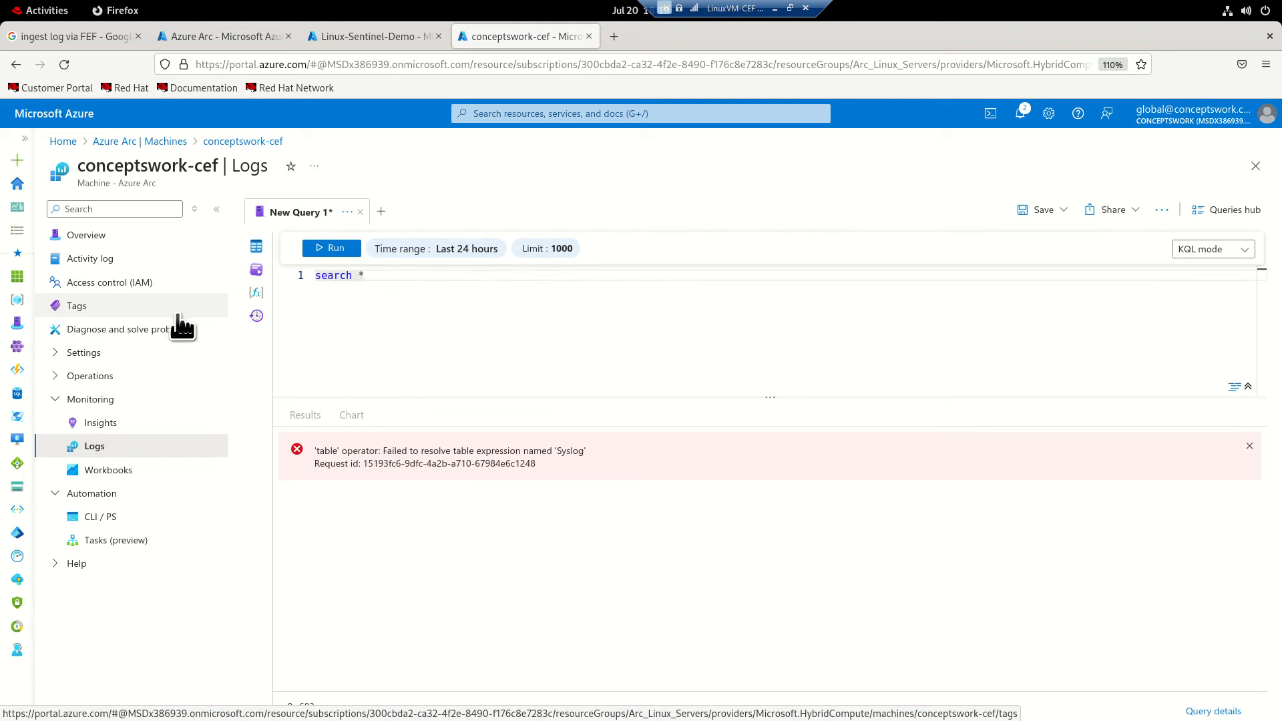
{"action": "left_click", "coordinate": [343, 247]}
{"action": "left_click", "coordinate": [333, 254]}
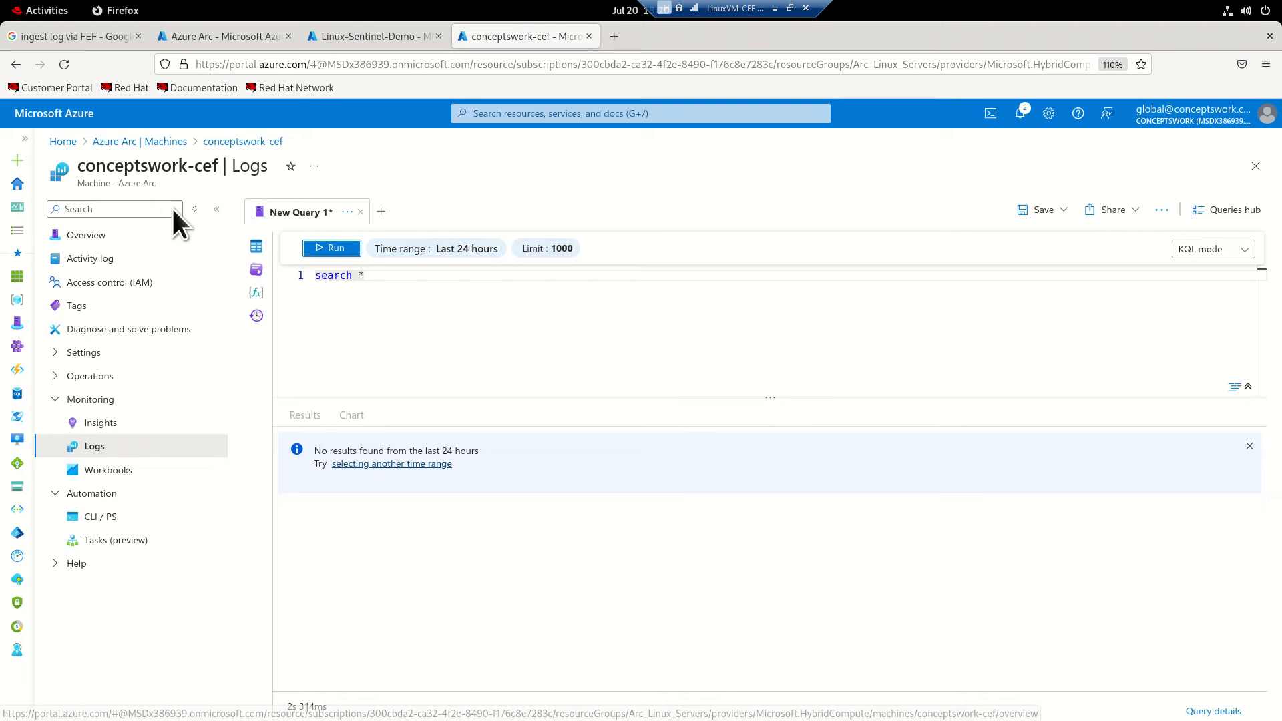
Leave the Azure Arc machine pages and open the logs of the Con-Sentinel Log Analytics workspace.
{"action": "left_click", "coordinate": [1255, 165]}
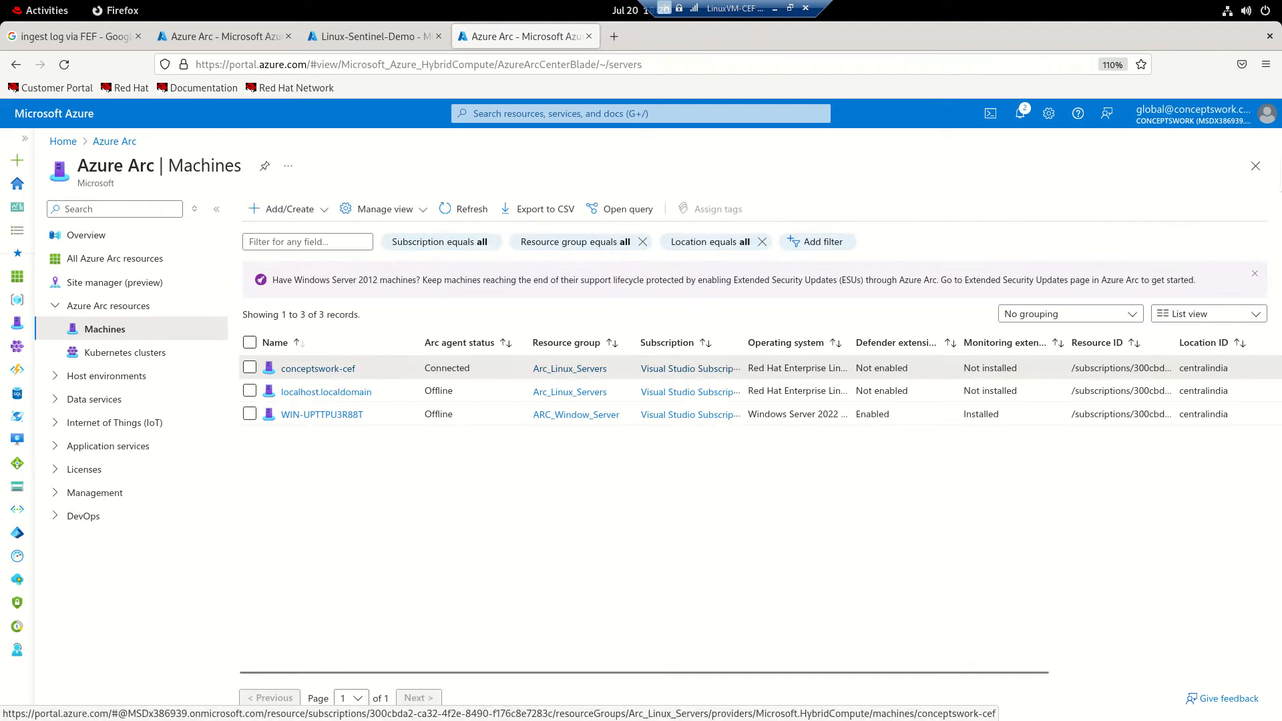
{"action": "left_click", "coordinate": [1255, 166]}
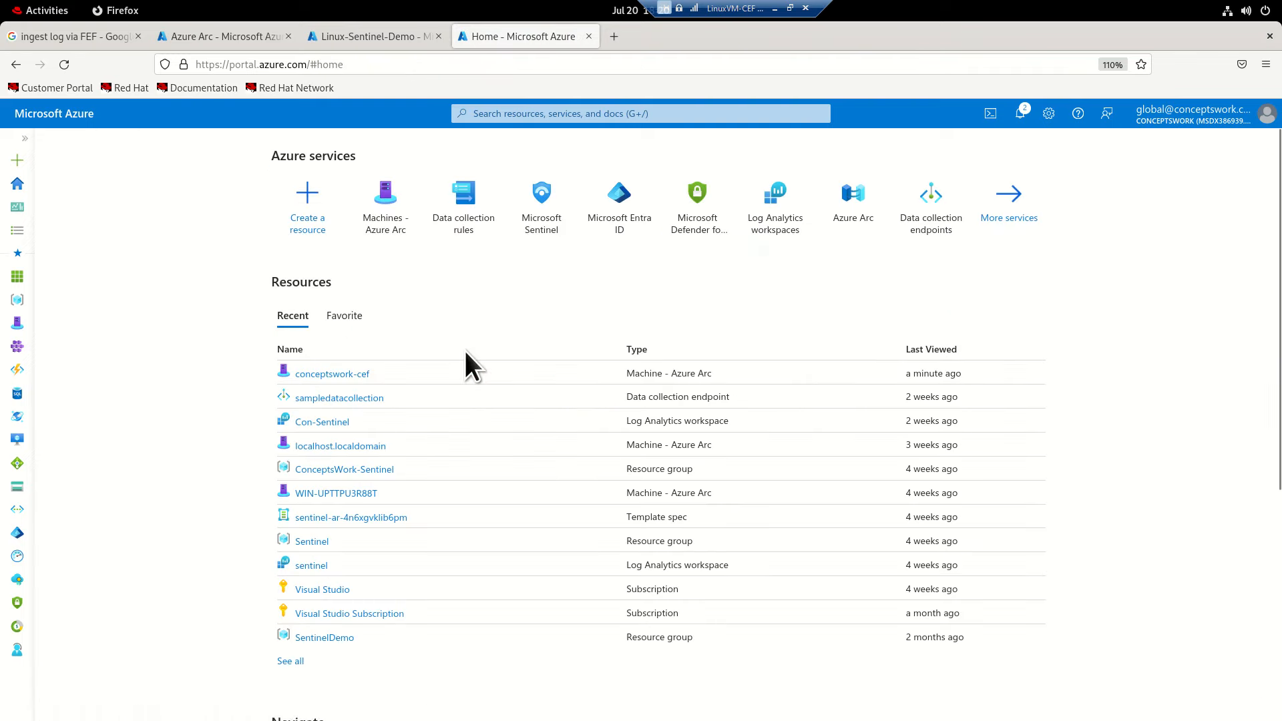
{"action": "left_click", "coordinate": [761, 220]}
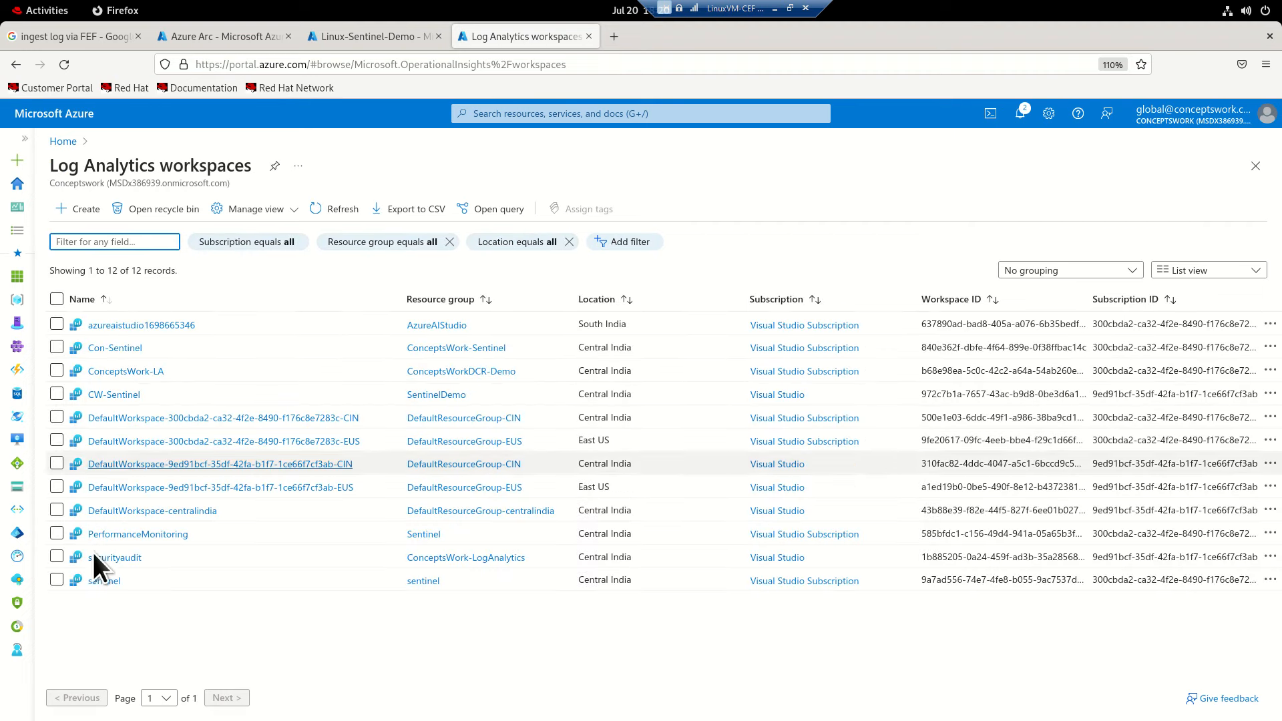
{"action": "left_click", "coordinate": [117, 350]}
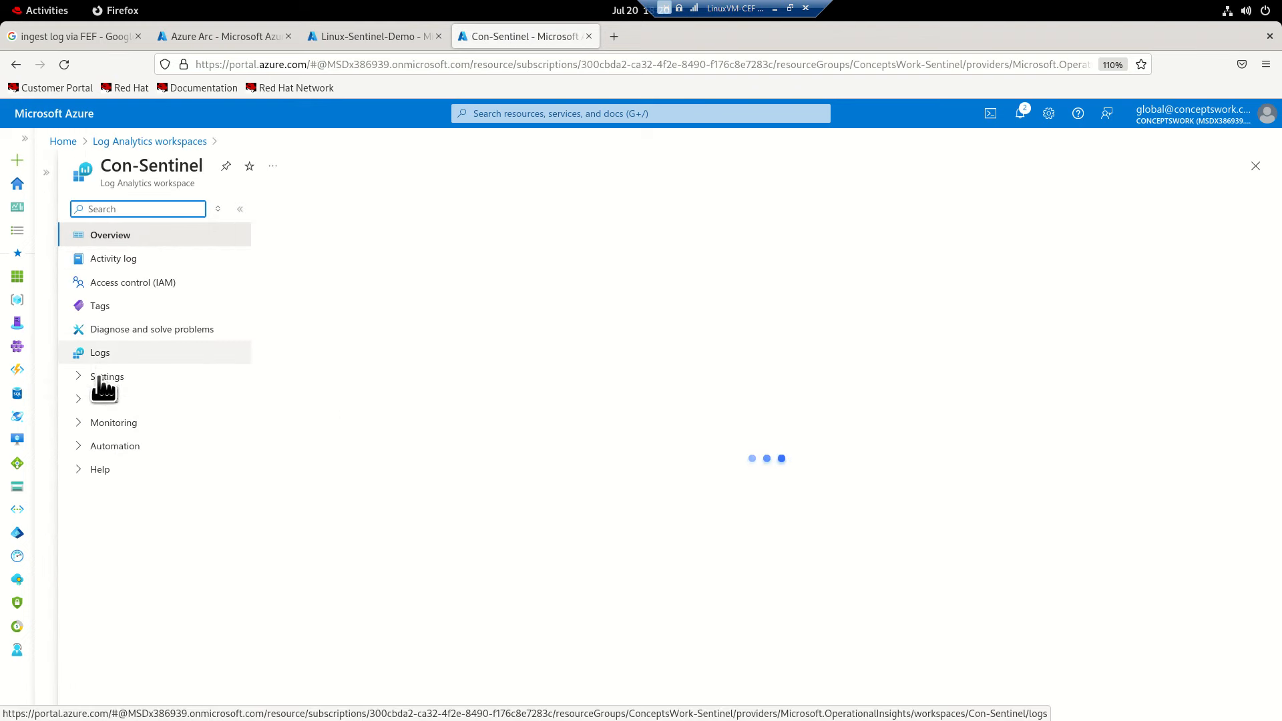
{"action": "left_click", "coordinate": [120, 359]}
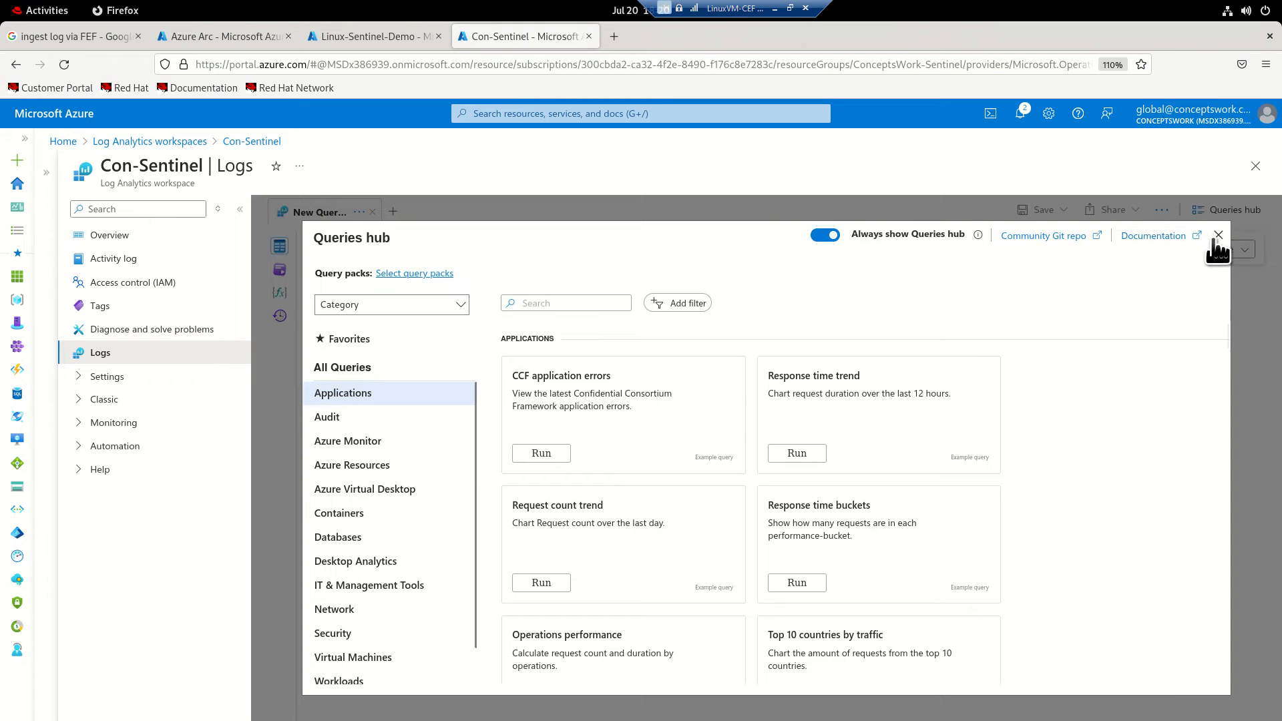
Switch the Con-Sentinel query editor to KQL mode, without the Queries hub, and run the query "syslog".
{"action": "left_click", "coordinate": [1218, 237]}
{"action": "left_click", "coordinate": [1218, 252]}
{"action": "left_click", "coordinate": [1189, 295]}
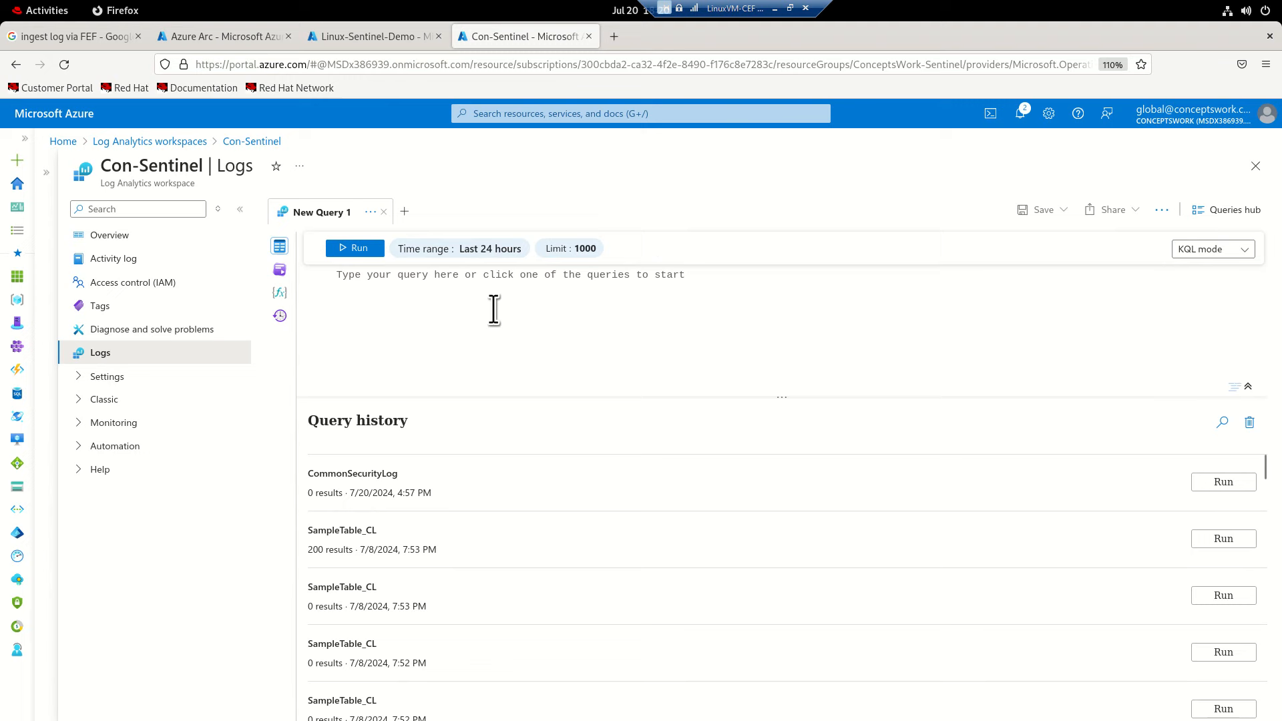
{"action": "type", "text": "yslog"}
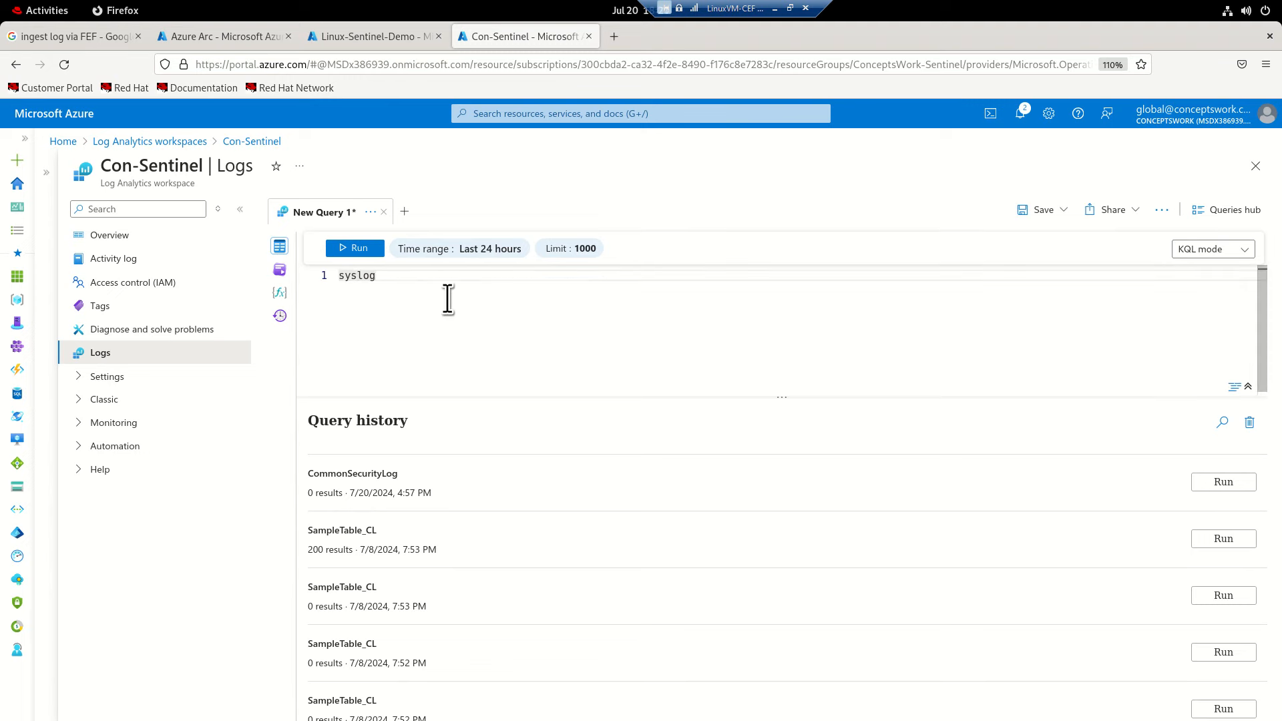
{"action": "left_click", "coordinate": [353, 250]}
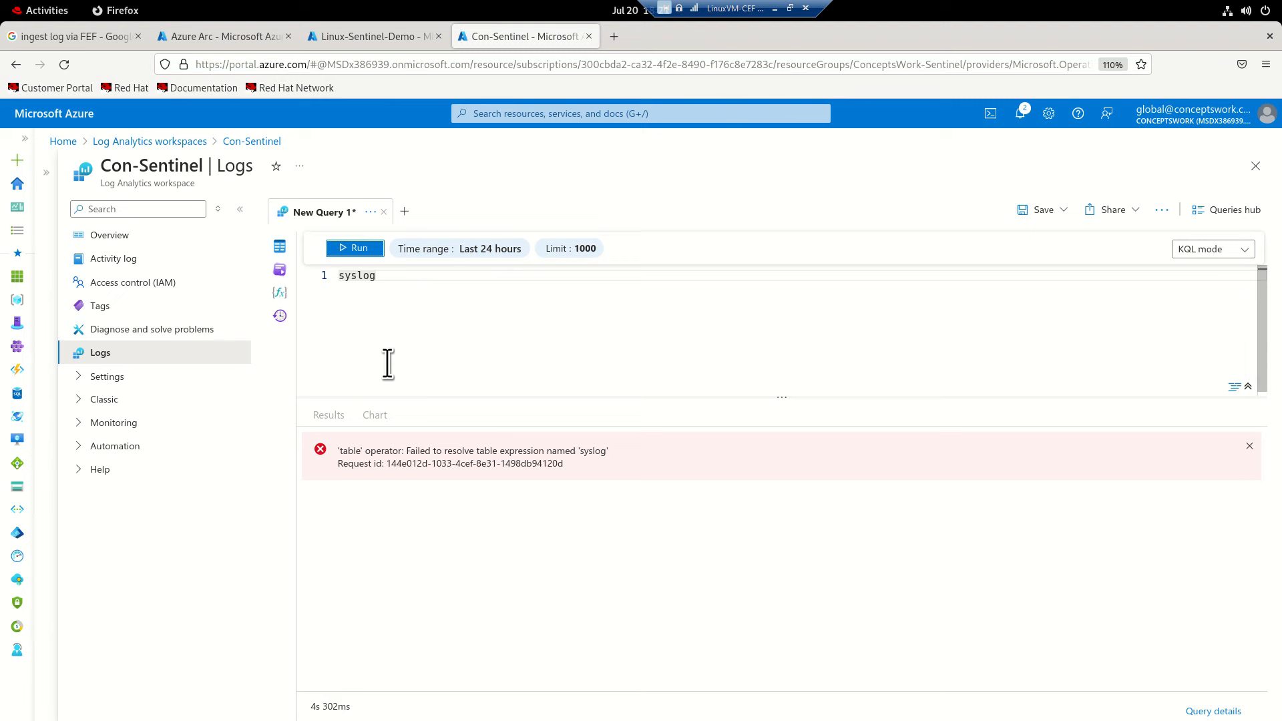
Replace the Con-Sentinel workspace query with the capitalized table name "Syslog" and run it.
{"action": "left_click", "coordinate": [441, 293]}
{"action": "key", "text": "BackSpace"}
{"action": "key", "text": "BackSpace"}
{"action": "key", "text": "BackSpace"}
{"action": "key", "text": "BackSpace"}
{"action": "key", "text": "BackSpace"}
{"action": "type", "text": "Syslog"}
{"action": "key", "text": "Return"}
{"action": "type", "text": "|"}
{"action": "key", "text": "BackSpace"}
{"action": "key", "text": "BackSpace"}
{"action": "key", "text": "BackSpace"}
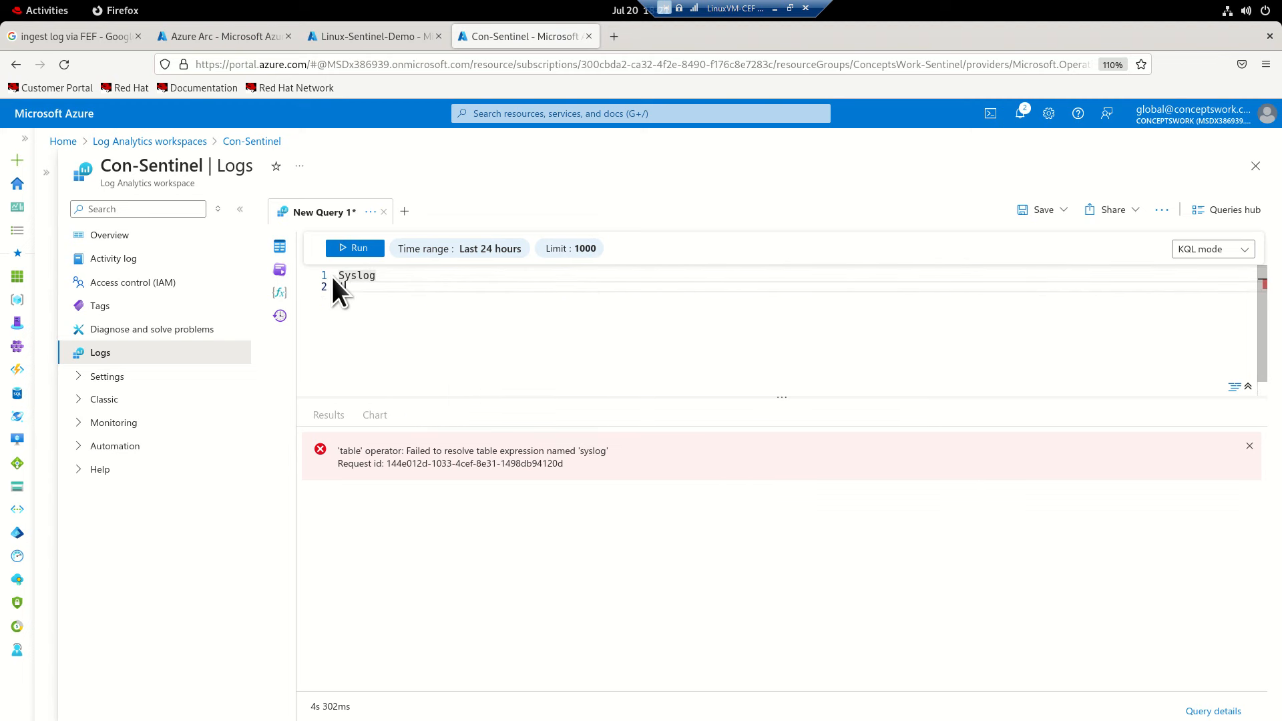
{"action": "left_click", "coordinate": [355, 247]}
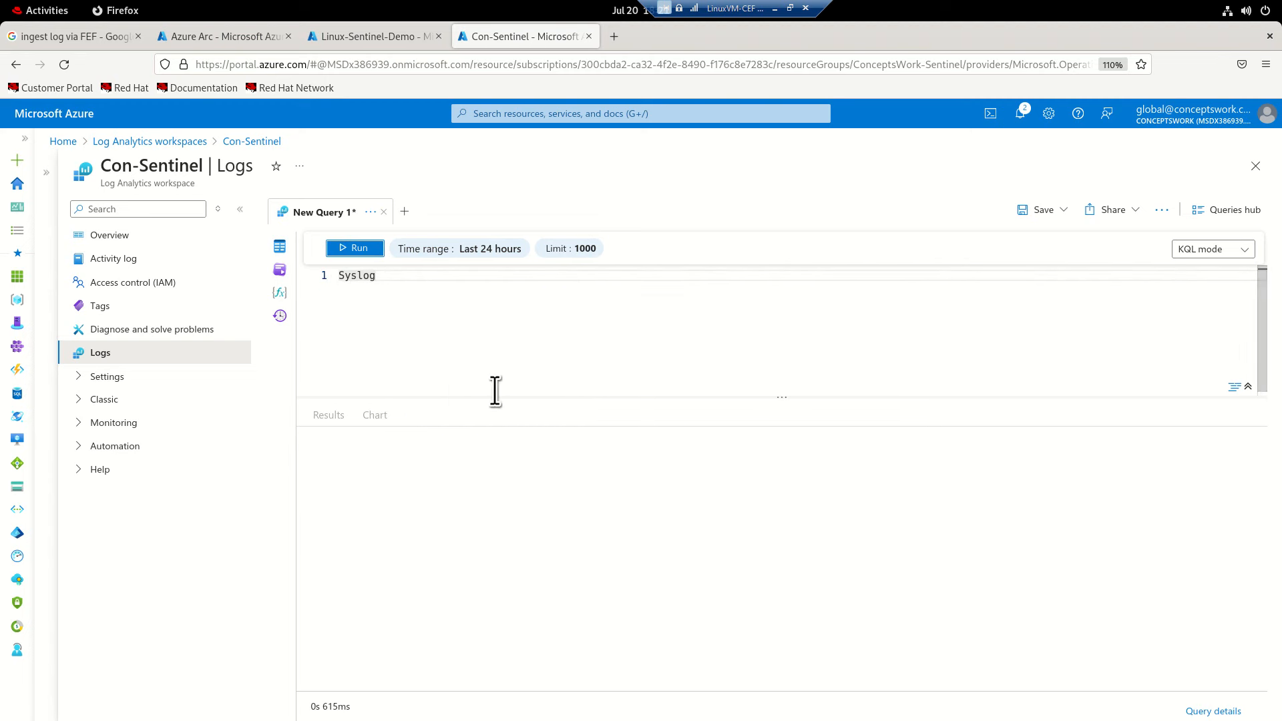
Set a custom time range from 6/18/2024 to 7/20/2024 for the Syslog query and run it.
{"action": "left_click", "coordinate": [452, 250]}
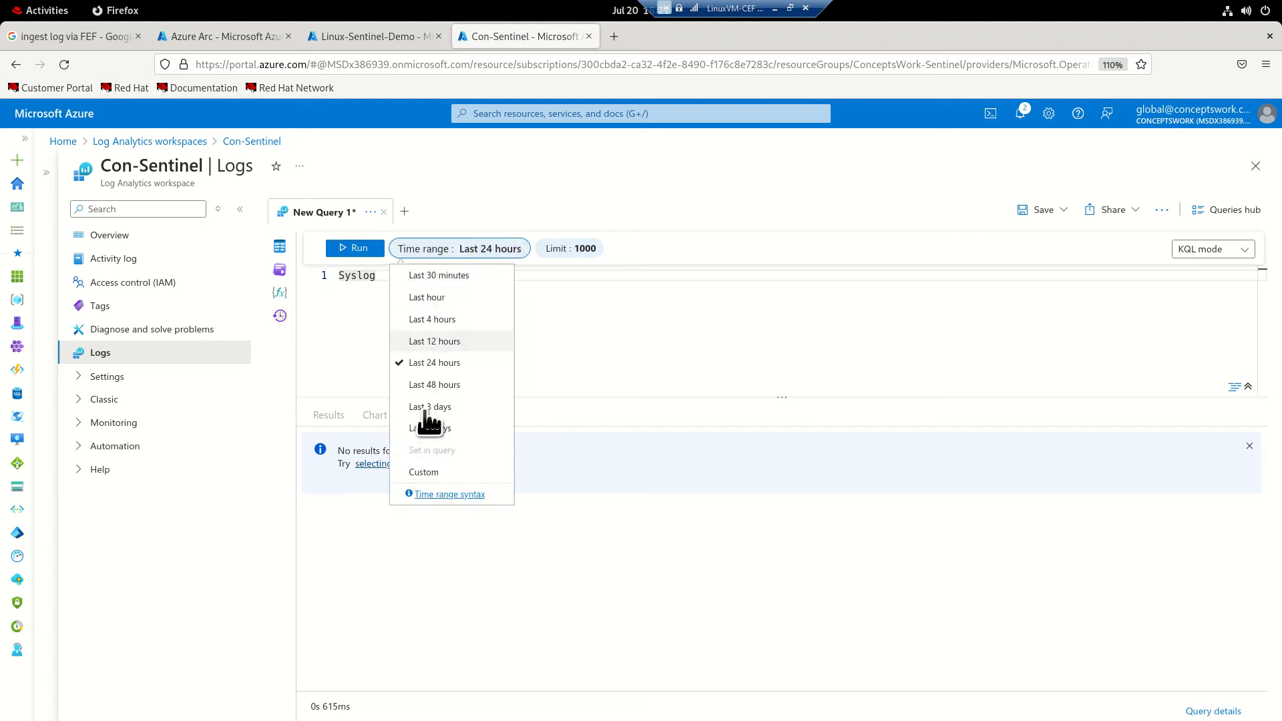
{"action": "left_click", "coordinate": [432, 471]}
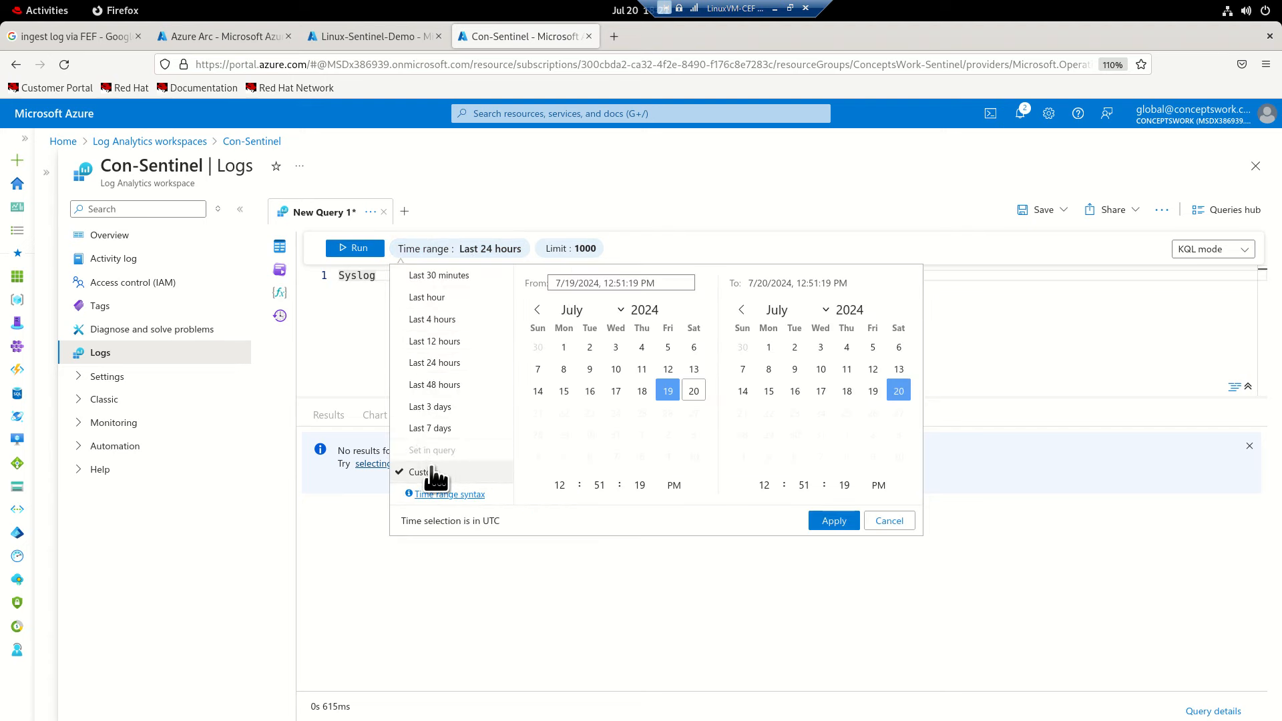
{"action": "left_click", "coordinate": [537, 310]}
{"action": "left_click", "coordinate": [590, 414]}
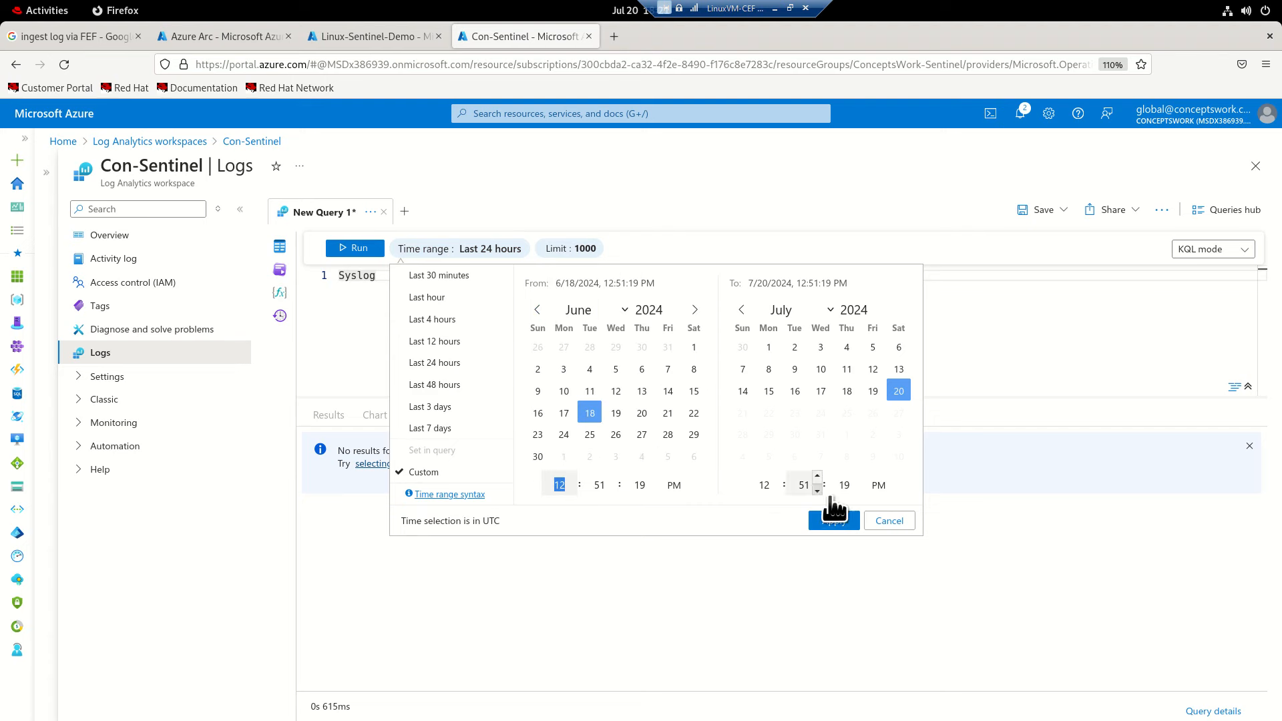
{"action": "left_click", "coordinate": [827, 519]}
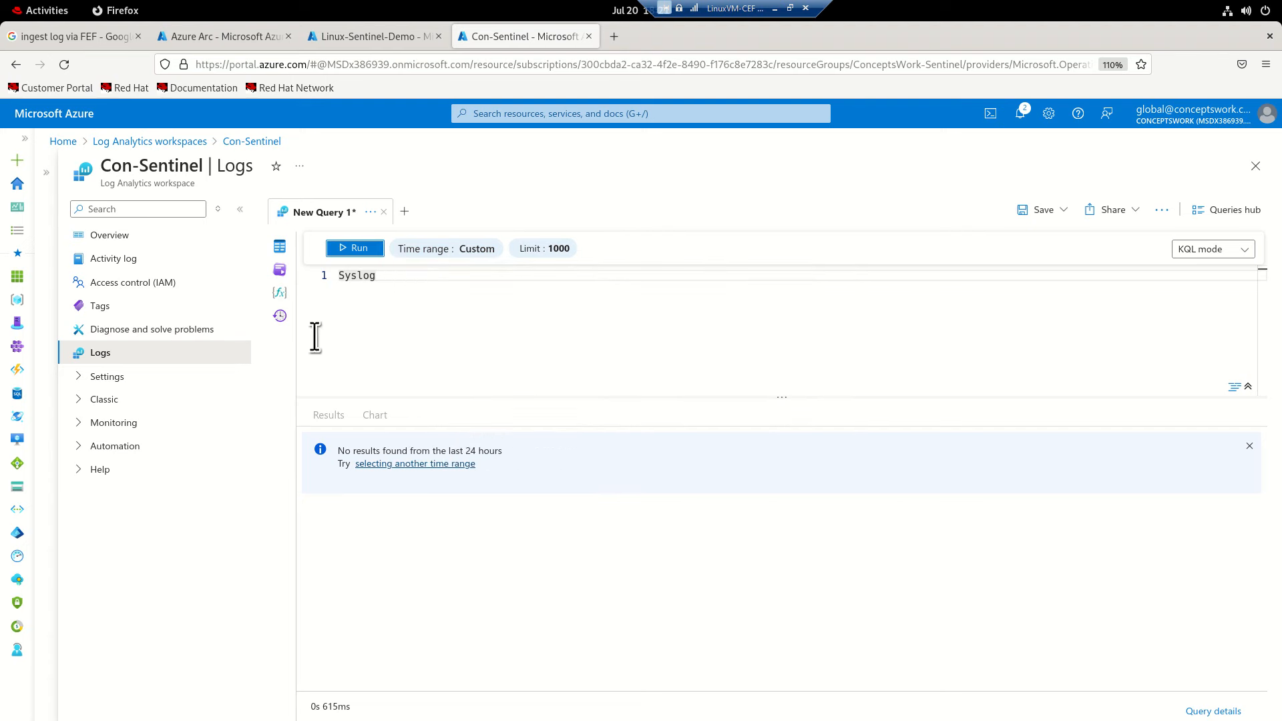
{"action": "left_click", "coordinate": [349, 254]}
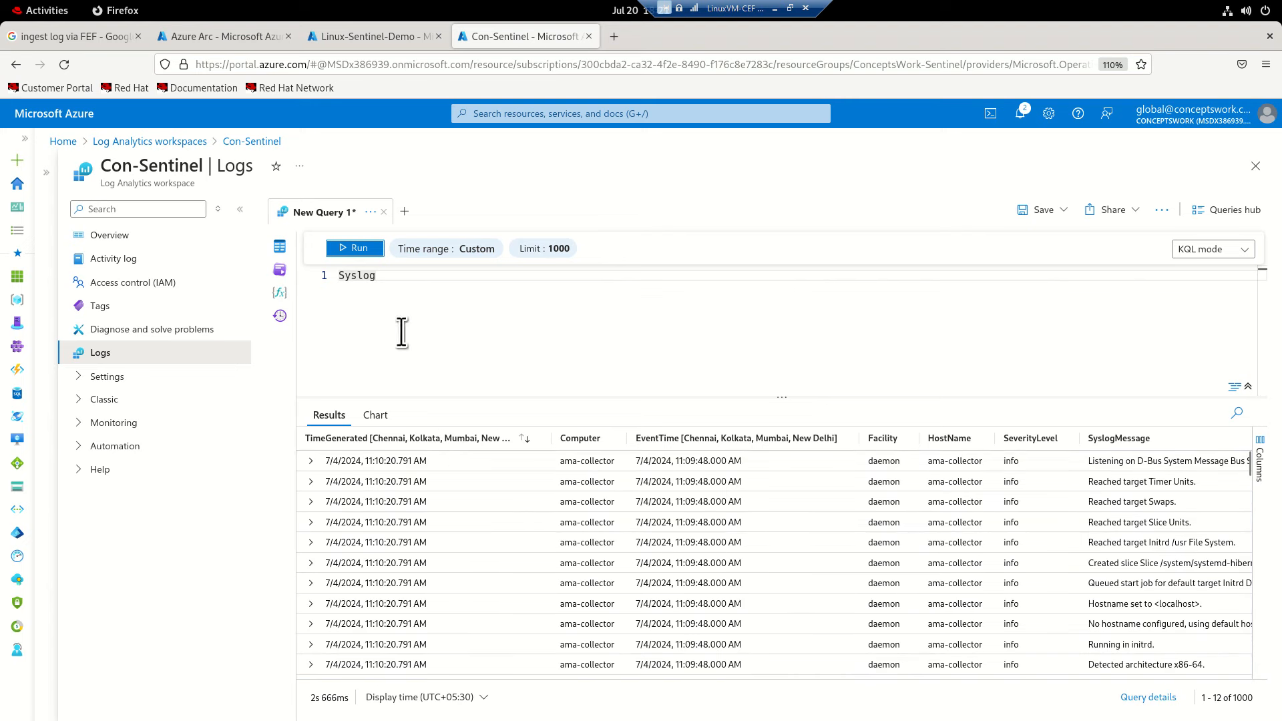
Extend the Syslog query with "| summarize count() by Computer" on a second line and run it.
{"action": "left_click", "coordinate": [395, 288]}
{"action": "key", "text": "Return"}
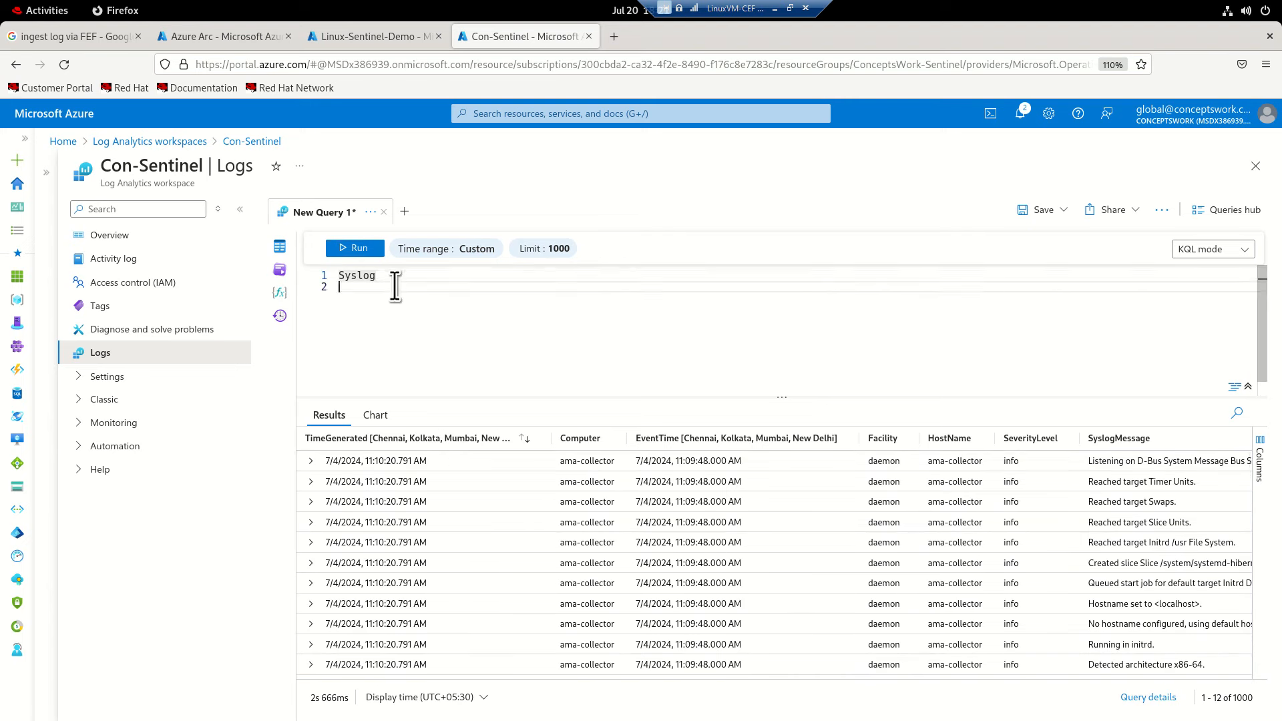
{"action": "type", "text": "| "}
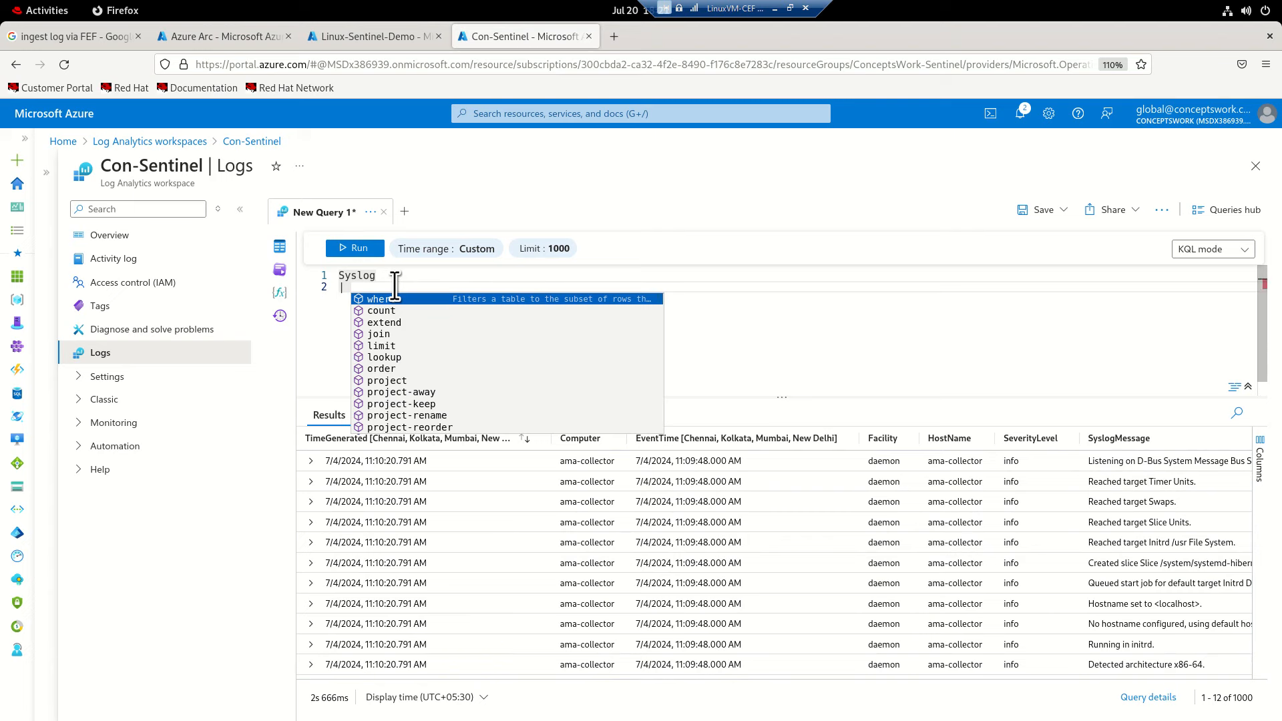
{"action": "type", "text": "summarize c"}
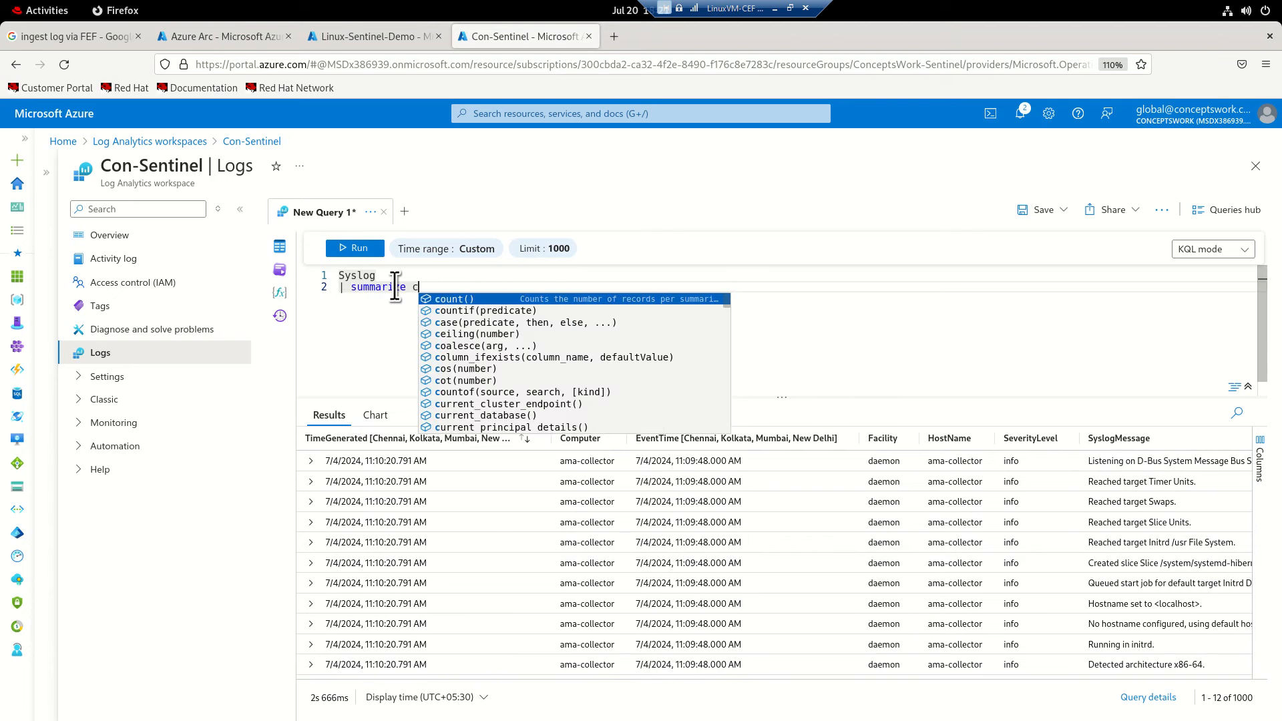
{"action": "type", "text": "ount"}
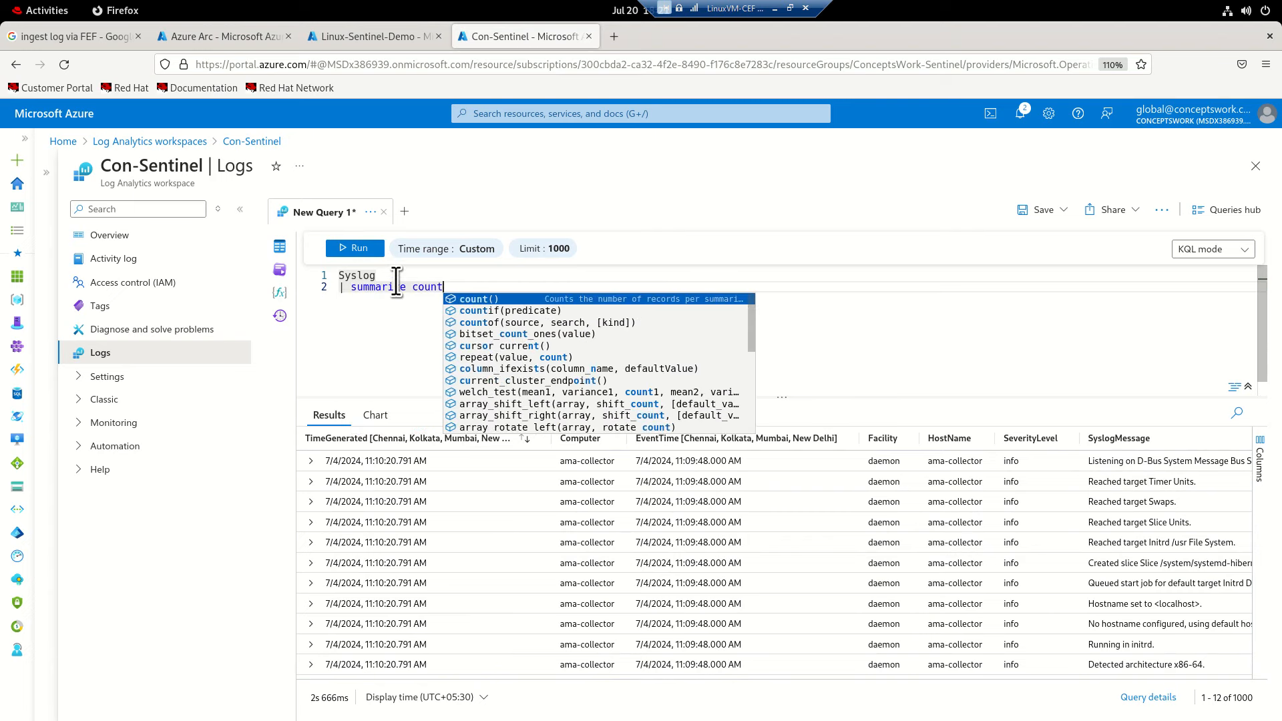
{"action": "type", "text": "() by com"}
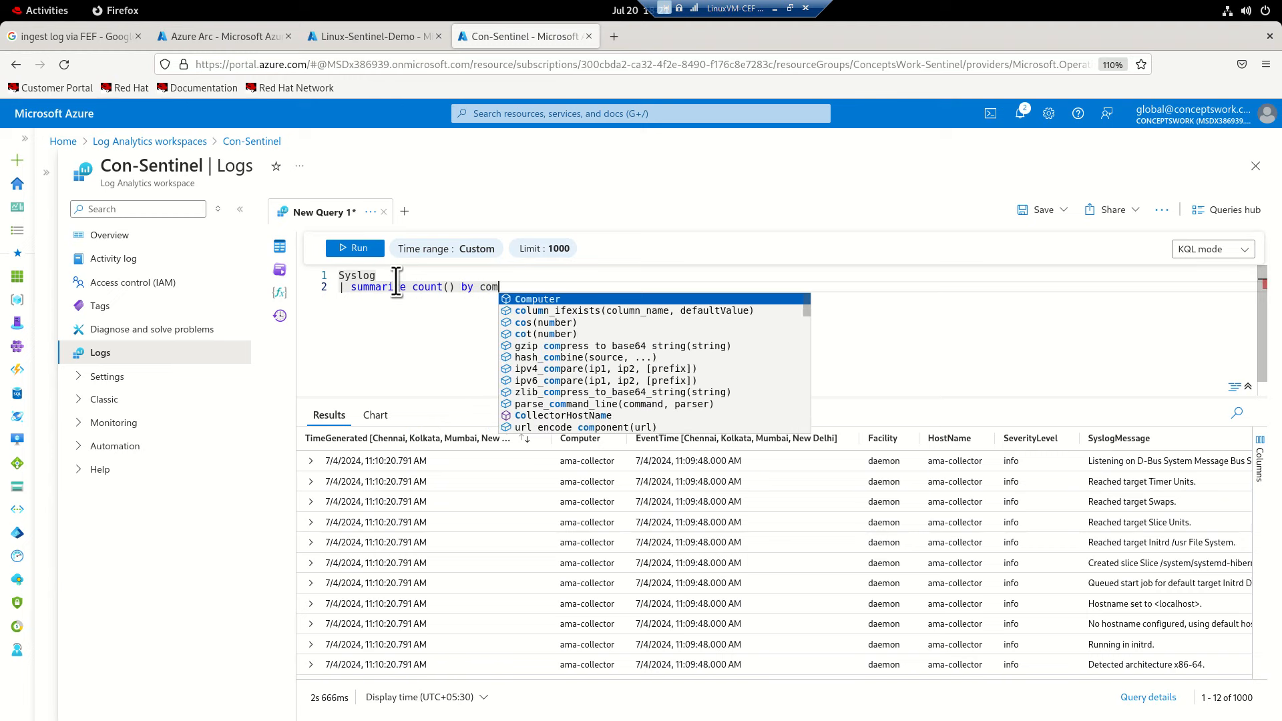
{"action": "key", "text": "Tab"}
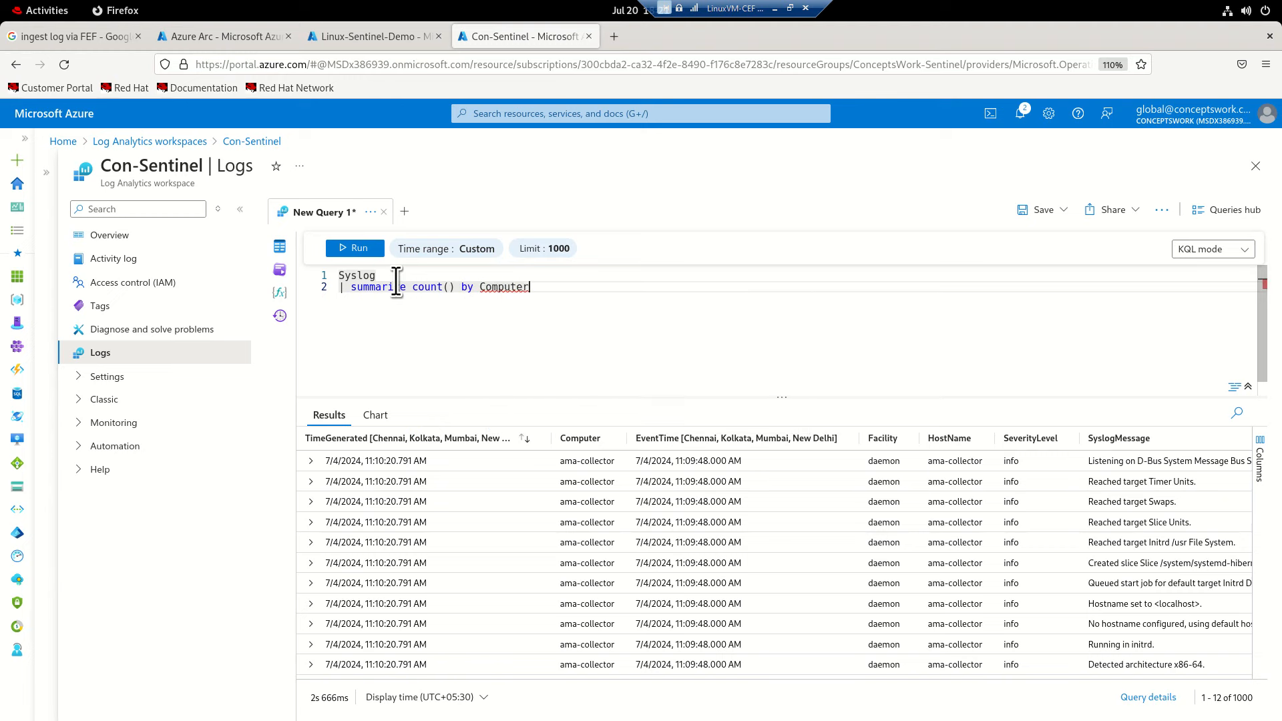
{"action": "left_click", "coordinate": [358, 251]}
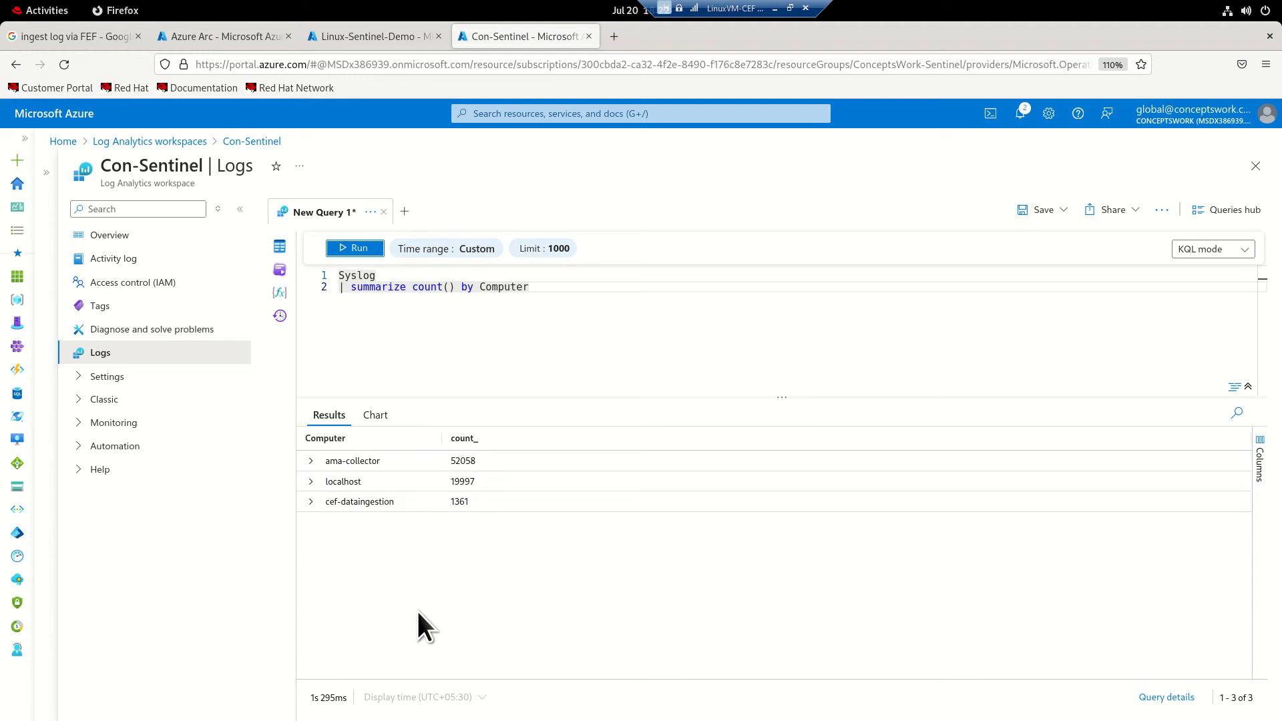
Switch to the Terminal, clear the screen and run the "hostname" command to check the machine's name.
{"action": "key", "text": "alt+Tab"}
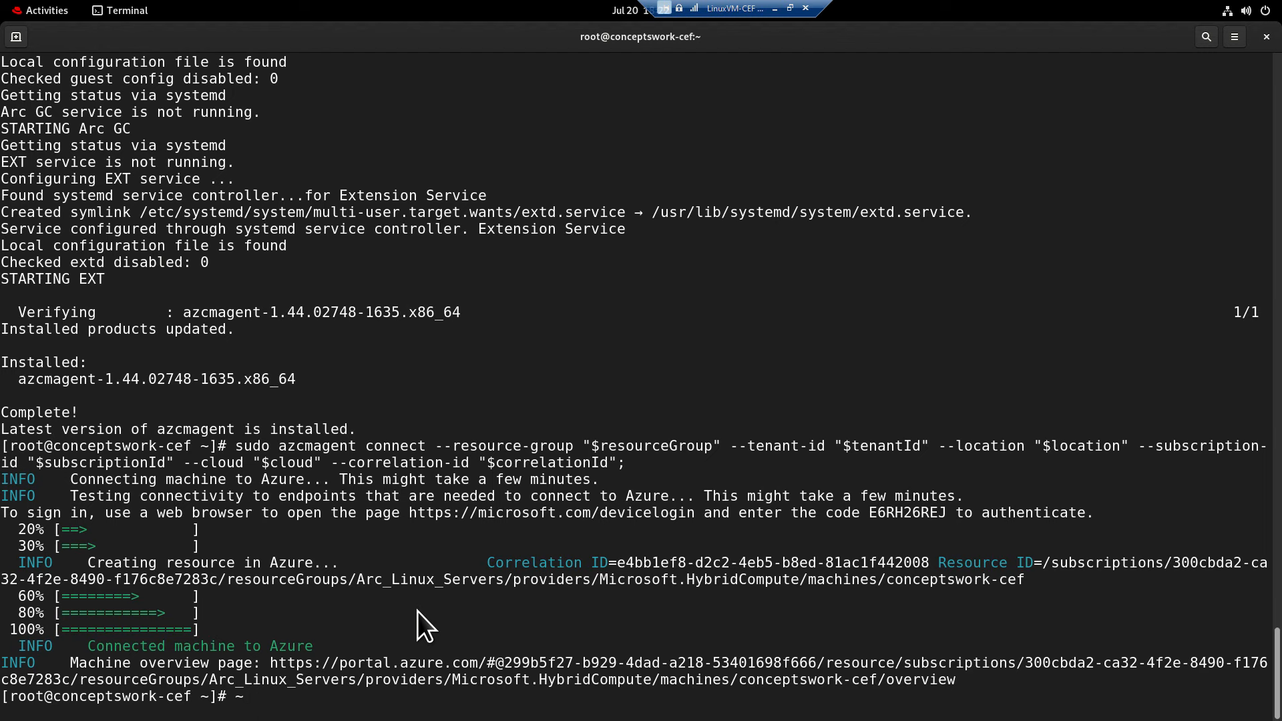
{"action": "type", "text": "hostname"}
{"action": "key", "text": "Return"}
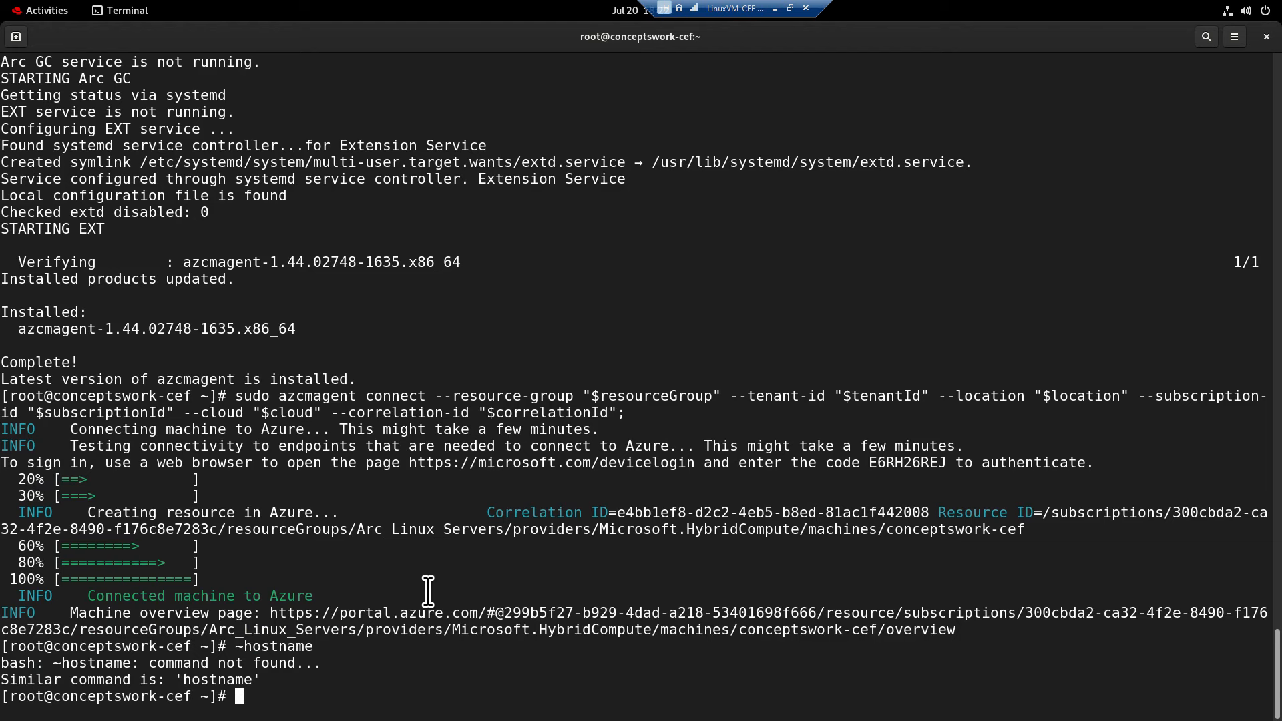
{"action": "key", "text": "ctrl+l"}
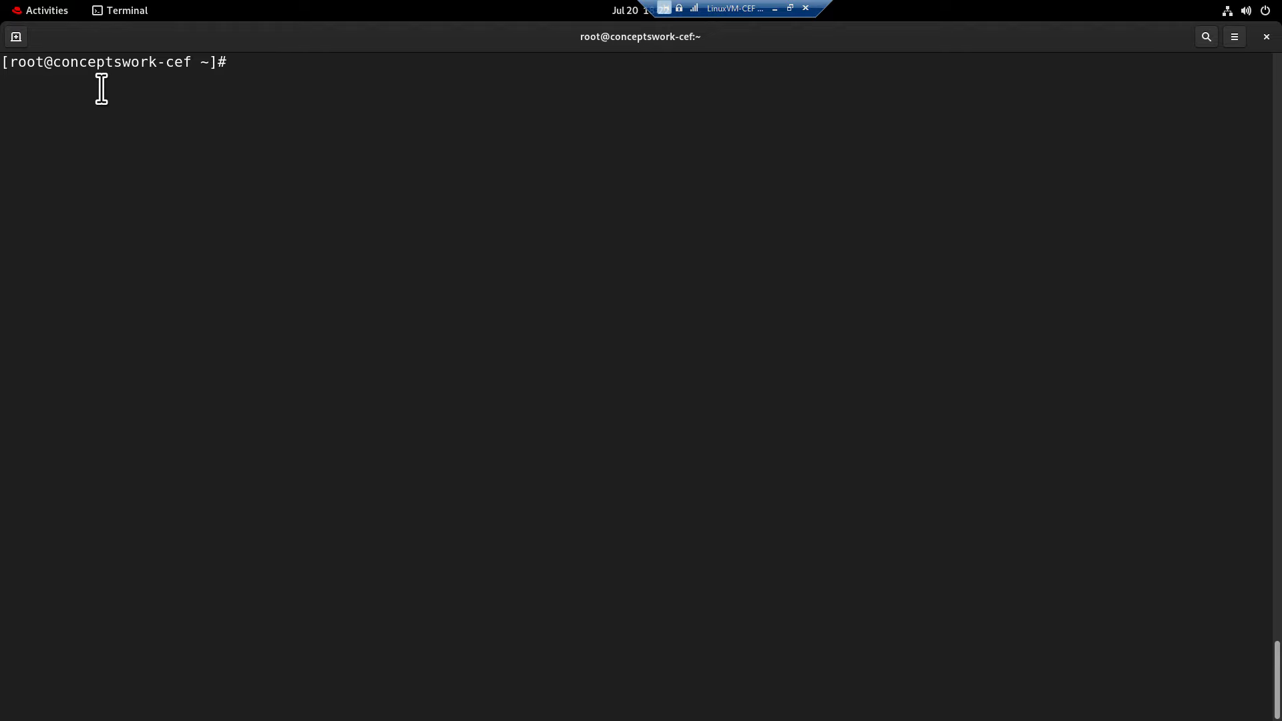
{"action": "type", "text": "hostname"}
{"action": "key", "text": "Return"}
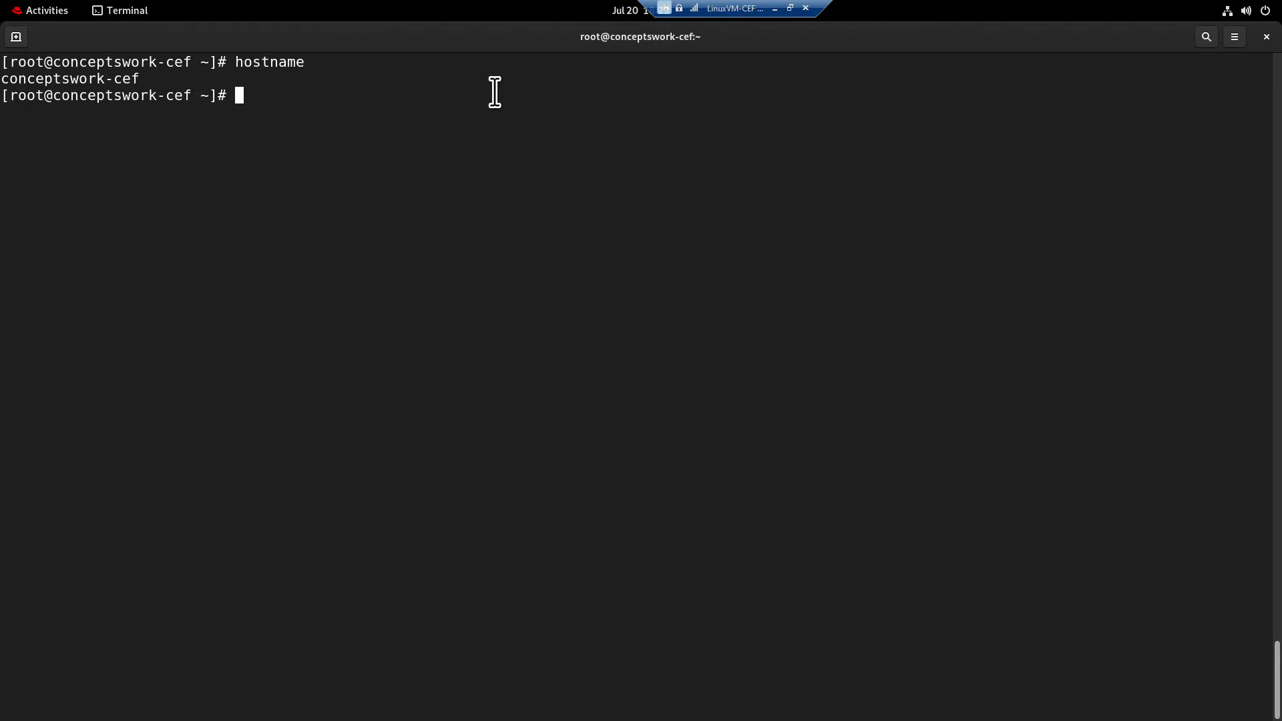
Return to Firefox and open the Resources configuration of the Linux-Sentinel-Demo data collection rule.
{"action": "key", "text": "alt+Tab"}
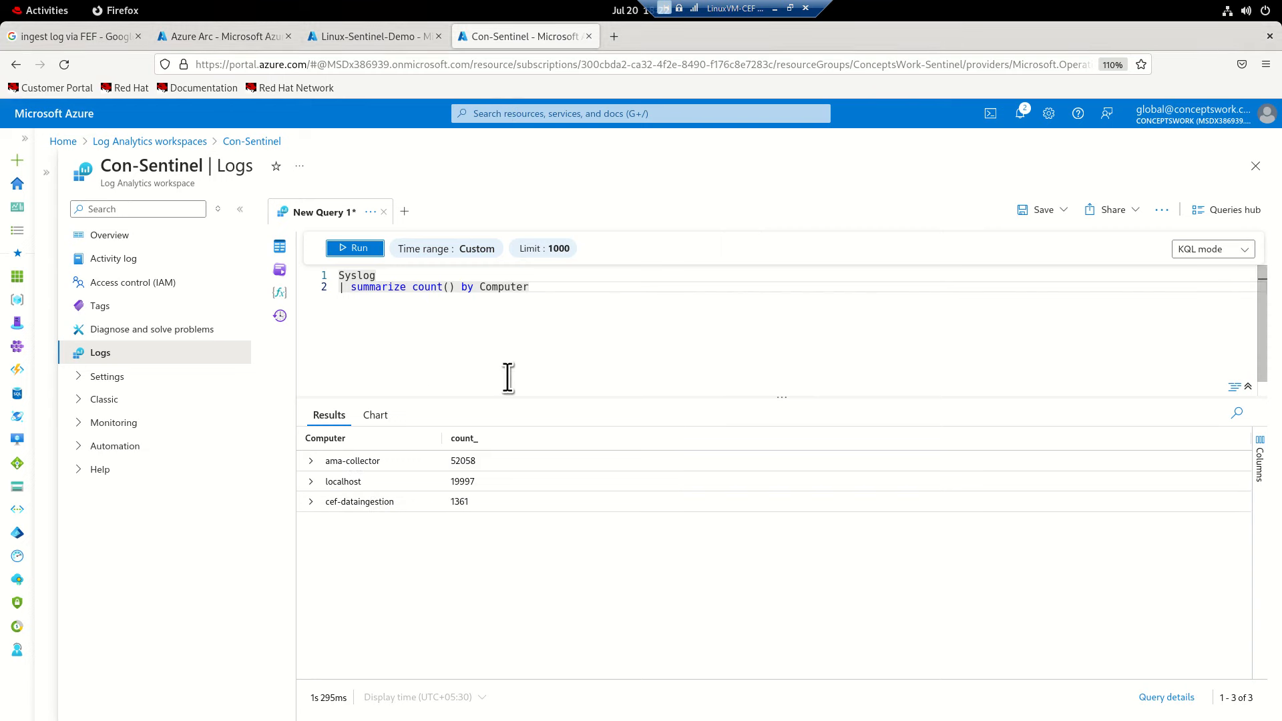
{"action": "left_click", "coordinate": [339, 46]}
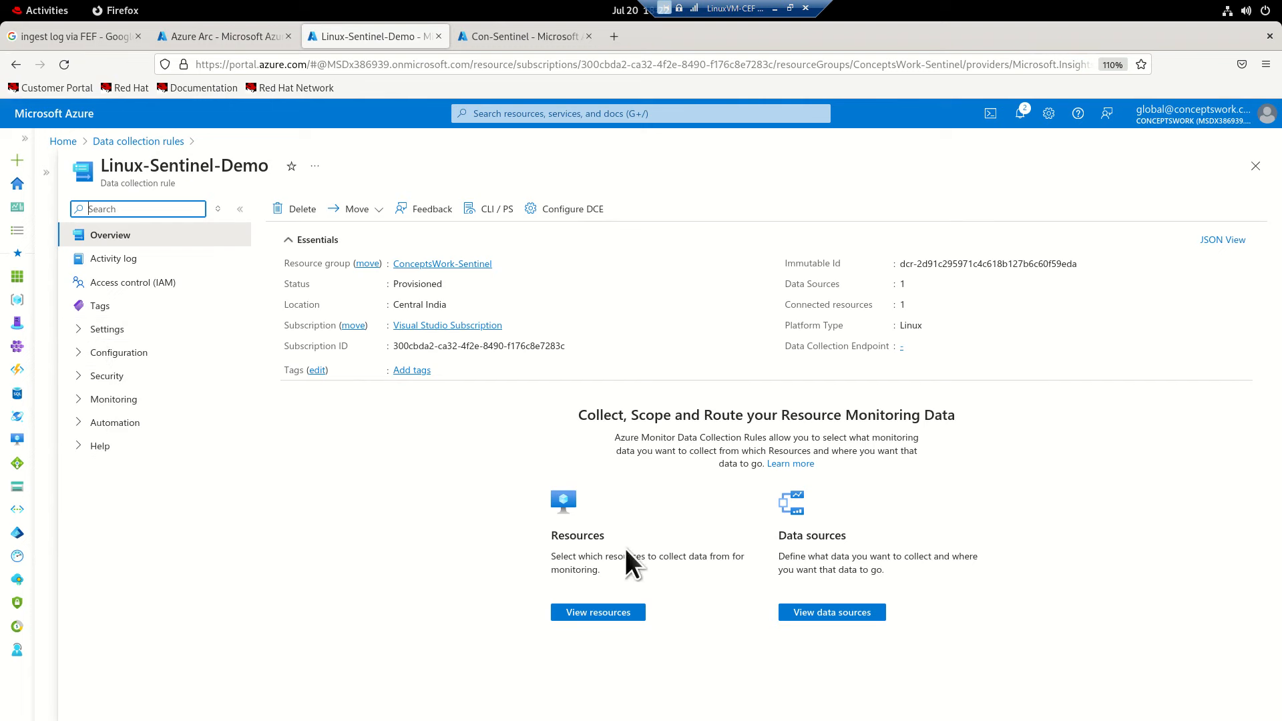
{"action": "left_click", "coordinate": [100, 329]}
{"action": "left_click", "coordinate": [86, 378]}
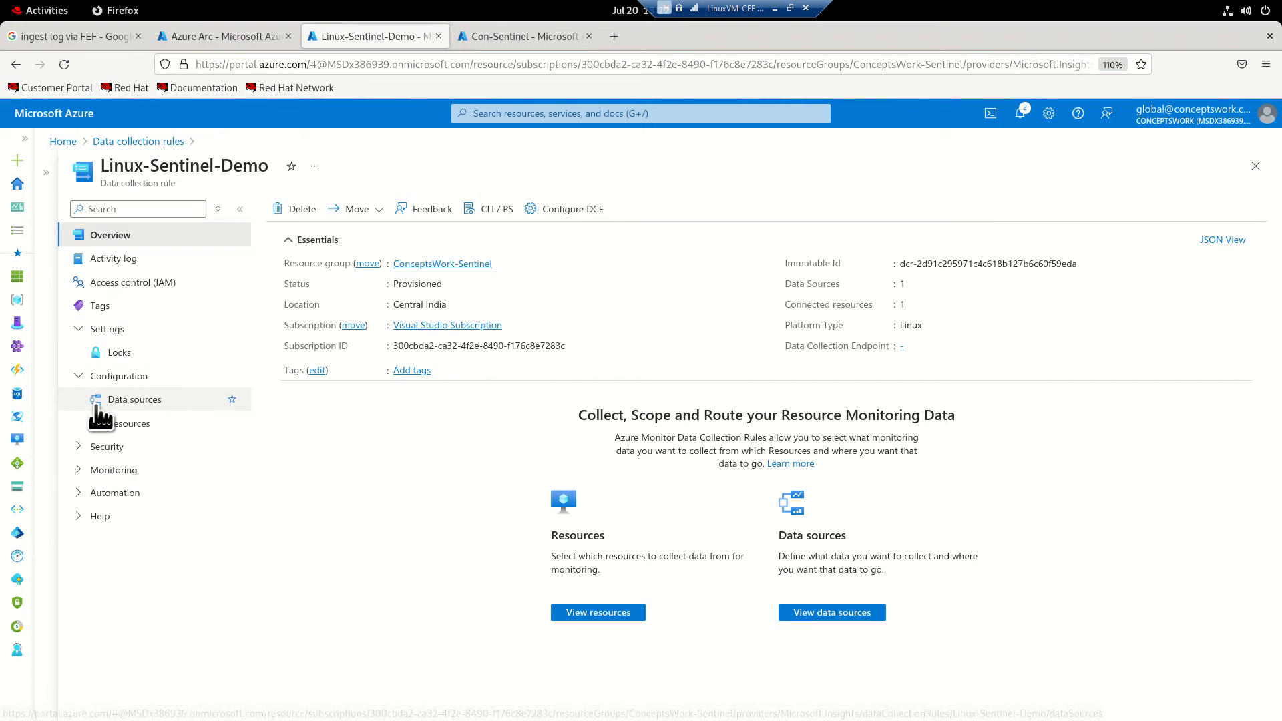
{"action": "left_click", "coordinate": [165, 427]}
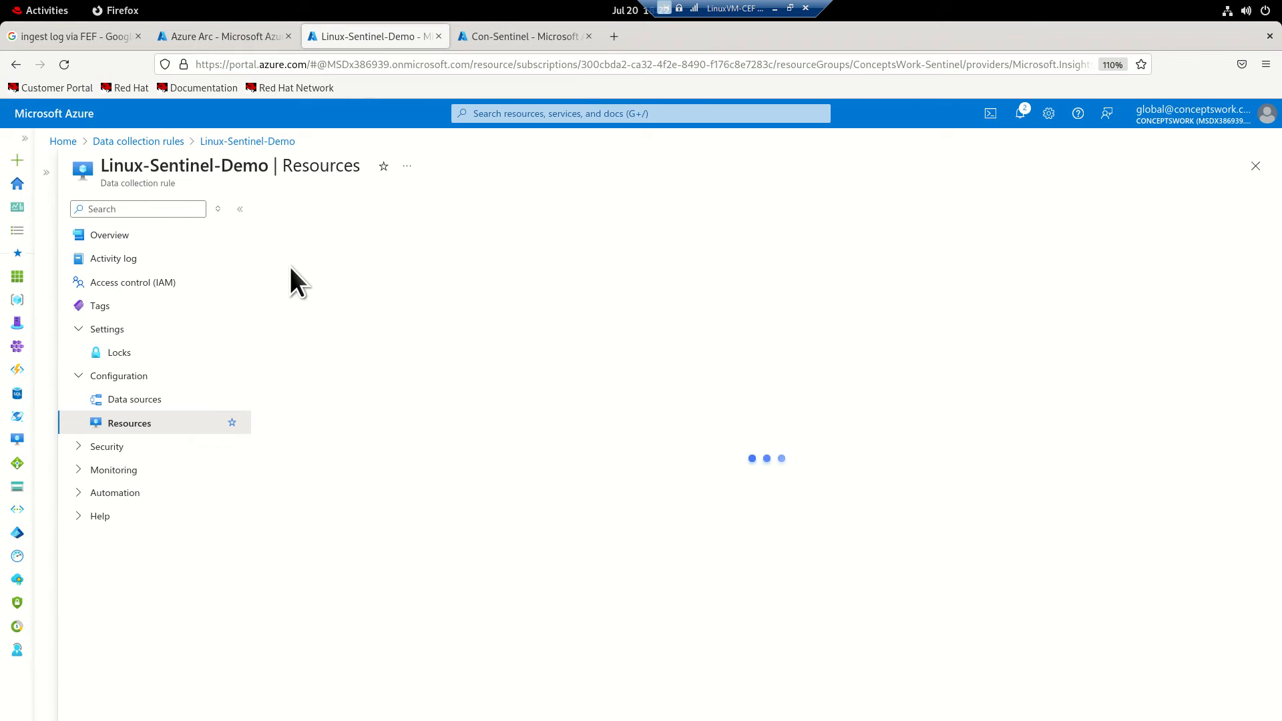
Open the conceptswork-cef machine in Azure Arc and view its installed extensions.
{"action": "left_click", "coordinate": [221, 37]}
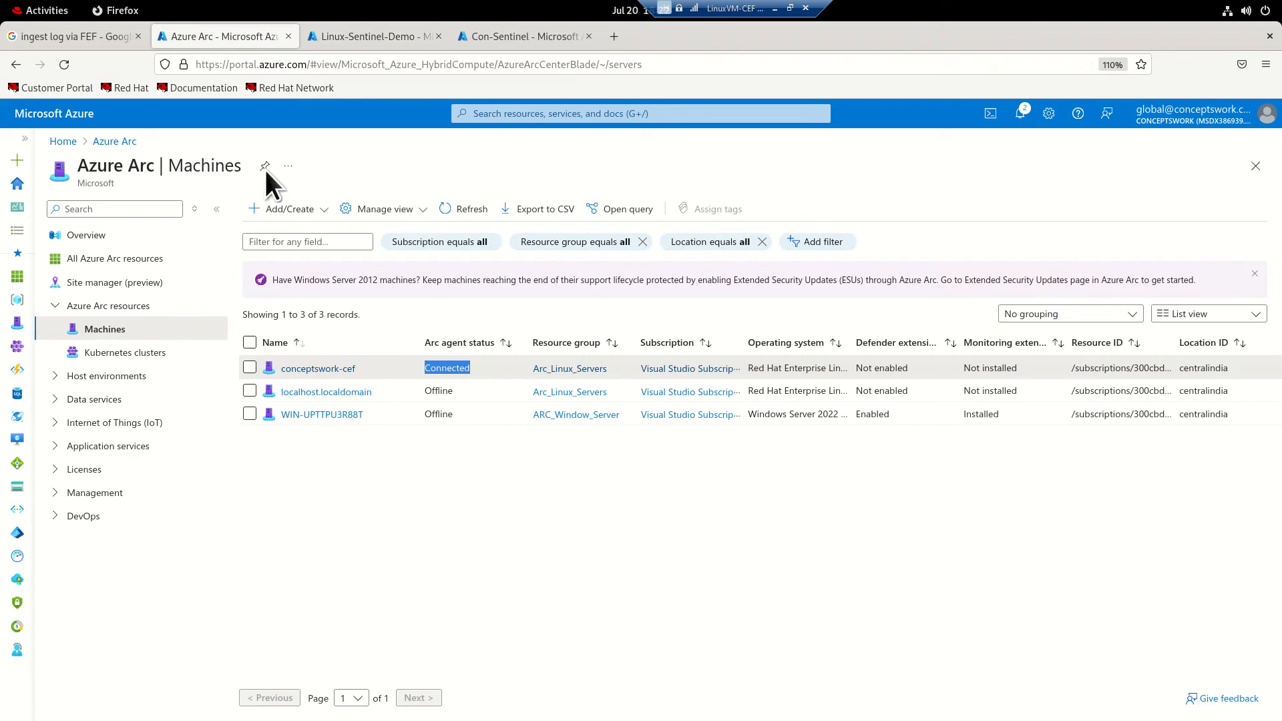
{"action": "left_click", "coordinate": [334, 369]}
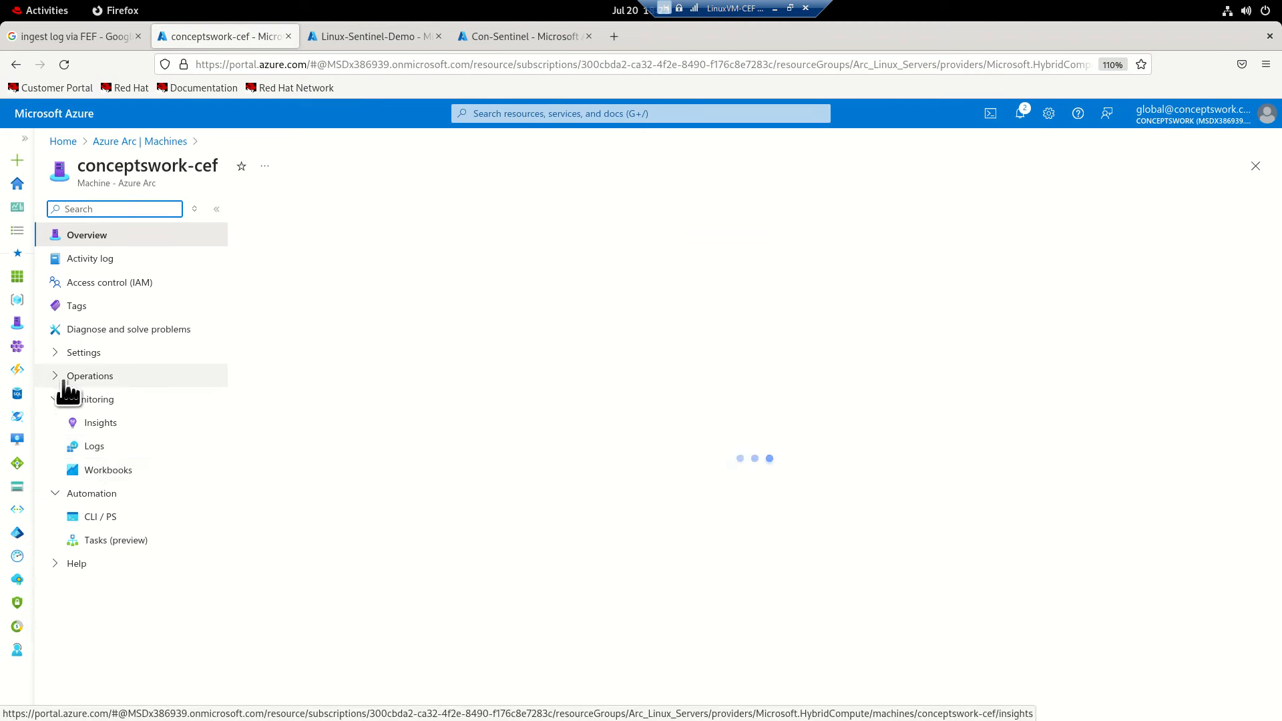
{"action": "left_click", "coordinate": [62, 377]}
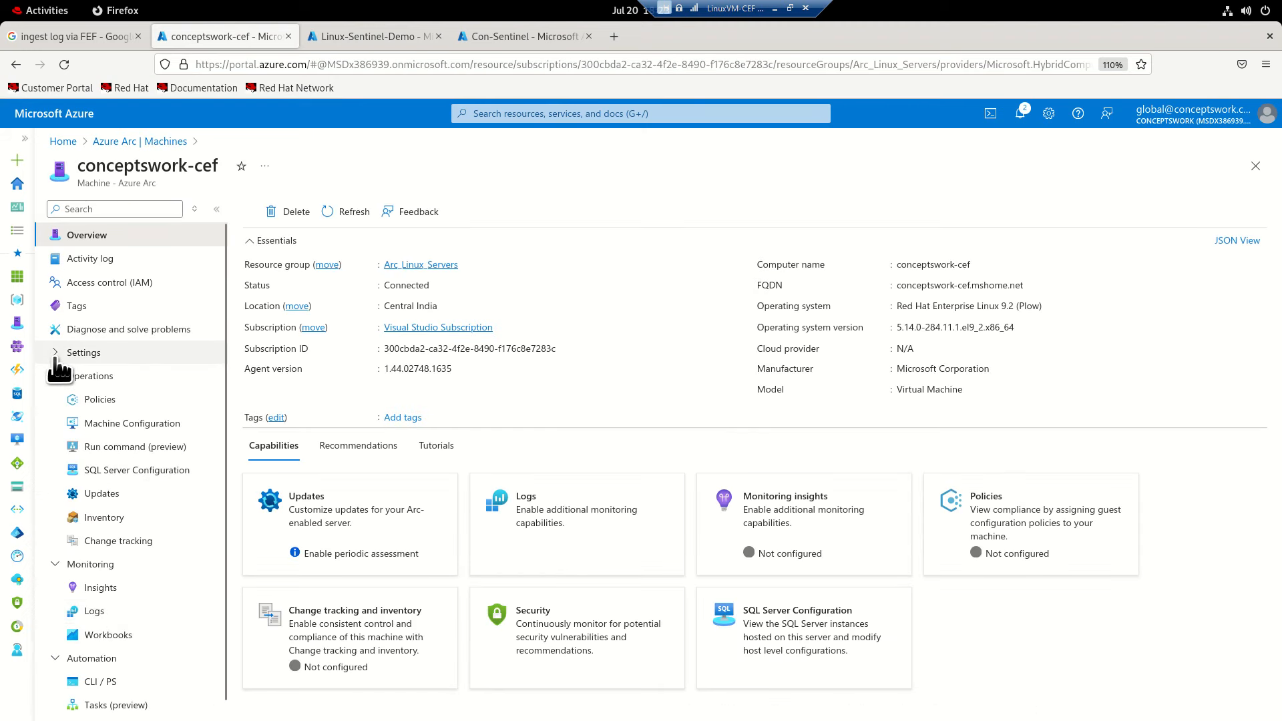
{"action": "left_click", "coordinate": [59, 354]}
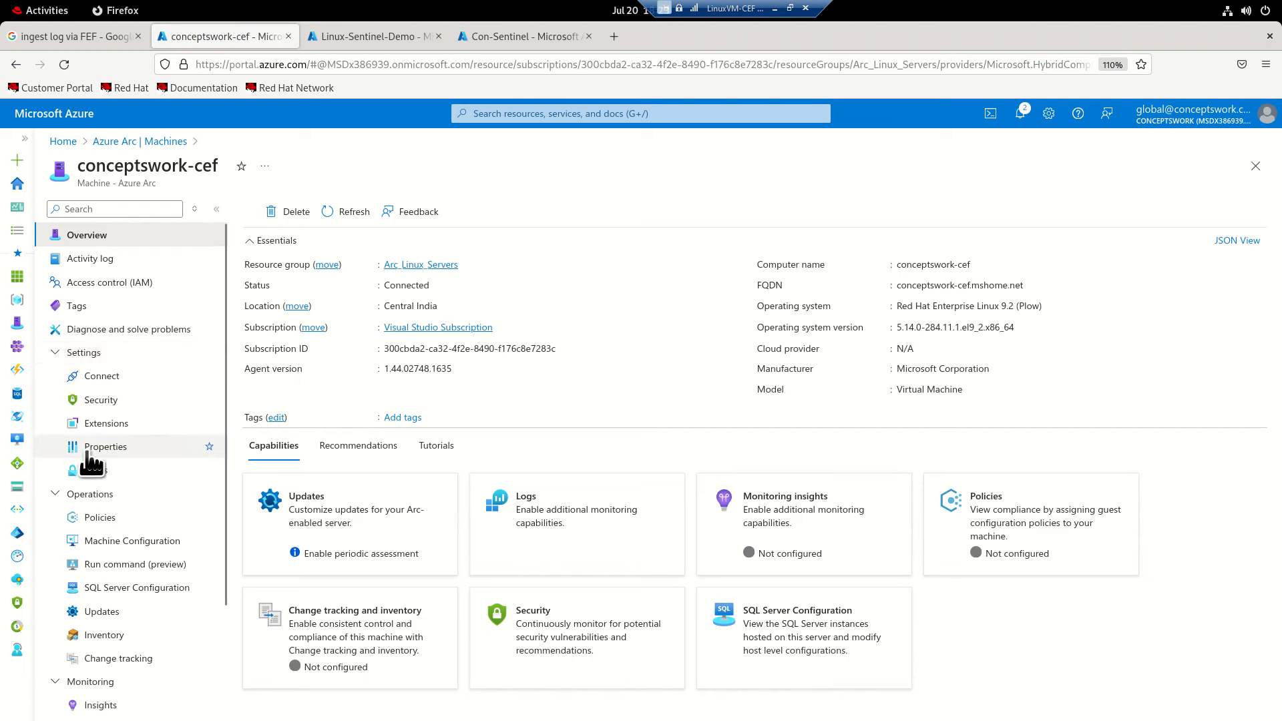
{"action": "left_click", "coordinate": [102, 423]}
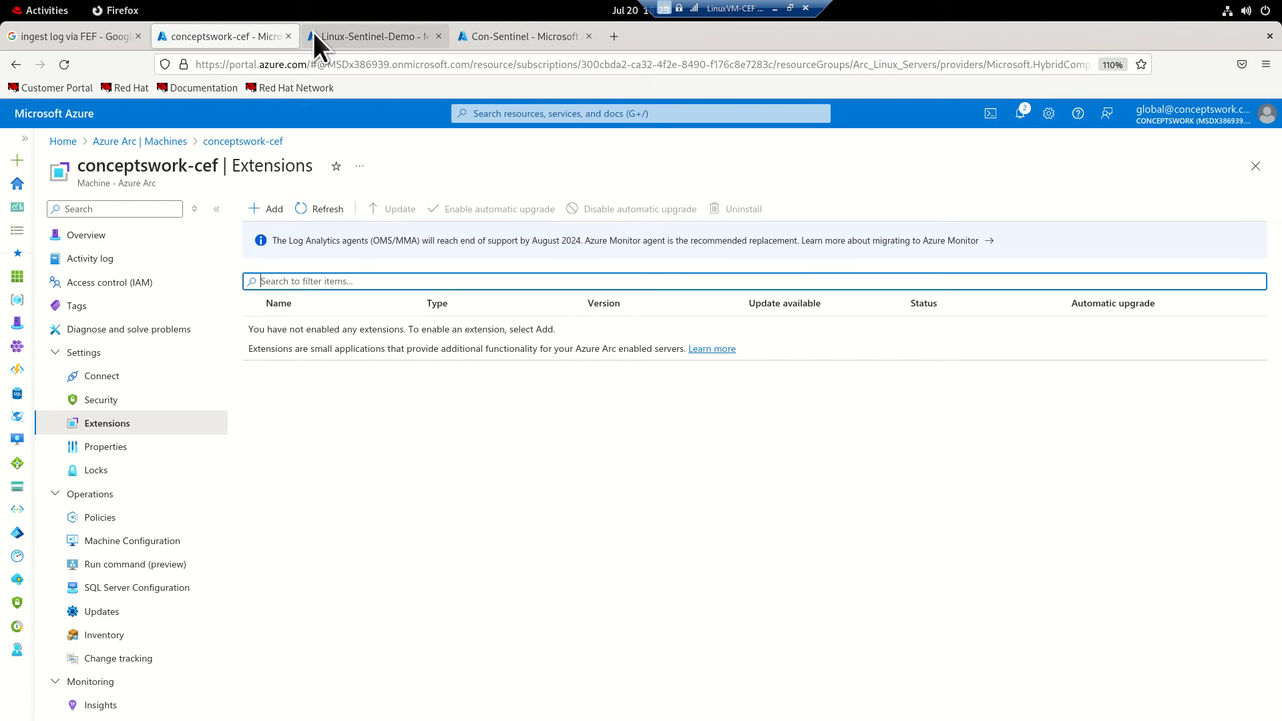
Add the conceptswork-cef machine from the Arc_Linux_Servers resource group to the Linux-Sentinel-Demo rule's resources.
{"action": "left_click", "coordinate": [366, 35]}
{"action": "left_click", "coordinate": [294, 210]}
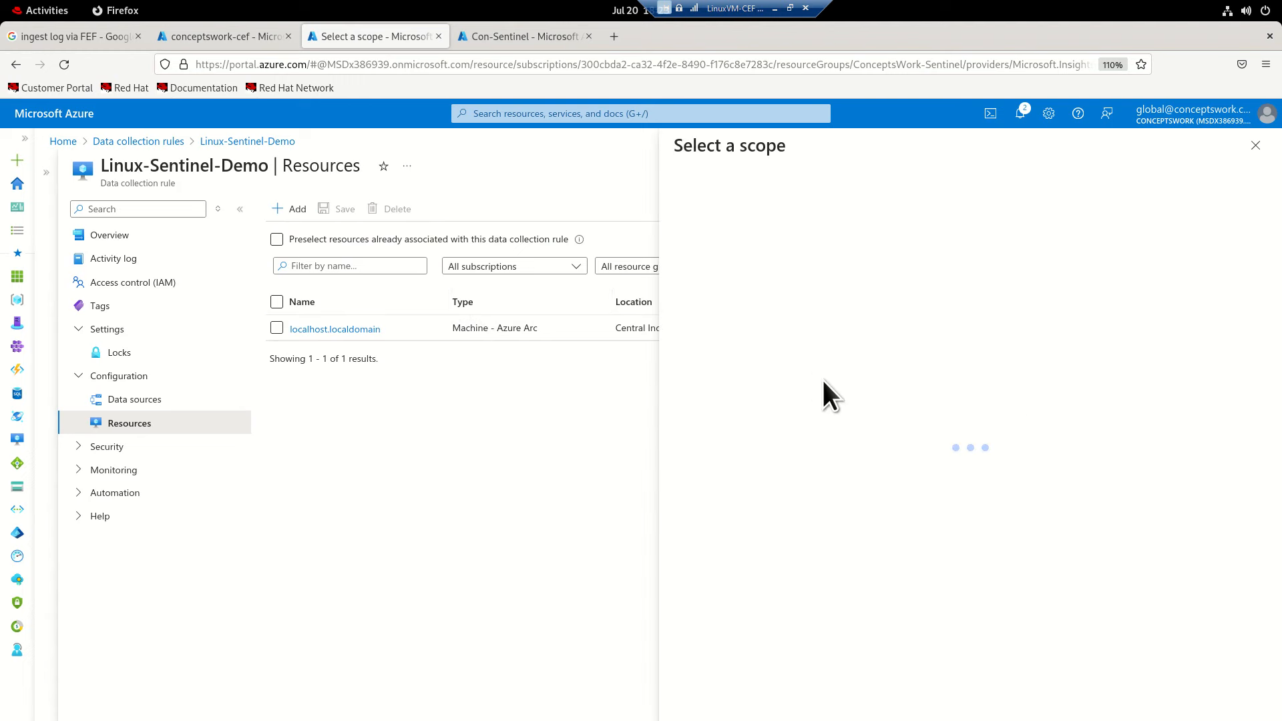
{"action": "left_click", "coordinate": [718, 346]}
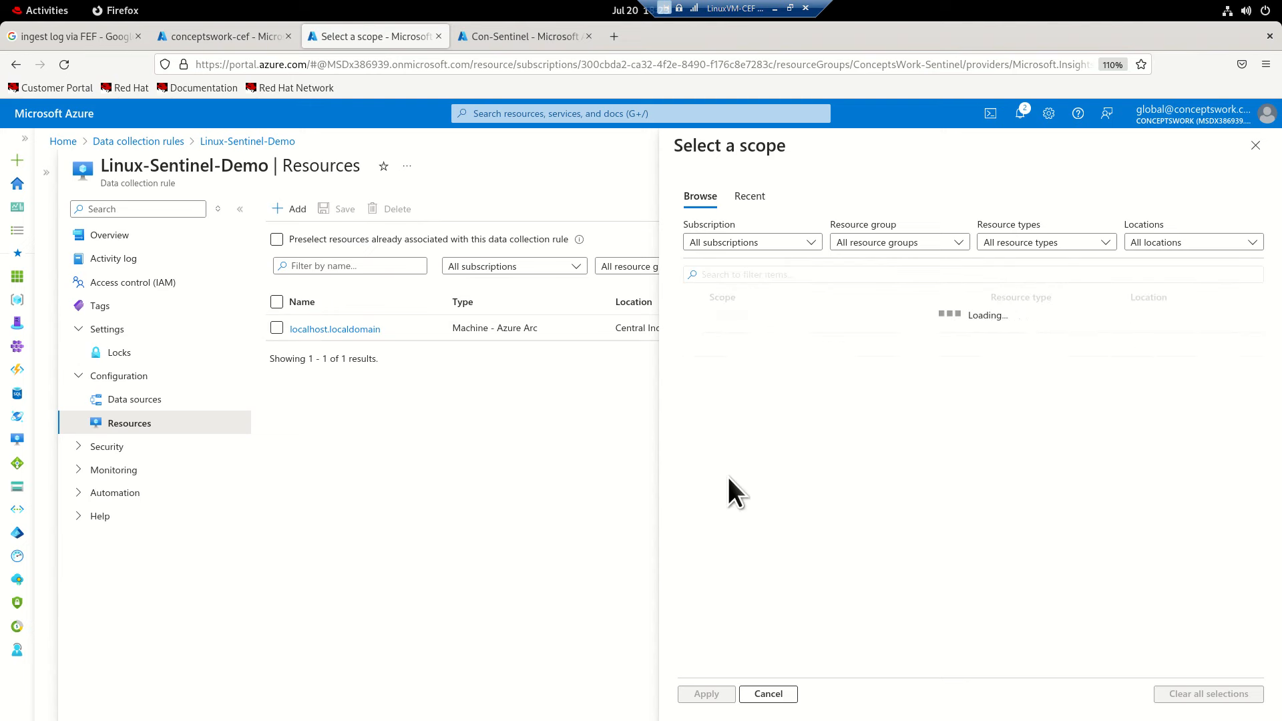
{"action": "left_click", "coordinate": [736, 369]}
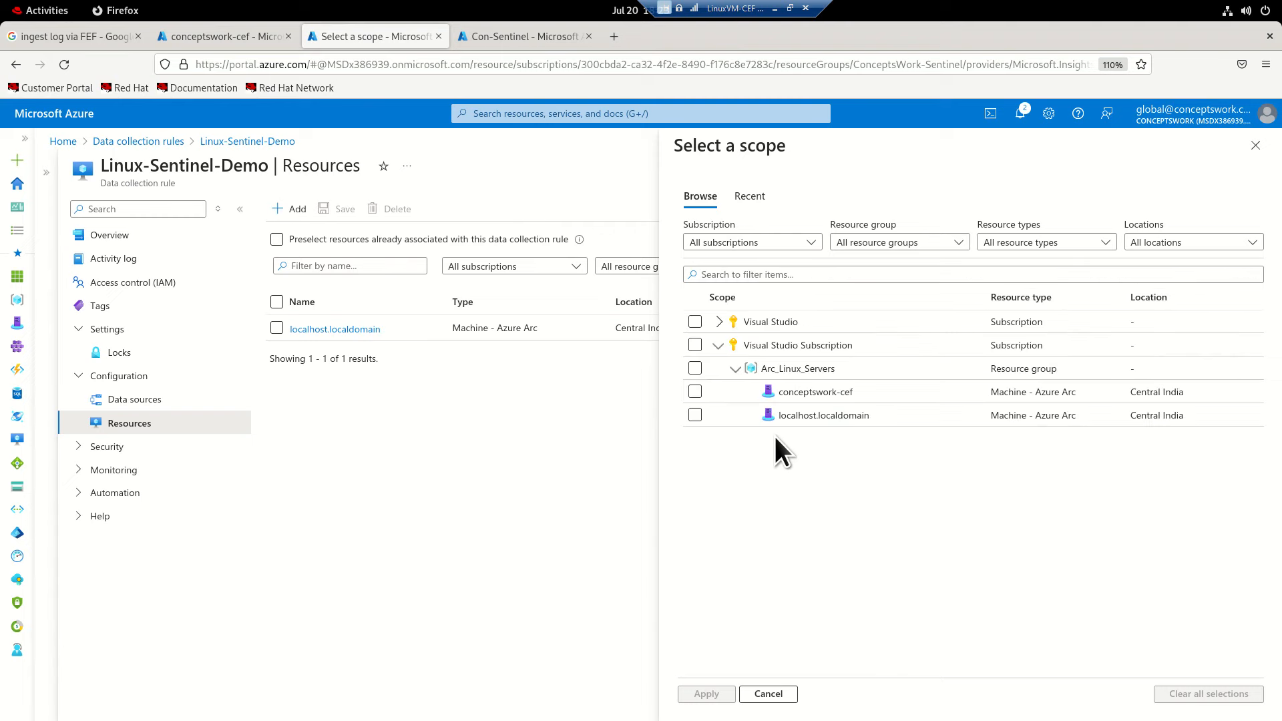
{"action": "left_click", "coordinate": [695, 392]}
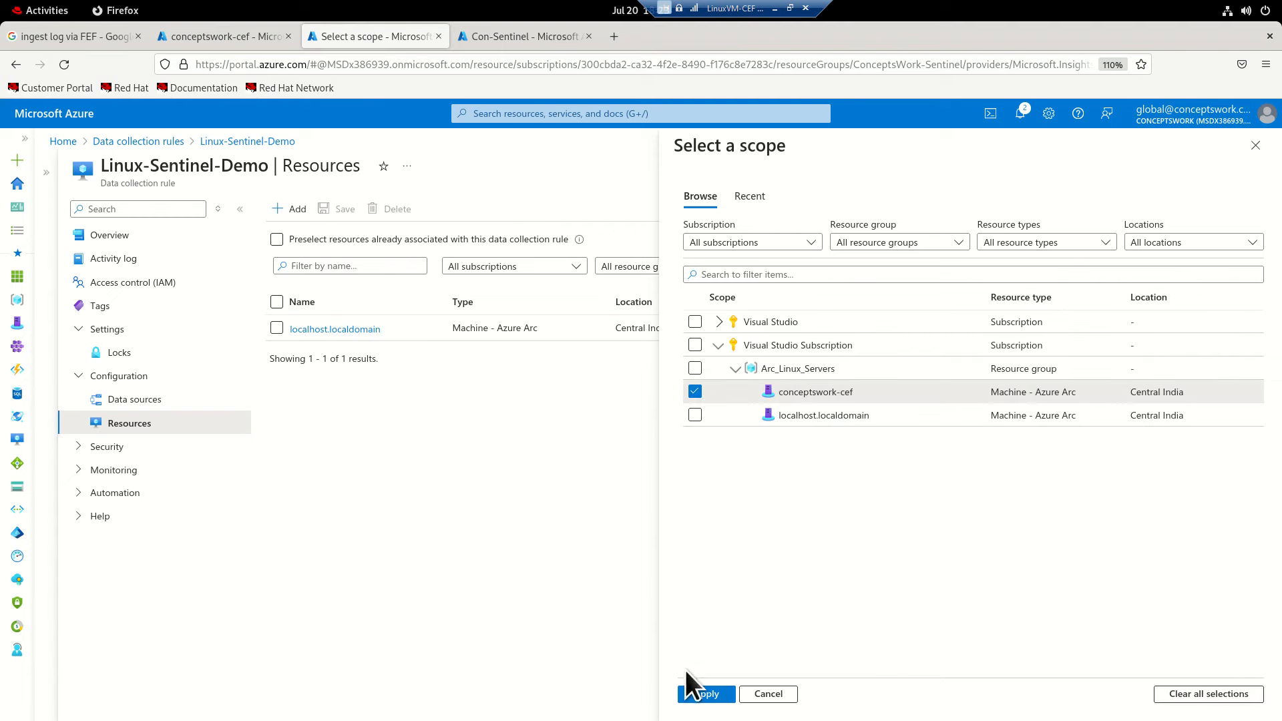
{"action": "left_click", "coordinate": [705, 695]}
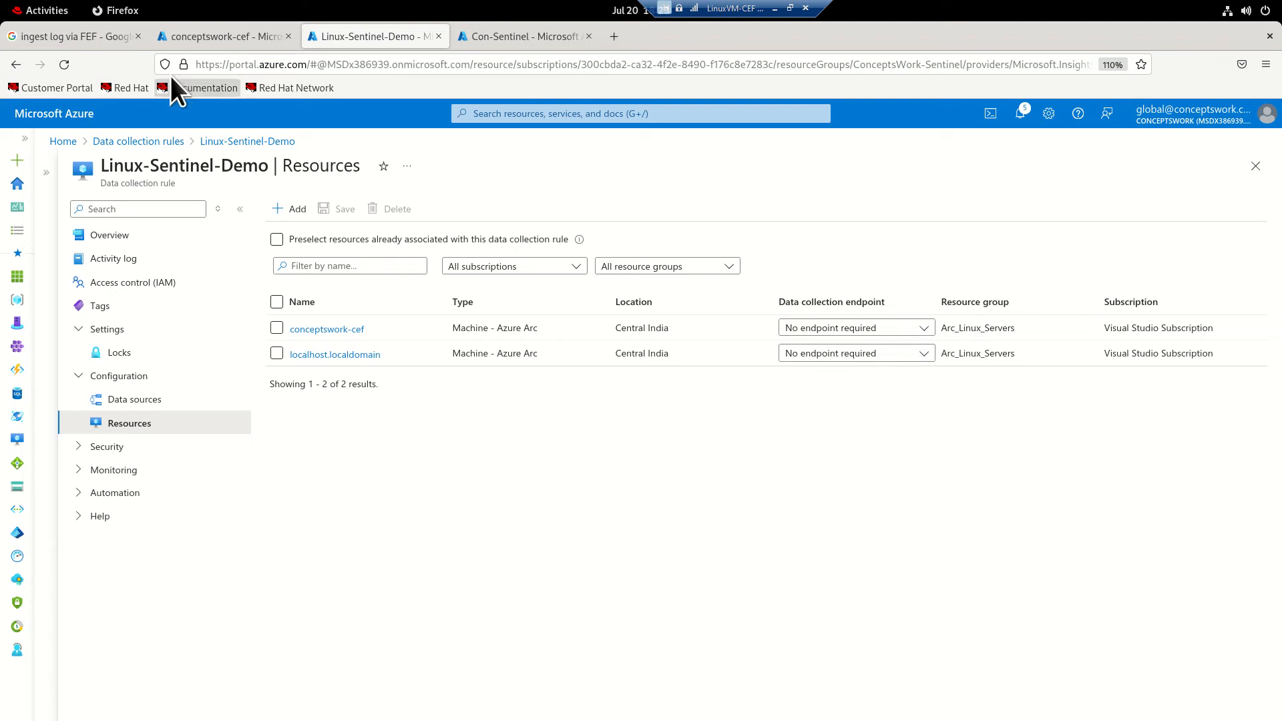
Go back to the conceptswork-cef extensions and reload the page to check the agent extension's installation status.
{"action": "left_click", "coordinate": [200, 32]}
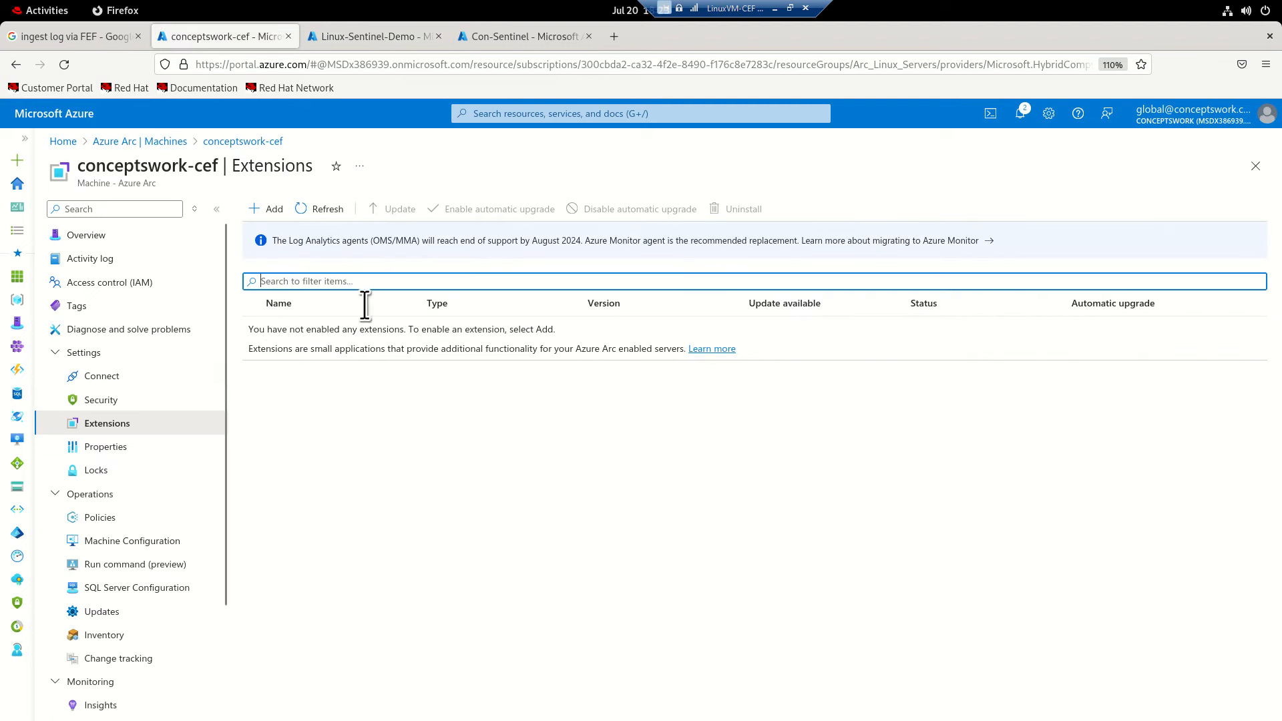
{"action": "left_click", "coordinate": [329, 211]}
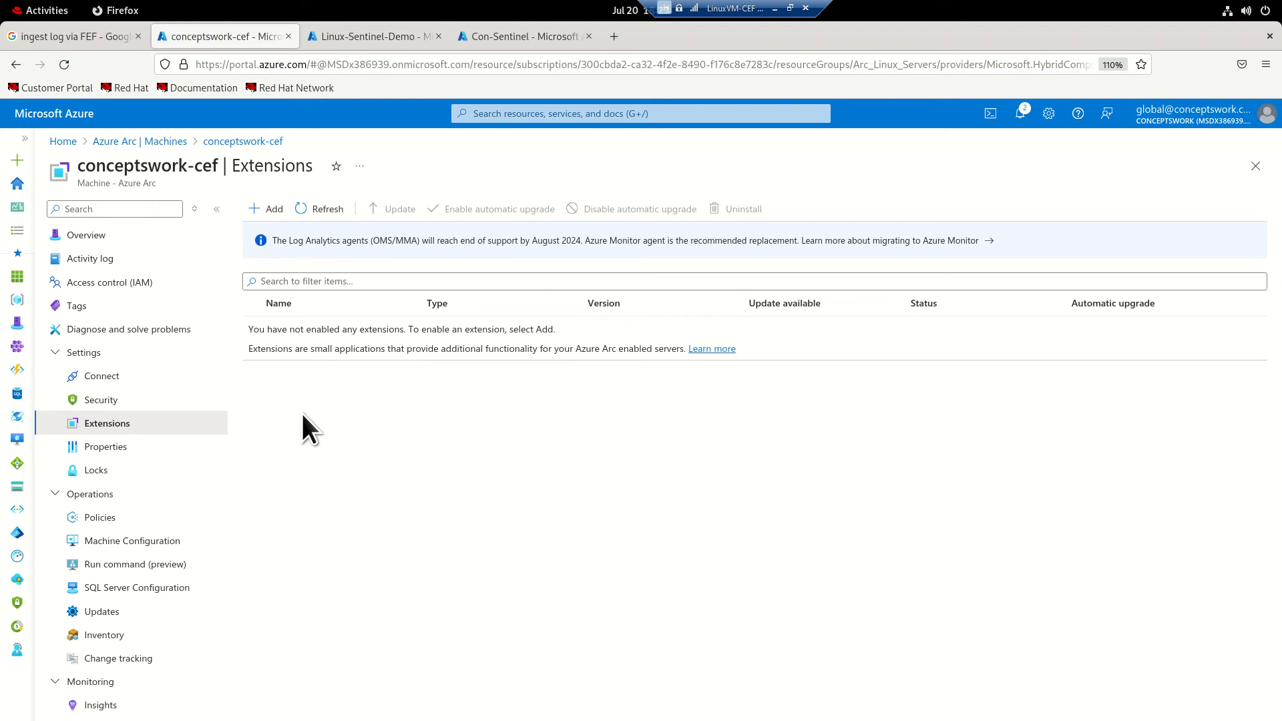
{"action": "left_click", "coordinate": [320, 218]}
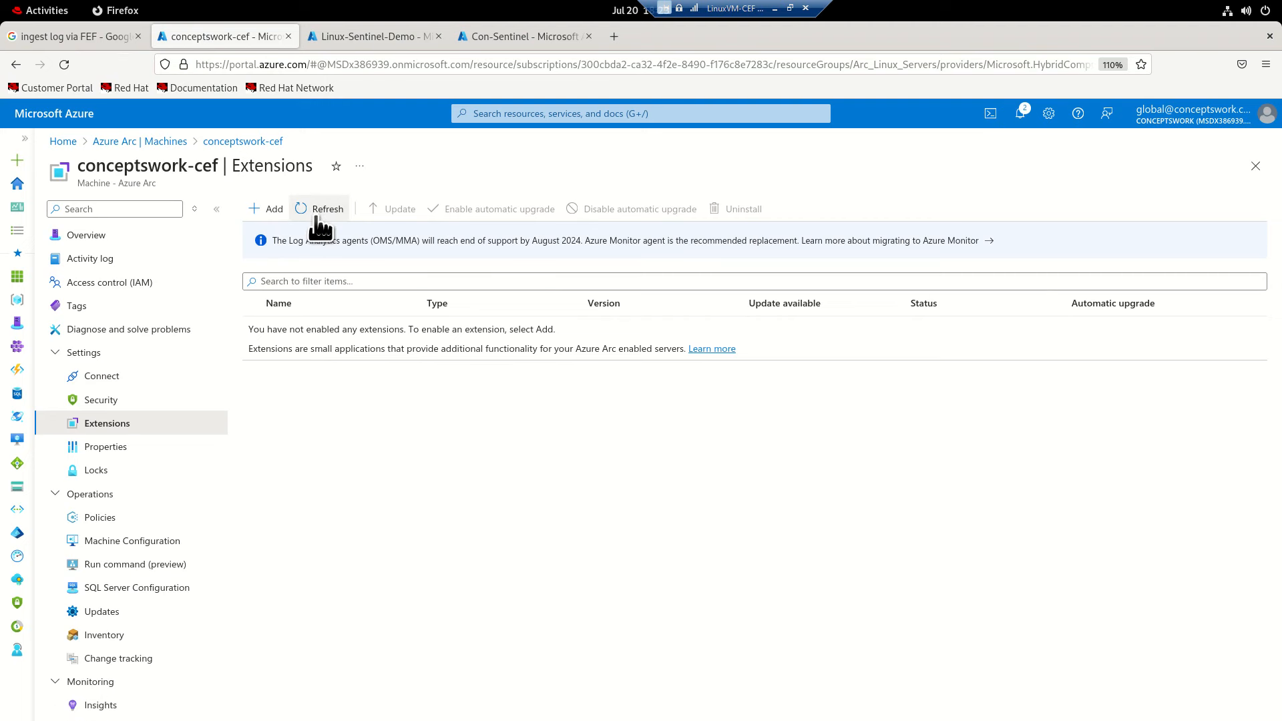
{"action": "left_click", "coordinate": [69, 65]}
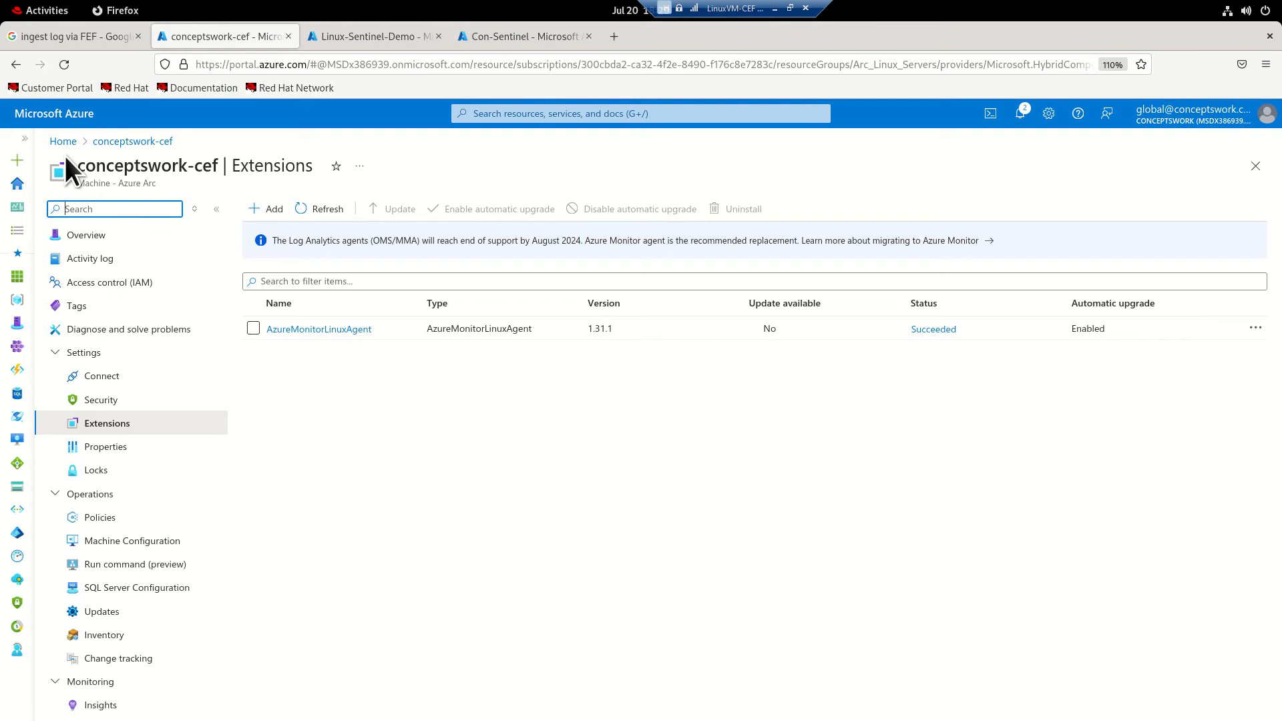
{"action": "left_click", "coordinate": [628, 315]}
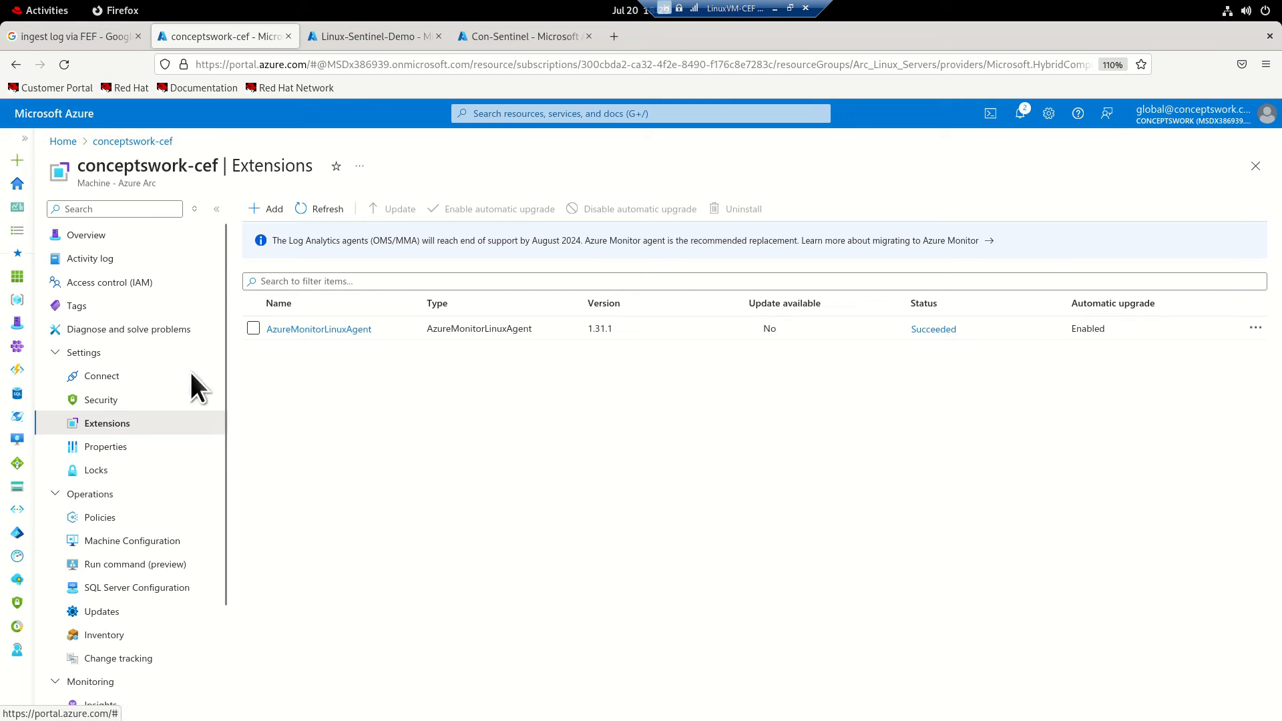
Open the machine's Logs in KQL mode and run the recent query search * | summarize count() by $table.
{"action": "scroll", "coordinate": [133, 514], "scroll_direction": "down", "scroll_amount": 3}
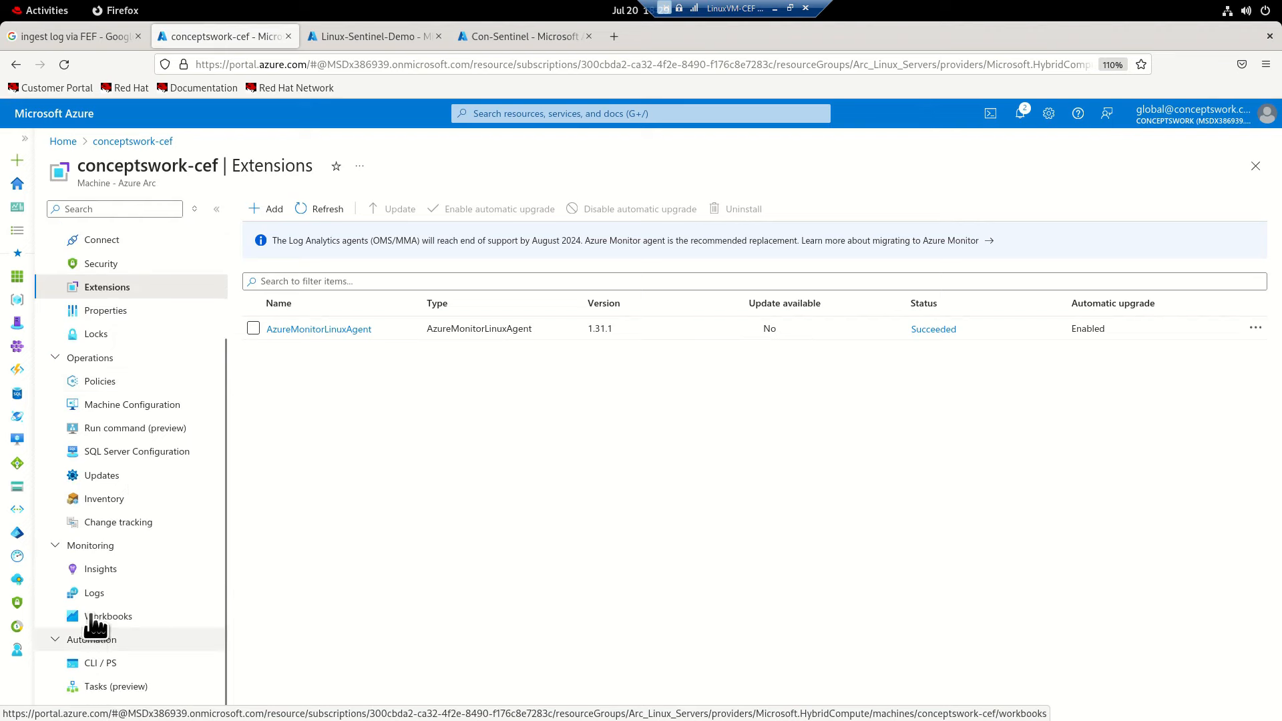
{"action": "left_click", "coordinate": [93, 599]}
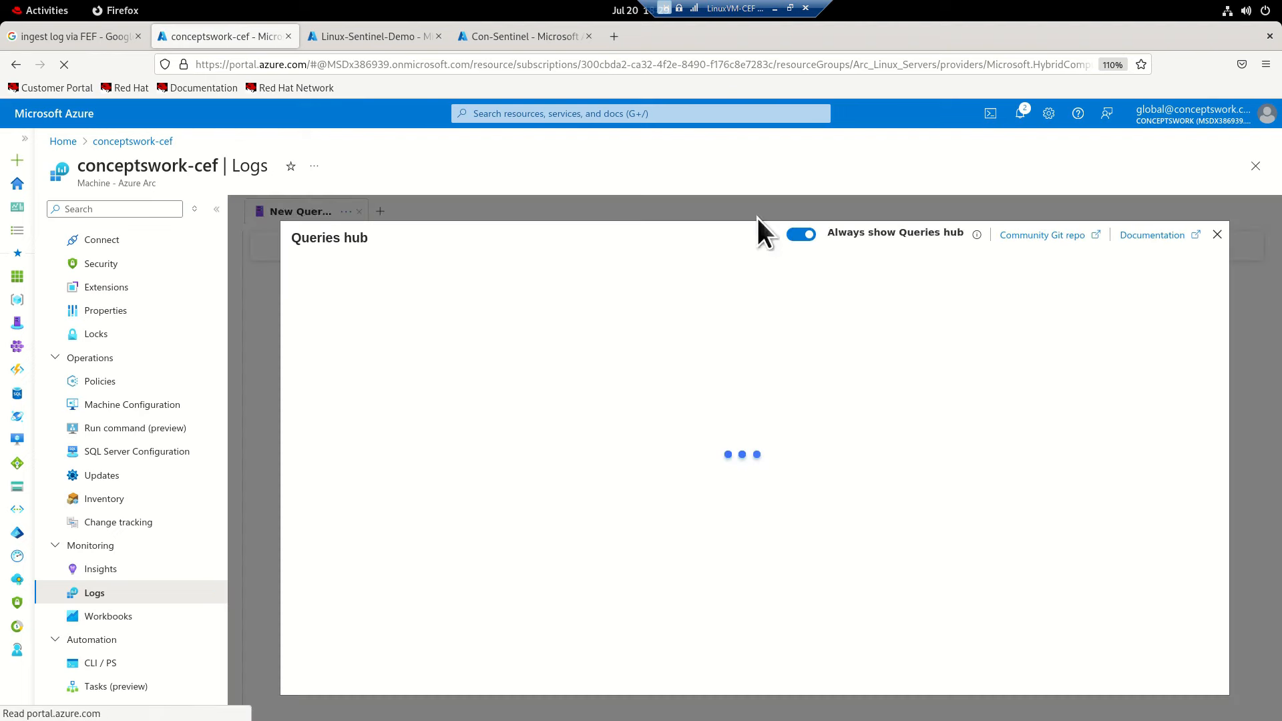
{"action": "left_click", "coordinate": [1217, 235]}
{"action": "left_click", "coordinate": [1215, 252]}
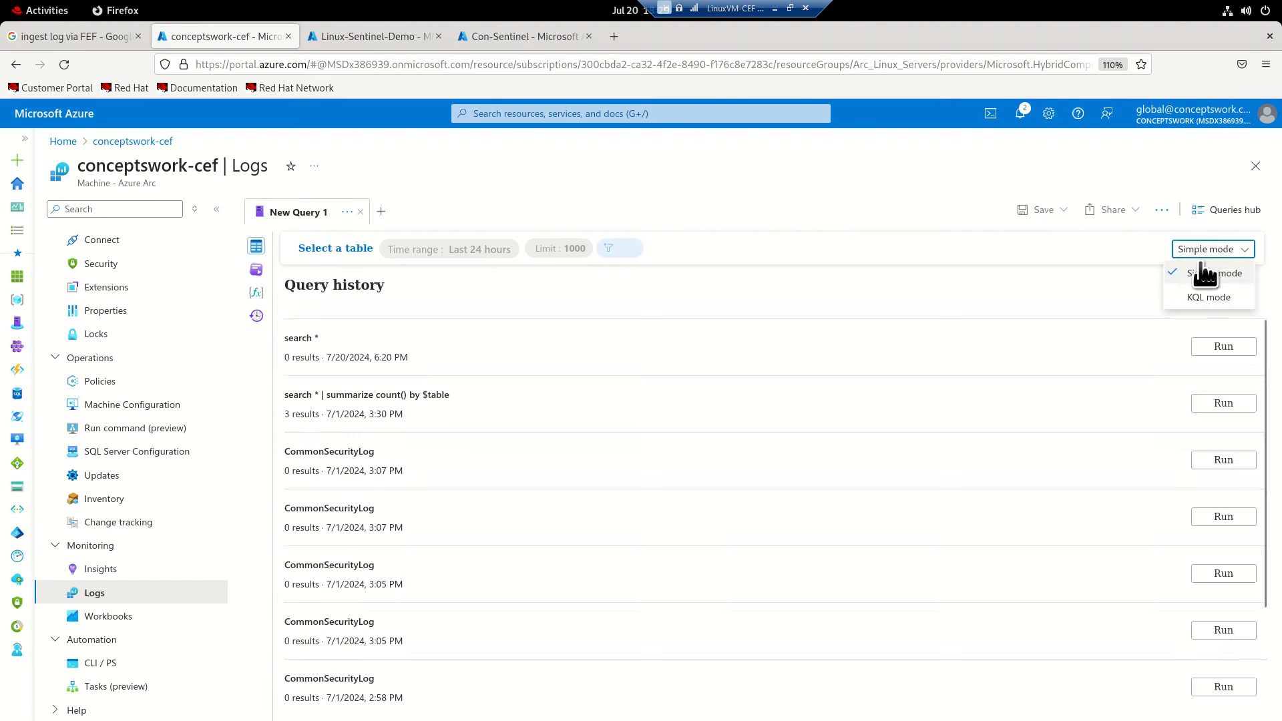
{"action": "left_click", "coordinate": [1195, 304]}
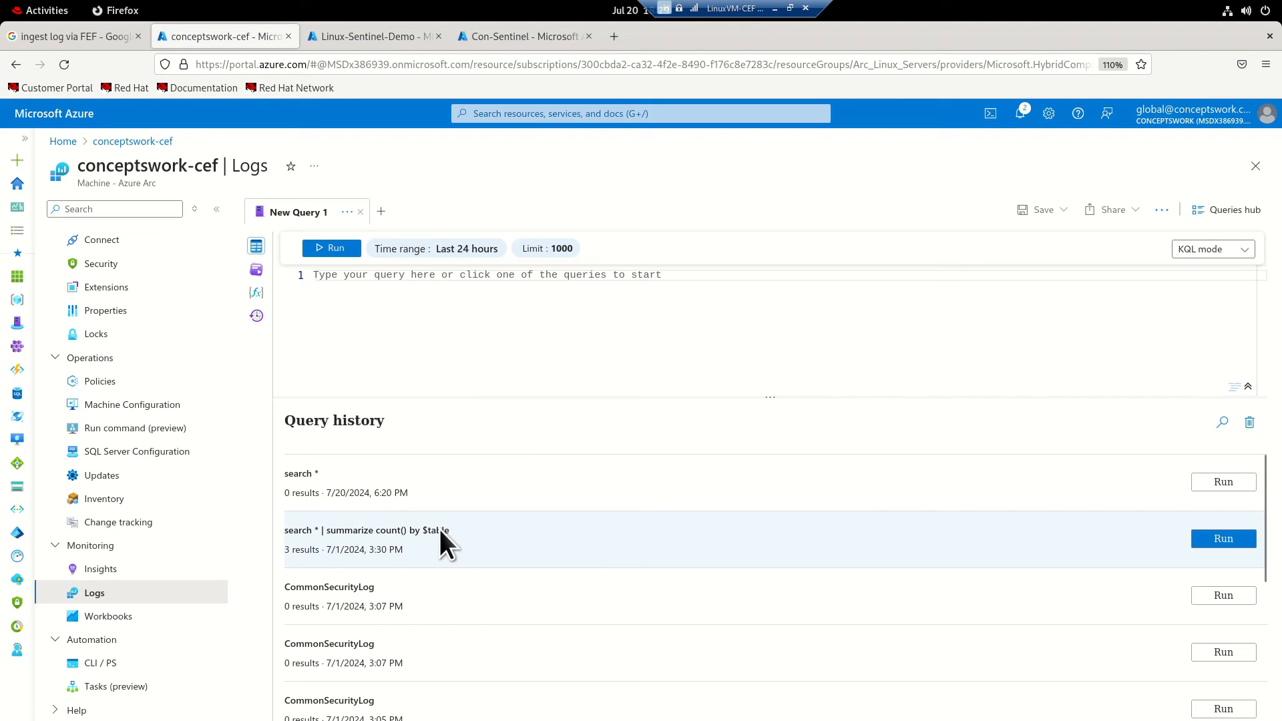
{"action": "left_click", "coordinate": [1225, 541]}
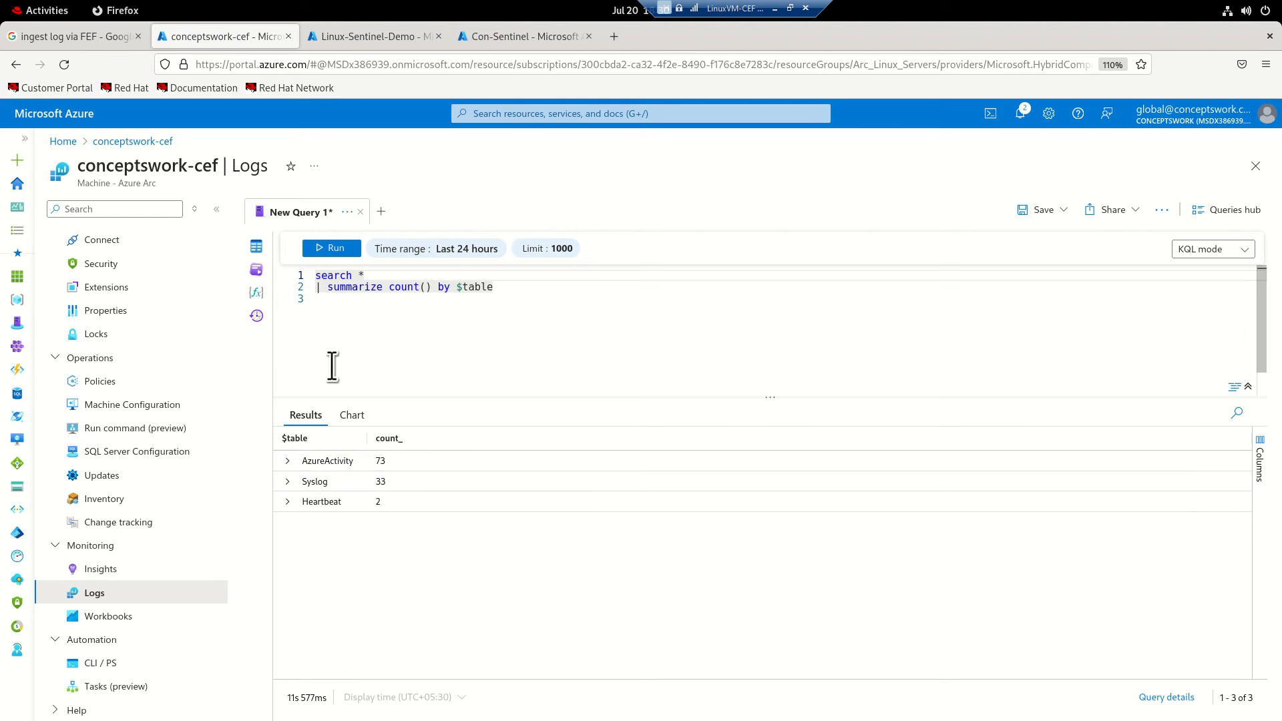
Replace the query with Syslog, run it, and examine the returned log entries for the conceptswork-cef computer.
{"action": "left_click_drag", "start_coordinate": [555, 332], "coordinate": [188, 259]}
{"action": "key", "text": "BackSpace"}
{"action": "type", "text": "SYS"}
{"action": "key", "text": "BackSpace"}
{"action": "key", "text": "BackSpace"}
{"action": "key", "text": "BackSpace"}
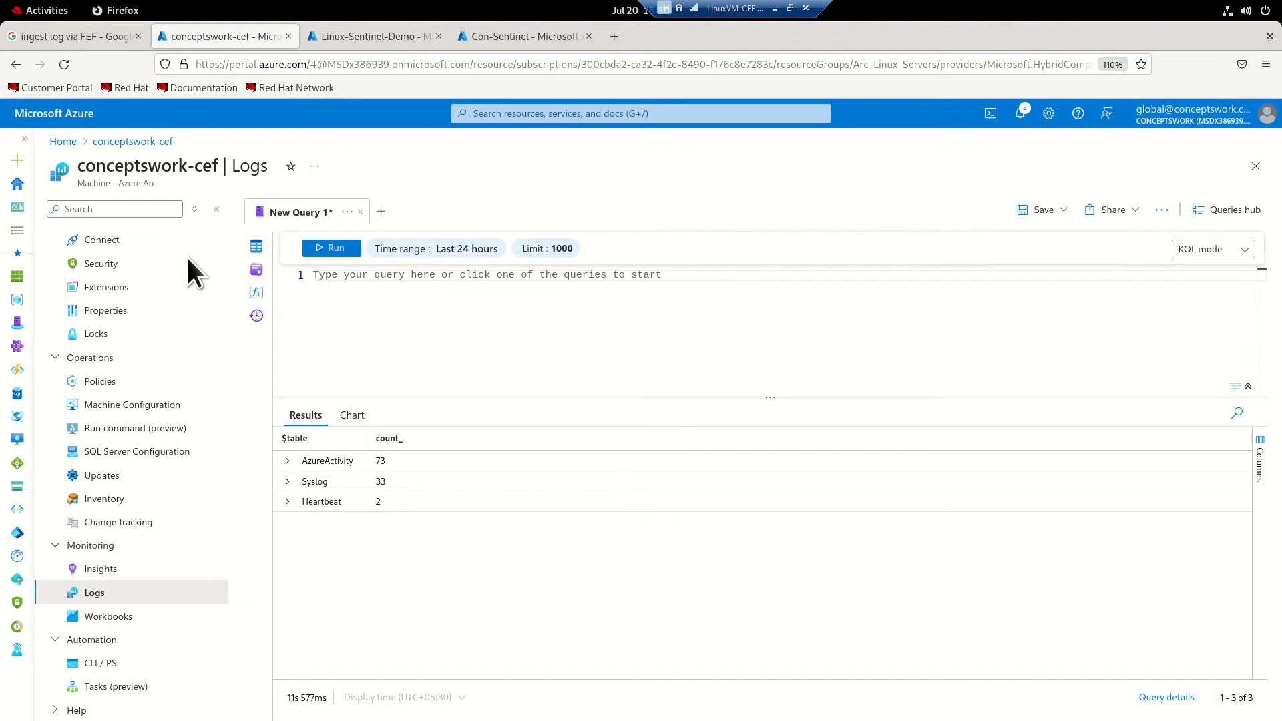
{"action": "type", "text": "Syslog"}
{"action": "key", "text": "Return"}
{"action": "type", "text": "|"}
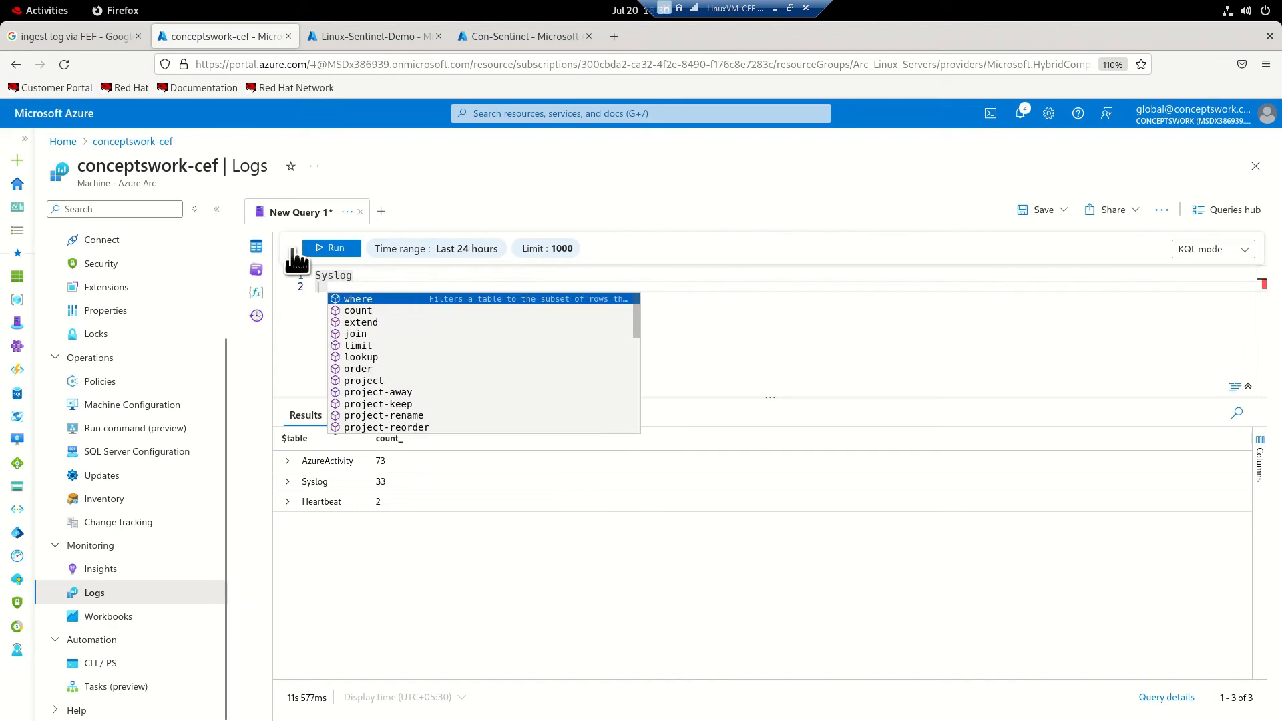
{"action": "key", "text": "BackSpace"}
{"action": "key", "text": "BackSpace"}
{"action": "left_click", "coordinate": [327, 248]}
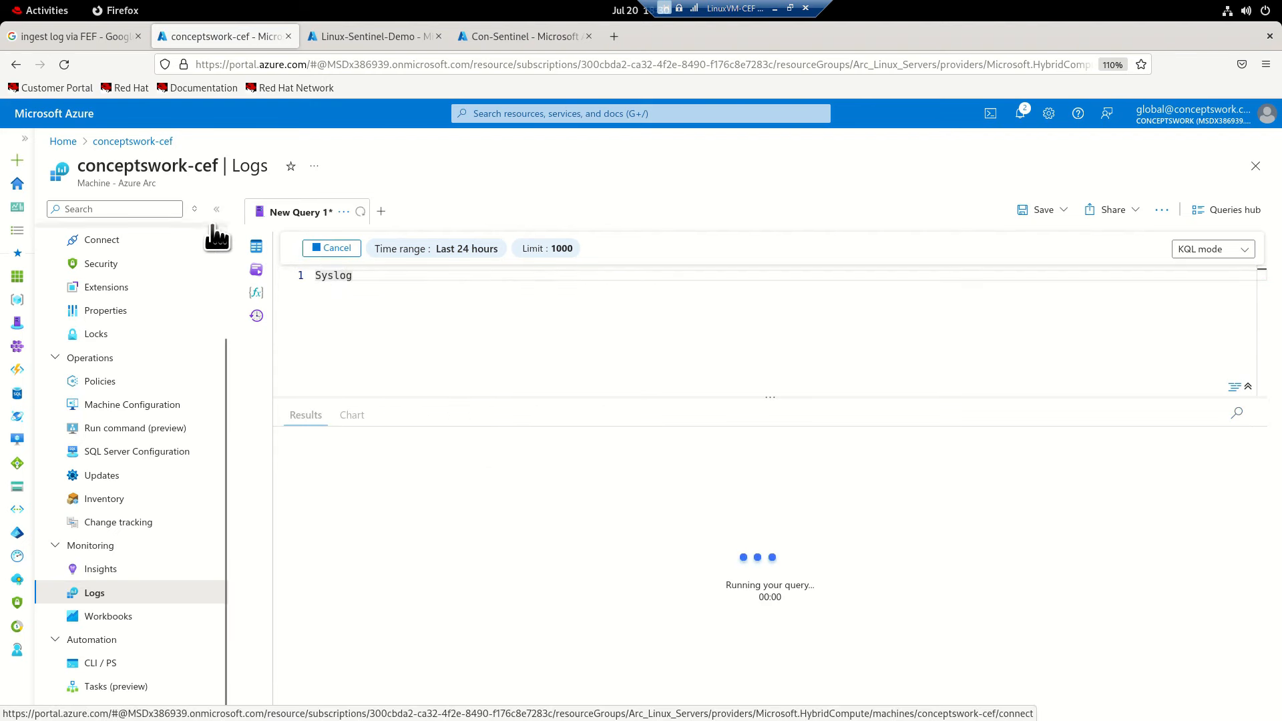
{"action": "left_click", "coordinate": [215, 212]}
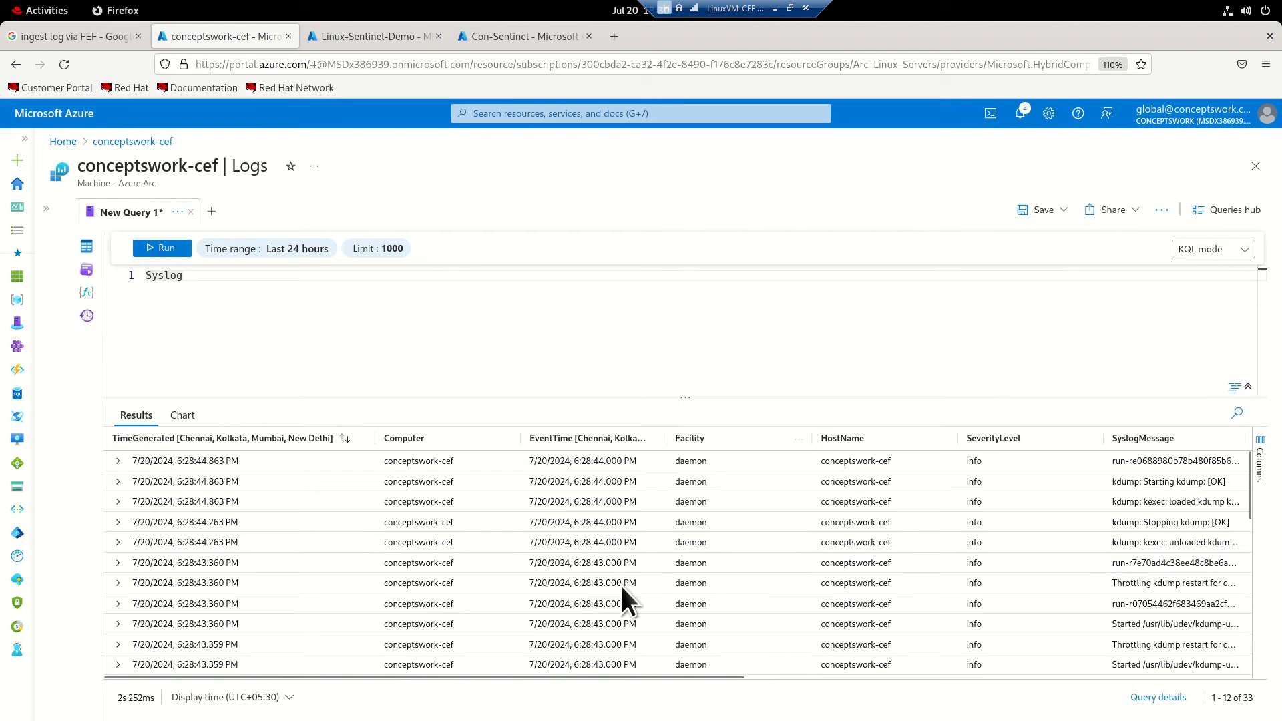
{"action": "left_click", "coordinate": [438, 468]}
{"action": "left_click_drag", "start_coordinate": [438, 468], "coordinate": [458, 469]}
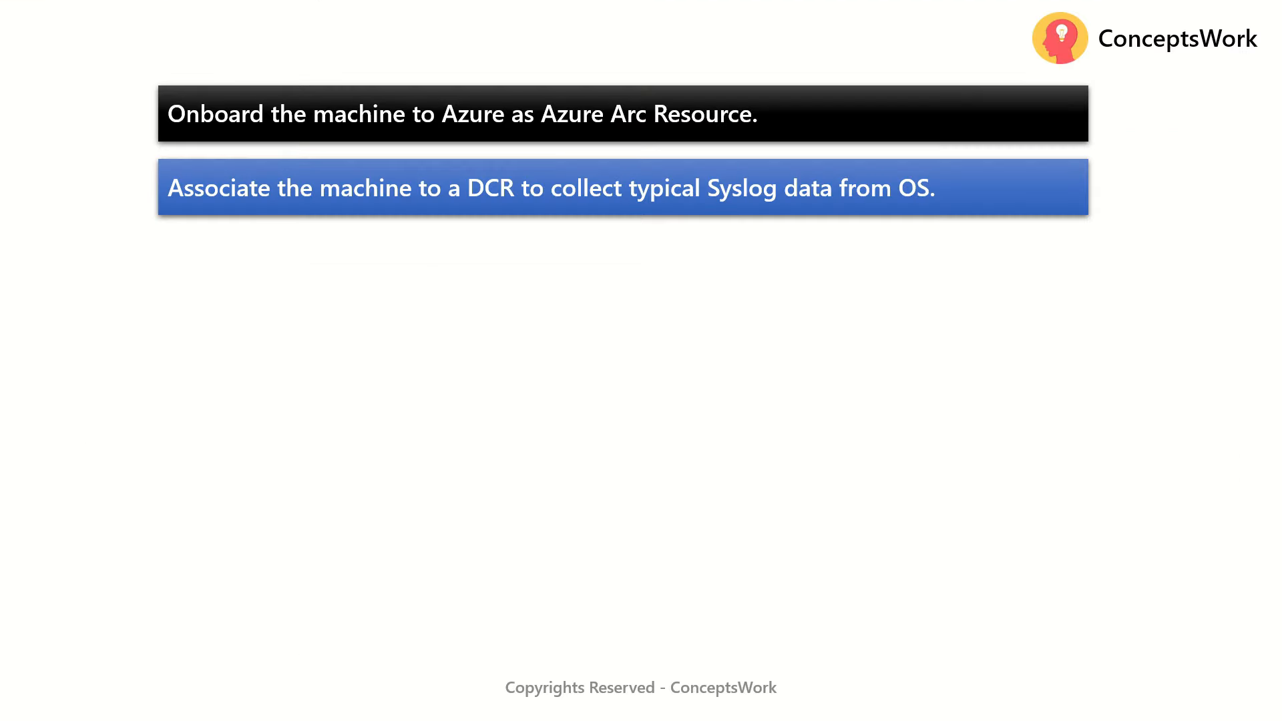
{"action": "key", "text": "Right"}
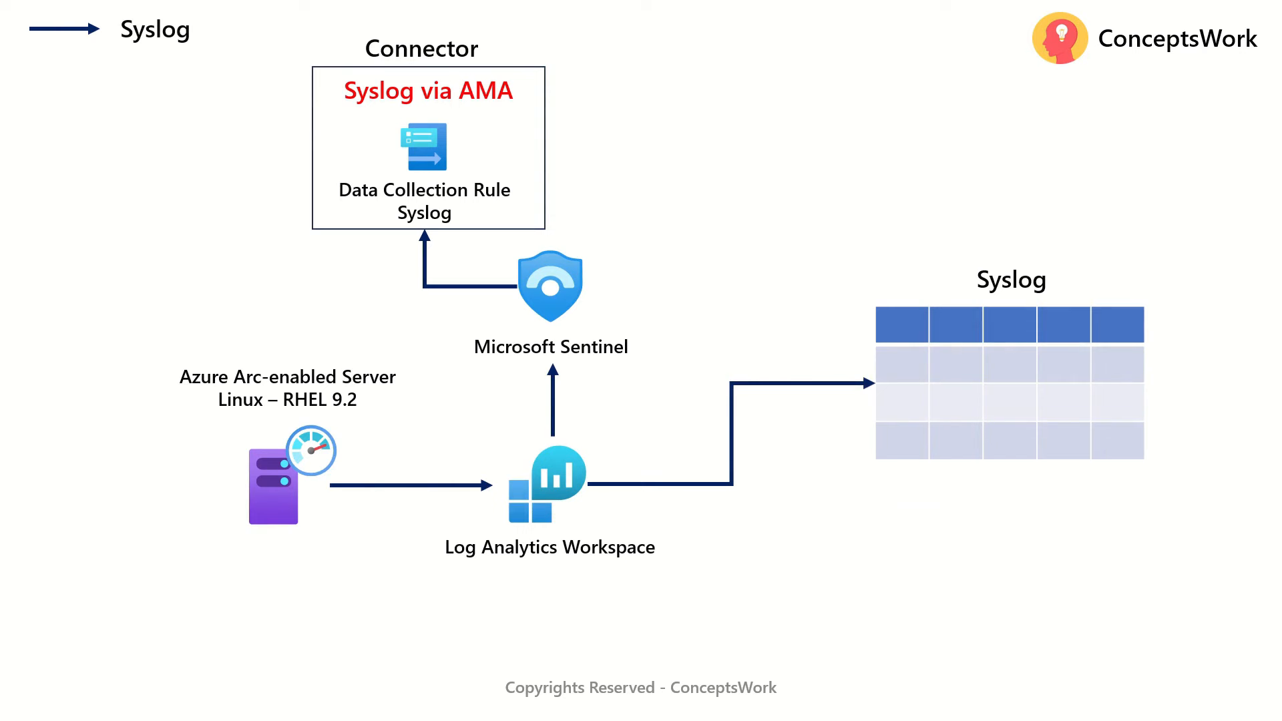
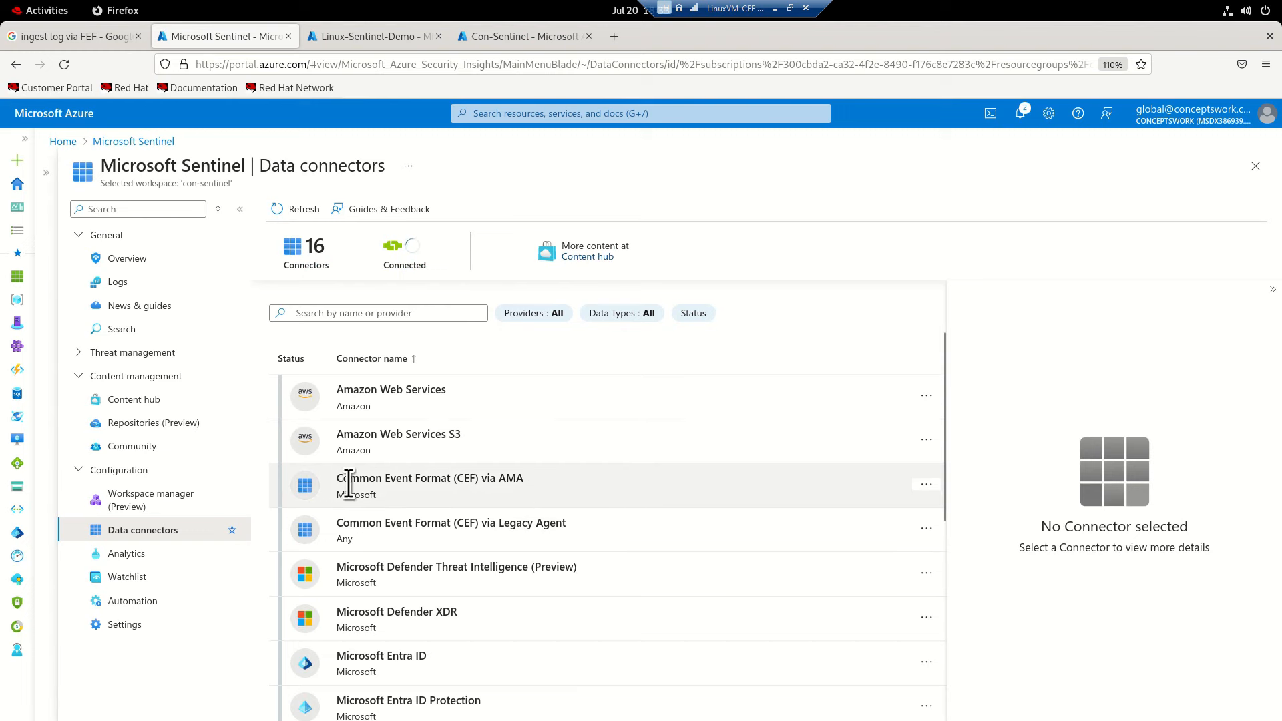
Copy the name of the Common Event Format (CEF) via AMA data connector and search Sentinel's Content hub for it.
{"action": "left_click_drag", "start_coordinate": [342, 484], "coordinate": [540, 483]}
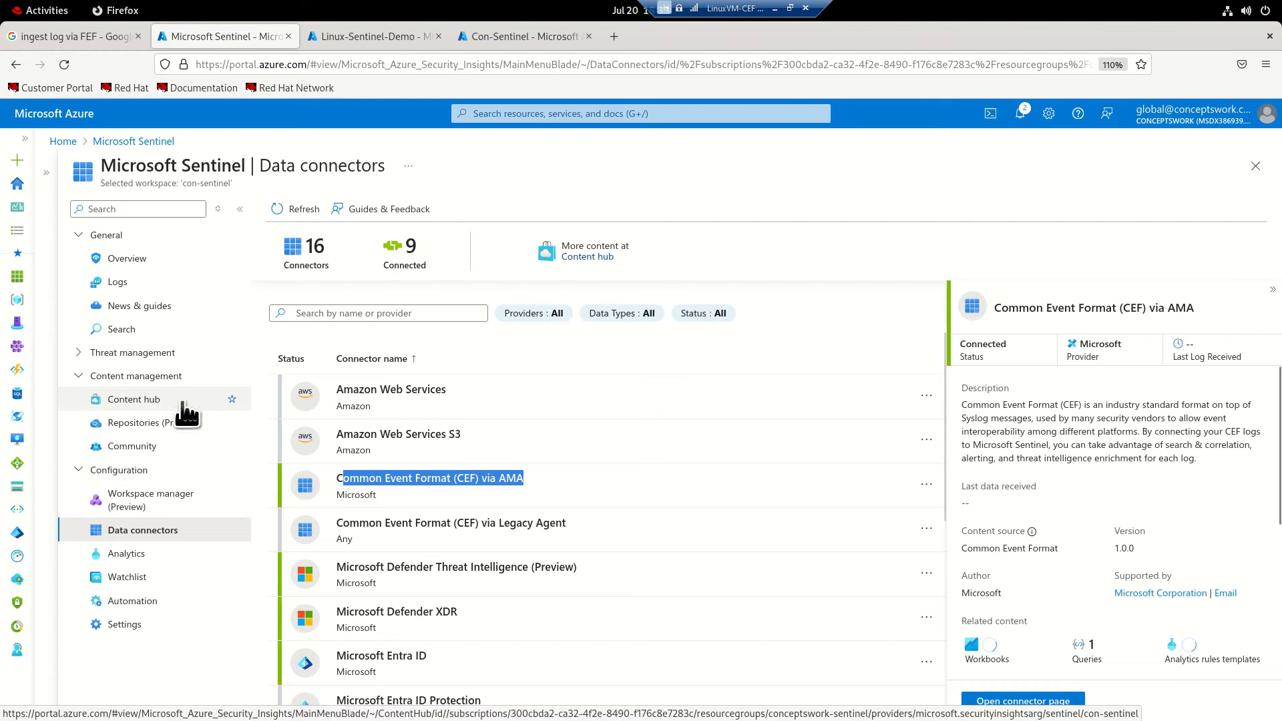
{"action": "left_click", "coordinate": [747, 131]}
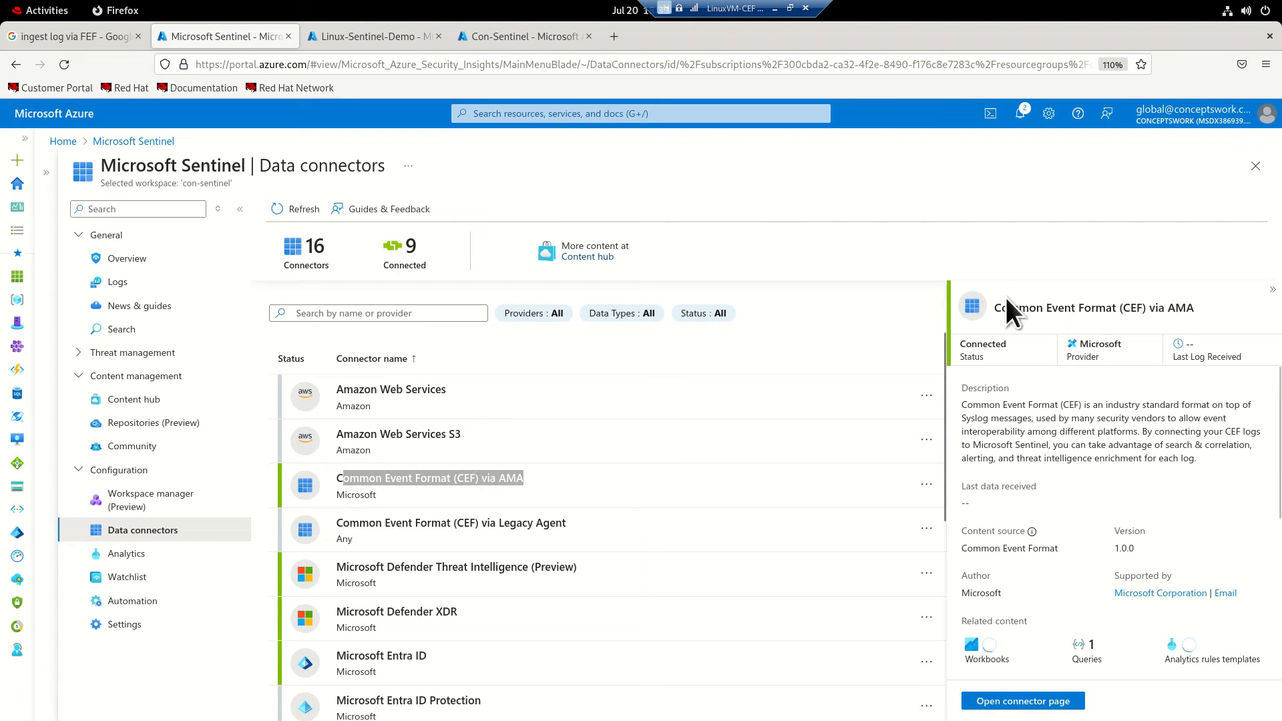
{"action": "left_click_drag", "start_coordinate": [1001, 311], "coordinate": [1205, 308]}
{"action": "key", "text": "ctrl+c"}
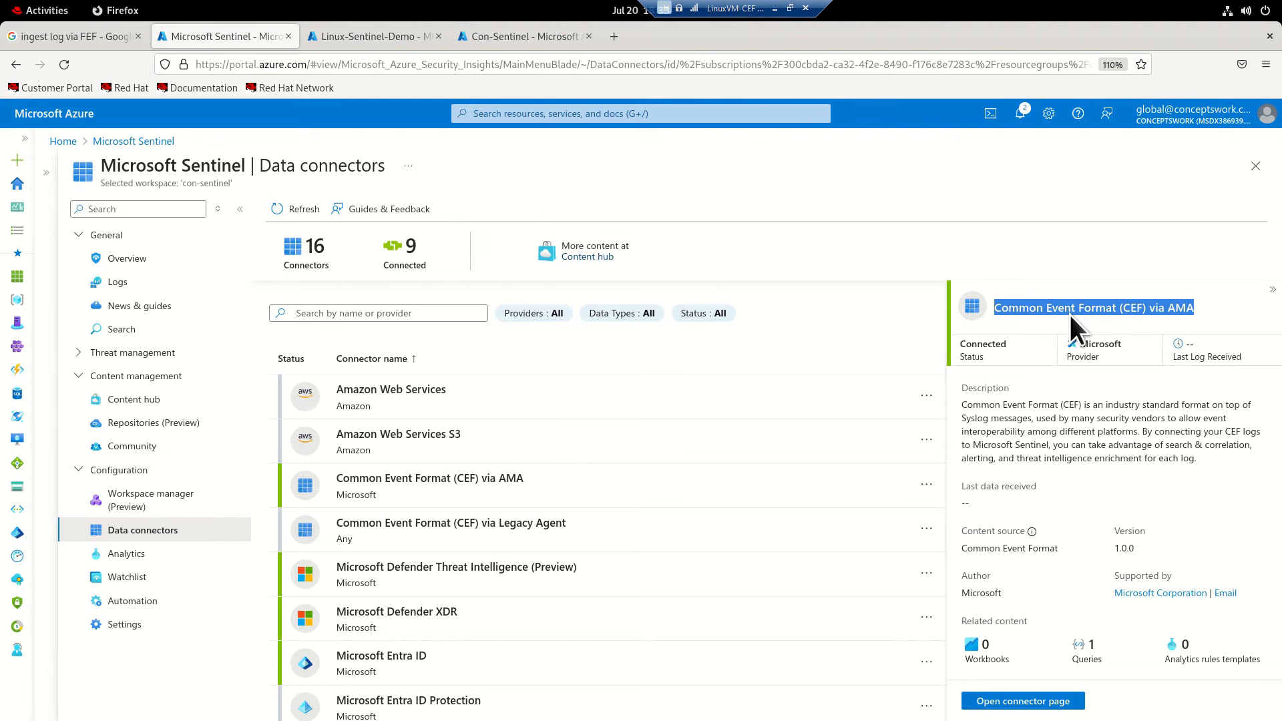
{"action": "left_click", "coordinate": [137, 401]}
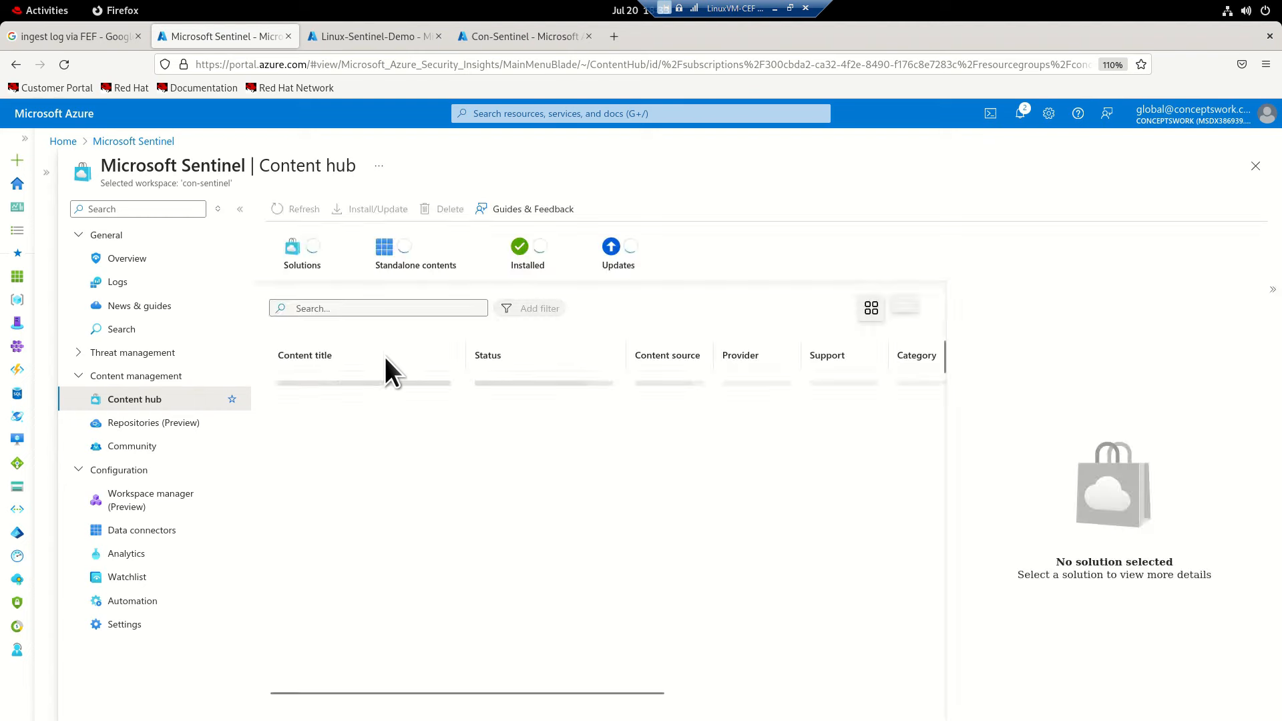
{"action": "left_click", "coordinate": [347, 308]}
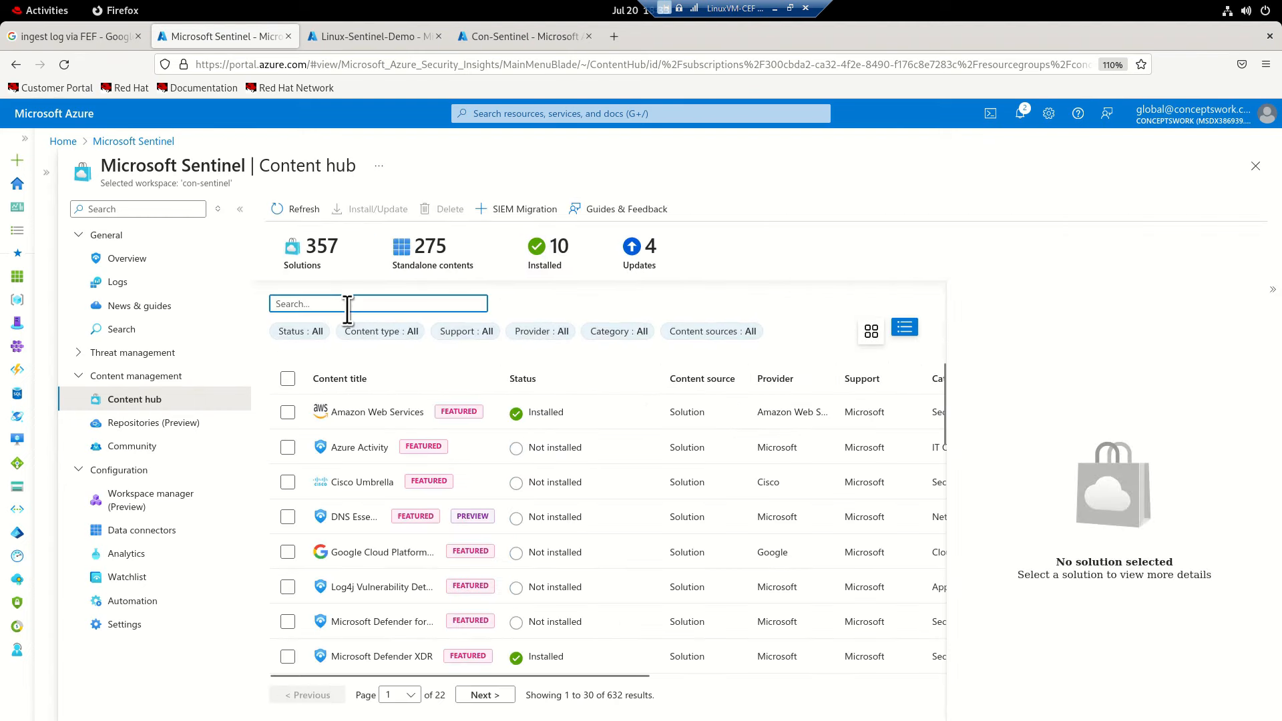
{"action": "key", "text": "ctrl+v"}
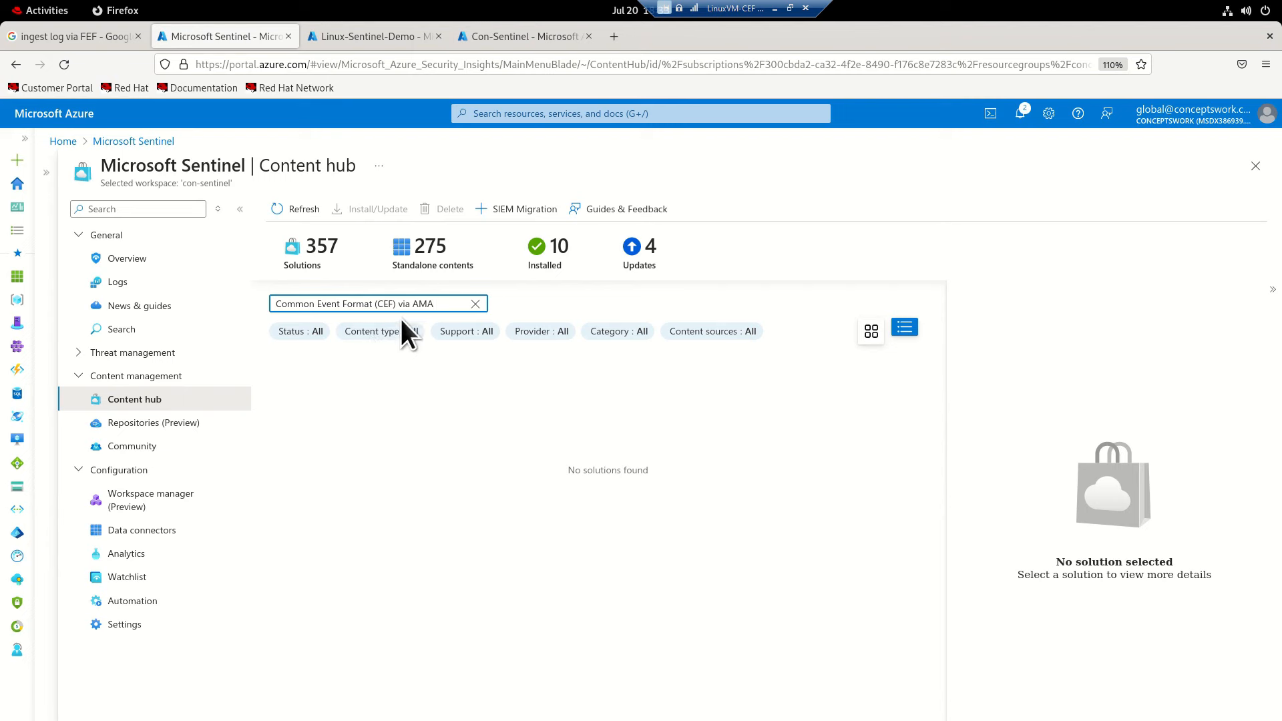
Search the Content hub for "Syslog via" and review the Syslog solution's description and included data connectors.
{"action": "key", "text": "BackSpace"}
{"action": "key", "text": "BackSpace"}
{"action": "key", "text": "BackSpace"}
{"action": "key", "text": "BackSpace"}
{"action": "key", "text": "BackSpace"}
{"action": "key", "text": "BackSpace"}
{"action": "key", "text": "BackSpace"}
{"action": "key", "text": "BackSpace"}
{"action": "key", "text": "BackSpace"}
{"action": "key", "text": "BackSpace"}
{"action": "key", "text": "BackSpace"}
{"action": "key", "text": "BackSpace"}
{"action": "key", "text": "BackSpace"}
{"action": "key", "text": "BackSpace"}
{"action": "key", "text": "BackSpace"}
{"action": "key", "text": "BackSpace"}
{"action": "key", "text": "BackSpace"}
{"action": "key", "text": "BackSpace"}
{"action": "key", "text": "BackSpace"}
{"action": "key", "text": "BackSpace"}
{"action": "type", "text": "Sysl"}
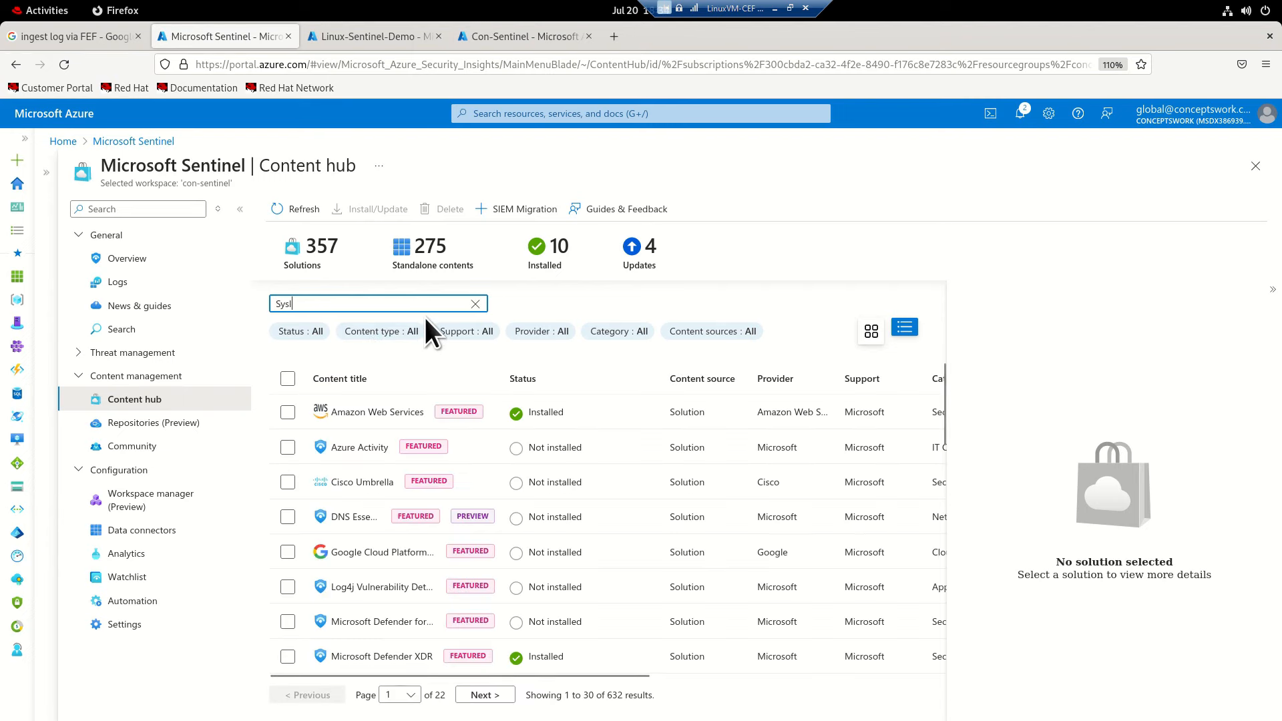
{"action": "type", "text": "og via "}
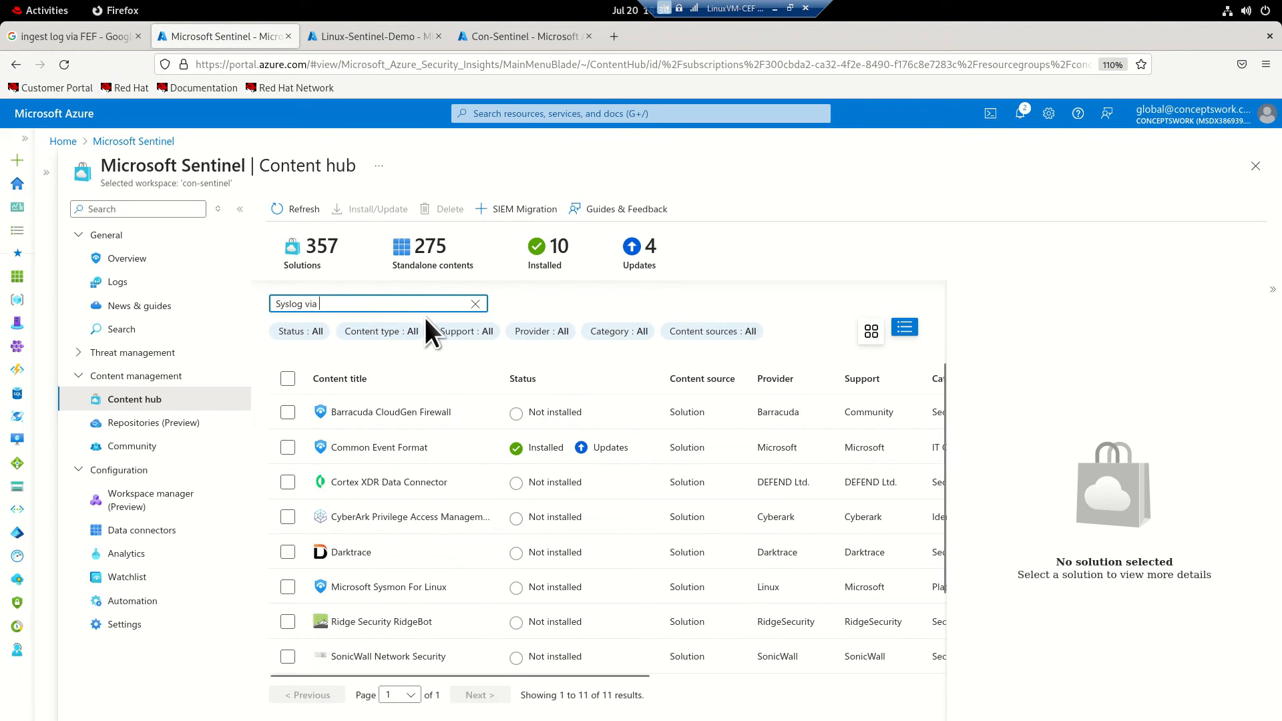
{"action": "type", "text": "CEF"}
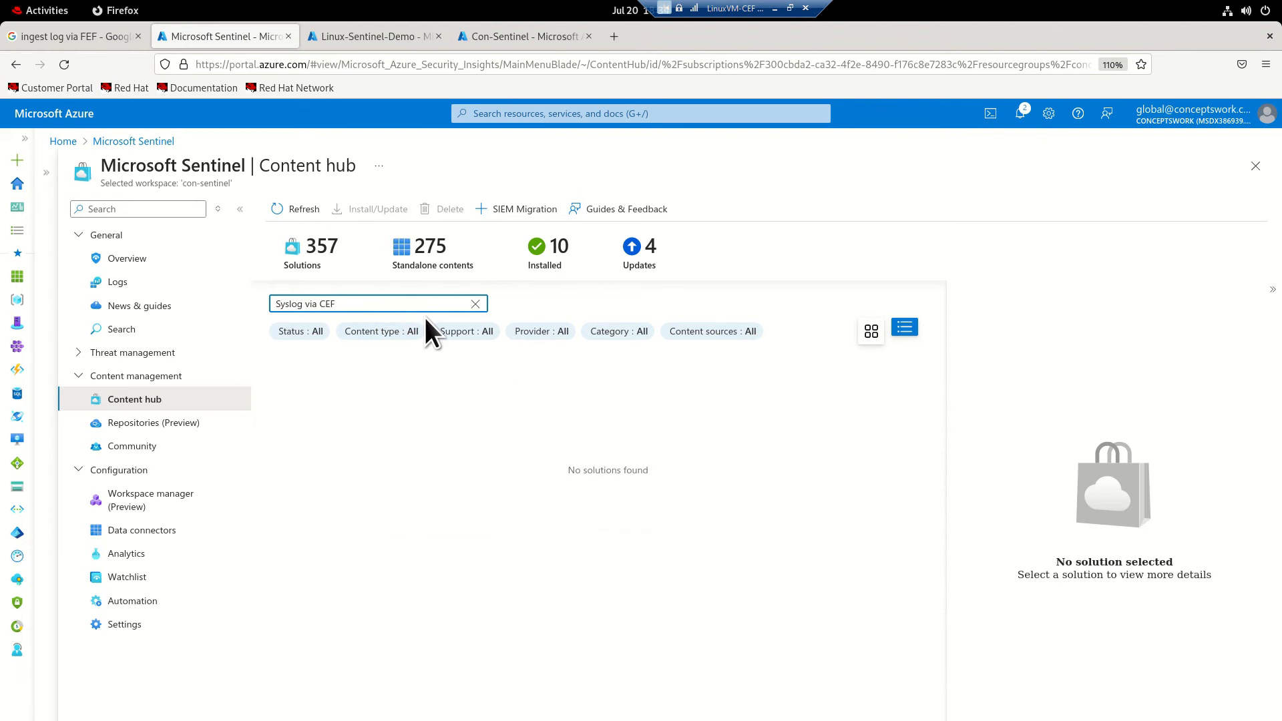
{"action": "key", "text": "BackSpace"}
{"action": "key", "text": "BackSpace"}
{"action": "key", "text": "BackSpace"}
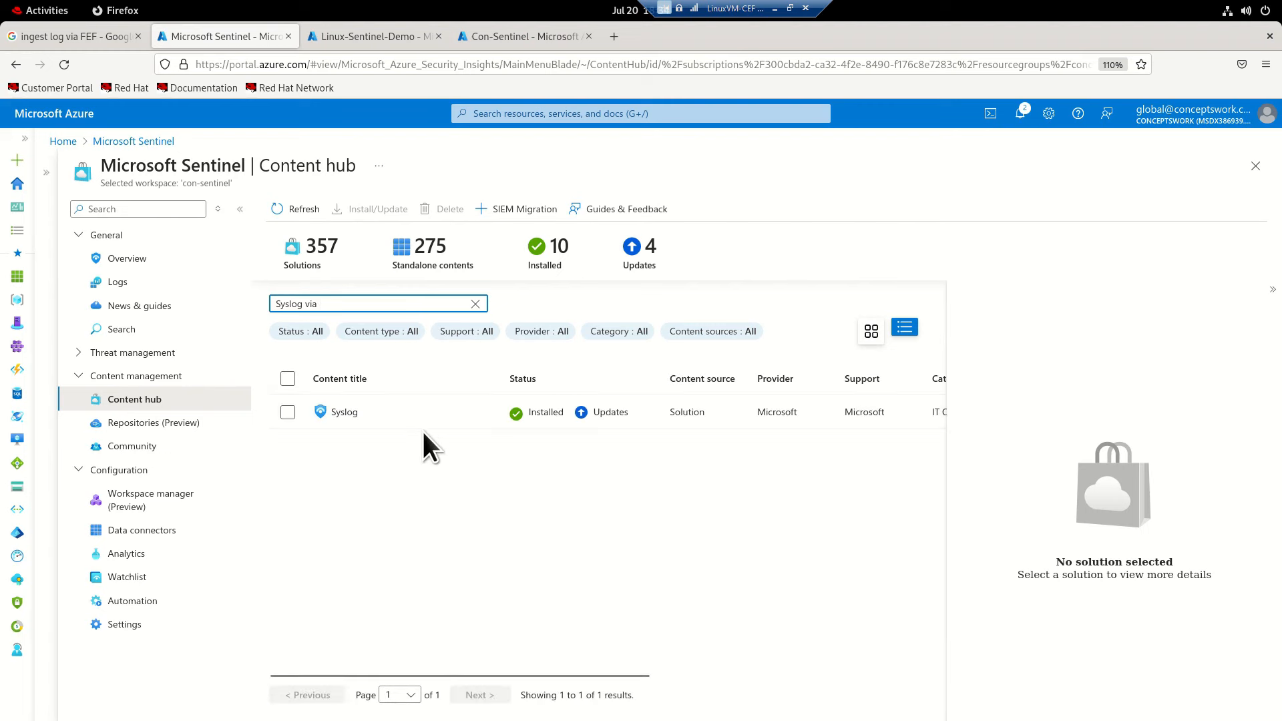
{"action": "left_click", "coordinate": [411, 410]}
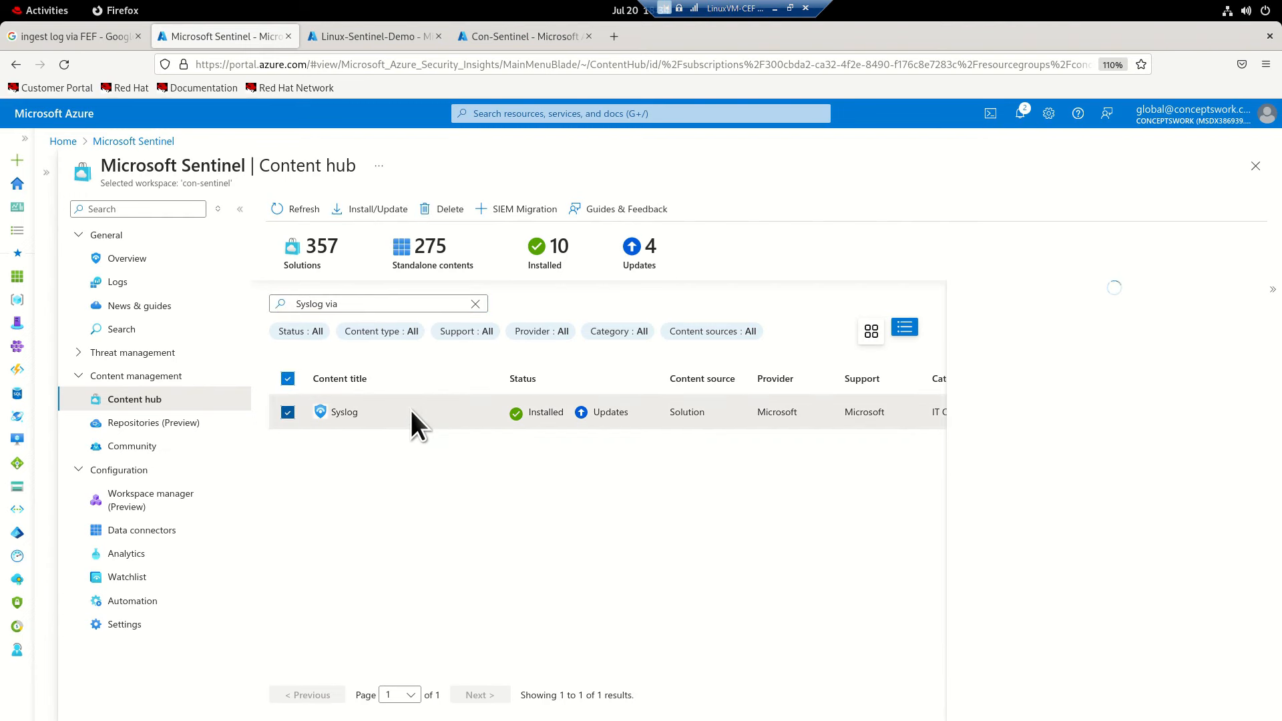
{"action": "scroll", "coordinate": [1088, 514], "scroll_direction": "down", "scroll_amount": 5}
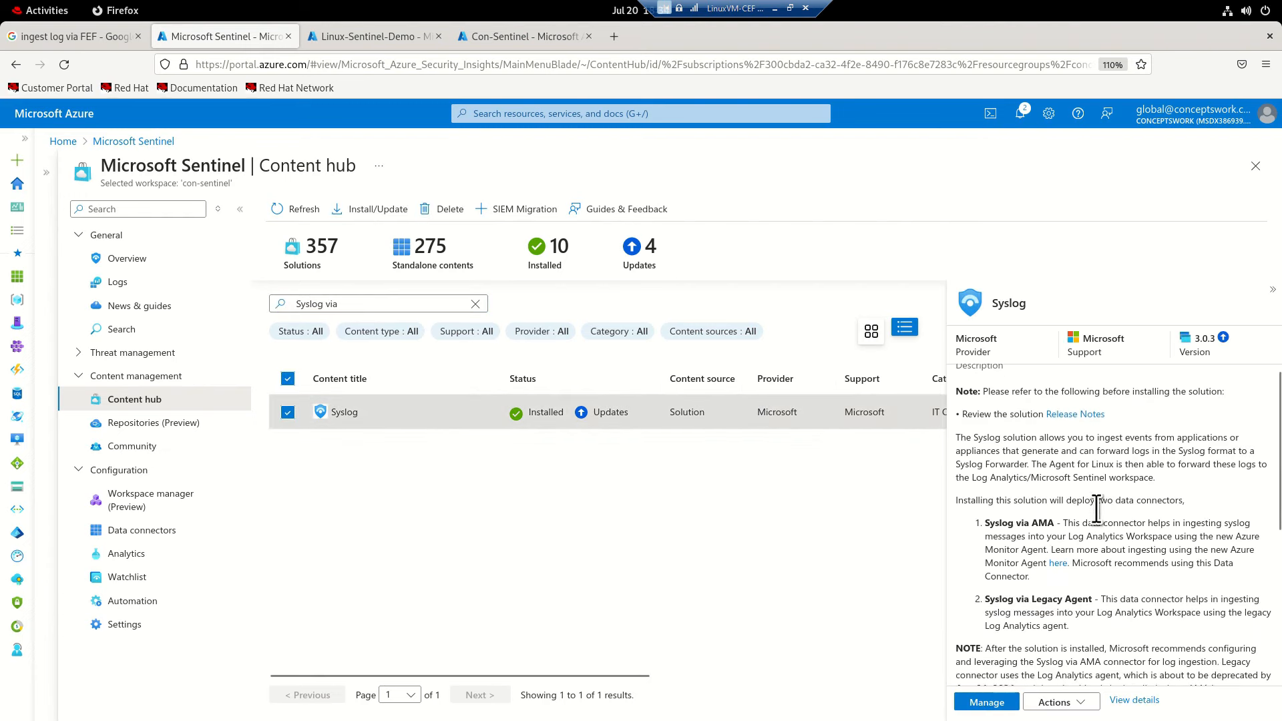
Search the Content hub for "CEF" and view the details of the Common Event Format solution.
{"action": "left_click", "coordinate": [347, 305]}
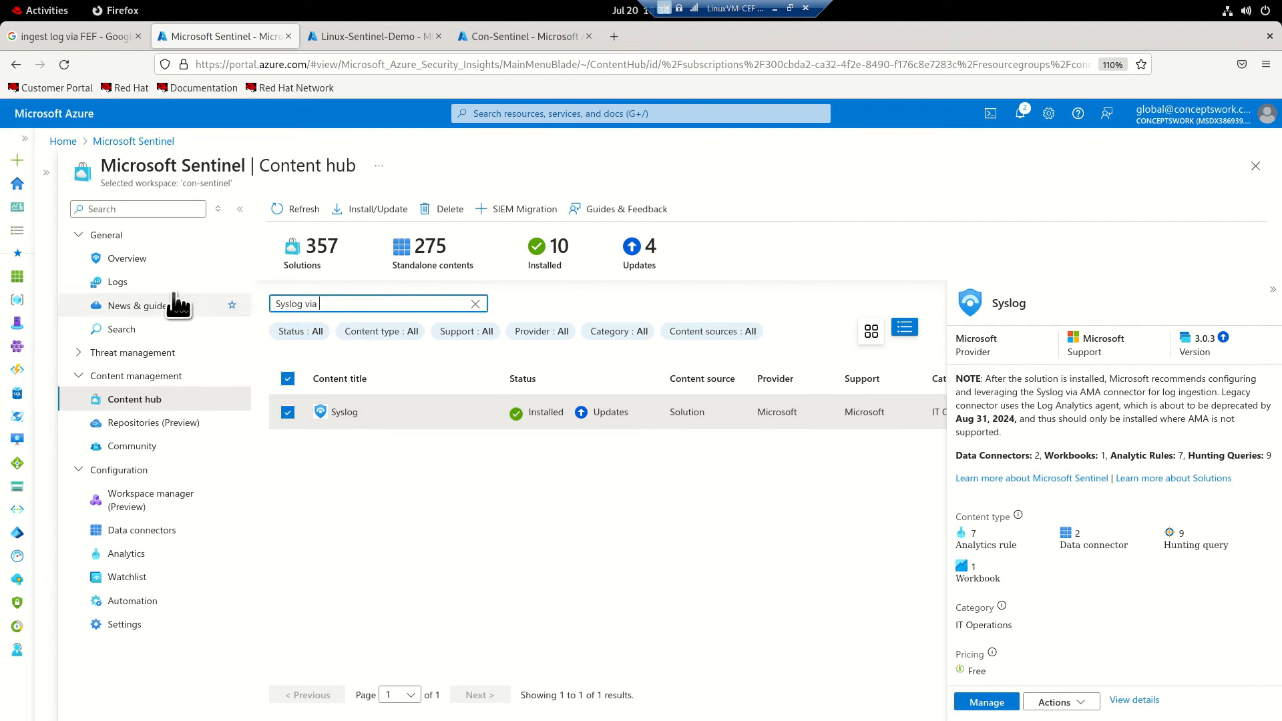
{"action": "key", "text": "BackSpace"}
{"action": "key", "text": "BackSpace"}
{"action": "key", "text": "BackSpace"}
{"action": "key", "text": "BackSpace"}
{"action": "key", "text": "BackSpace"}
{"action": "key", "text": "BackSpace"}
{"action": "key", "text": "BackSpace"}
{"action": "key", "text": "BackSpace"}
{"action": "key", "text": "BackSpace"}
{"action": "key", "text": "BackSpace"}
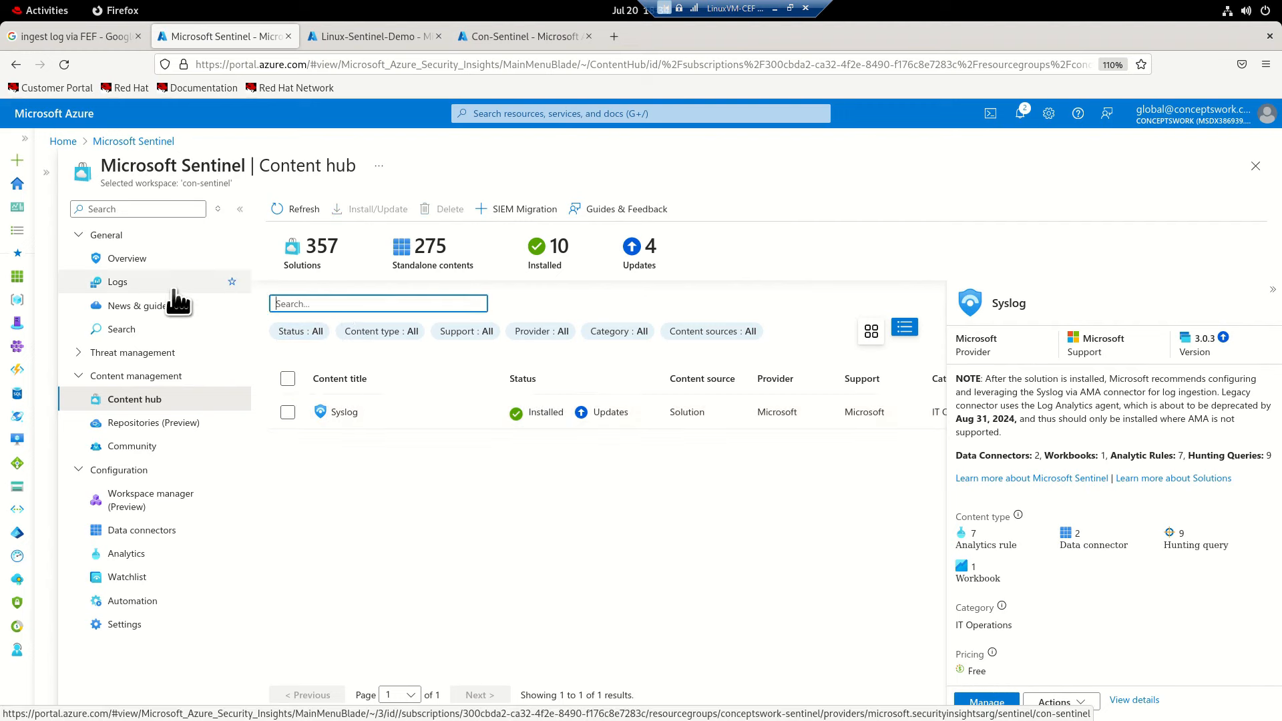
{"action": "type", "text": "CEF"}
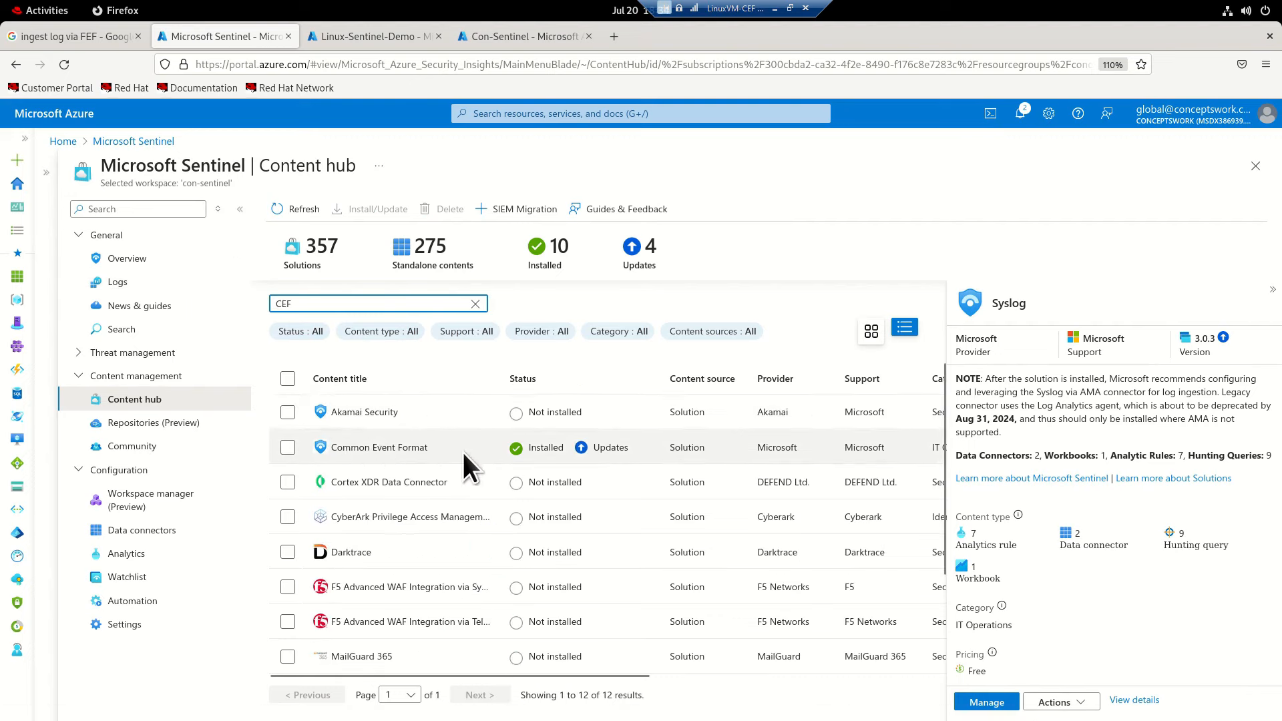
{"action": "left_click", "coordinate": [403, 454]}
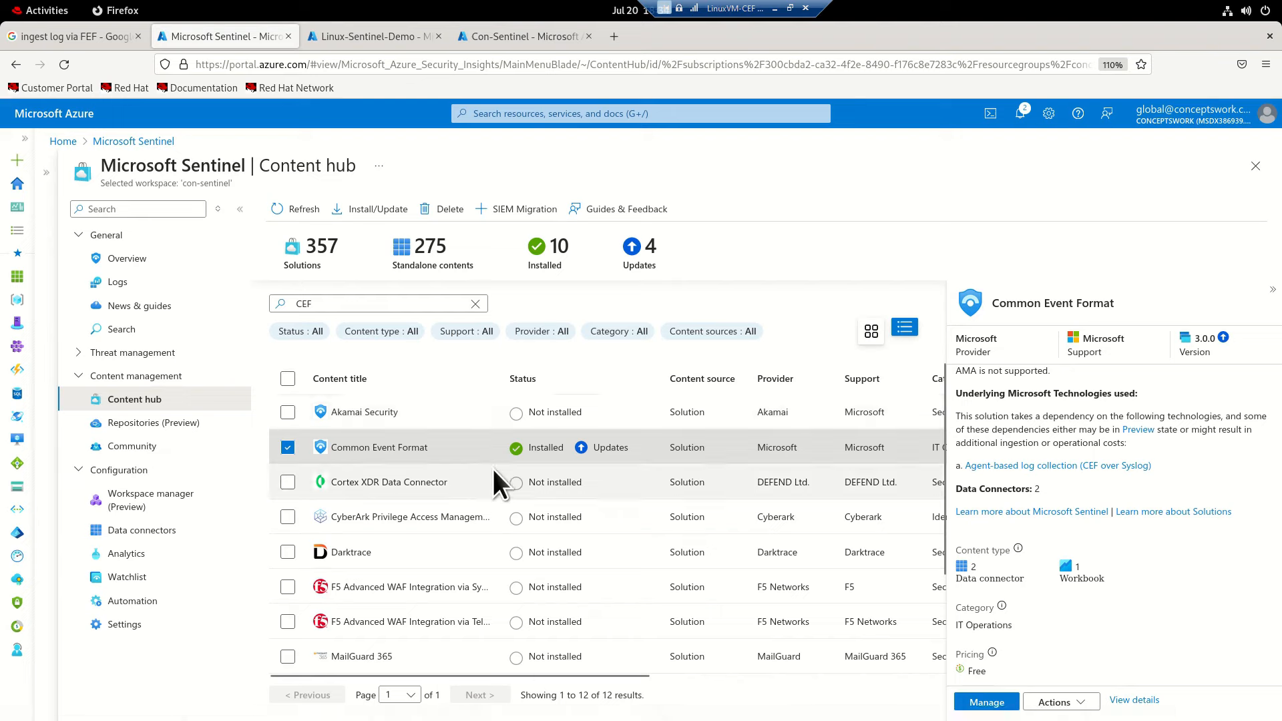
Return to Sentinel's data connectors and open the connector page of Common Event Format (CEF) via AMA.
{"action": "left_click", "coordinate": [129, 551]}
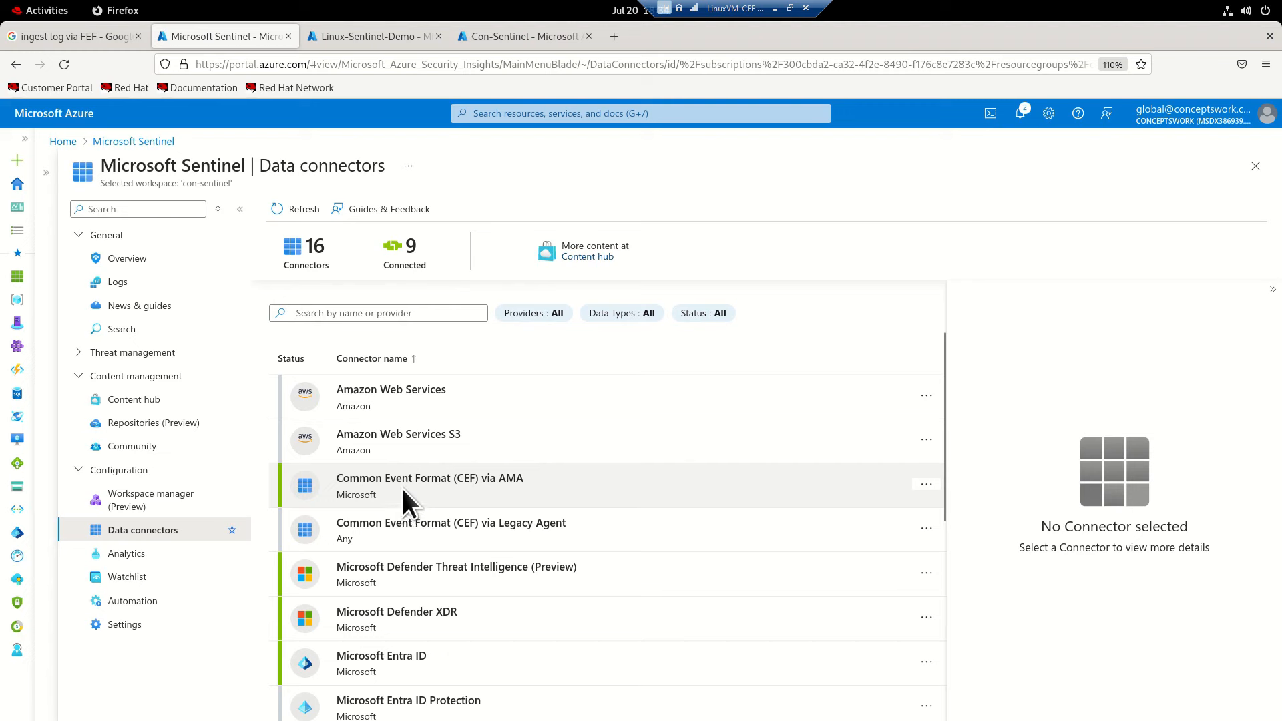
{"action": "left_click", "coordinate": [402, 494]}
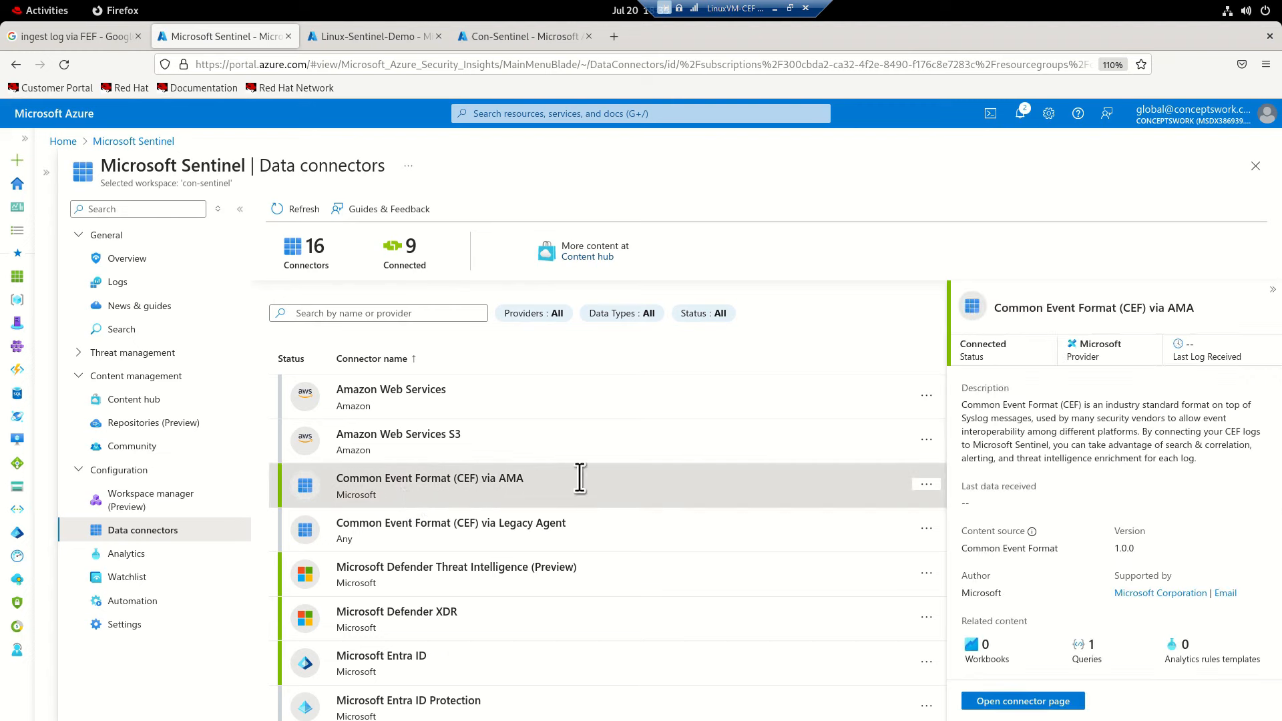
{"action": "left_click", "coordinate": [1037, 701]}
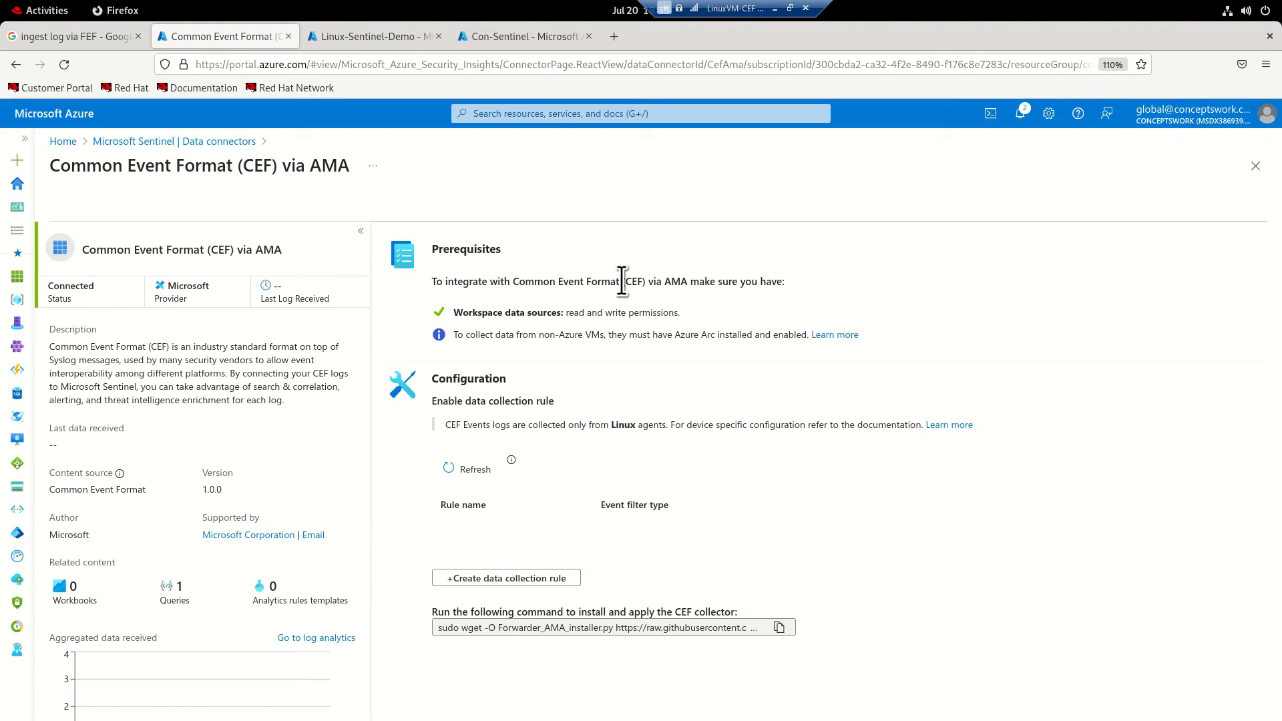
Start a new data collection rule on the CEF via AMA connector and name it CEF-DataIngestion-CW.
{"action": "left_click", "coordinate": [492, 580]}
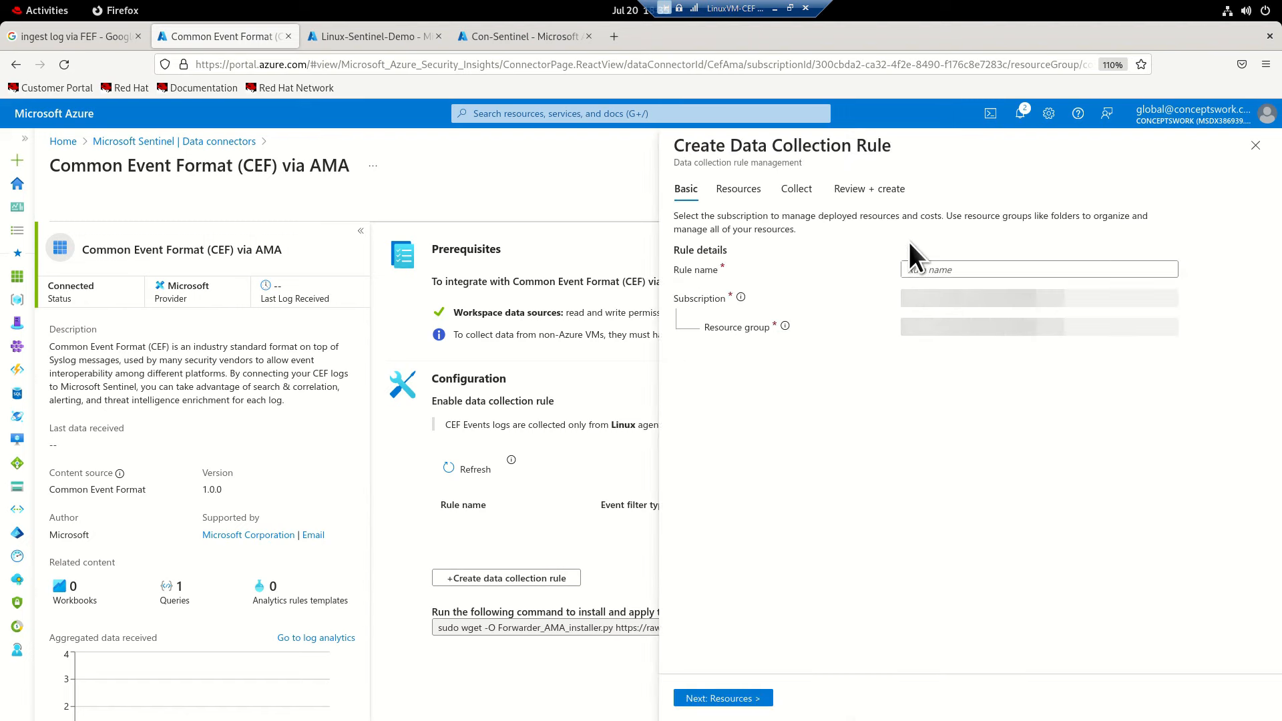
{"action": "left_click", "coordinate": [917, 276]}
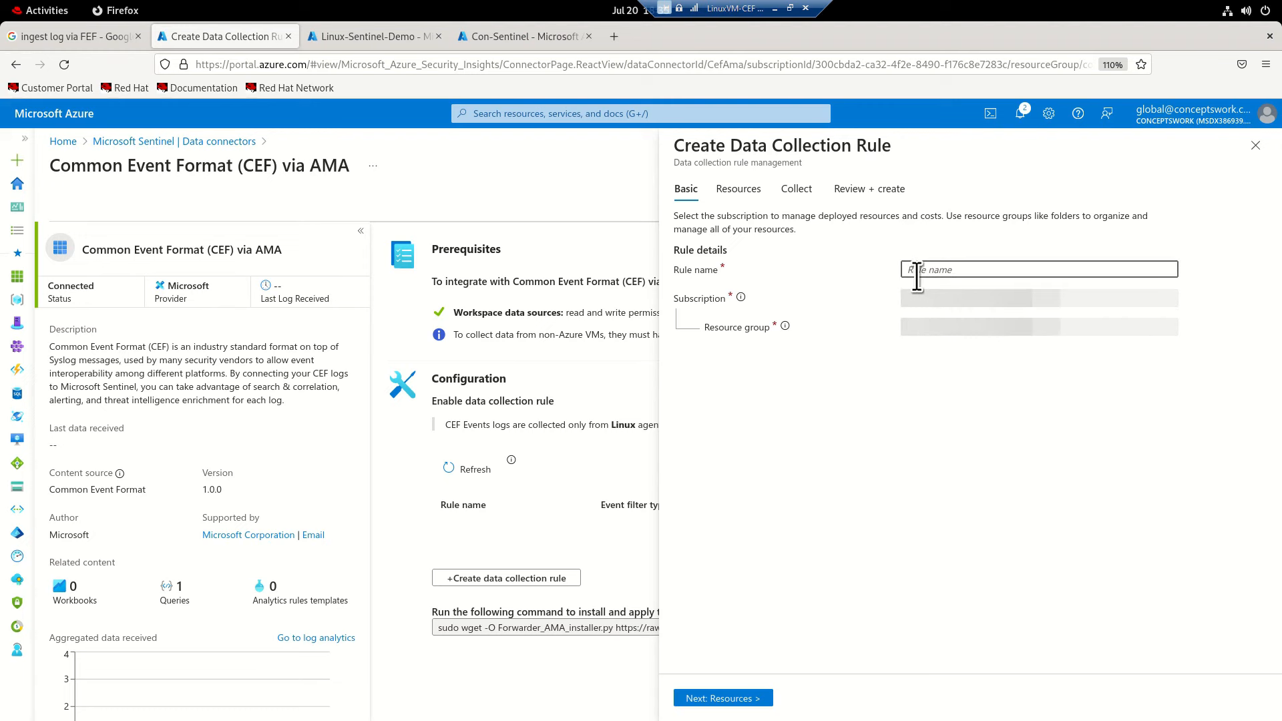
{"action": "type", "text": "CEF-DataIngestion-CW"}
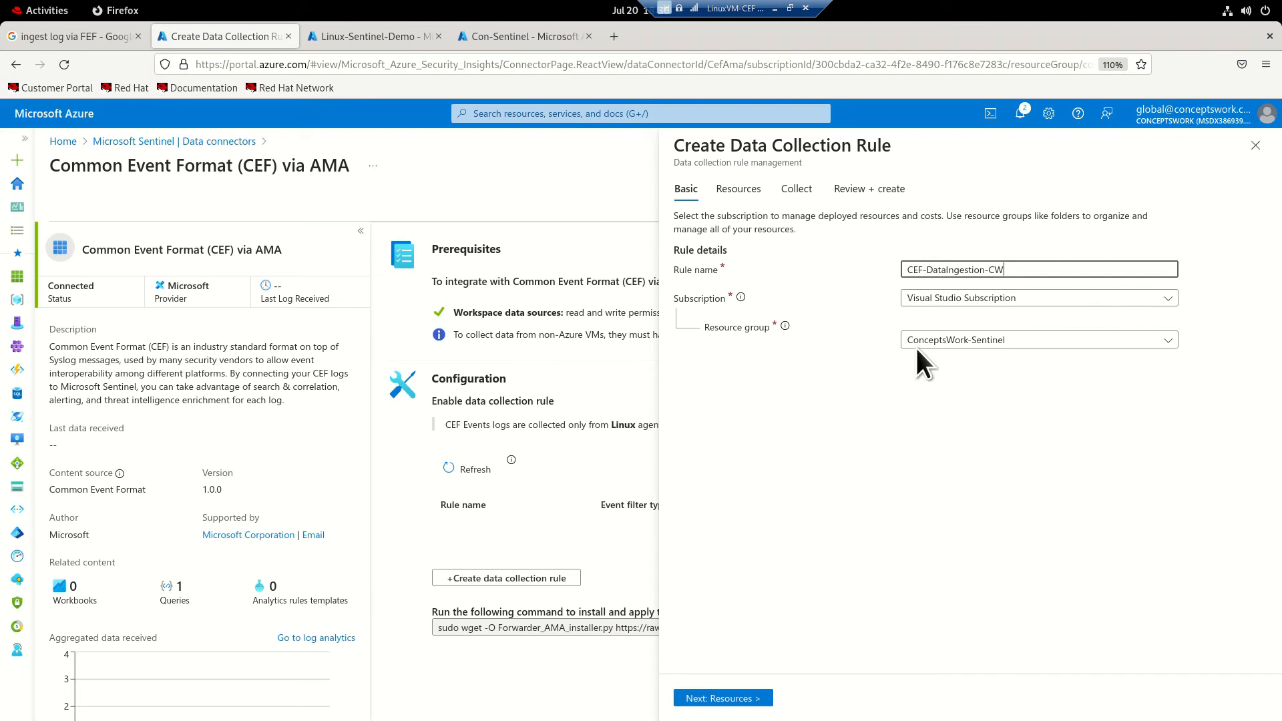
{"action": "left_click", "coordinate": [950, 369]}
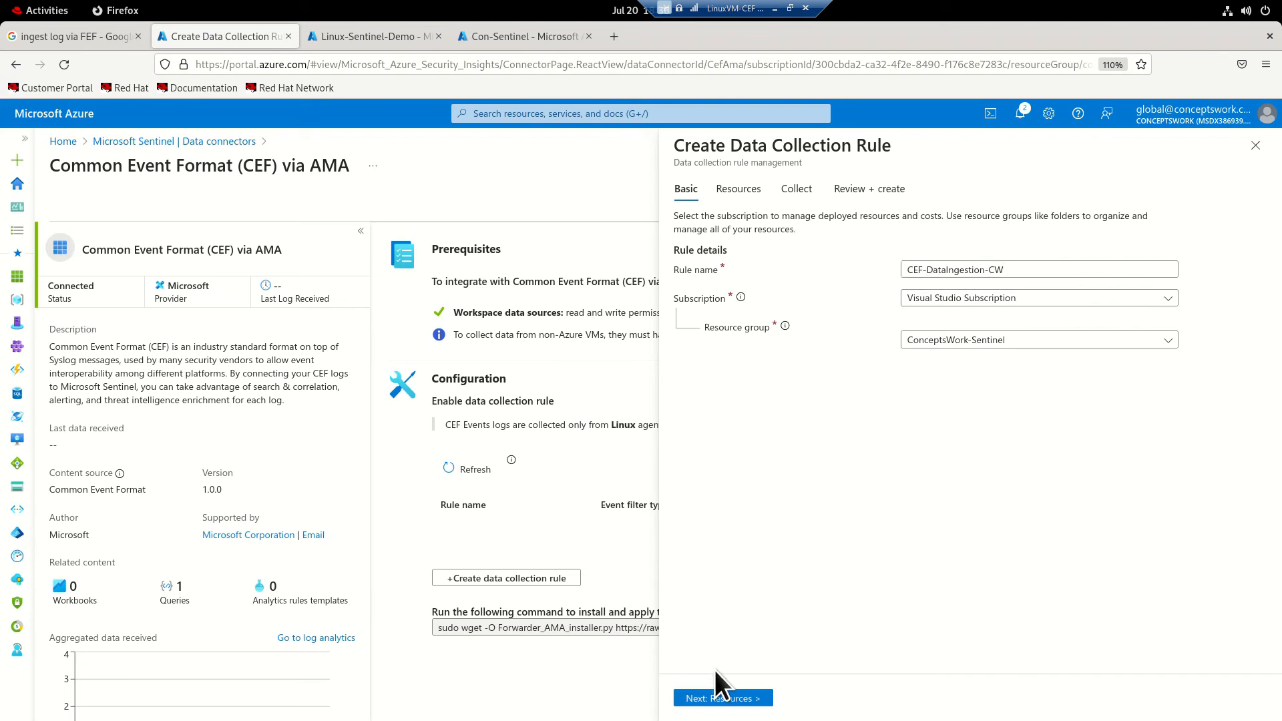
Try to select conceptswork-cef in Arc_Linux_Servers as the rule's resource and continue to the collection settings.
{"action": "left_click", "coordinate": [724, 698]}
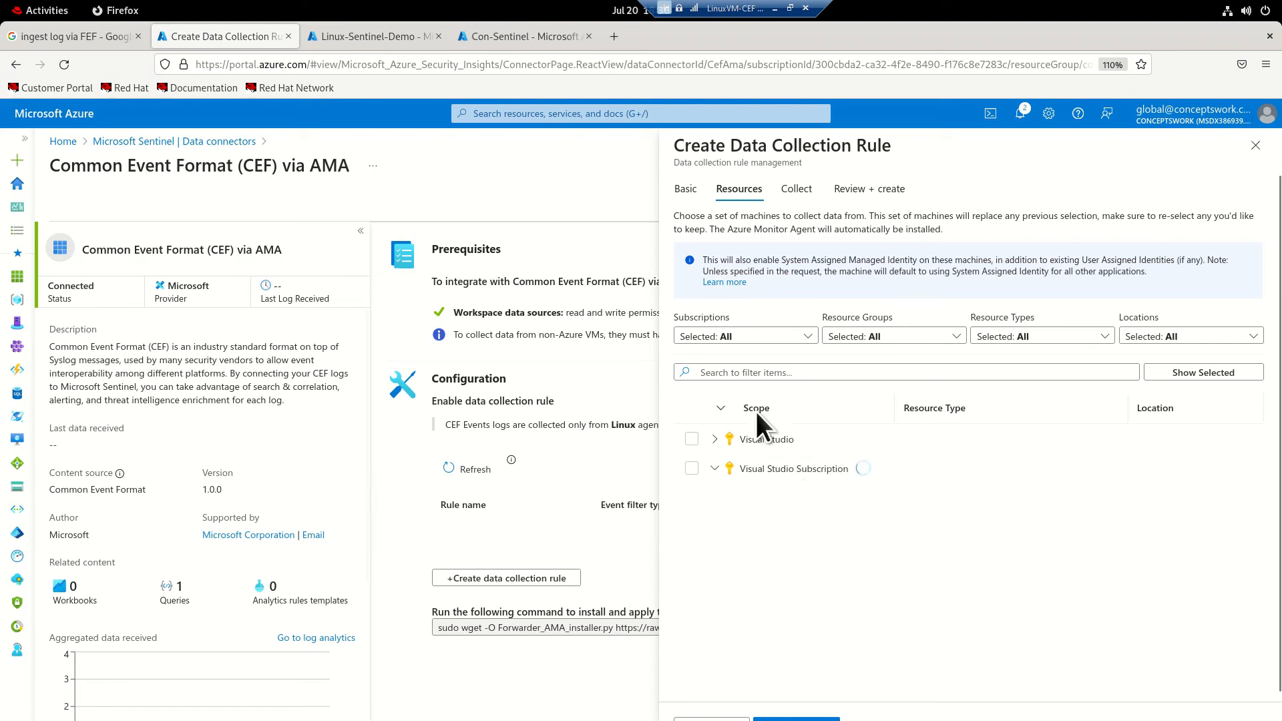
{"action": "left_click", "coordinate": [752, 498]}
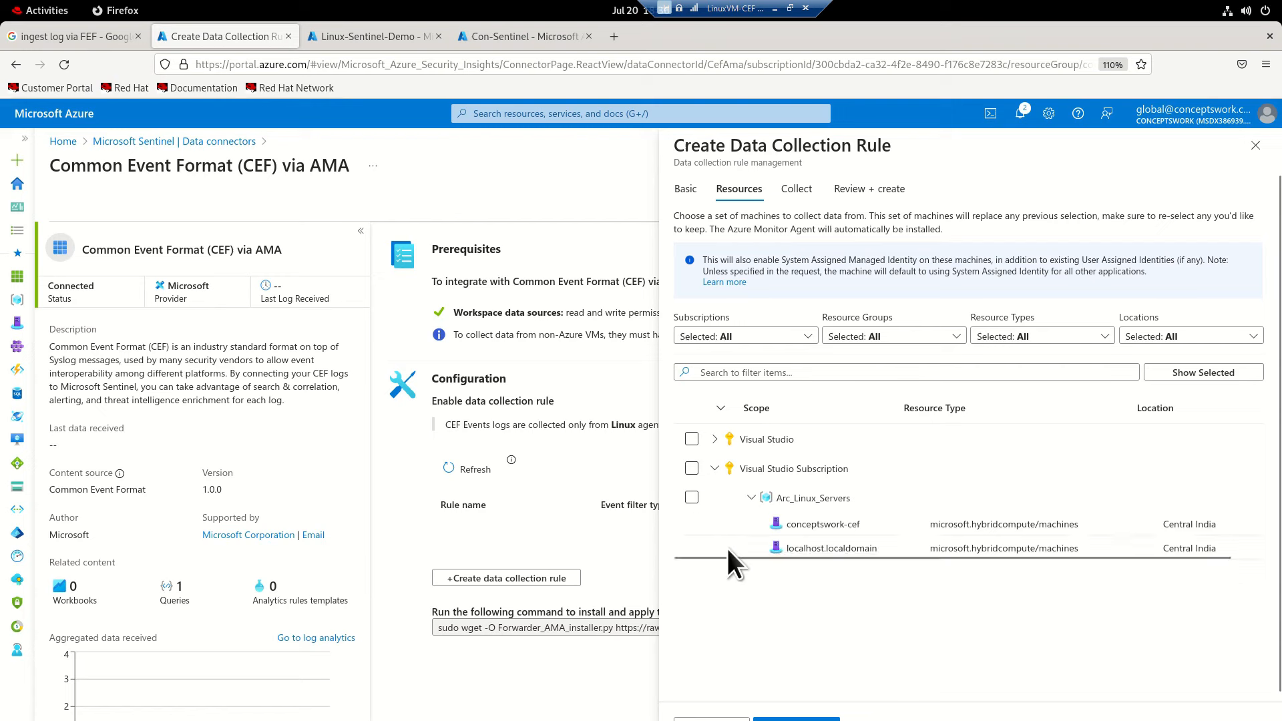
{"action": "left_click", "coordinate": [692, 524]}
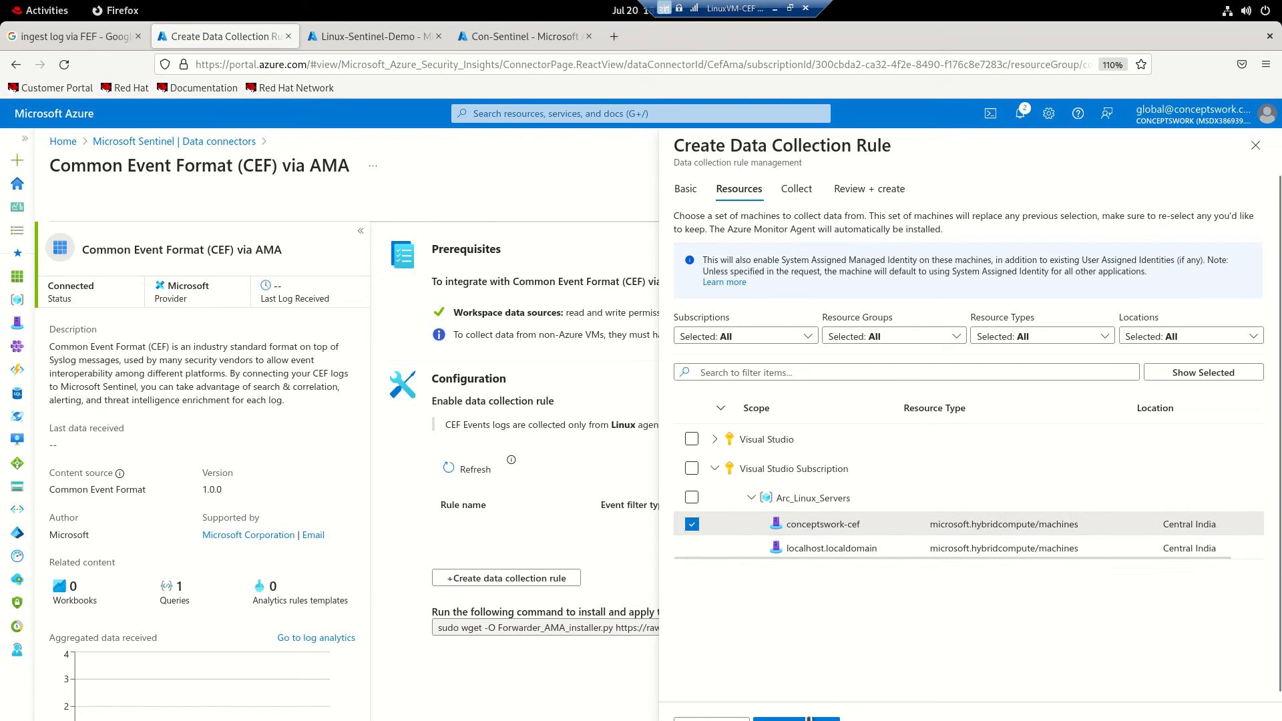
{"action": "left_click", "coordinate": [810, 716]}
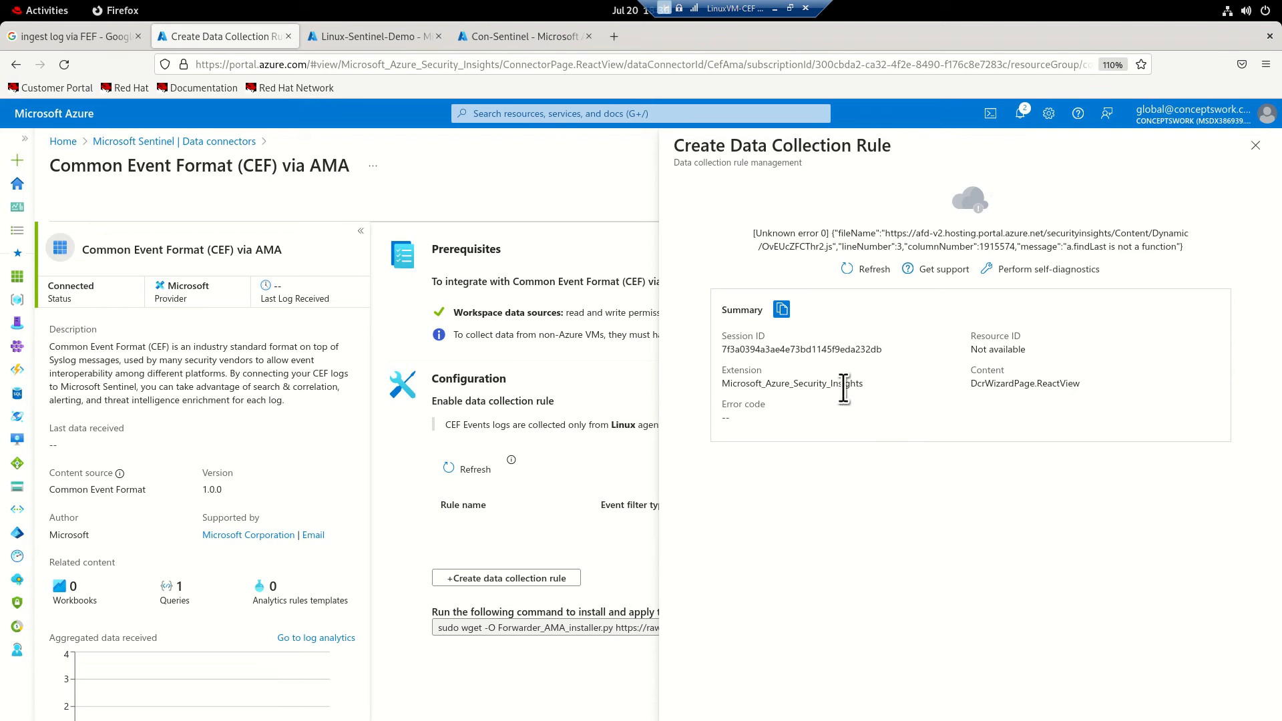
{"action": "left_click", "coordinate": [1255, 145]}
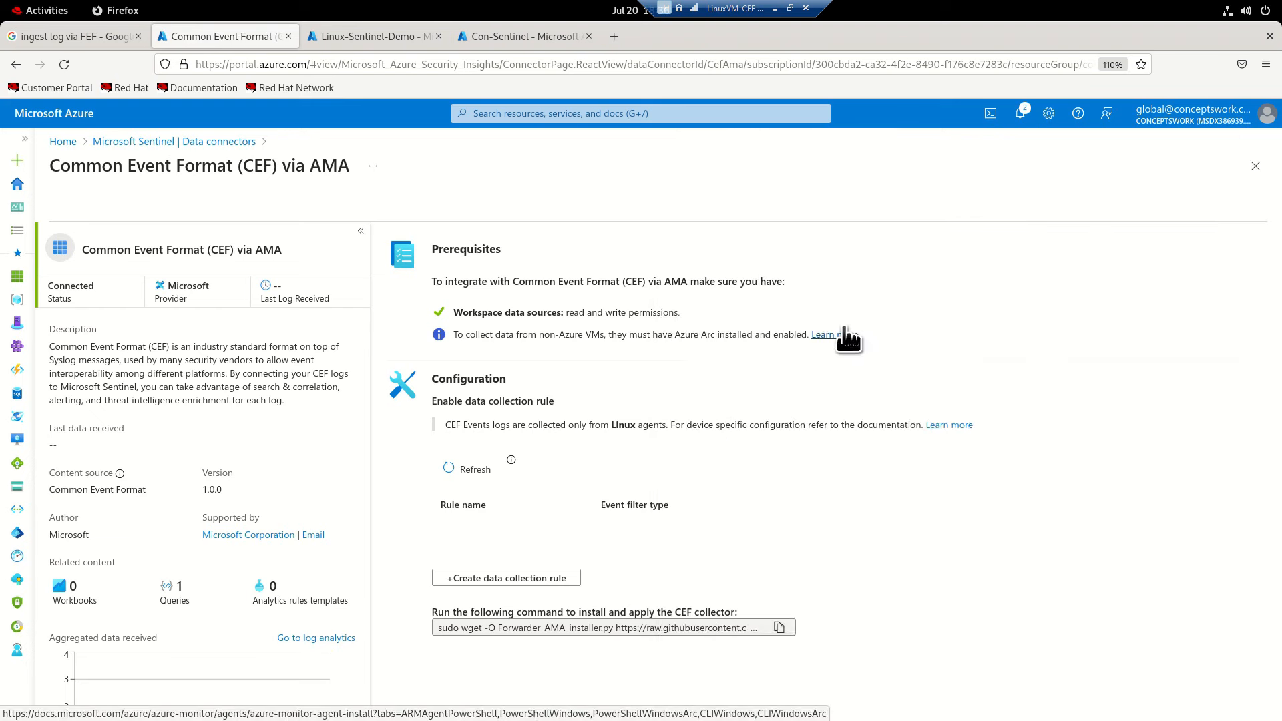
Switch to the Azure portal in Chrome and open the data connectors of the Con-Sentinel workspace in Microsoft Sentinel.
{"action": "key", "text": "alt+Tab"}
{"action": "key", "text": "Escape"}
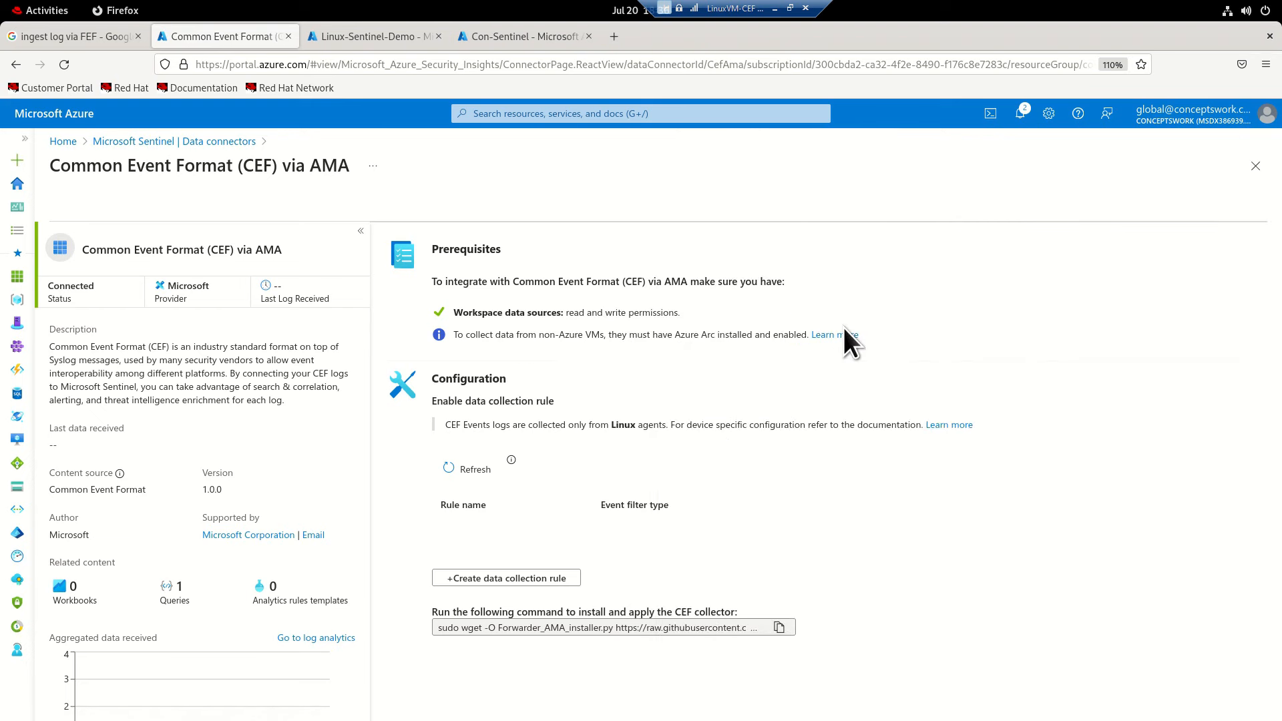
{"action": "mouse_move", "coordinate": [17, 379]}
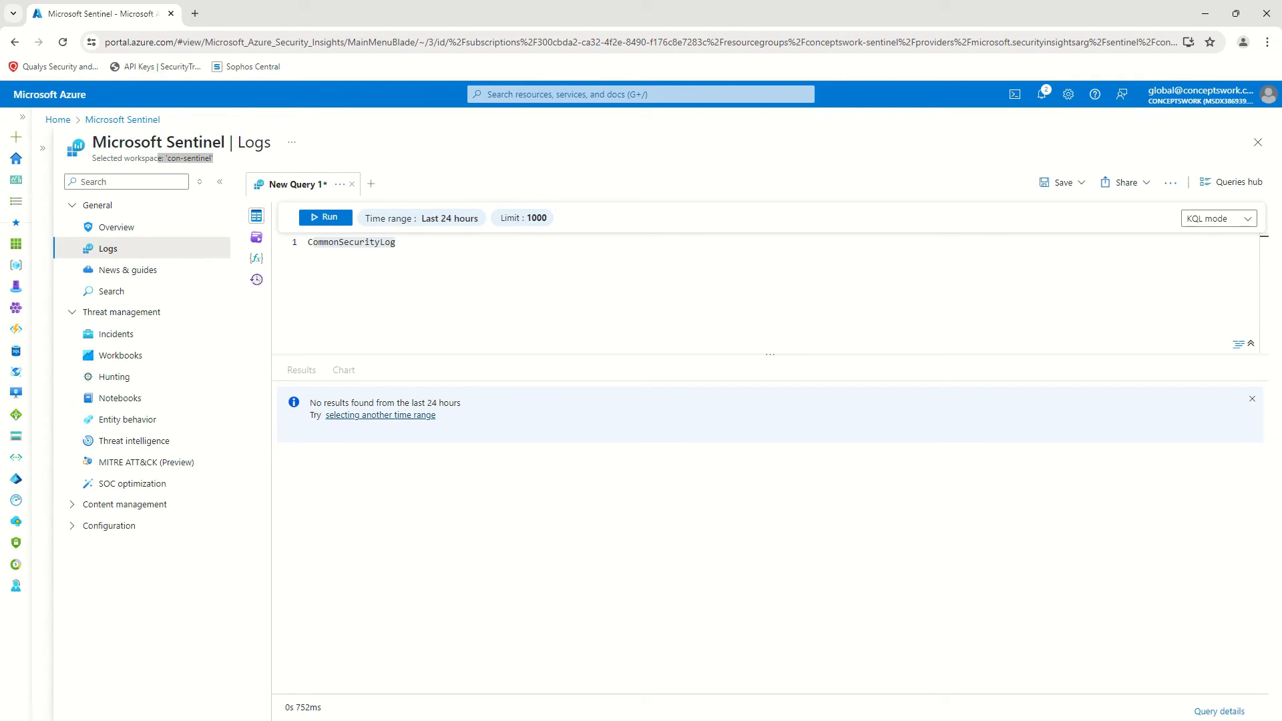
{"action": "left_click", "coordinate": [1258, 142]}
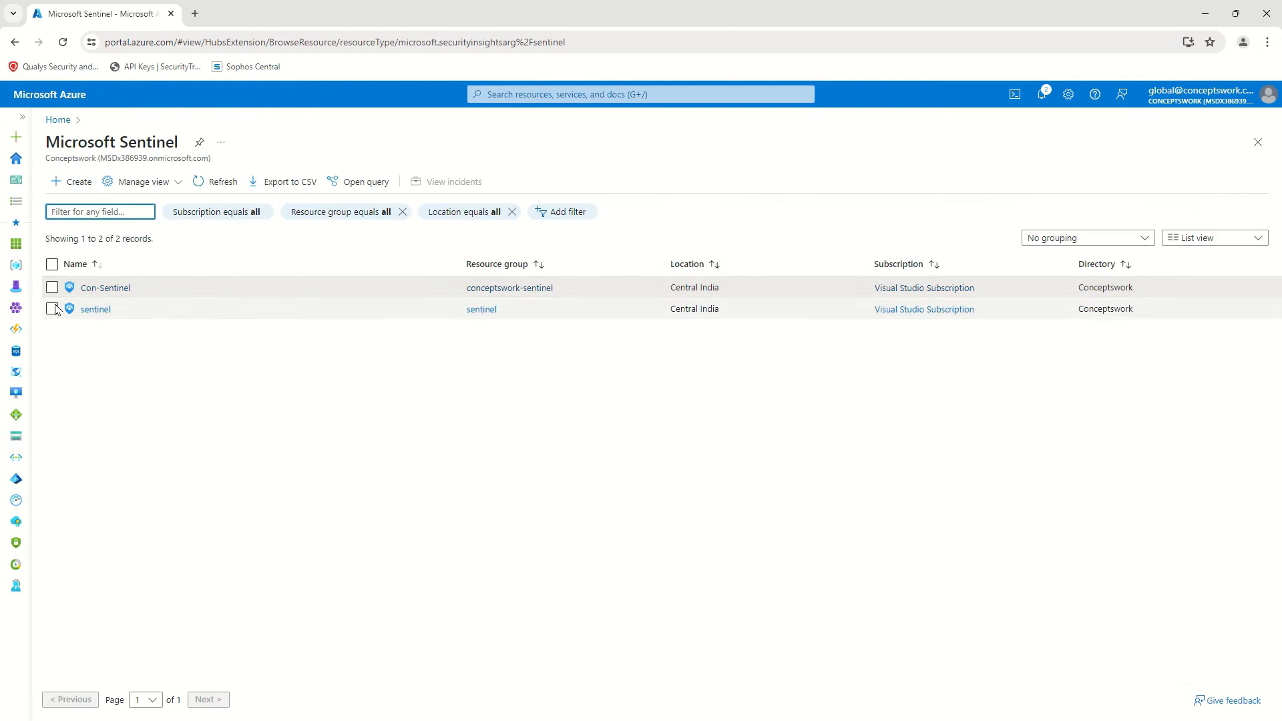
{"action": "left_click", "coordinate": [105, 287]}
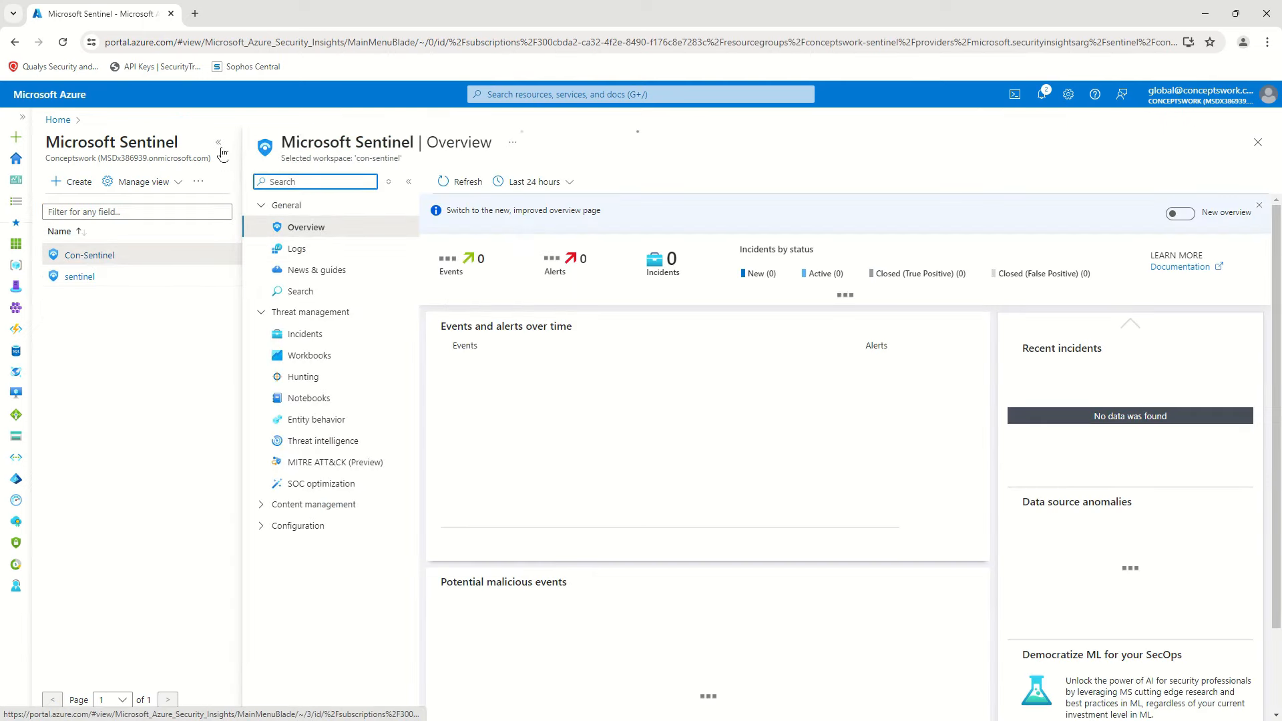
{"action": "left_click", "coordinate": [218, 142]}
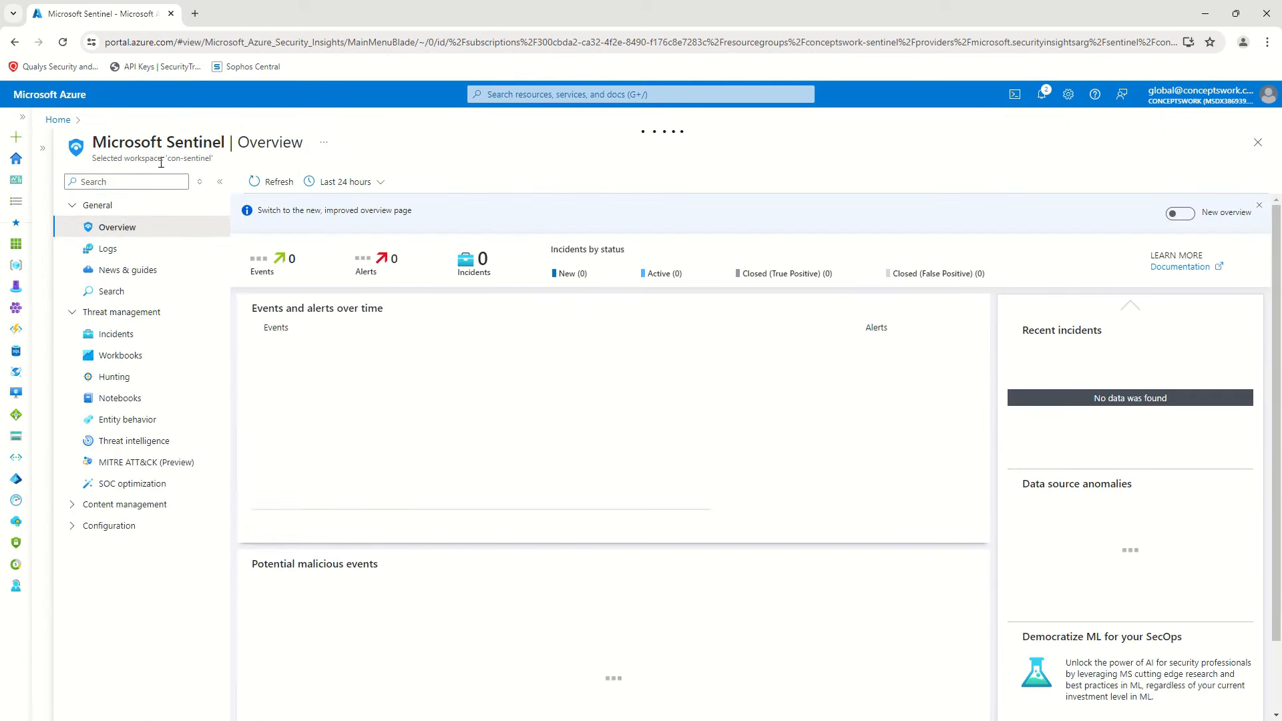
{"action": "left_click", "coordinate": [77, 505]}
{"action": "left_click", "coordinate": [108, 590]}
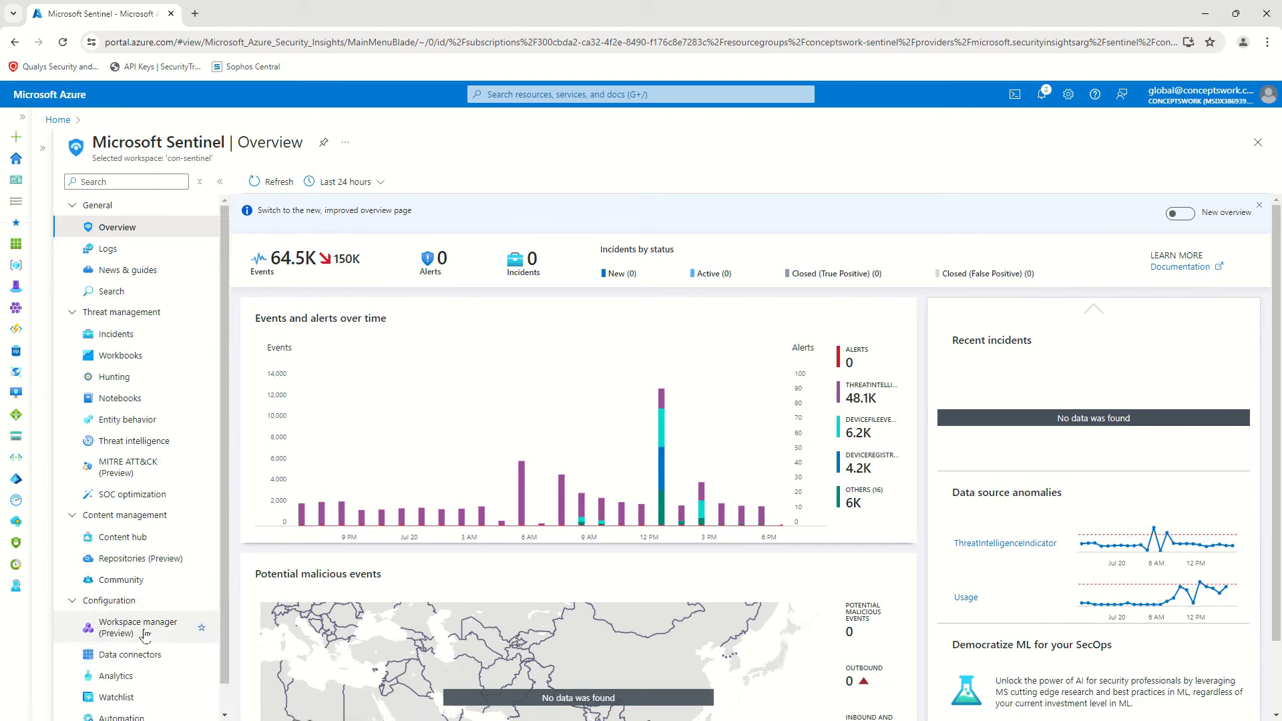
{"action": "left_click", "coordinate": [151, 657]}
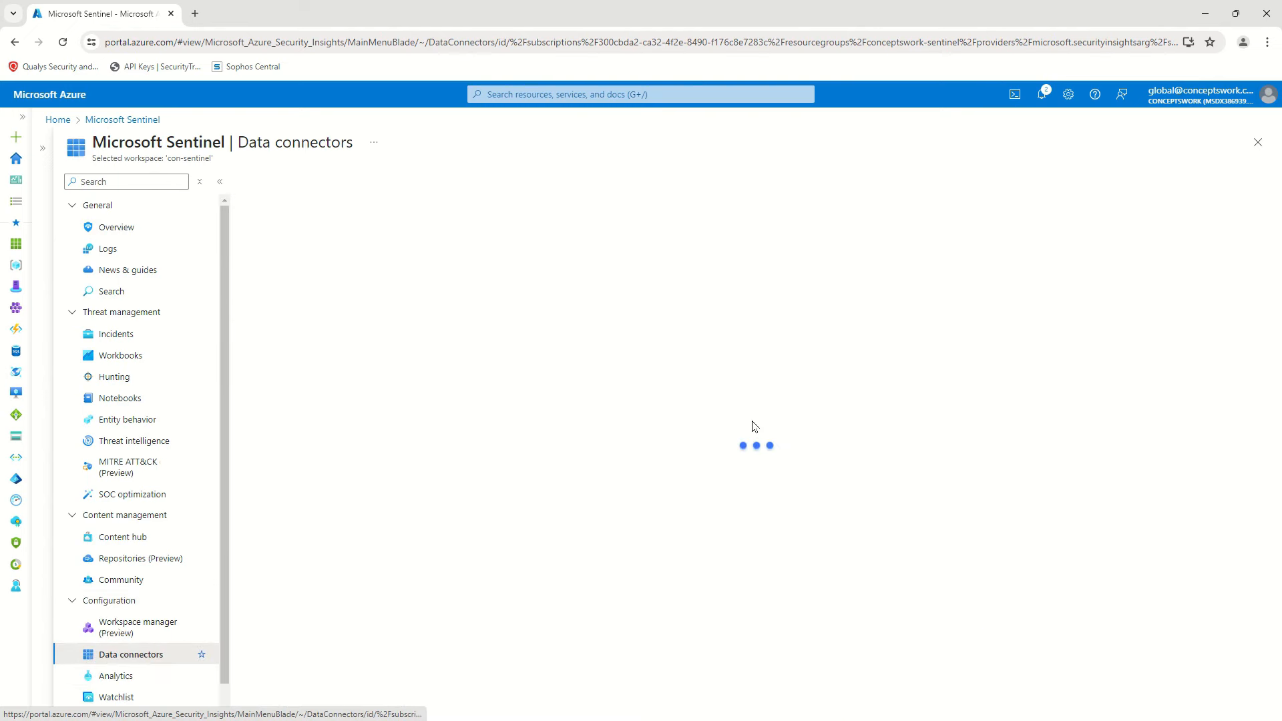
Search the data connectors for "Comm" and open the connector page of Common Event Format (CEF) via AMA.
{"action": "left_click", "coordinate": [328, 277]}
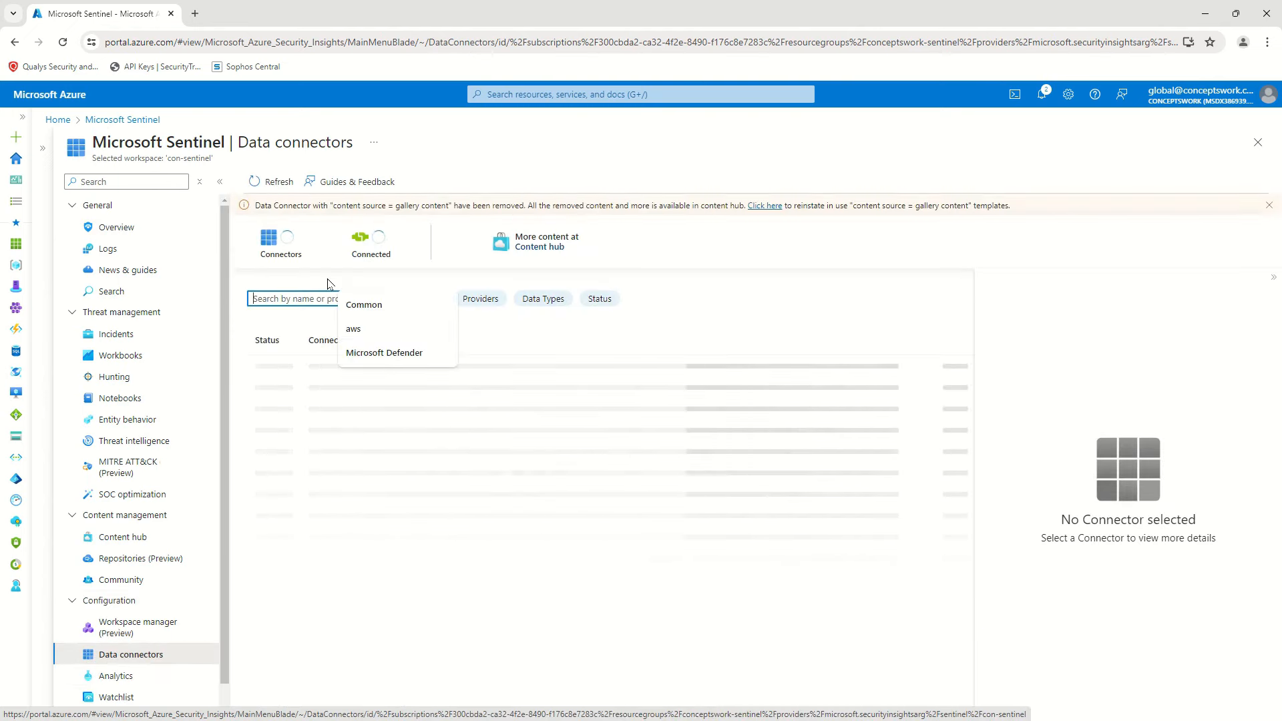
{"action": "left_click", "coordinate": [289, 277]}
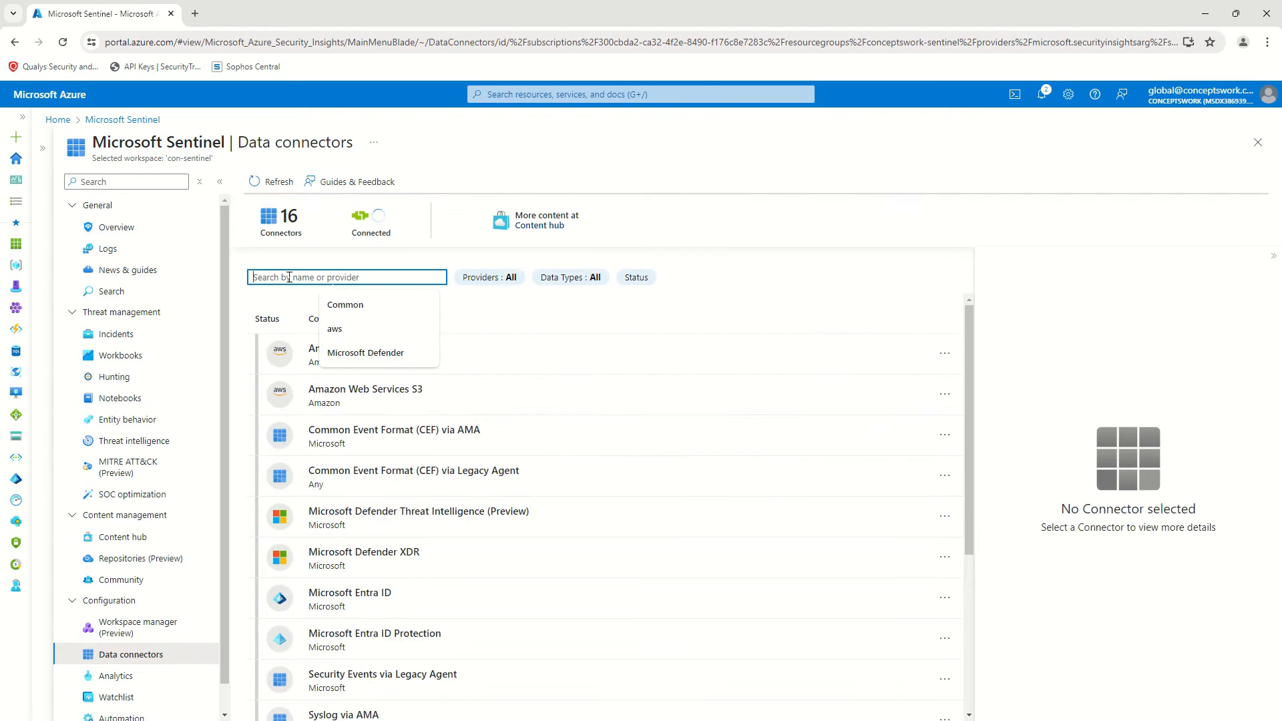
{"action": "type", "text": "Comm"}
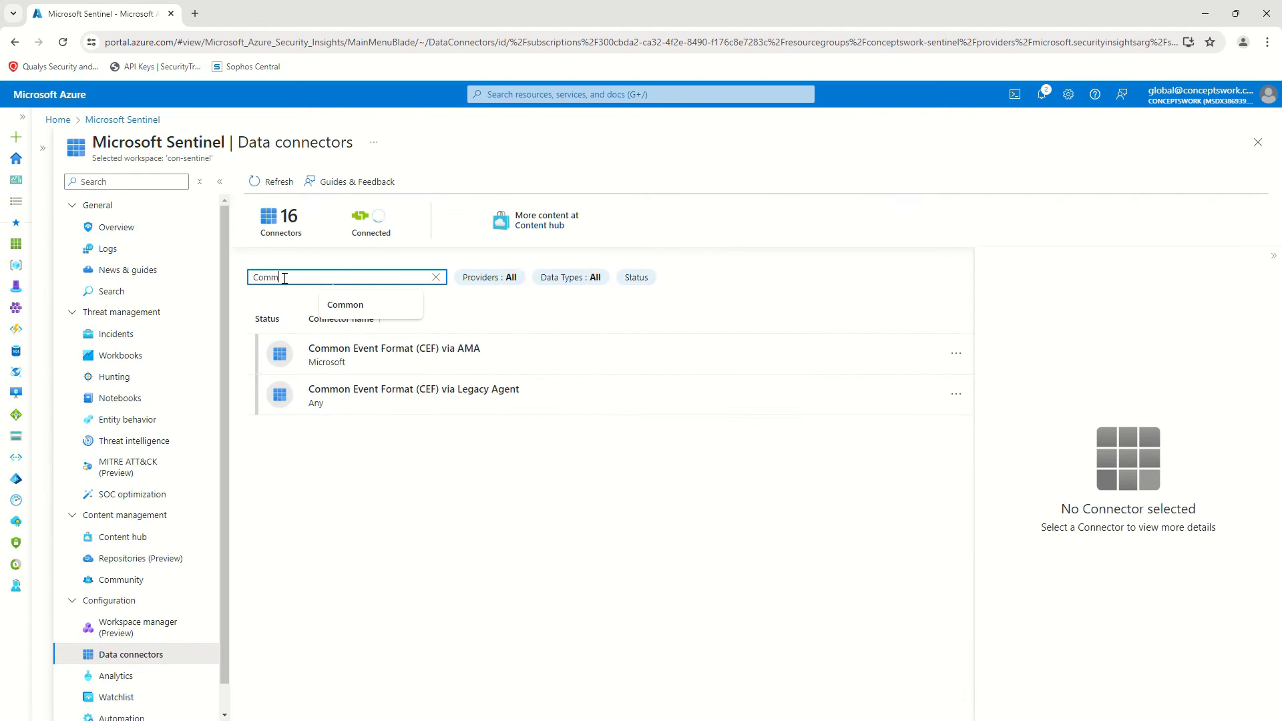
{"action": "left_click", "coordinate": [393, 354]}
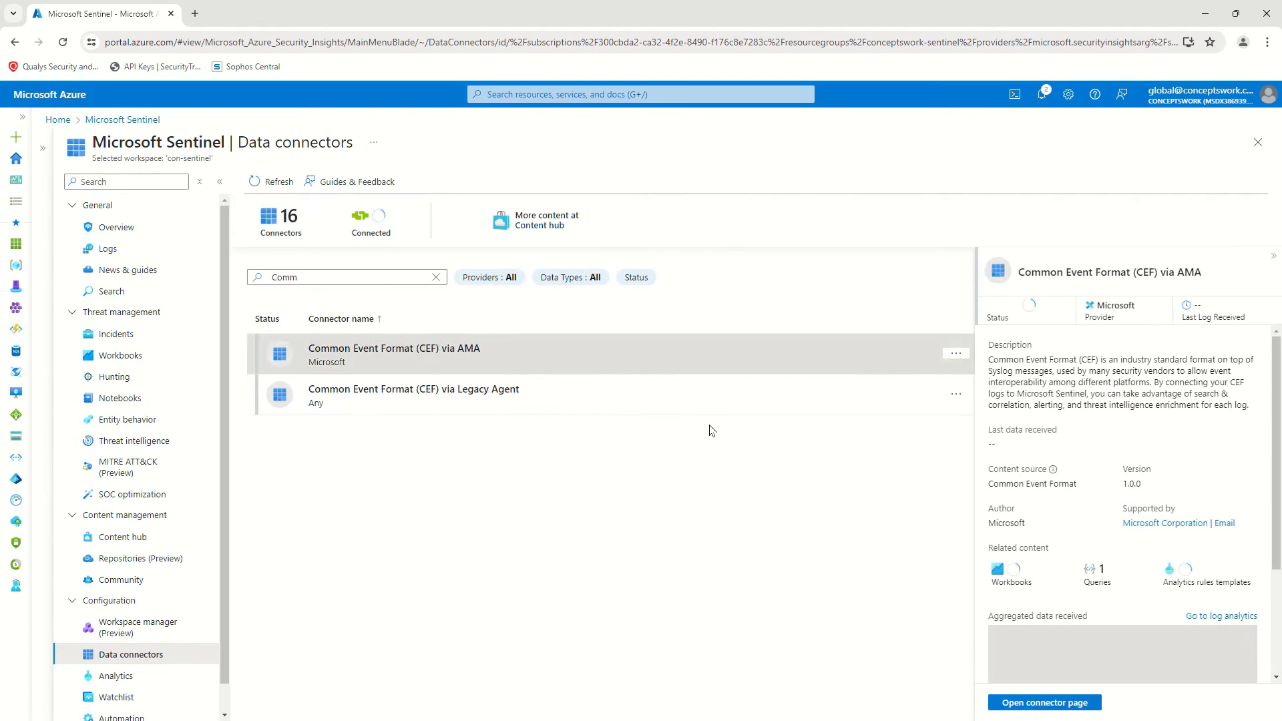
{"action": "left_click", "coordinate": [1040, 706]}
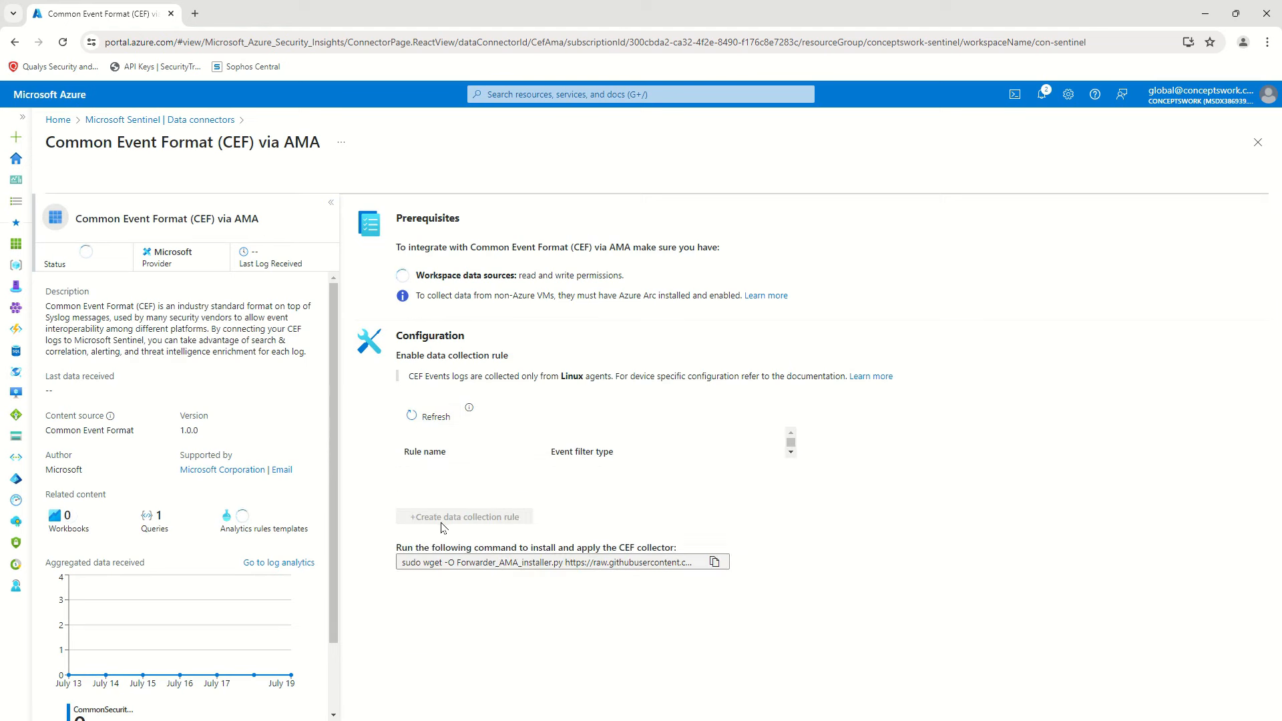
Start a new data collection rule on the CEF via AMA connector and name it Conceptswork-CEF-Dataingestion.
{"action": "left_click", "coordinate": [441, 524]}
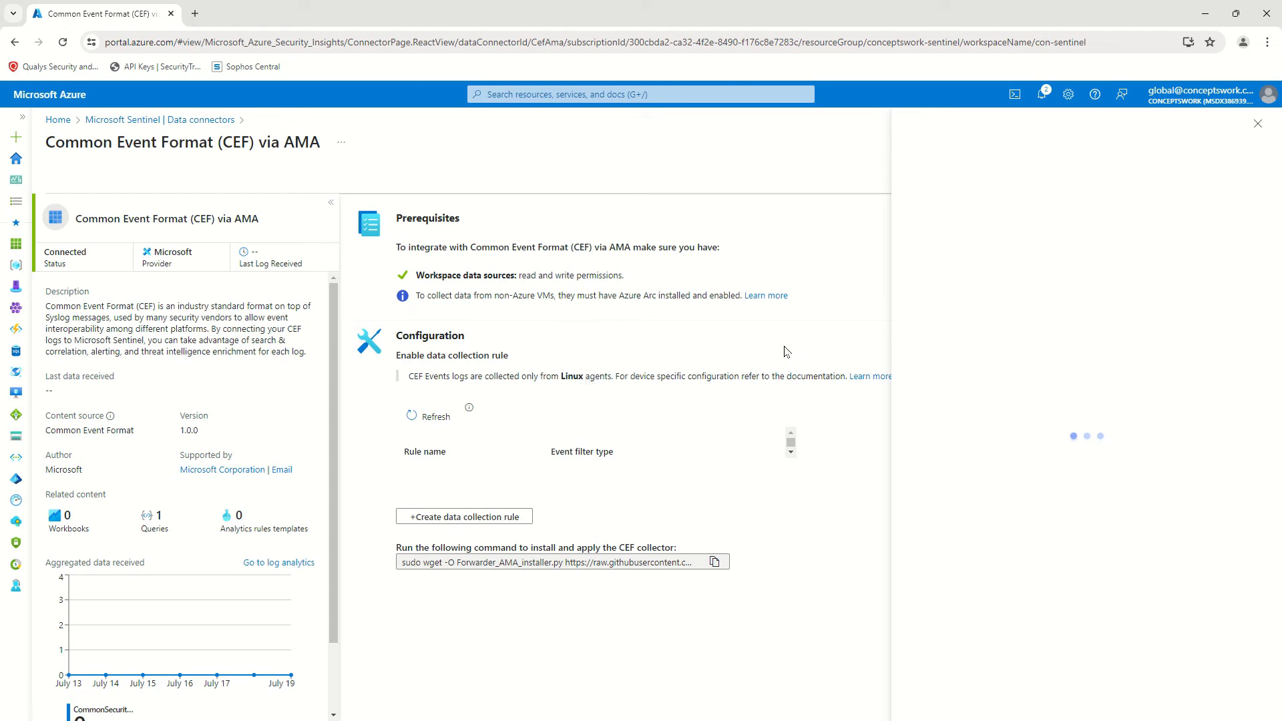
{"action": "double_click", "coordinate": [982, 243]}
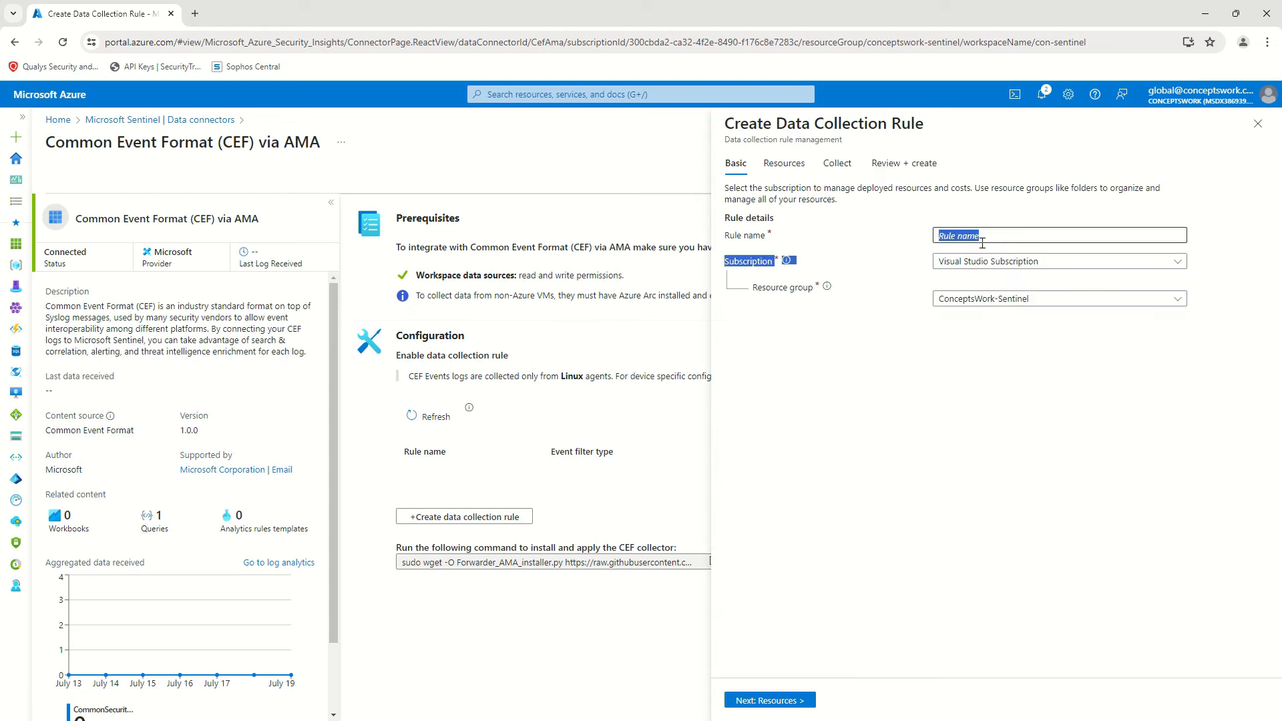
{"action": "left_click", "coordinate": [982, 243]}
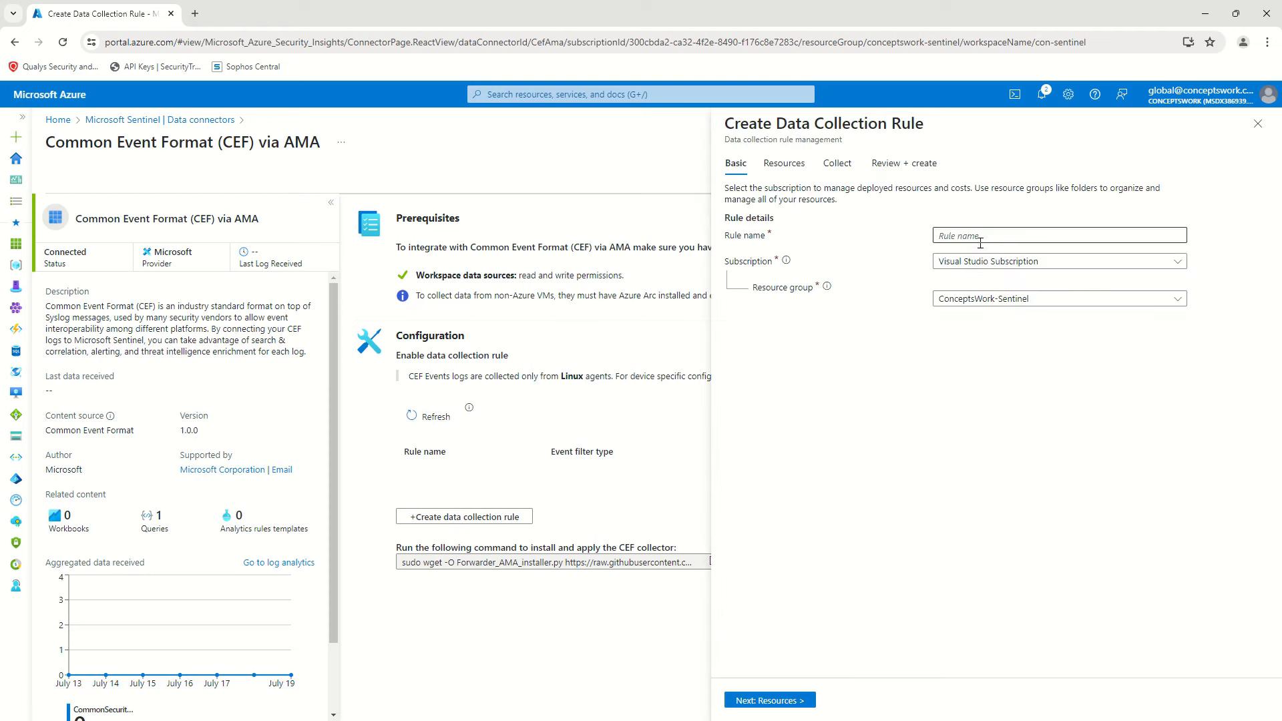
{"action": "left_click", "coordinate": [972, 239]}
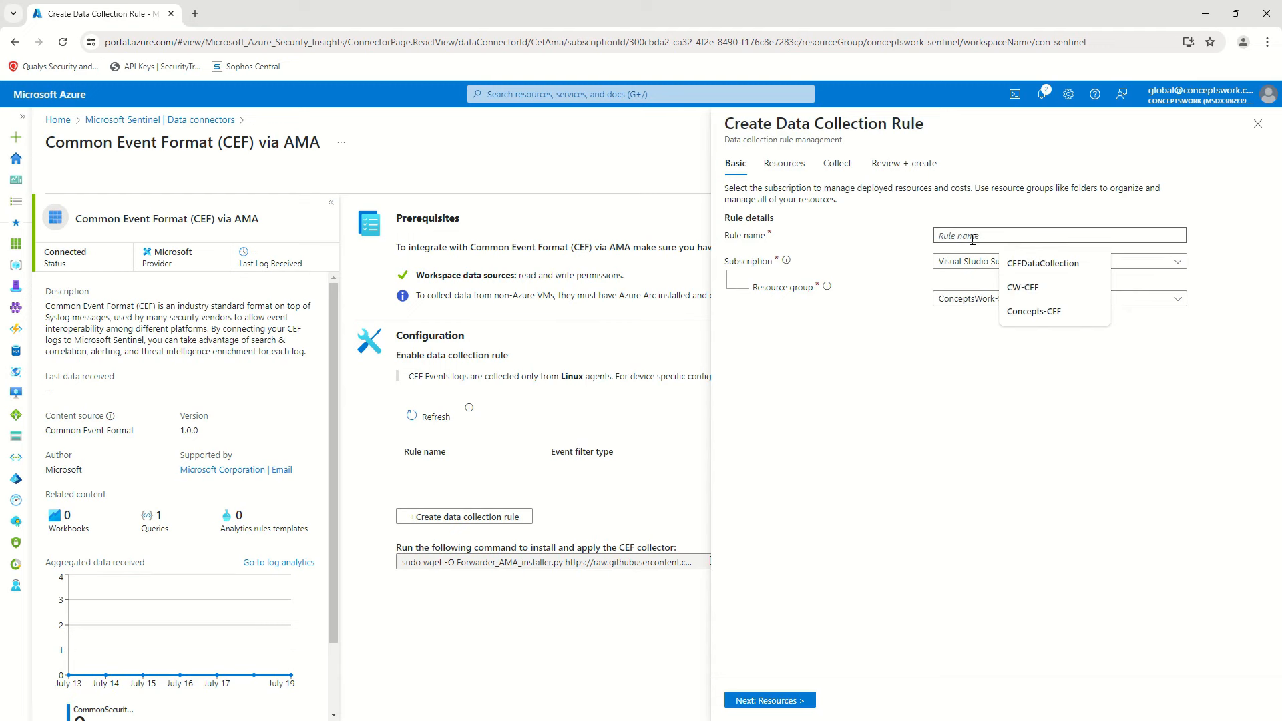
{"action": "type", "text": "Conceptswork-CEF-Dataingestion"}
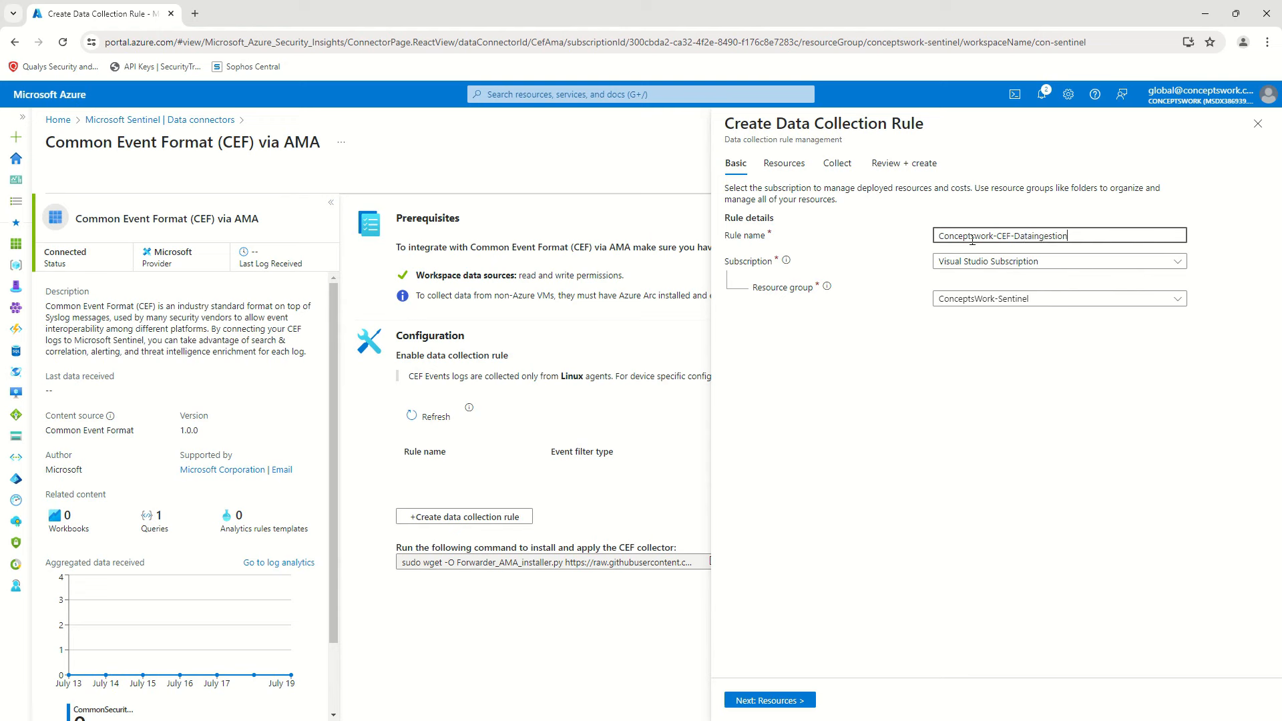
{"action": "left_click", "coordinate": [1009, 432]}
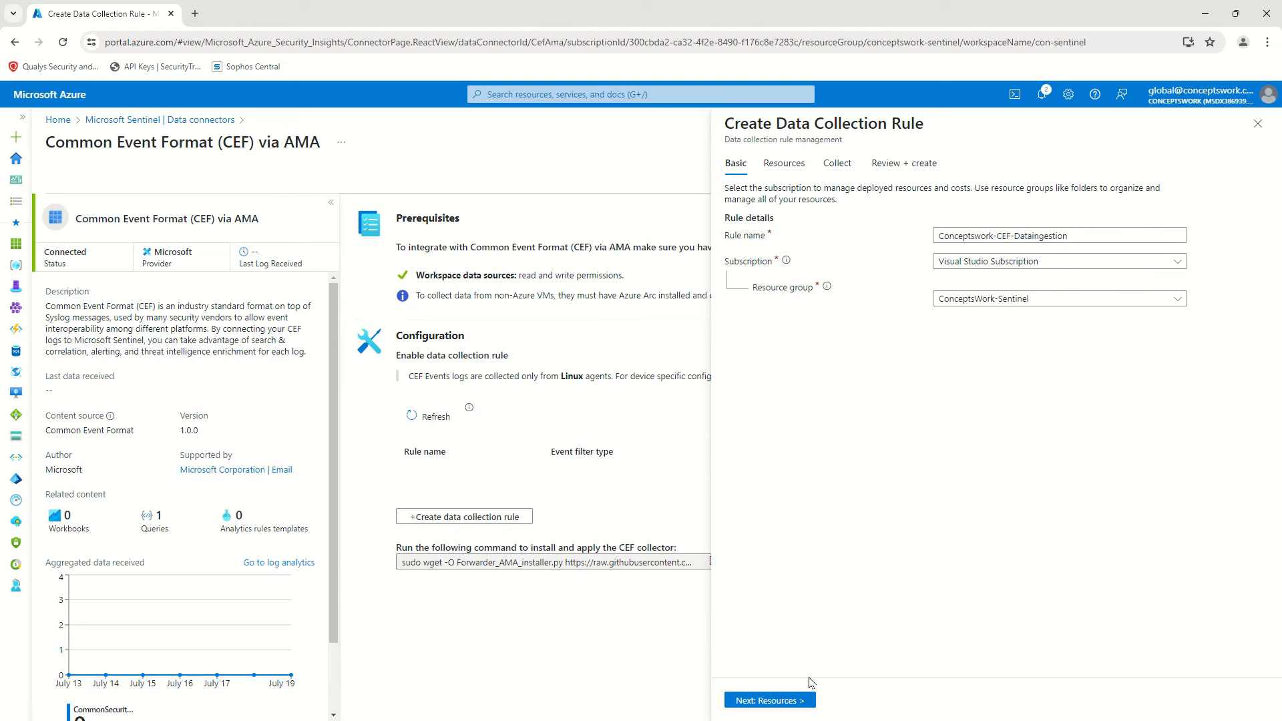
Select conceptswork-cef in Visual Studio Subscription's Arc_Linux_Servers group as the rule's resource and continue to the collection settings.
{"action": "left_click", "coordinate": [770, 700]}
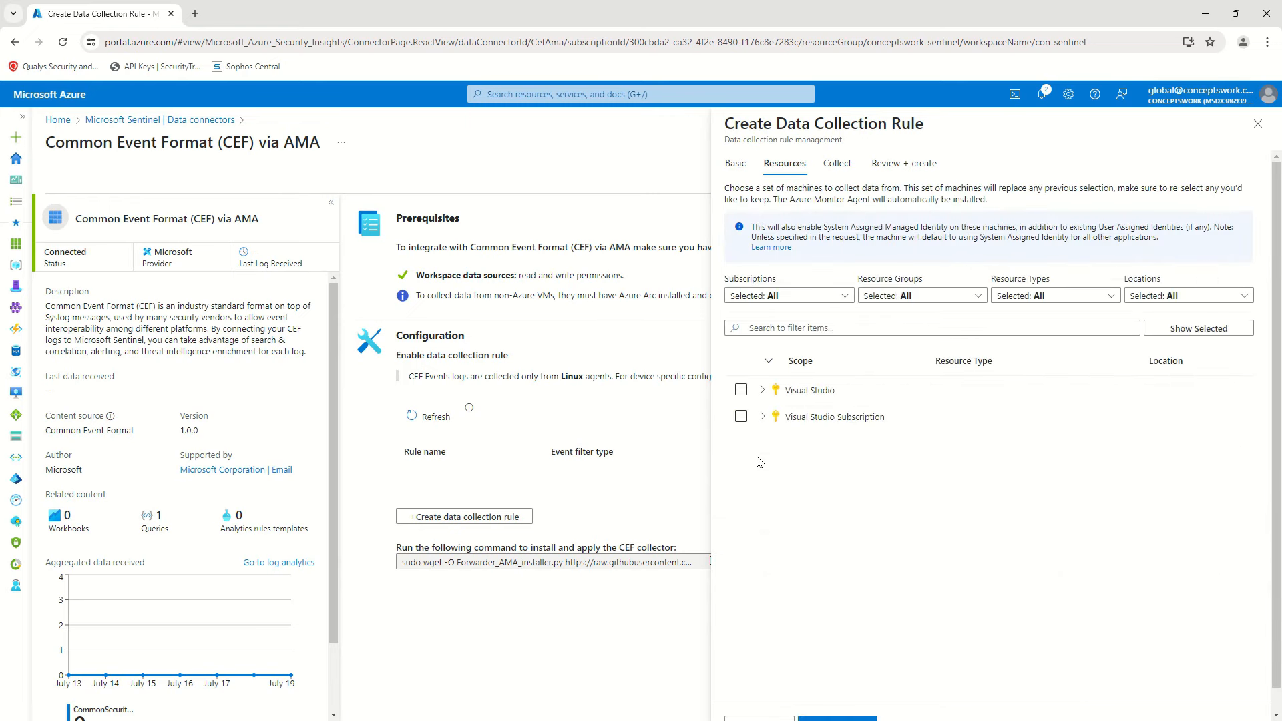
{"action": "left_click", "coordinate": [761, 416]}
{"action": "left_click", "coordinate": [796, 444]}
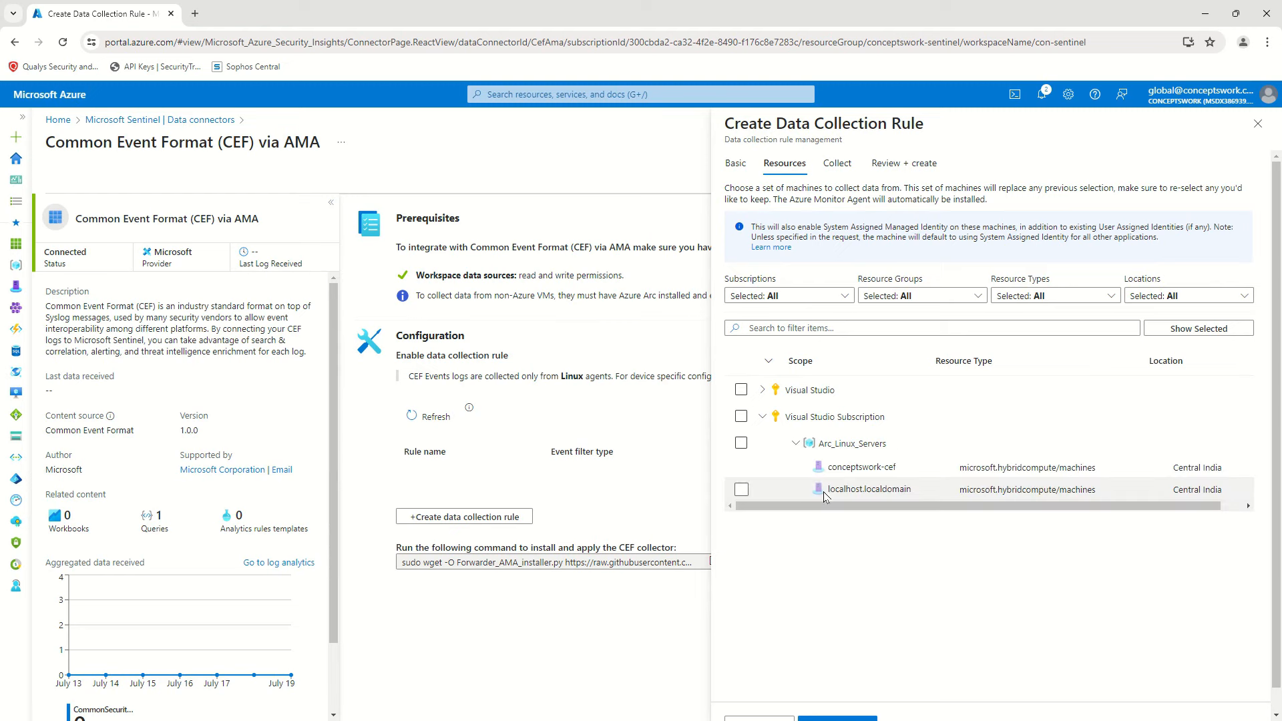
{"action": "left_click", "coordinate": [741, 467]}
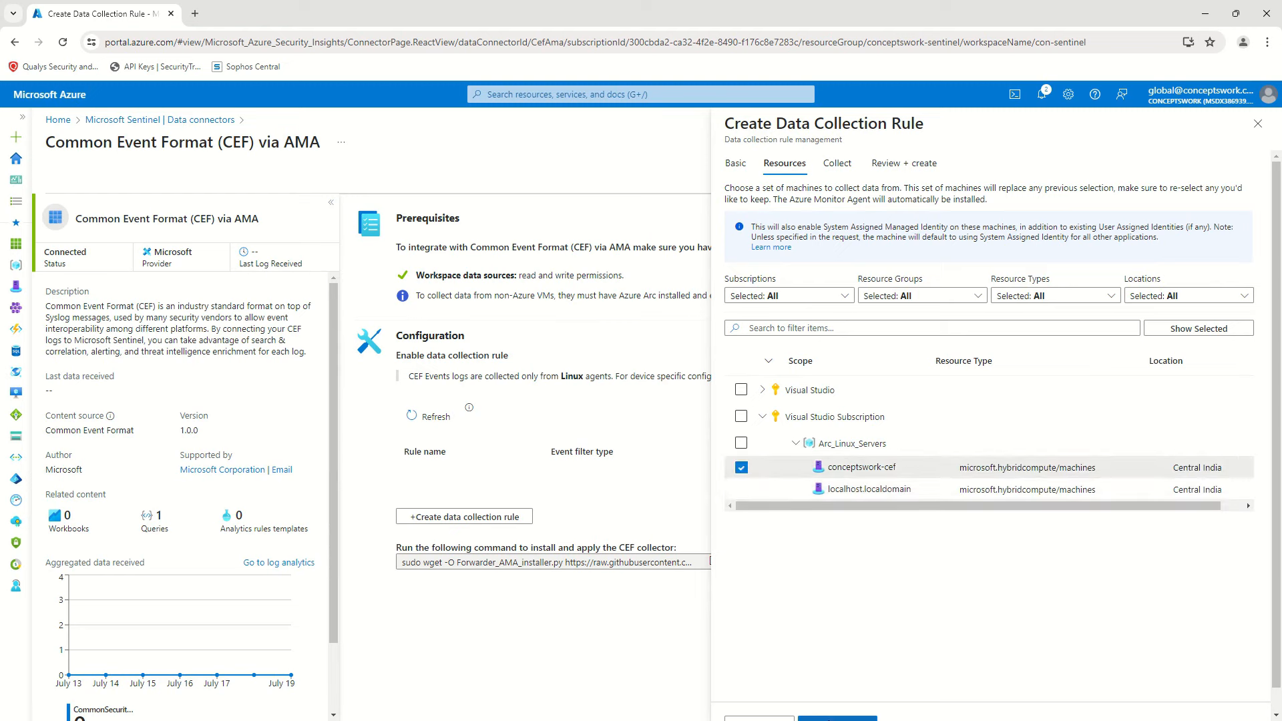
{"action": "left_click", "coordinate": [825, 719]}
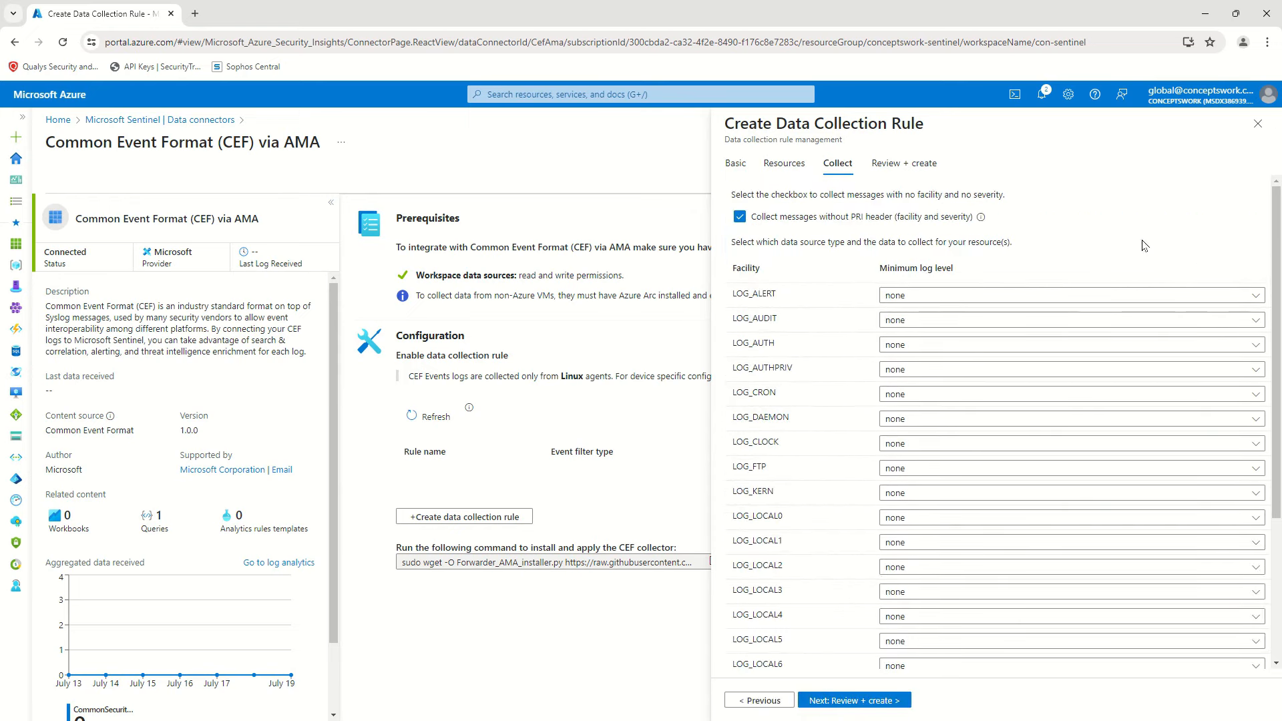
Set the minimum log level to LOG_DEBUG for LOG_ALERT, LOG_AUDIT, LOG_AUTH, LOG_AUTHPRIV, LOG_CRON and LOG_DAEMON.
{"action": "left_click", "coordinate": [936, 304]}
{"action": "left_click", "coordinate": [955, 339]}
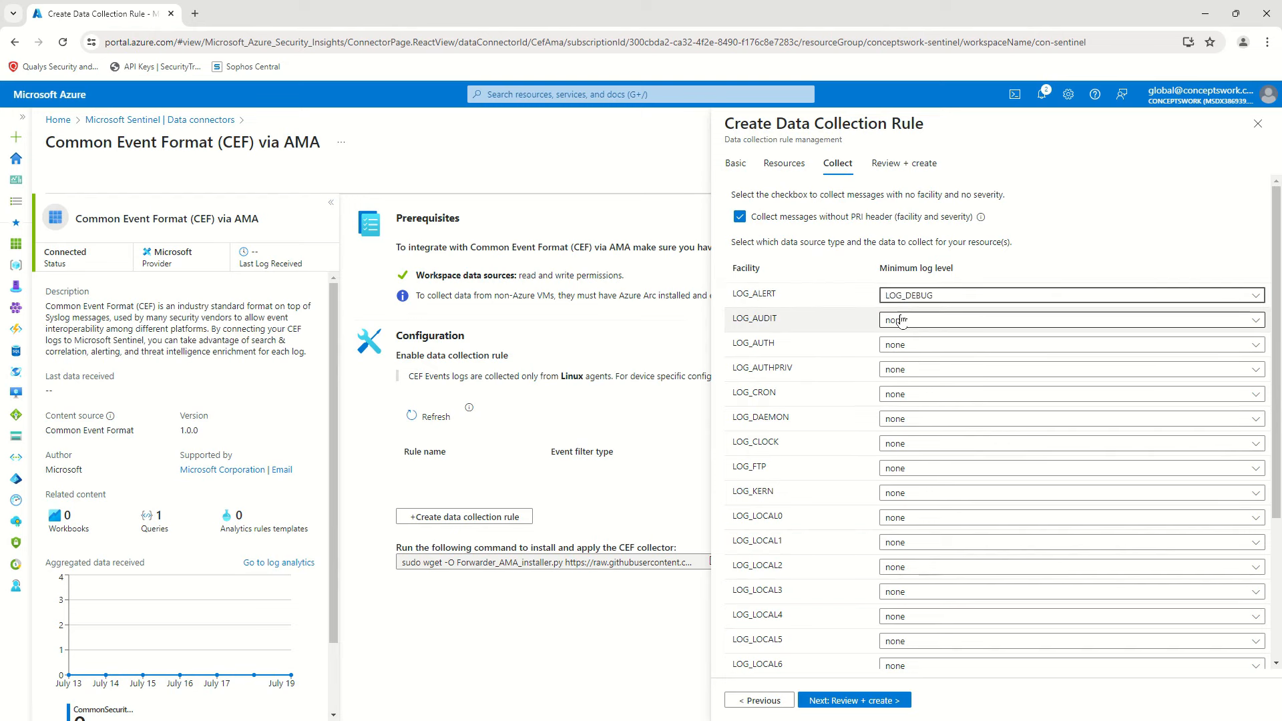
{"action": "left_click", "coordinate": [924, 322]}
{"action": "left_click", "coordinate": [927, 364]}
{"action": "left_click", "coordinate": [930, 345]}
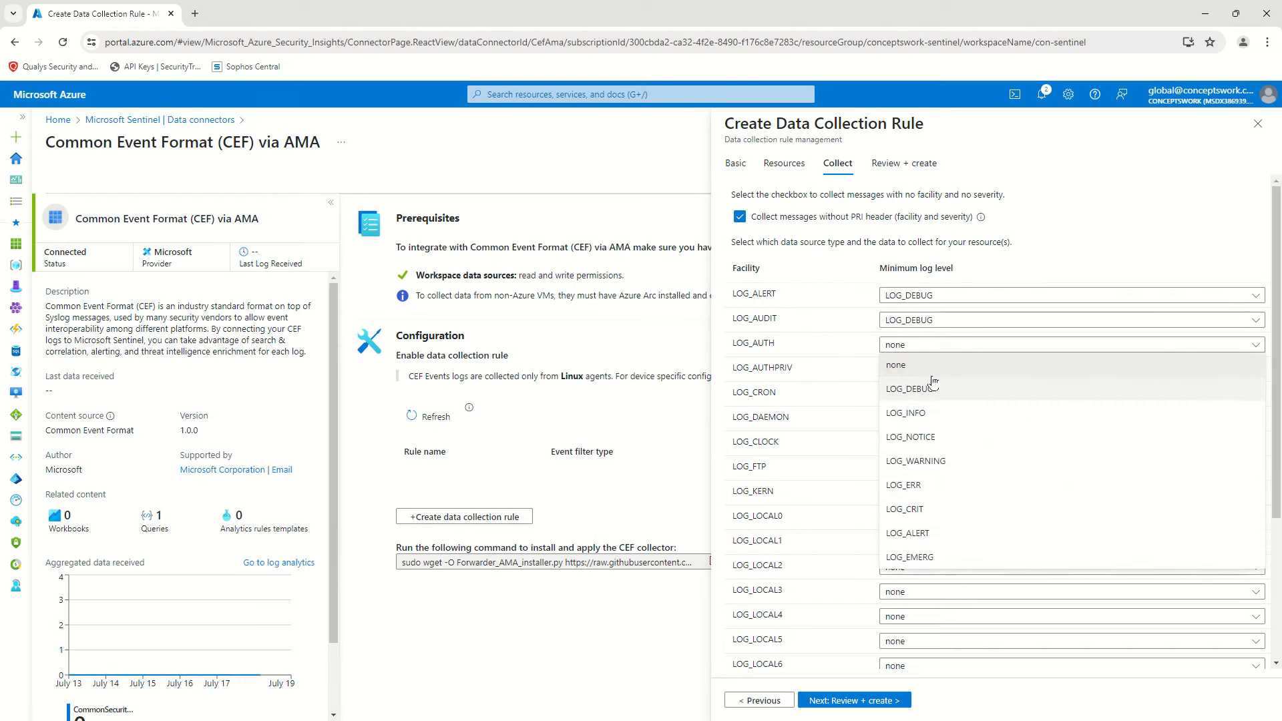
{"action": "left_click", "coordinate": [932, 389]}
{"action": "left_click", "coordinate": [928, 369]}
{"action": "left_click", "coordinate": [924, 414]}
{"action": "left_click", "coordinate": [921, 395]}
{"action": "left_click", "coordinate": [922, 439]}
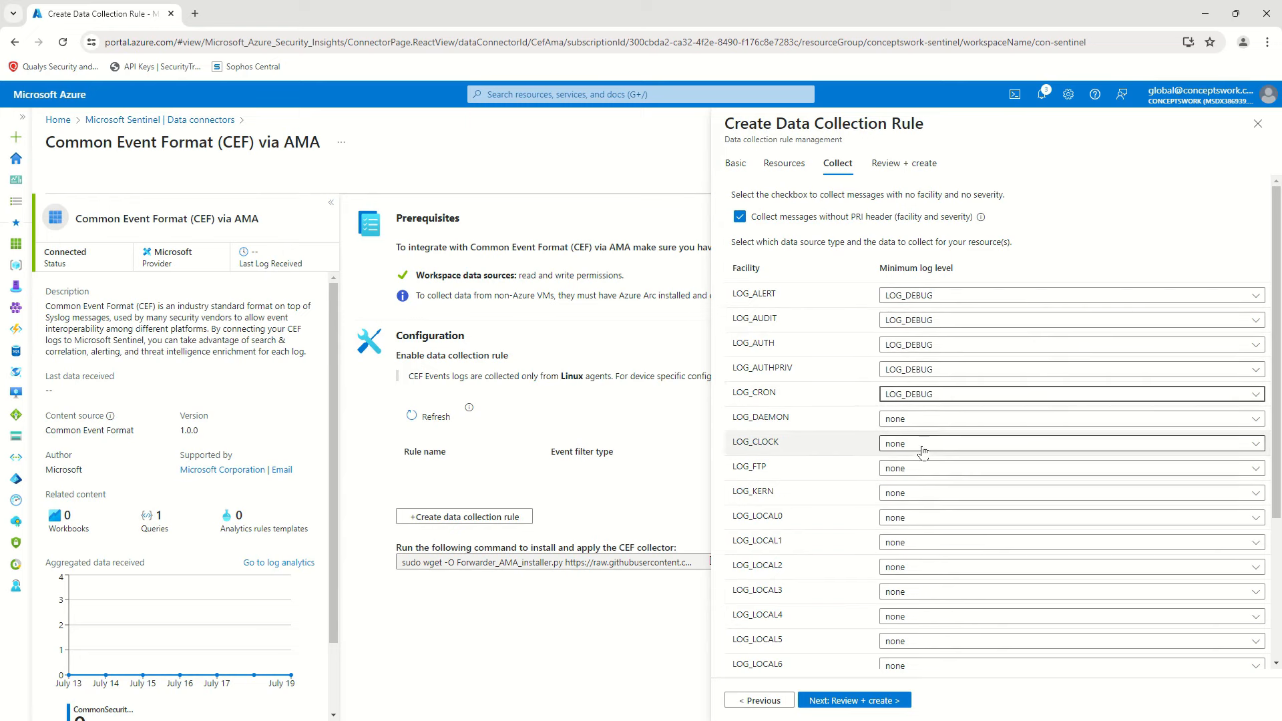
{"action": "left_click", "coordinate": [915, 420]}
{"action": "left_click", "coordinate": [916, 463]}
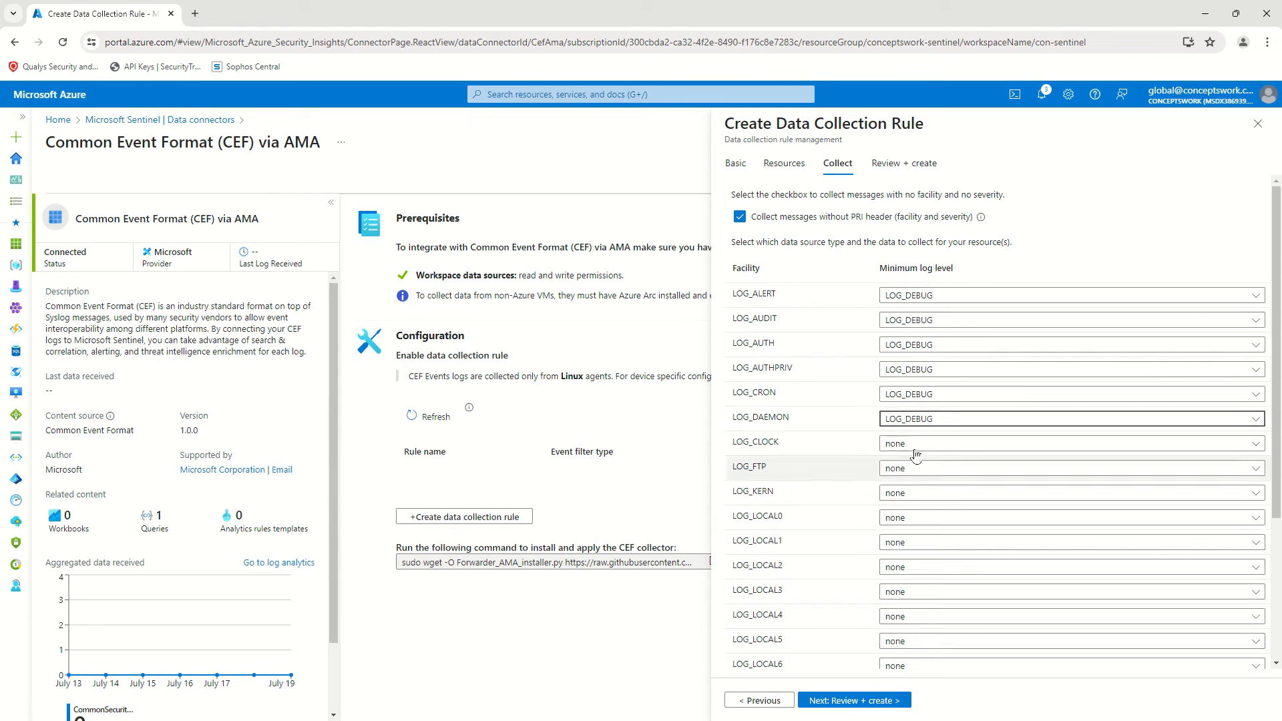
Set the minimum log level to LOG_DEBUG for LOG_CLOCK, LOG_FTP and LOG_KERN.
{"action": "scroll", "coordinate": [968, 384], "scroll_direction": "down", "scroll_amount": 1}
{"action": "left_click", "coordinate": [920, 376]}
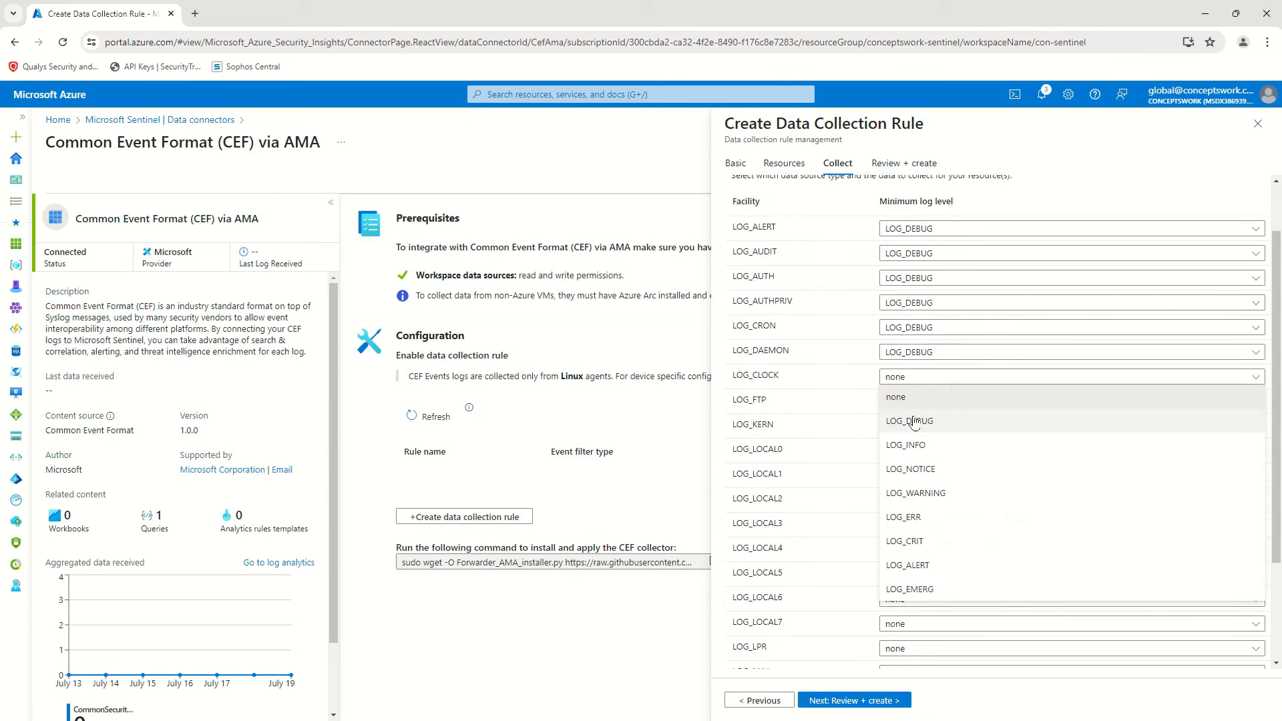
{"action": "left_click", "coordinate": [912, 421]}
{"action": "left_click", "coordinate": [910, 403]}
{"action": "left_click", "coordinate": [909, 445]}
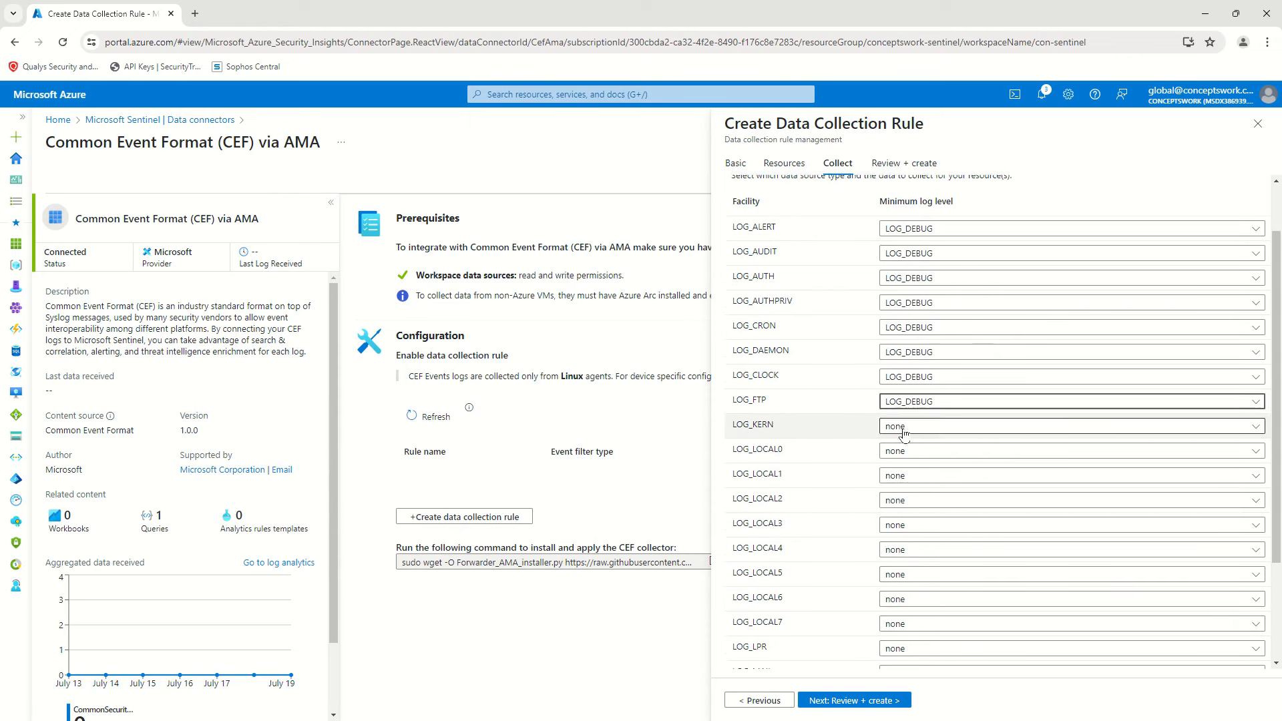
{"action": "left_click", "coordinate": [908, 426]}
{"action": "left_click", "coordinate": [909, 470]}
Set the minimum log level to LOG_DEBUG for LOG_LOCAL0, LOG_LOCAL1, LOG_LOCAL2 and LOG_LOCAL3.
{"action": "left_click", "coordinate": [906, 452]}
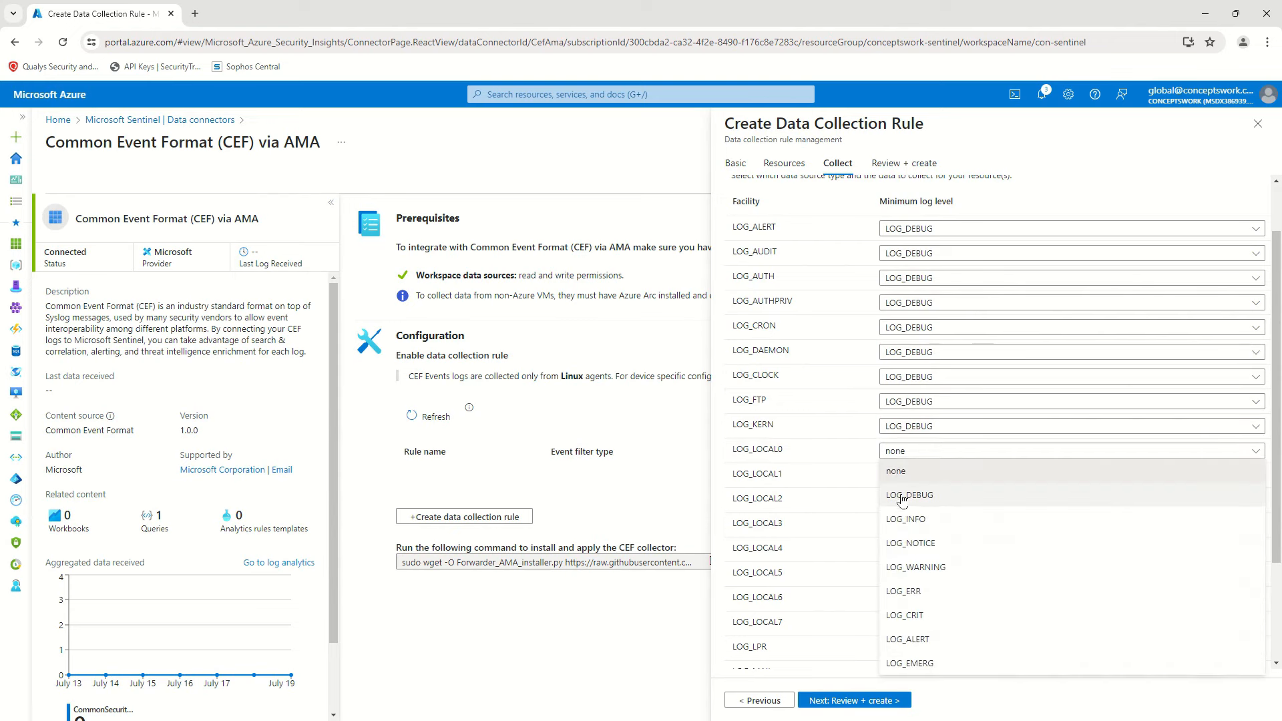
{"action": "left_click", "coordinate": [908, 495]}
{"action": "left_click", "coordinate": [910, 475]}
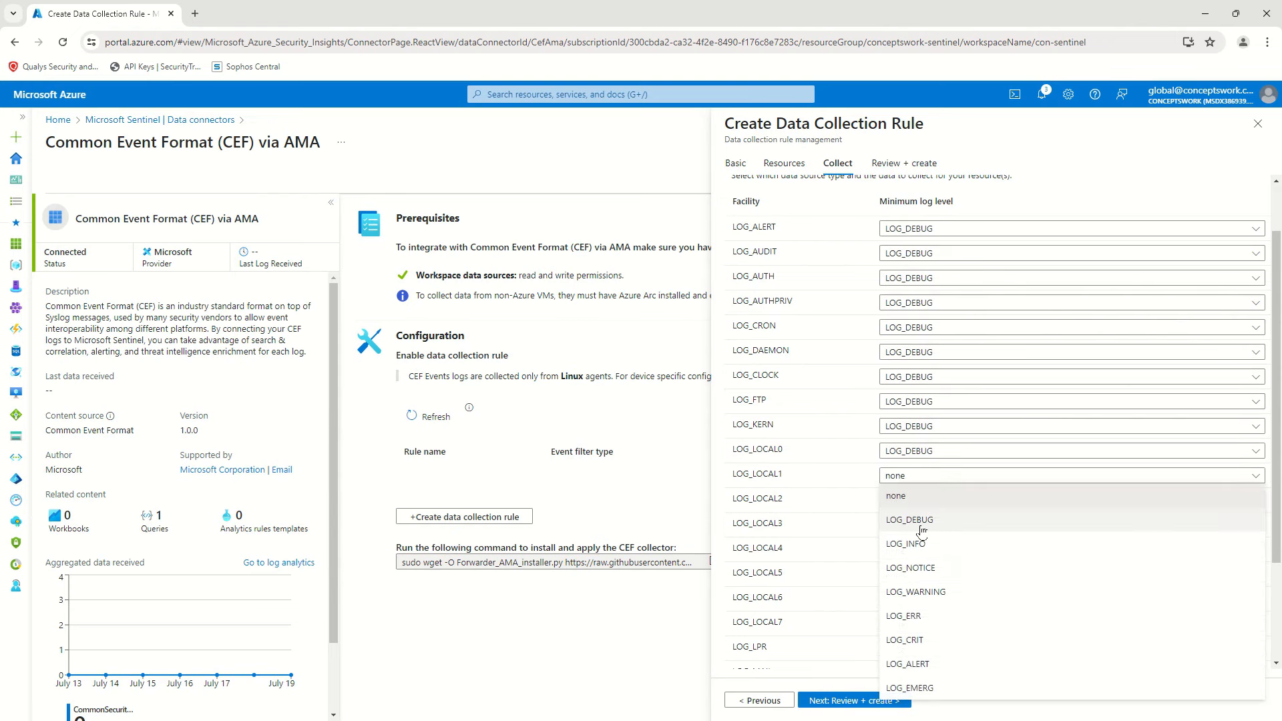
{"action": "left_click", "coordinate": [910, 519]}
{"action": "left_click", "coordinate": [909, 501]}
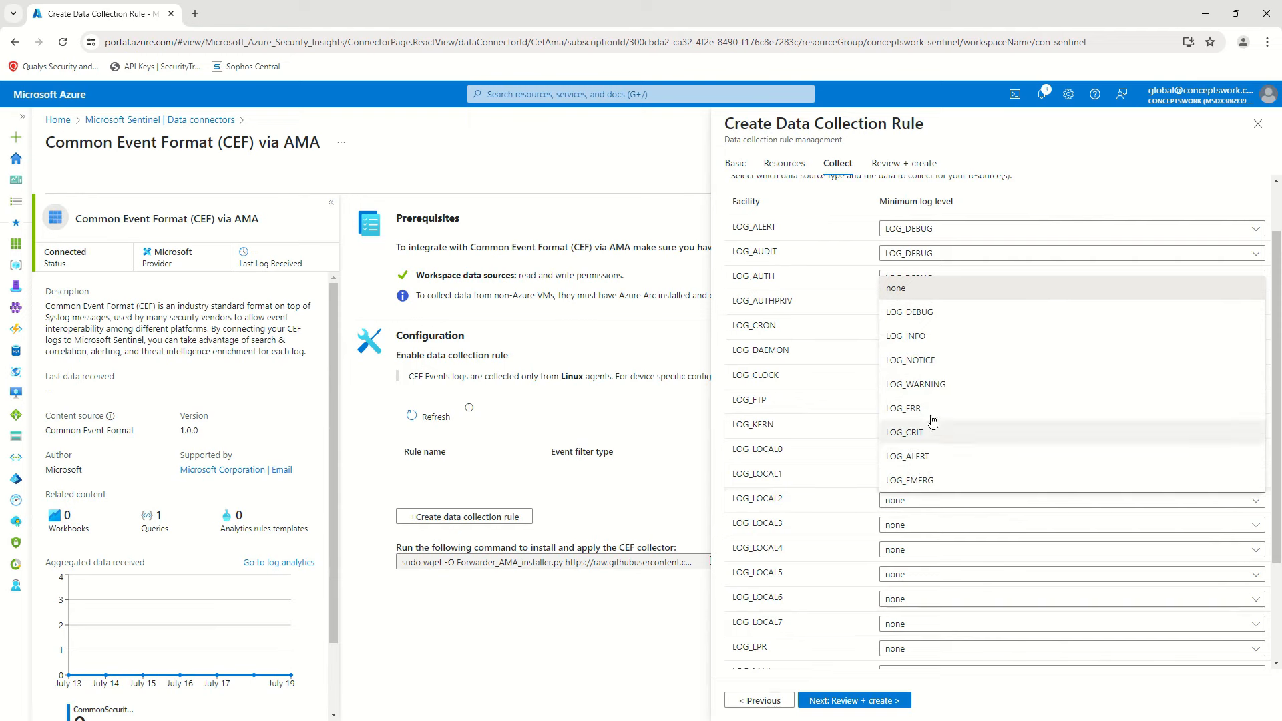
{"action": "left_click", "coordinate": [934, 311]}
{"action": "scroll", "coordinate": [928, 414], "scroll_direction": "down", "scroll_amount": 2}
{"action": "left_click", "coordinate": [916, 391]}
{"action": "left_click", "coordinate": [920, 435]}
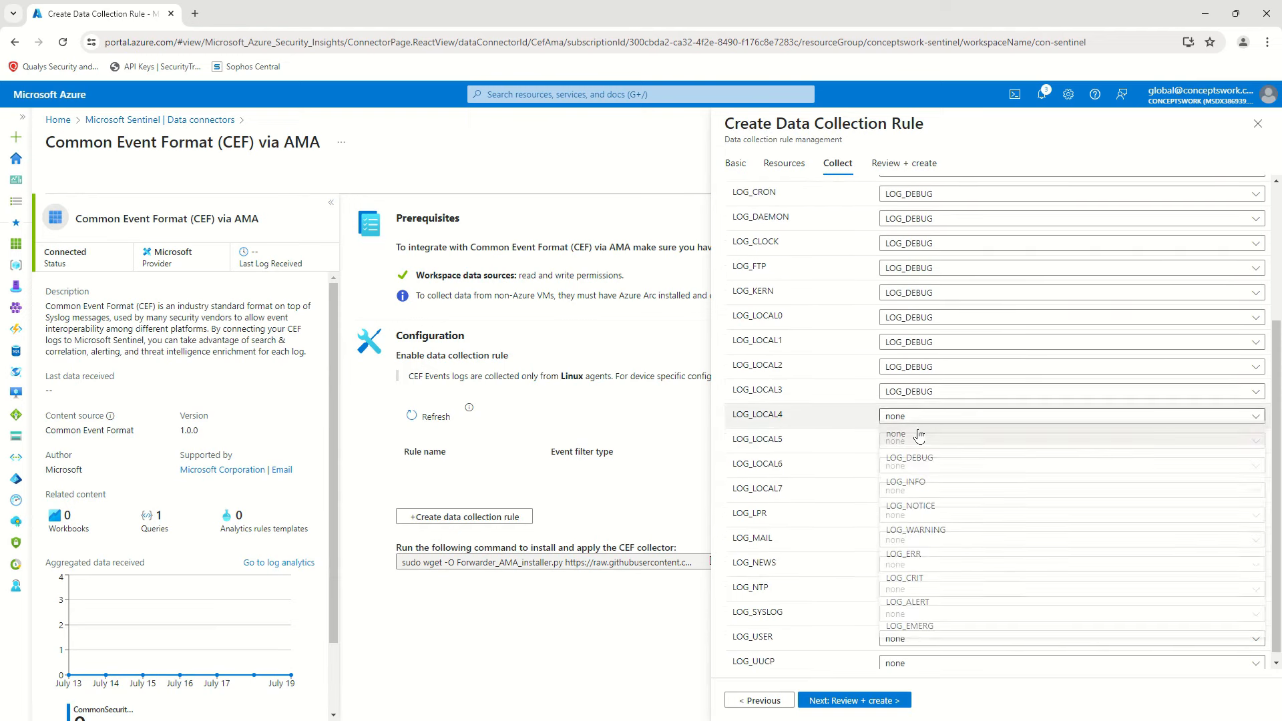
Set the minimum log level to LOG_DEBUG for LOG_LOCAL4, LOG_LOCAL5, LOG_LOCAL6 and LOG_LOCAL7.
{"action": "left_click", "coordinate": [935, 416]}
{"action": "left_click", "coordinate": [938, 459]}
{"action": "left_click", "coordinate": [922, 440]}
{"action": "left_click", "coordinate": [915, 485]}
{"action": "left_click", "coordinate": [901, 468]}
{"action": "left_click", "coordinate": [911, 510]}
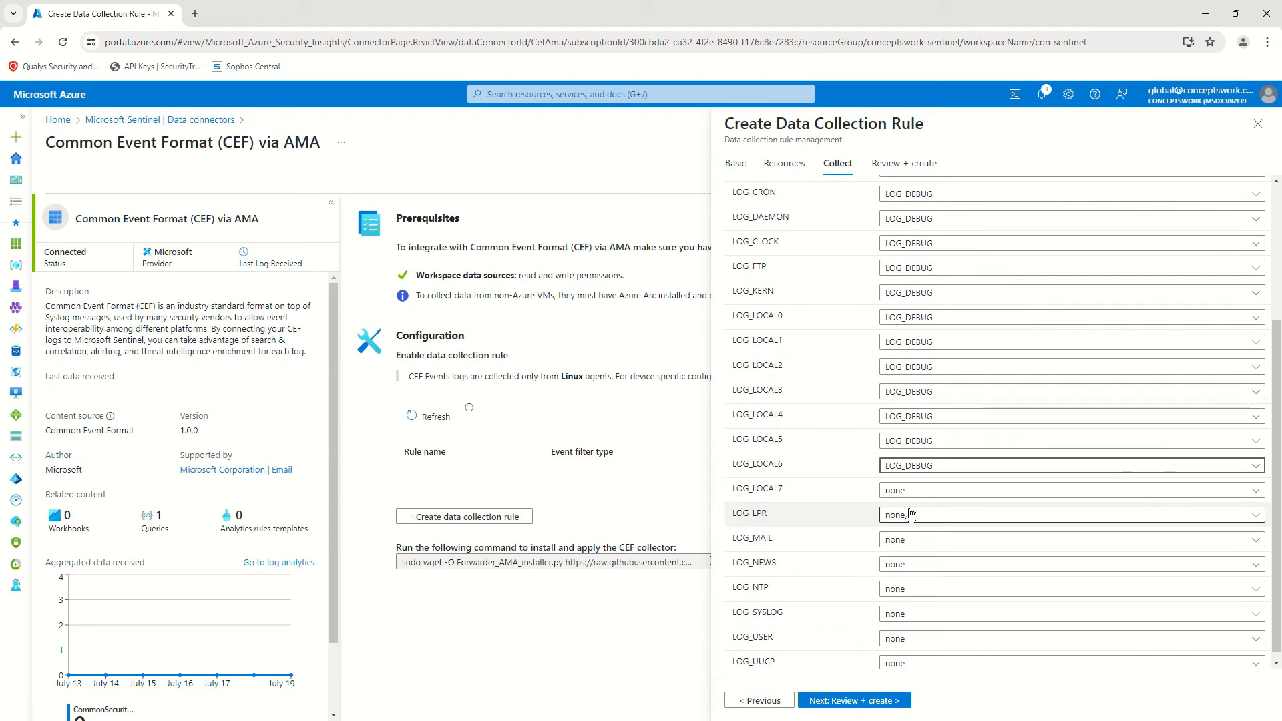
{"action": "left_click", "coordinate": [904, 492]}
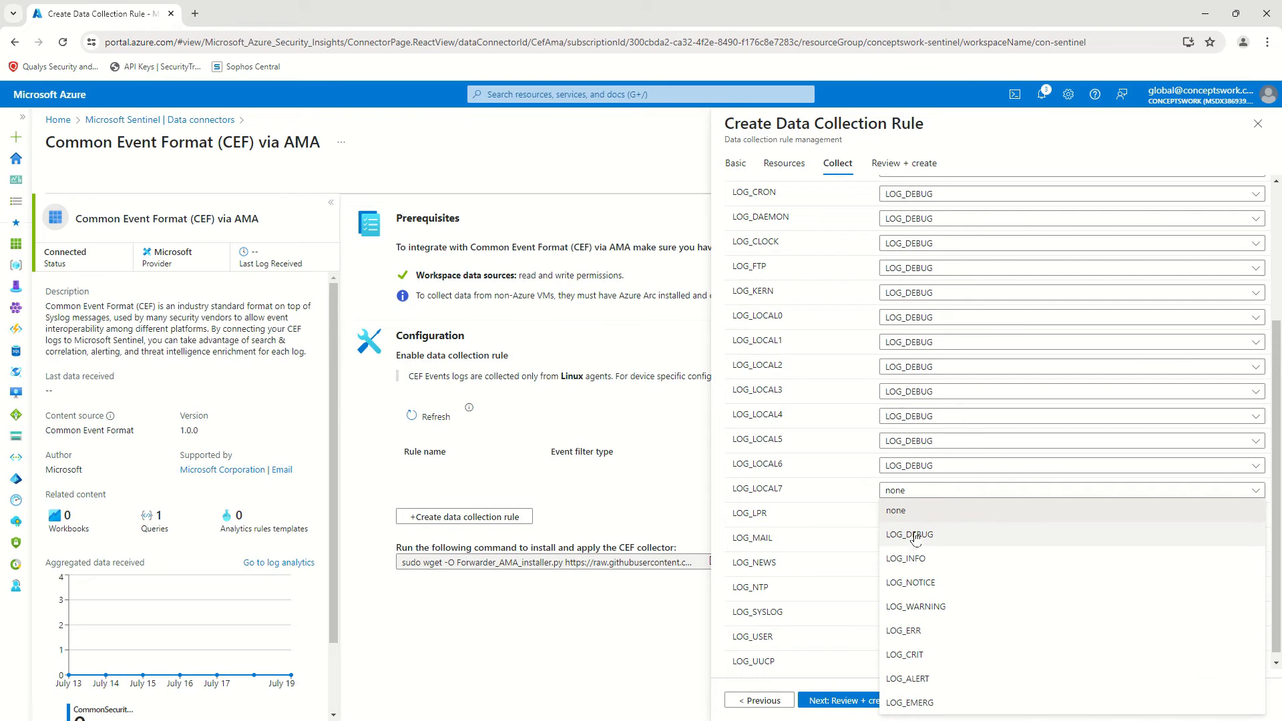
{"action": "left_click", "coordinate": [911, 534]}
Set the minimum log level to LOG_DEBUG for LOG_LPR, LOG_MAIL, LOG_NEWS and LOG_NTP.
{"action": "left_click", "coordinate": [913, 516]}
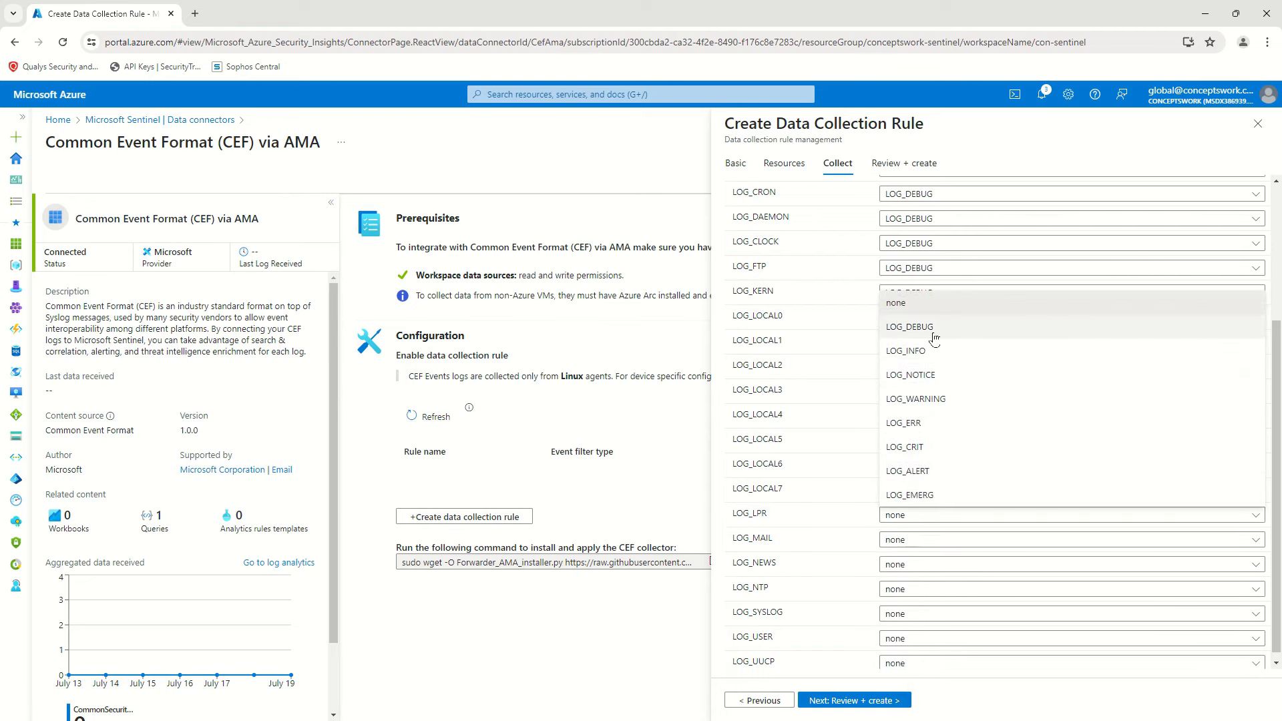
{"action": "left_click", "coordinate": [907, 329]}
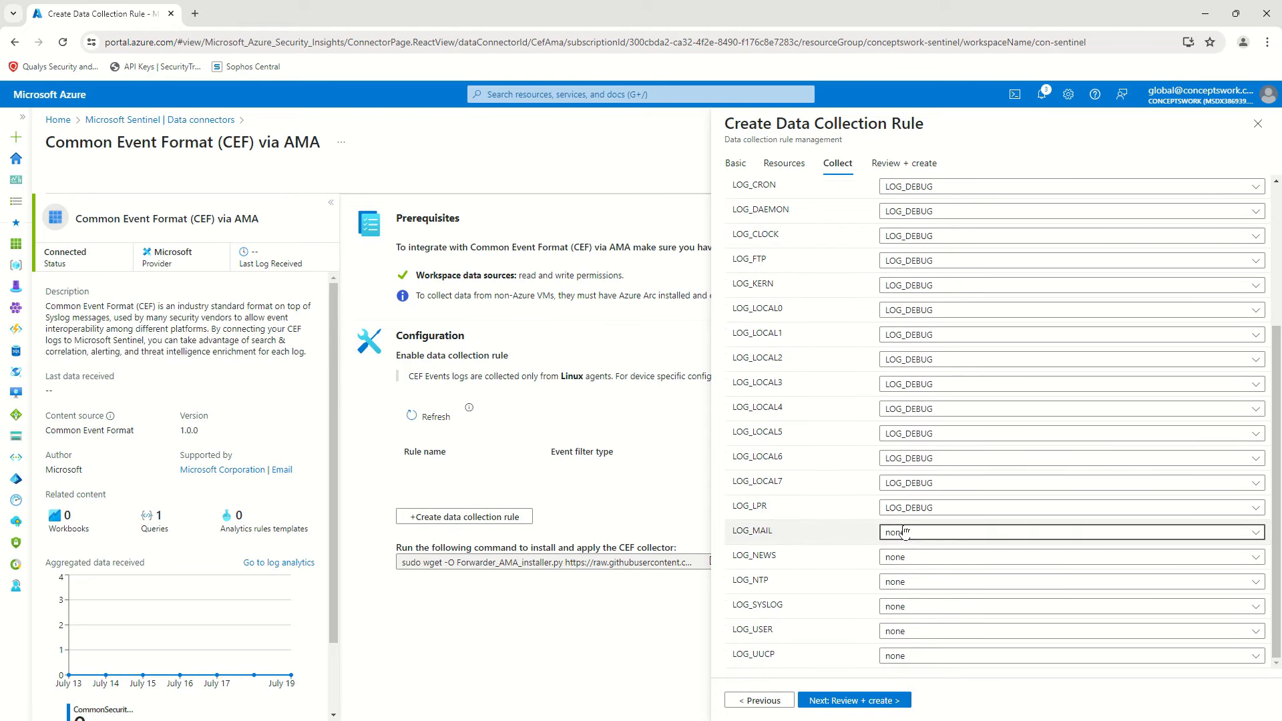
{"action": "left_click", "coordinate": [907, 531]}
{"action": "left_click", "coordinate": [909, 343]}
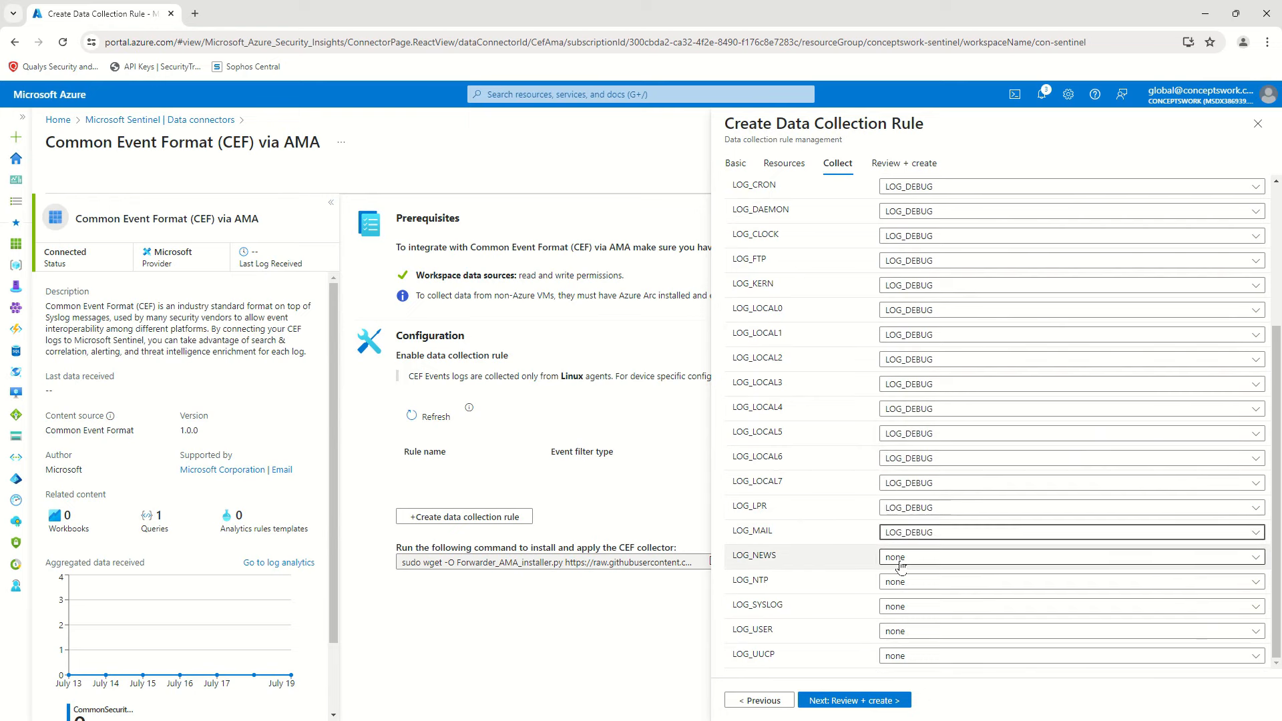
{"action": "left_click", "coordinate": [902, 557]}
{"action": "left_click", "coordinate": [913, 369]}
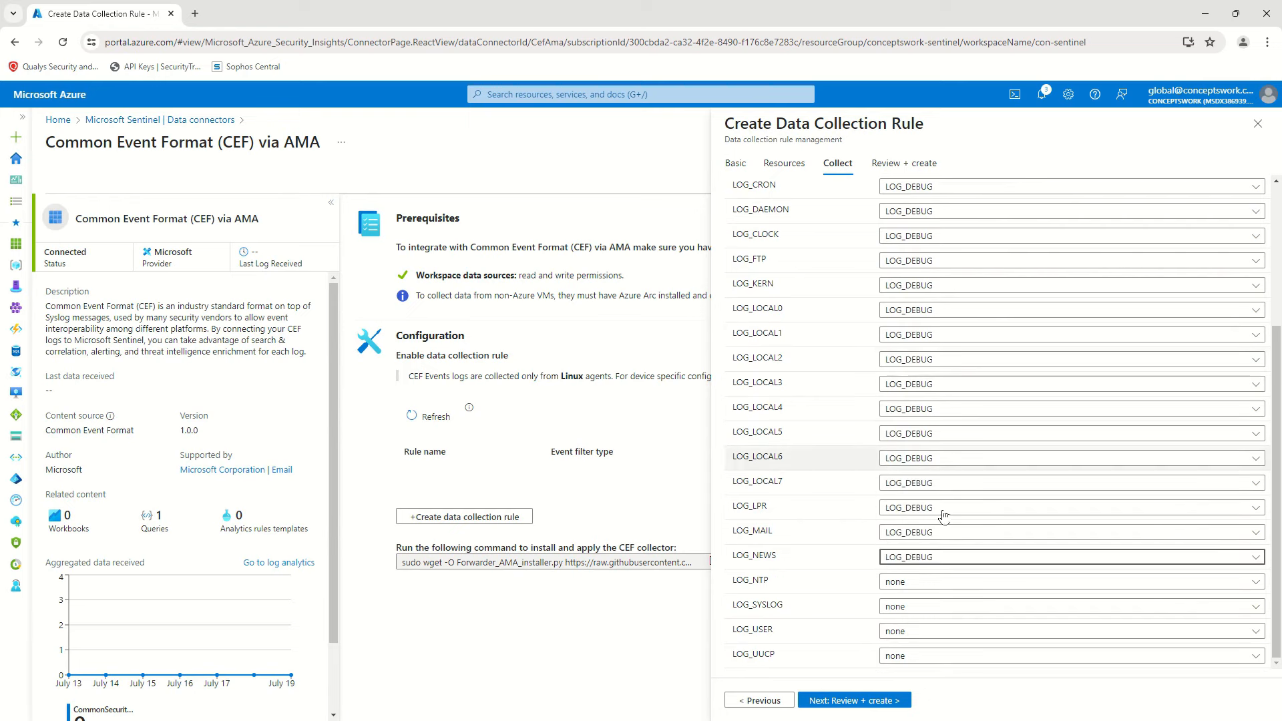
{"action": "left_click", "coordinate": [904, 582]}
{"action": "left_click", "coordinate": [920, 396]}
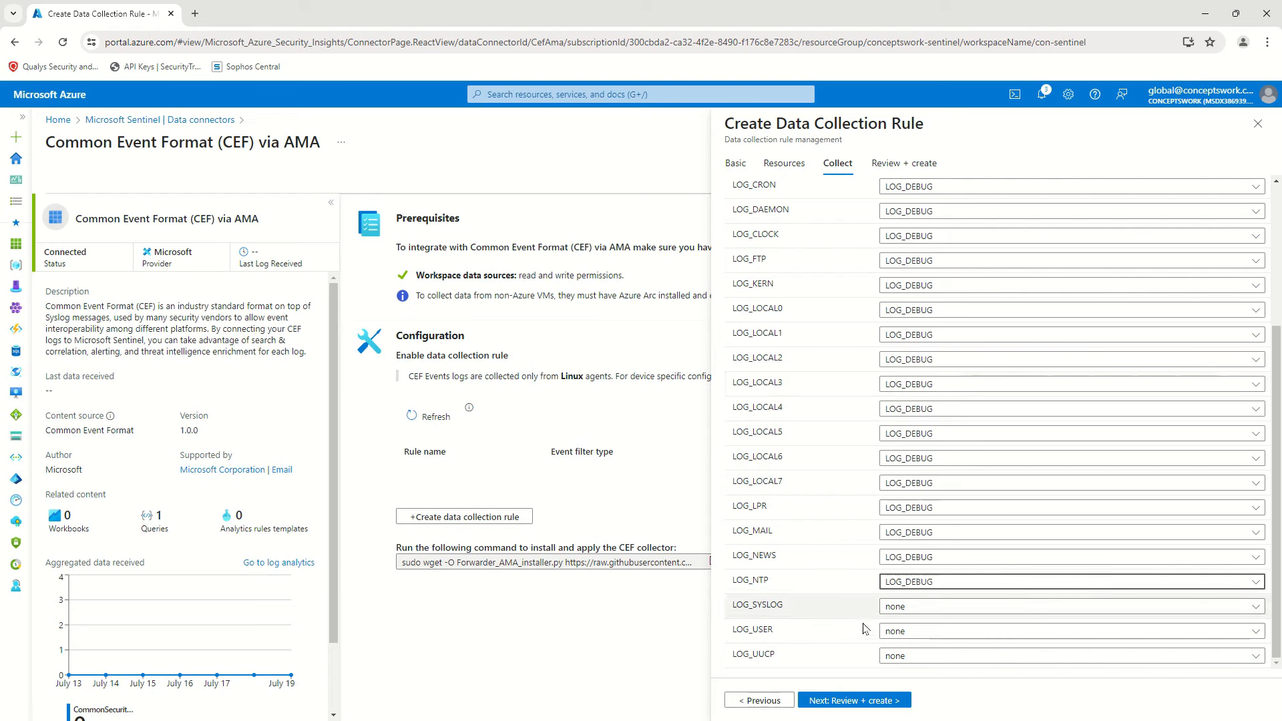
Set the minimum log level to LOG_DEBUG for LOG_SYSLOG, LOG_USER and LOG_UUCP.
{"action": "left_click", "coordinate": [907, 606]}
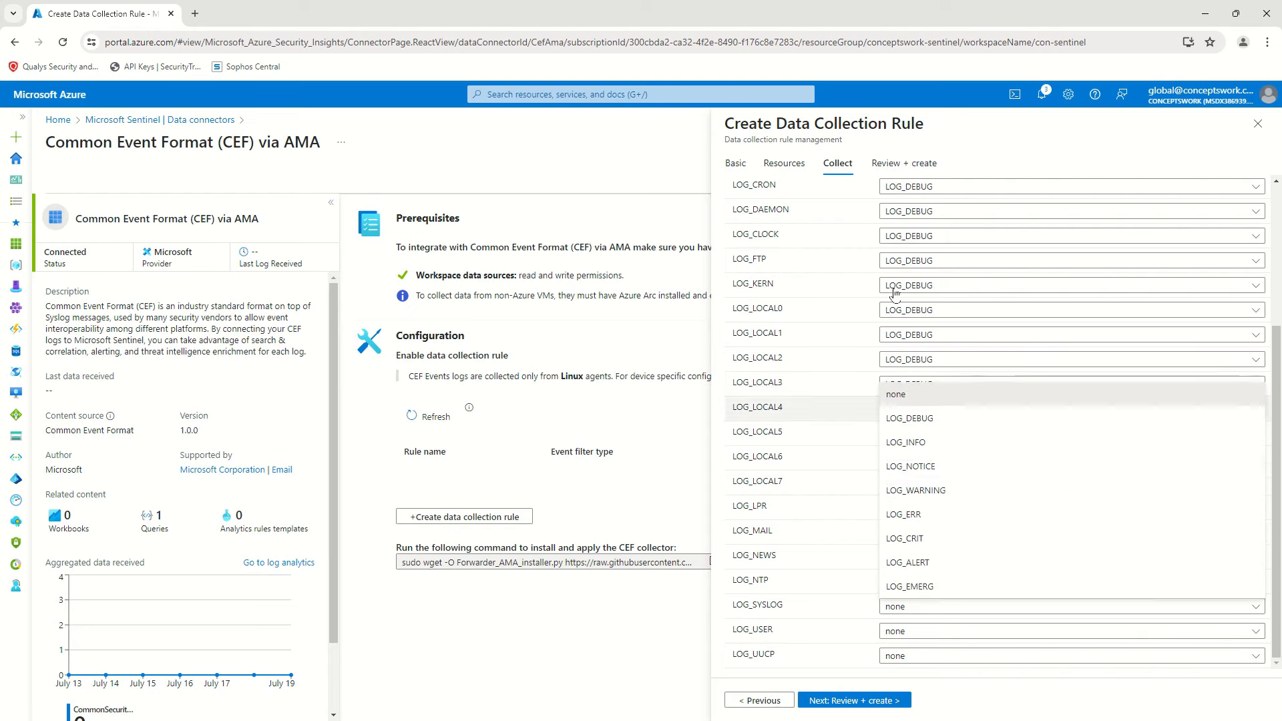
{"action": "left_click", "coordinate": [920, 431]}
{"action": "left_click", "coordinate": [922, 631]}
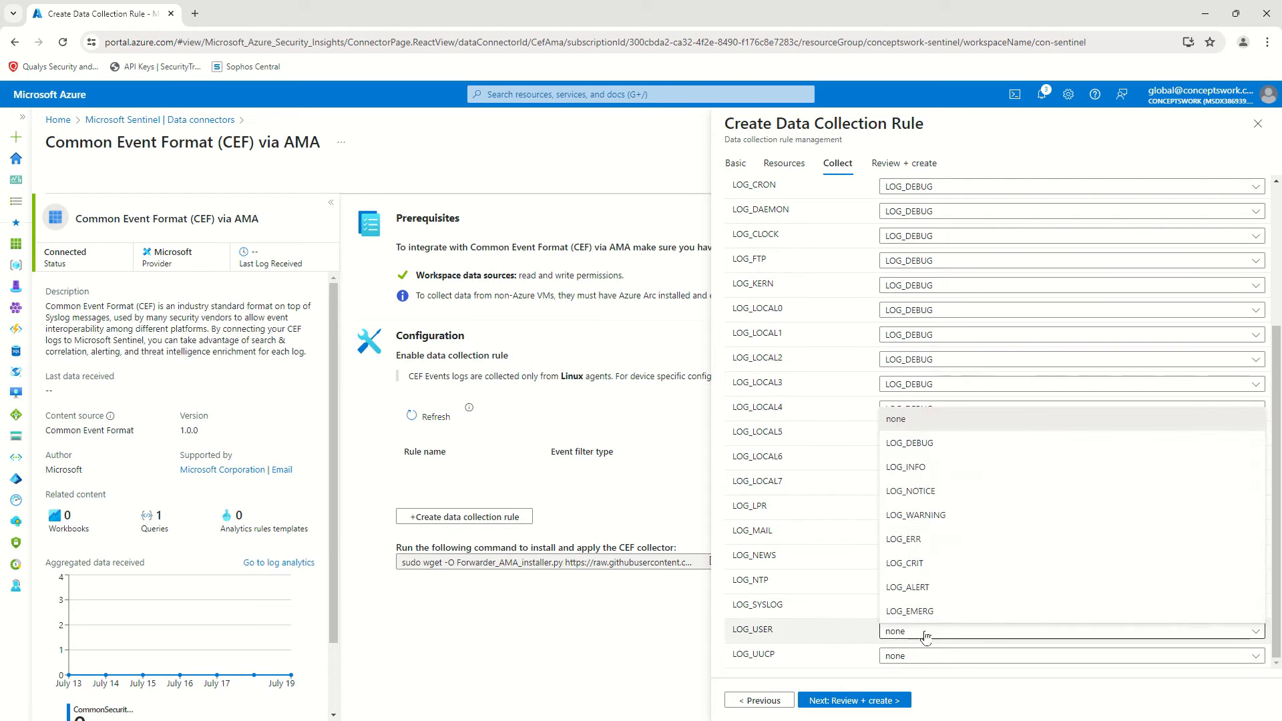
{"action": "left_click", "coordinate": [920, 441]}
{"action": "left_click", "coordinate": [928, 656]}
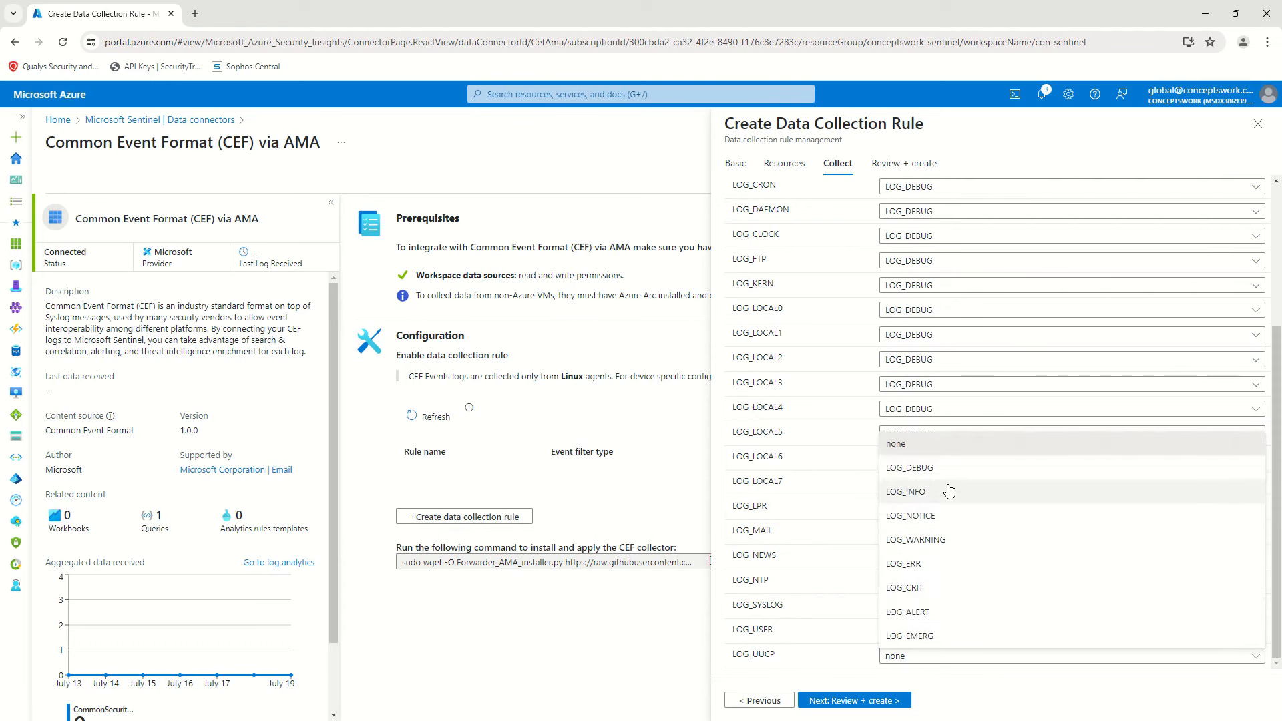
{"action": "left_click", "coordinate": [980, 479]}
Check the facility log levels, continue to the review and create the data collection rule.
{"action": "scroll", "coordinate": [980, 479], "scroll_direction": "up", "scroll_amount": 3}
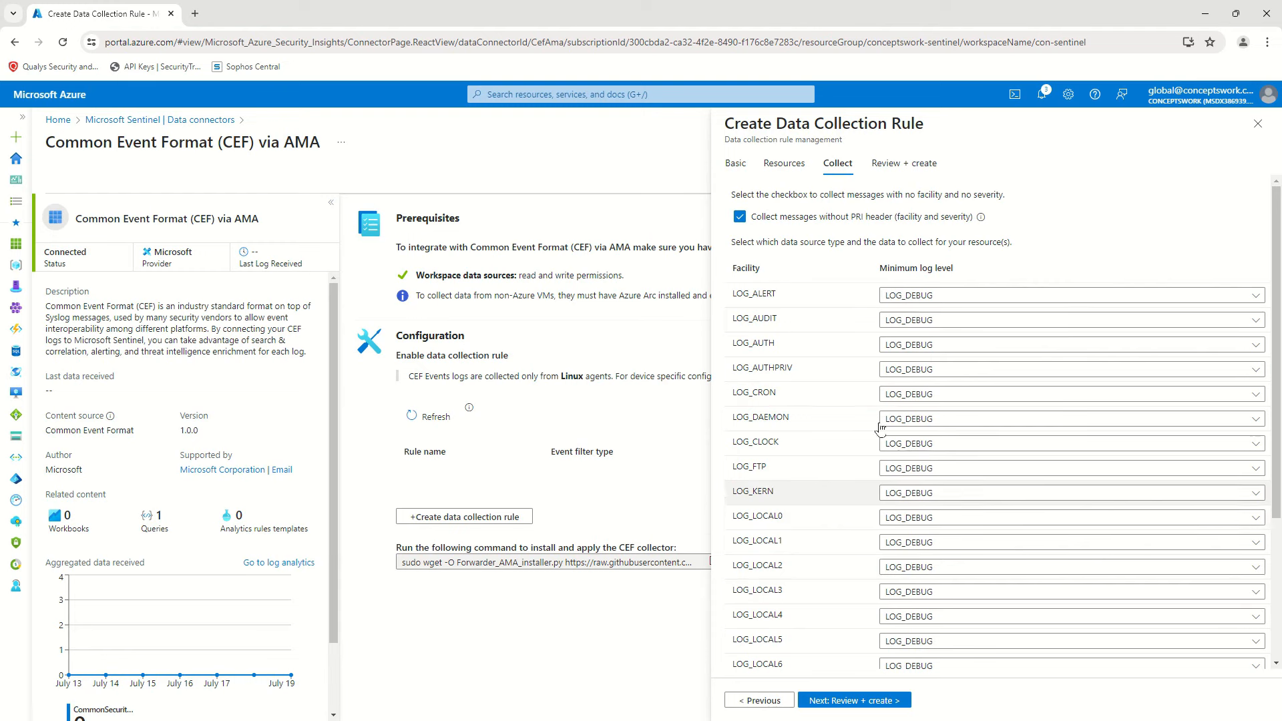
{"action": "left_click", "coordinate": [833, 701]}
{"action": "left_click", "coordinate": [822, 695]}
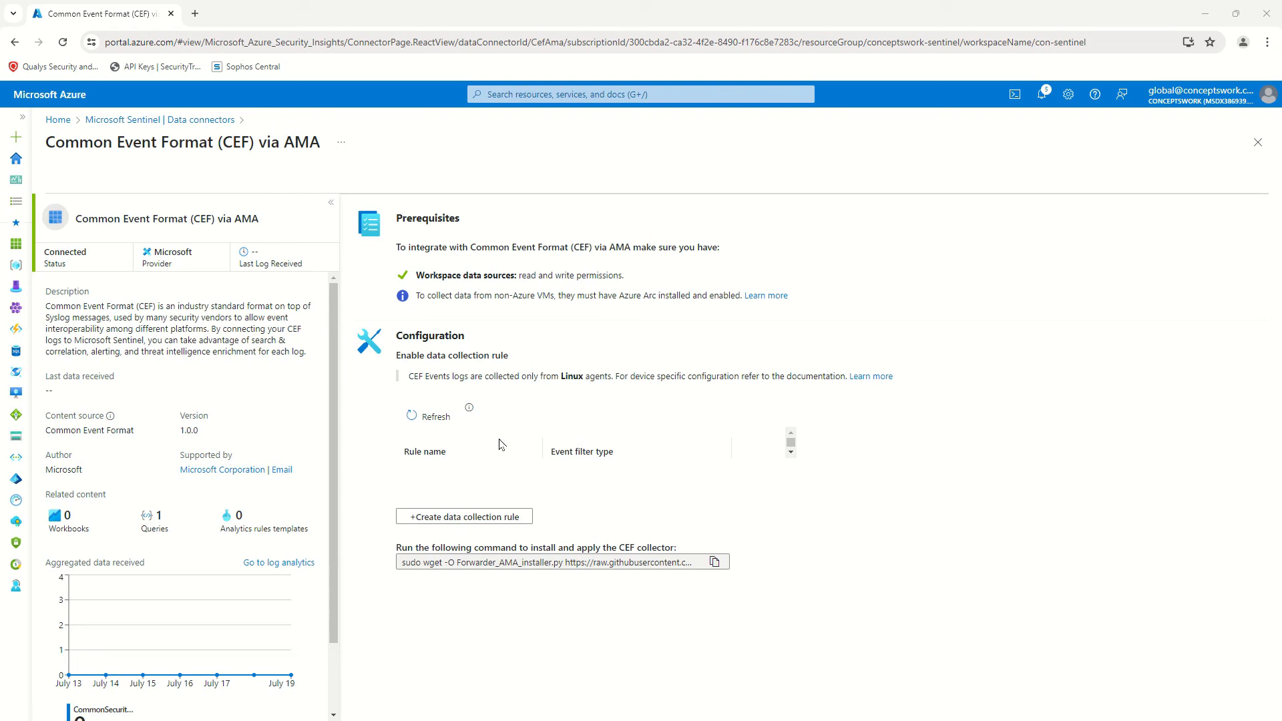
Switch to the root Terminal window on the LinuxVM-CEF remote desktop.
{"action": "left_click", "coordinate": [502, 445]}
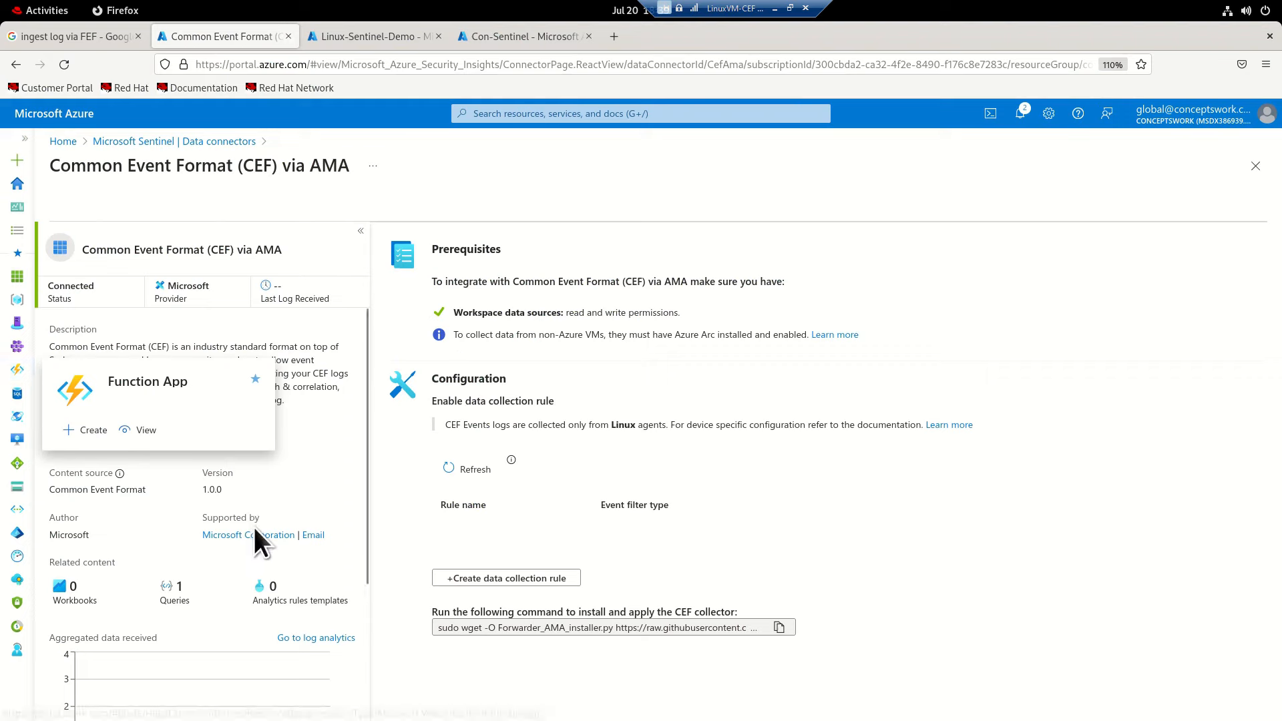
{"action": "key", "text": "super"}
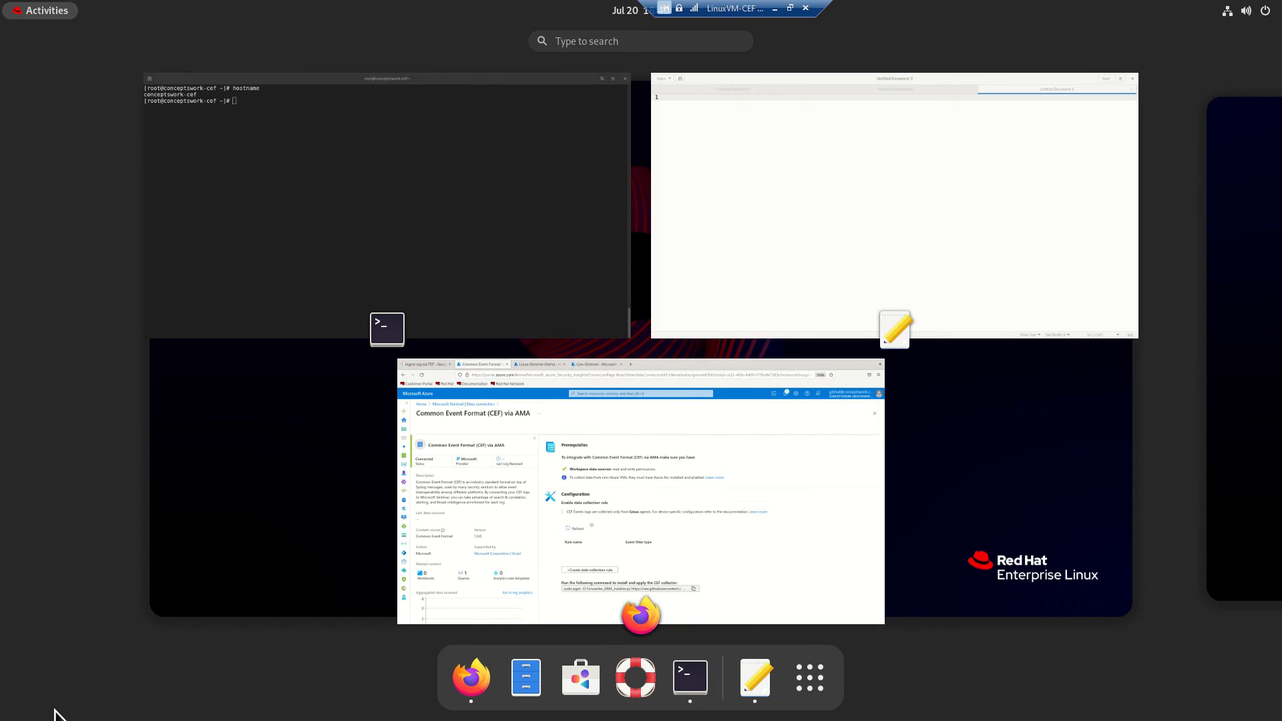
{"action": "left_click", "coordinate": [1279, 3]}
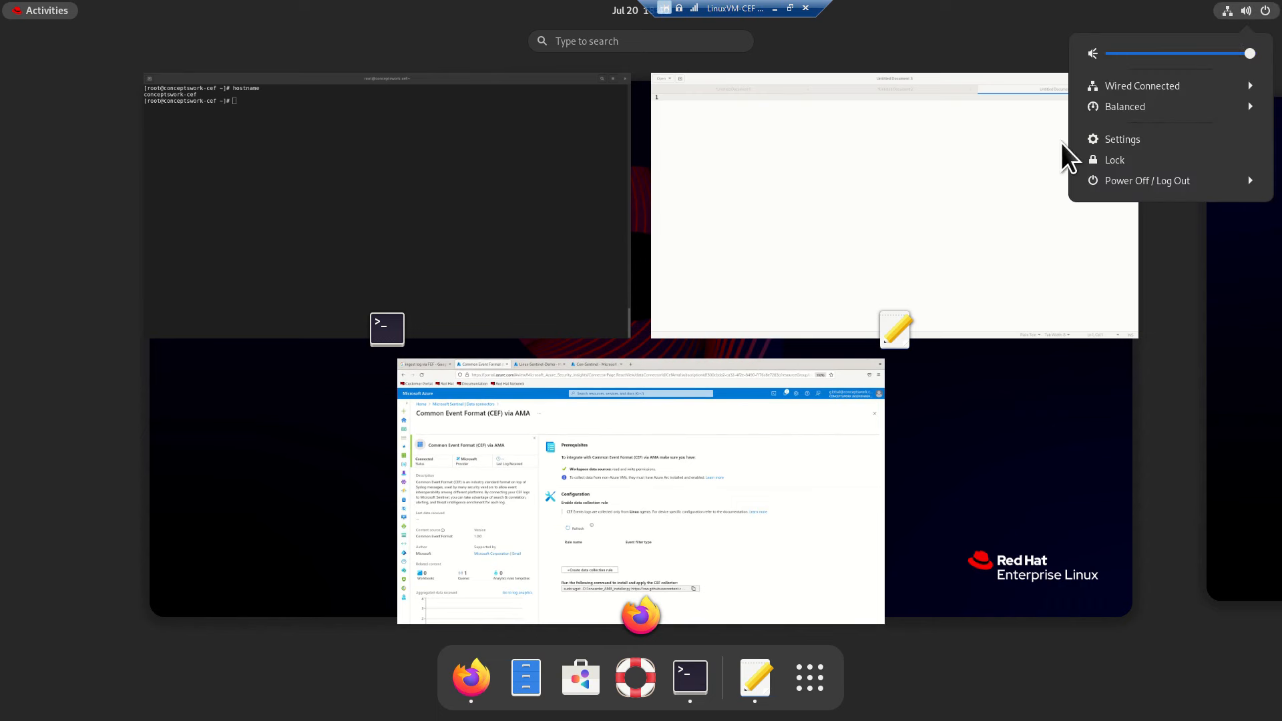
{"action": "left_click", "coordinate": [927, 176]}
{"action": "left_click", "coordinate": [512, 196]}
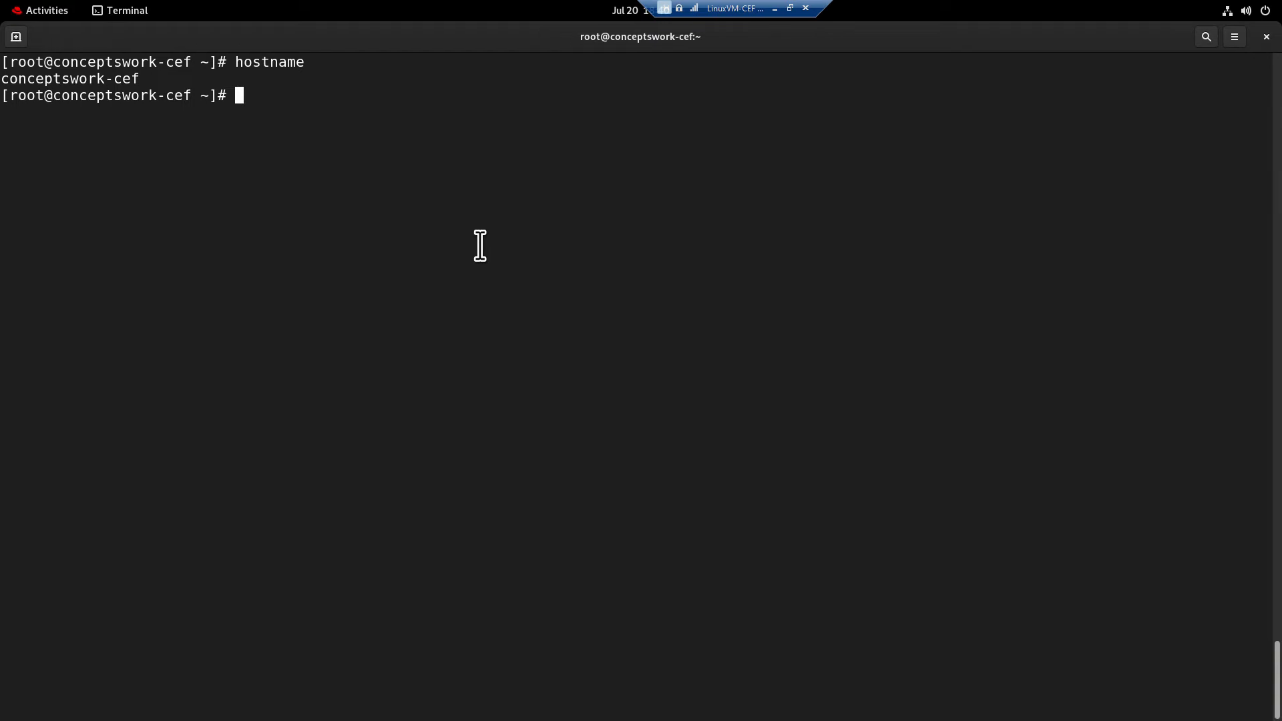
Change to /etc/opt/microsoft/azuremonitoragent/config-cache/configchunks/ and list the files in it.
{"action": "type", "text": "cd"}
{"action": "type", "text": "tc/opt/mi"}
{"action": "key", "text": "Tab"}
{"action": "type", "text": "az"}
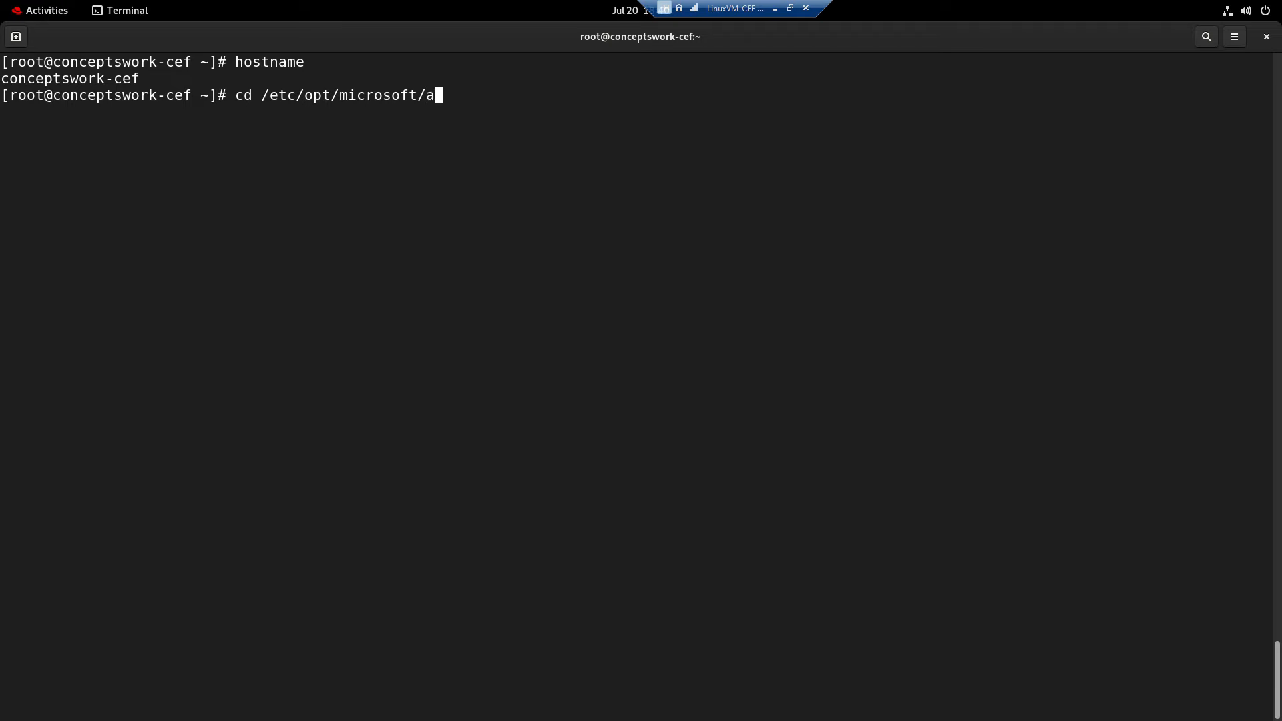
{"action": "key", "text": "Tab"}
{"action": "type", "text": "con"}
{"action": "key", "text": "Tab"}
{"action": "type", "text": "con"}
{"action": "key", "text": "Tab"}
{"action": "key", "text": "Return"}
{"action": "type", "text": "ls"}
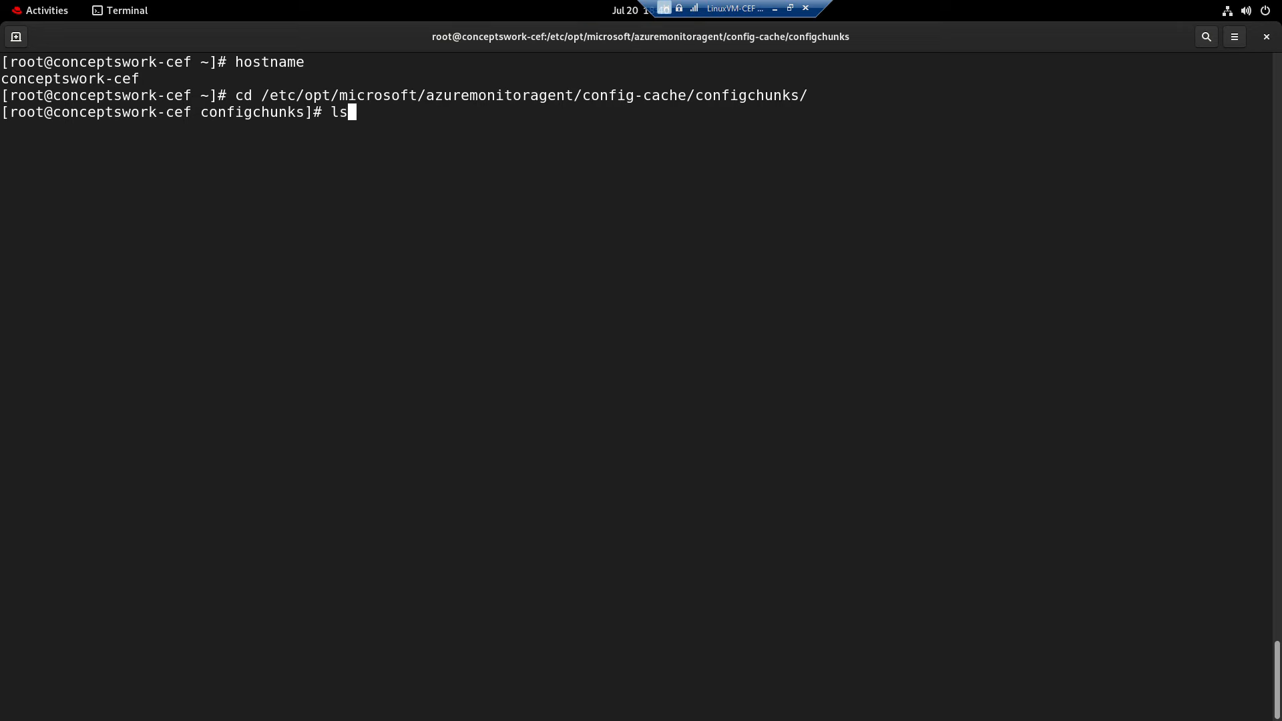
{"action": "key", "text": "Return"}
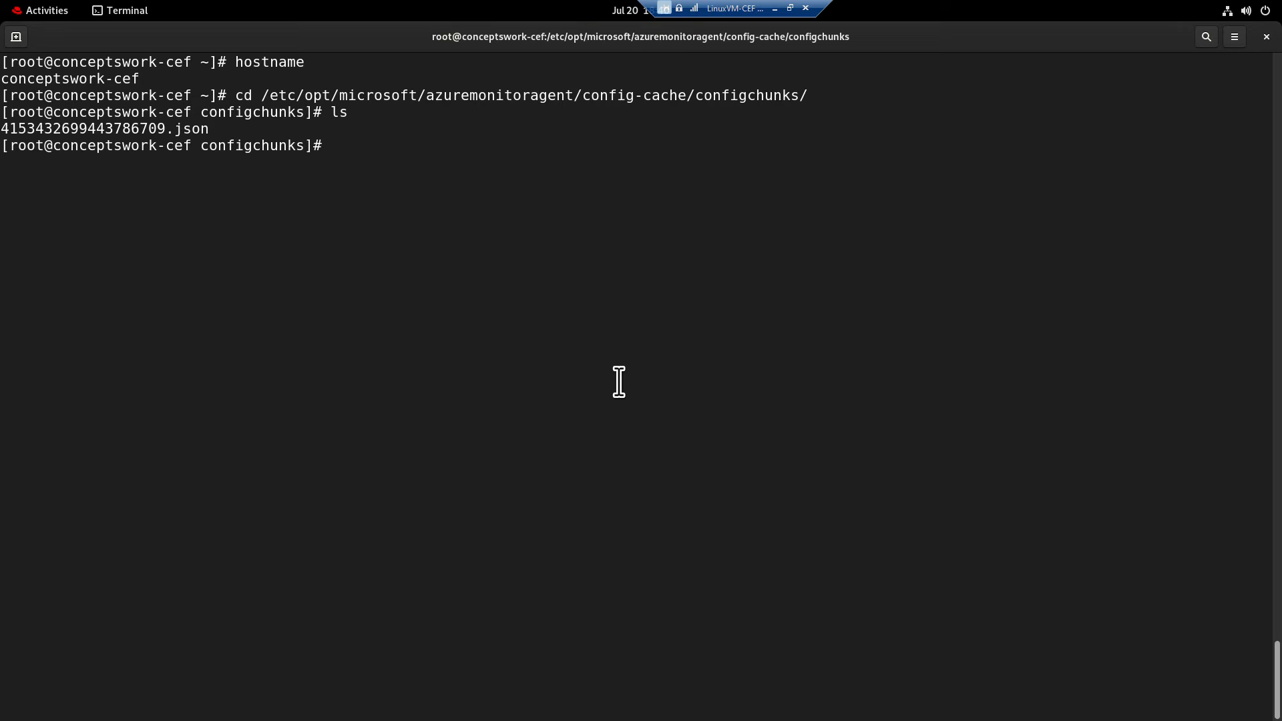
Open 4153432699443786709.json in nano to inspect its data source configuration, and exit the editor.
{"action": "left_click_drag", "start_coordinate": [256, 132], "coordinate": [8, 129]}
{"action": "left_click", "coordinate": [227, 417]}
{"action": "left_click_drag", "start_coordinate": [215, 130], "coordinate": [34, 131]}
{"action": "left_click", "coordinate": [159, 458]}
{"action": "type", "text": "na"}
{"action": "key", "text": "BackSpace"}
{"action": "key", "text": "BackSpace"}
{"action": "type", "text": "nao"}
{"action": "key", "text": "BackSpace"}
{"action": "key", "text": "BackSpace"}
{"action": "type", "text": "no 41"}
{"action": "key", "text": "Tab"}
{"action": "key", "text": "Return"}
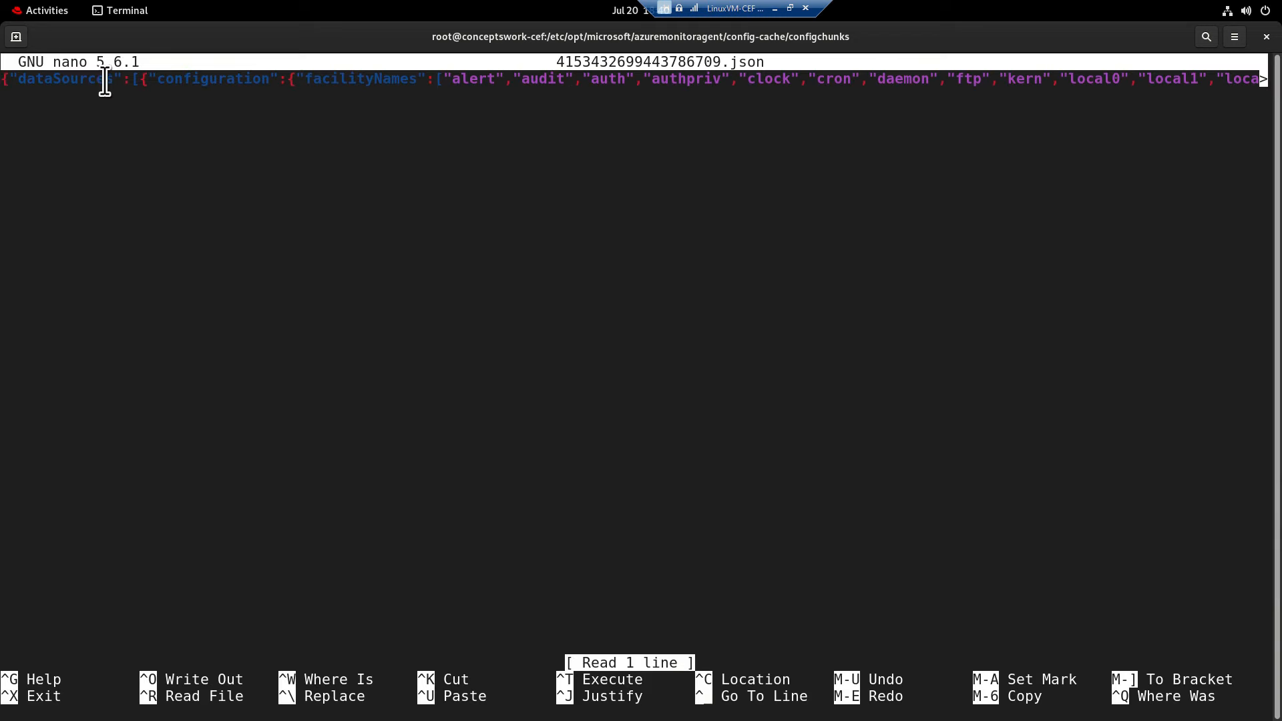
{"action": "left_click_drag", "start_coordinate": [105, 81], "coordinate": [509, 101]}
{"action": "left_click", "coordinate": [394, 333]}
{"action": "key", "text": "ctrl+x"}
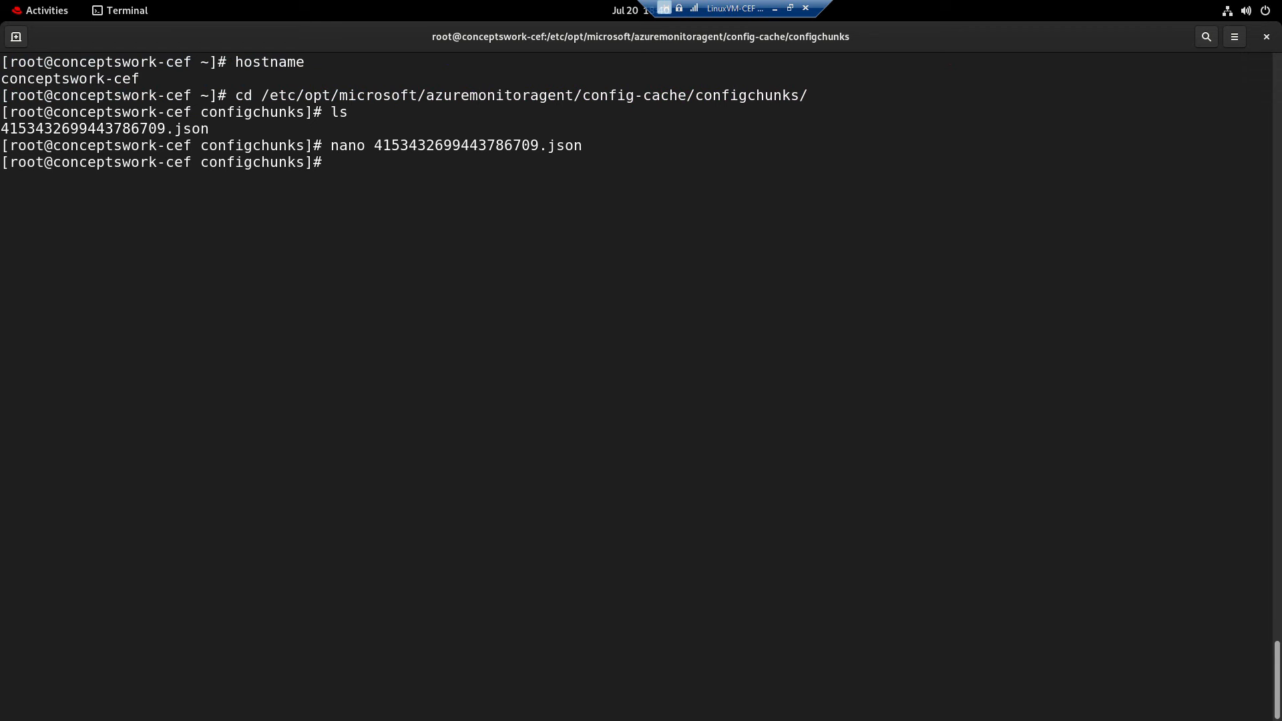
Open 4153432699443786709.json in vi to examine its facility names, log levels and data collection rule ID.
{"action": "key", "text": "Up"}
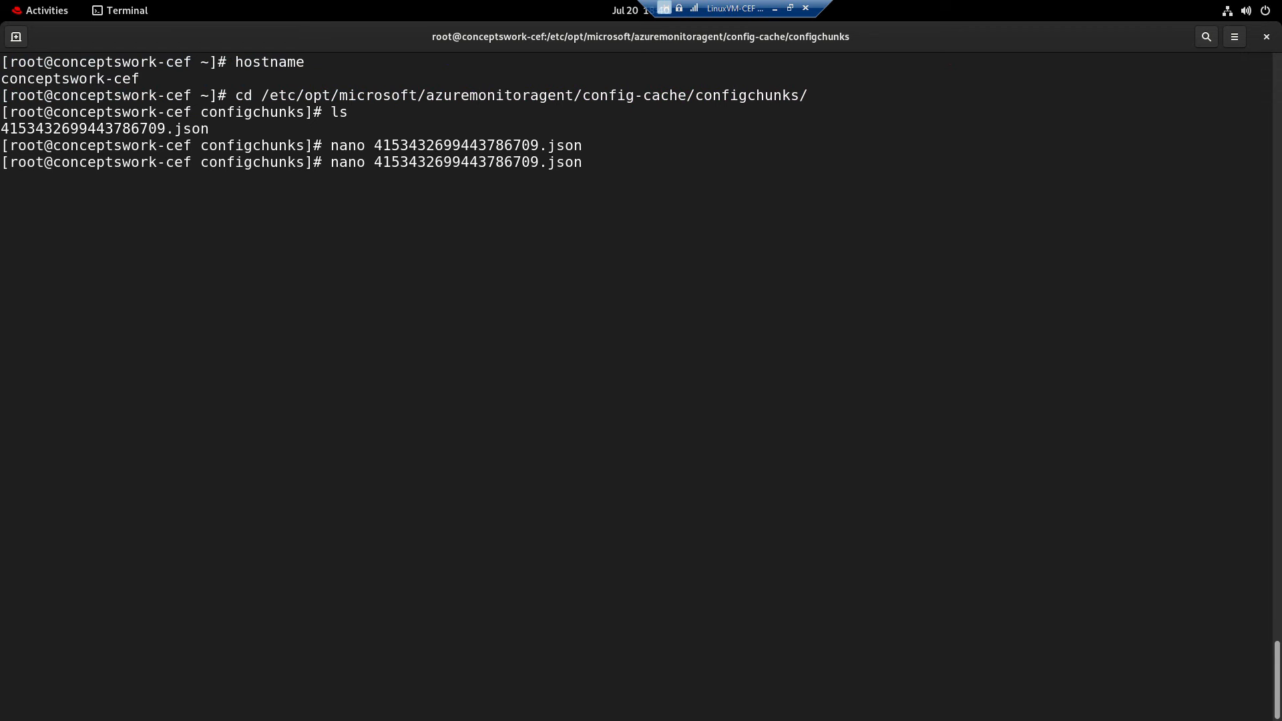
{"action": "key", "text": "Home"}
{"action": "key", "text": "Delete"}
{"action": "key", "text": "Delete"}
{"action": "key", "text": "Delete"}
{"action": "key", "text": "Delete"}
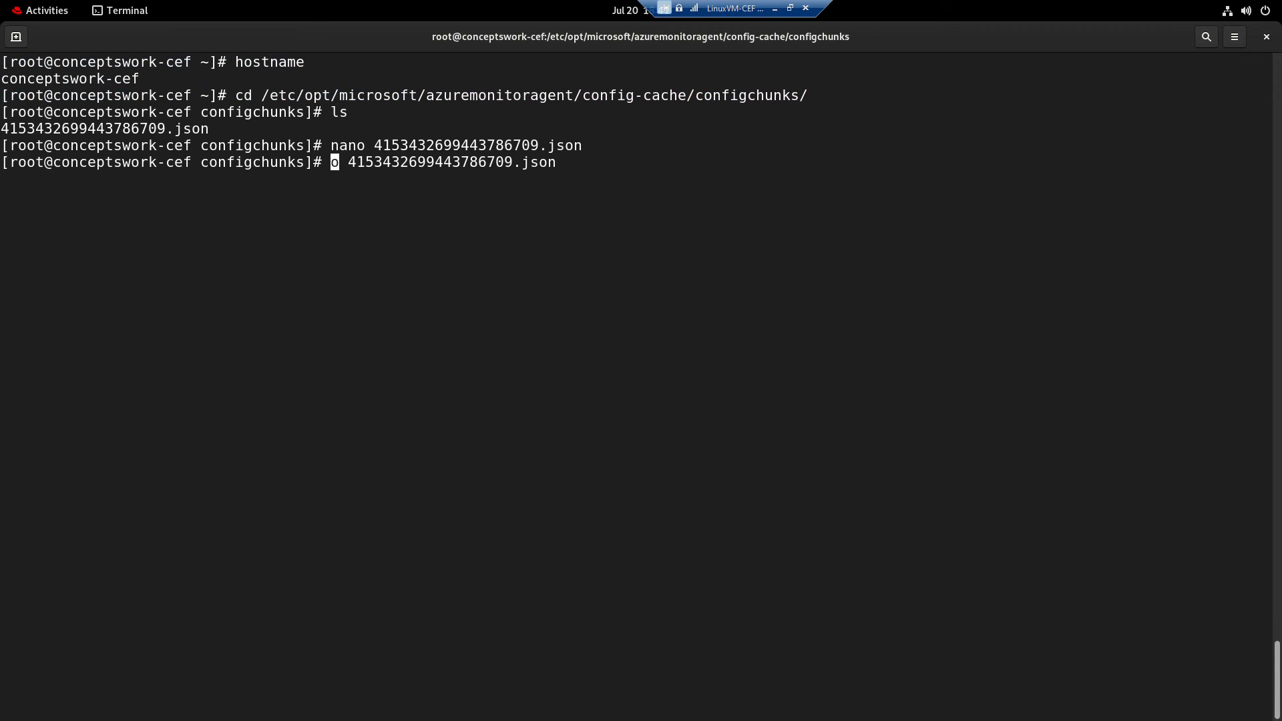
{"action": "type", "text": "vi"}
{"action": "key", "text": "Return"}
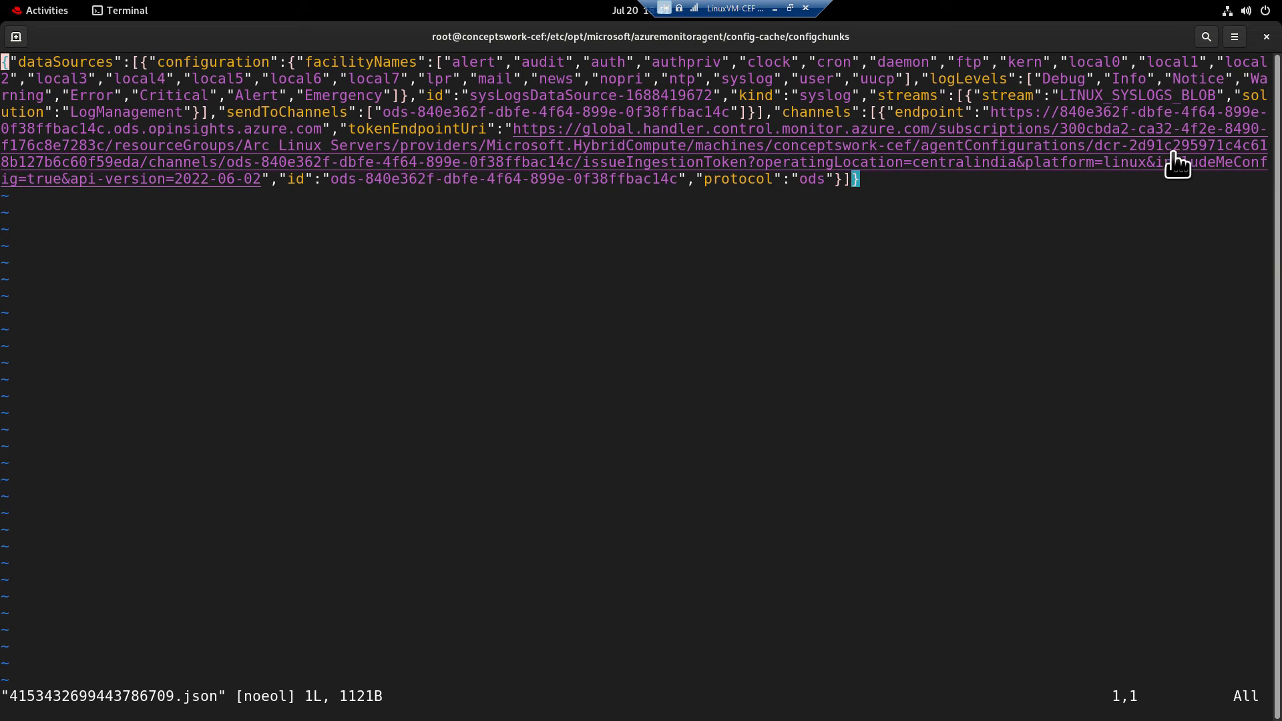
Switch to Firefox, open the Linux-Sentinel-Demo rule's JSON view and highlight its immutableId for comparison with the agent's configuration file.
{"action": "key", "text": "alt+Tab"}
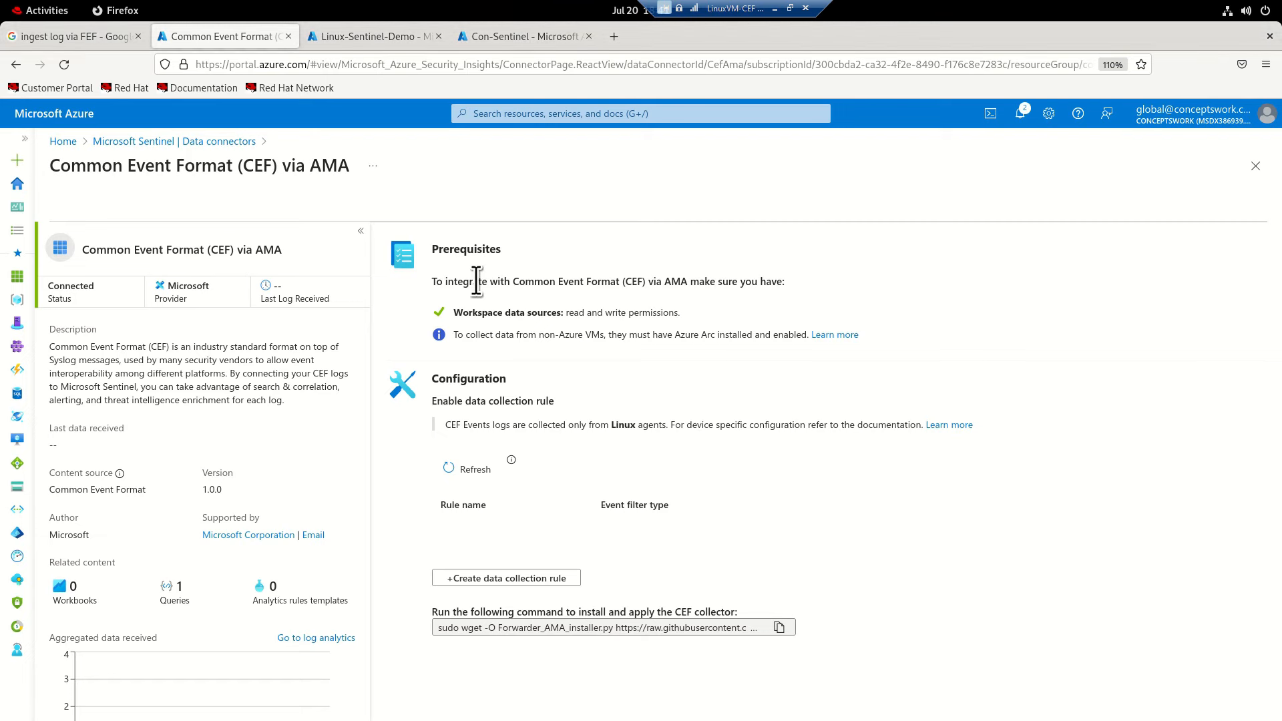
{"action": "left_click", "coordinate": [327, 38]}
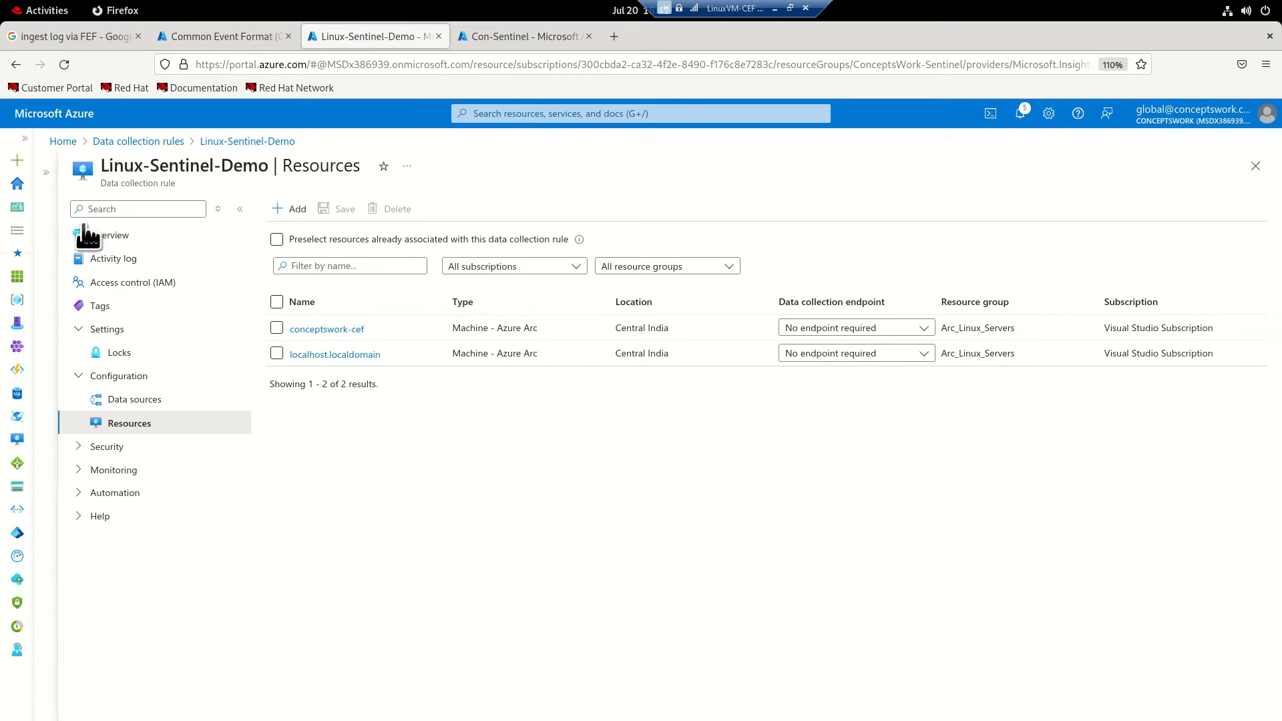
{"action": "left_click", "coordinate": [121, 237]}
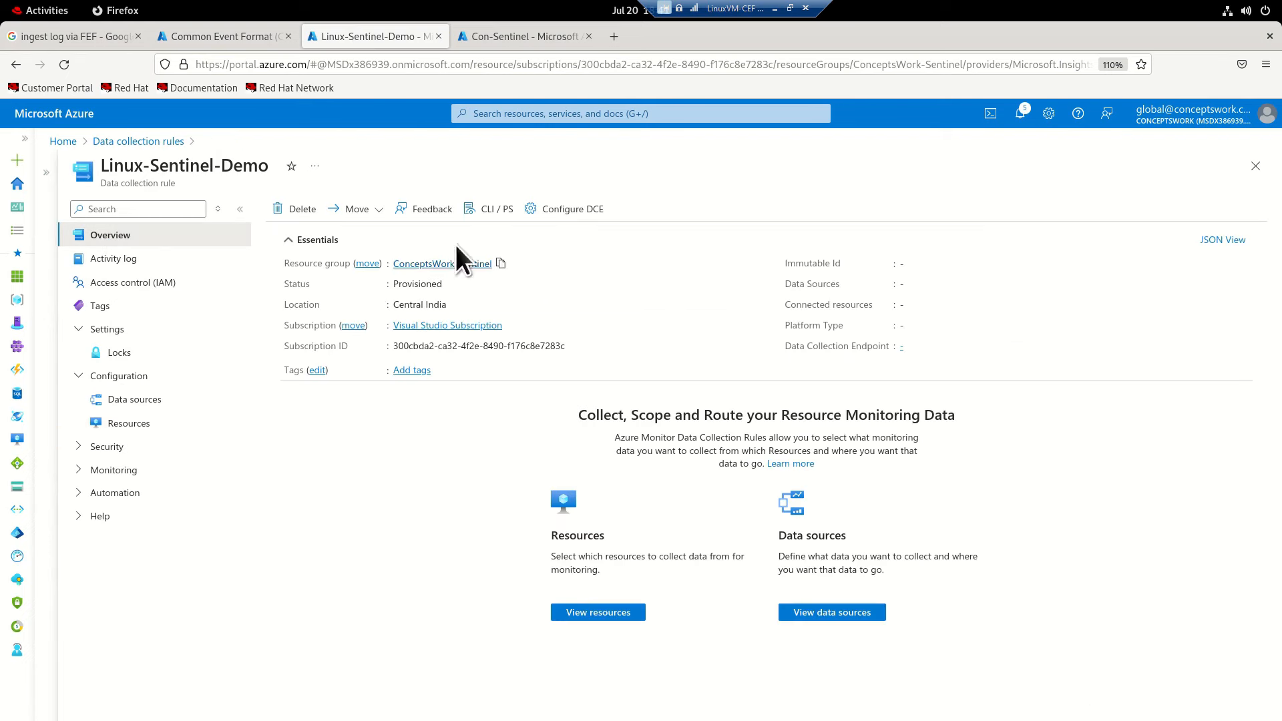
{"action": "left_click", "coordinate": [1223, 240]}
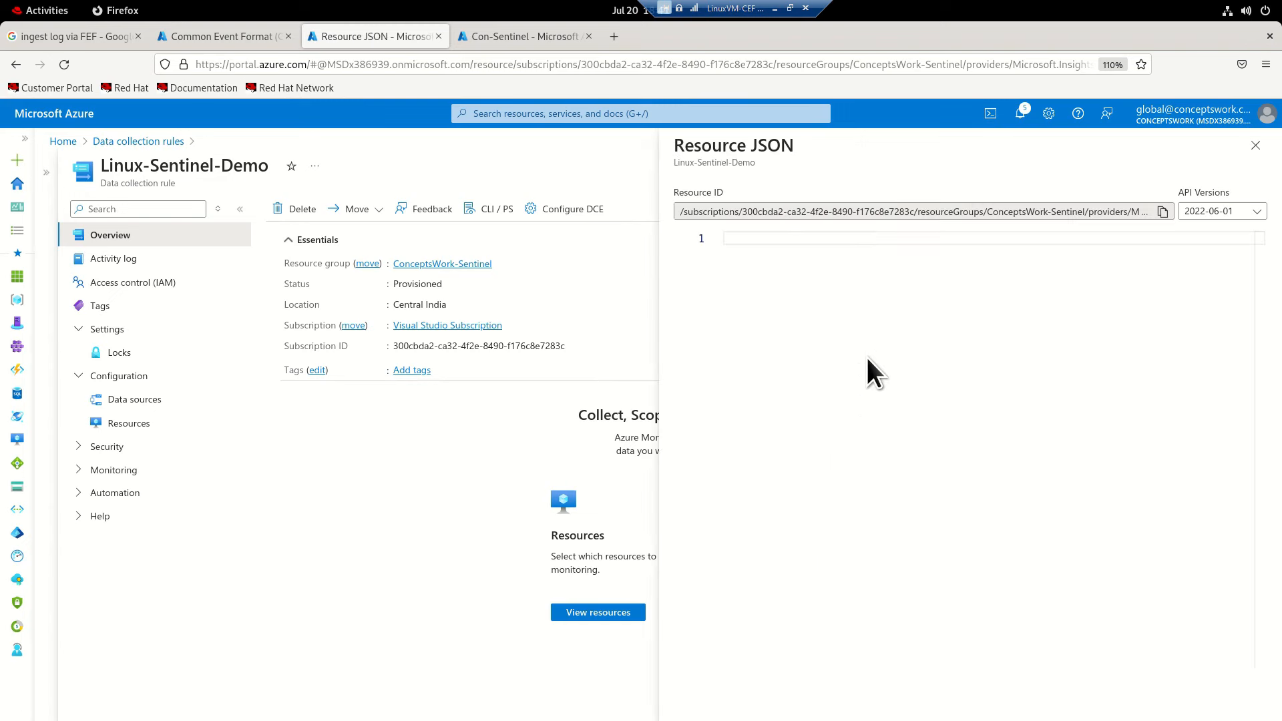
{"action": "left_click_drag", "start_coordinate": [876, 265], "coordinate": [1097, 286]}
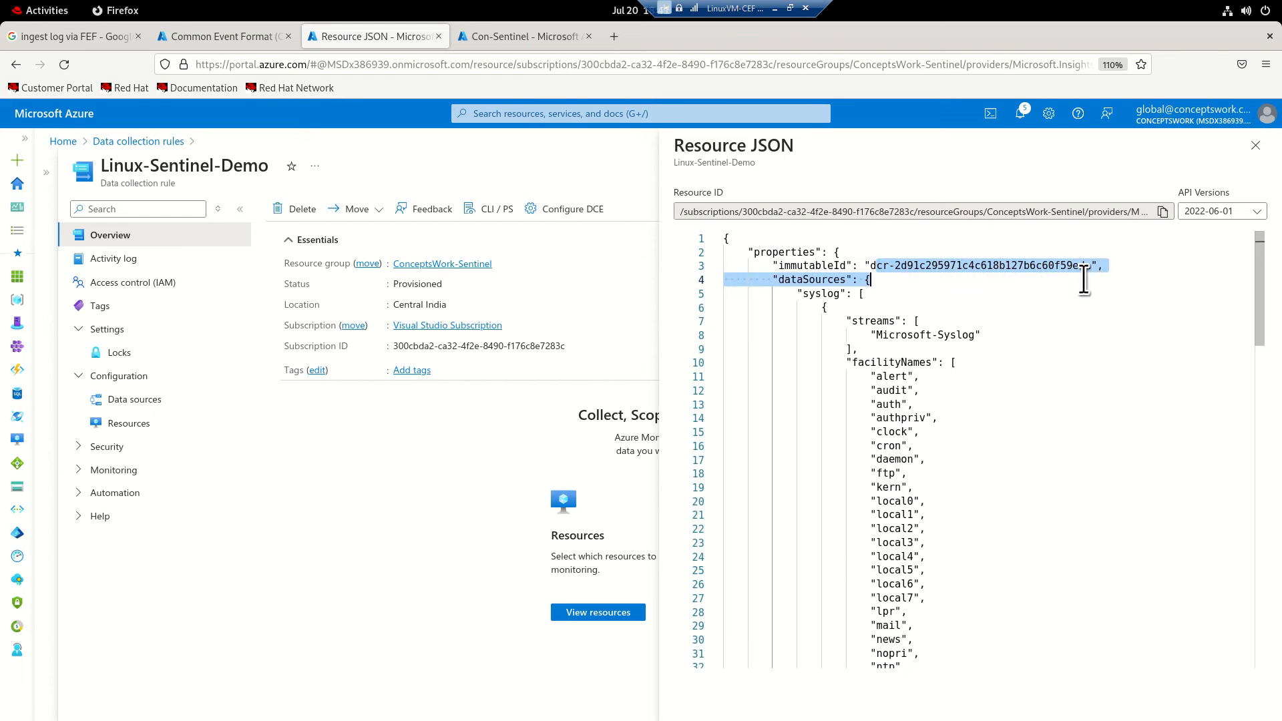
Switch to the terminal and quit vi without saving changes to 4153432699443786709.json.
{"action": "key", "text": "alt+Tab"}
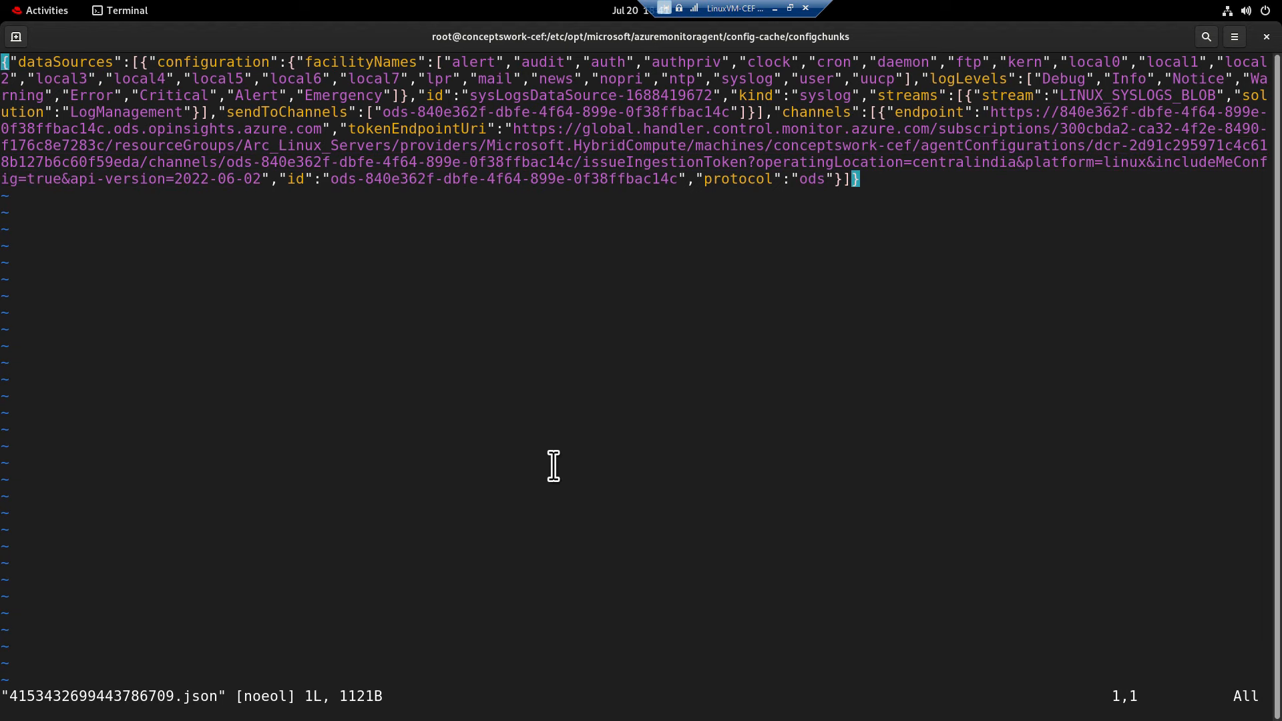
{"action": "type", "text": ":"}
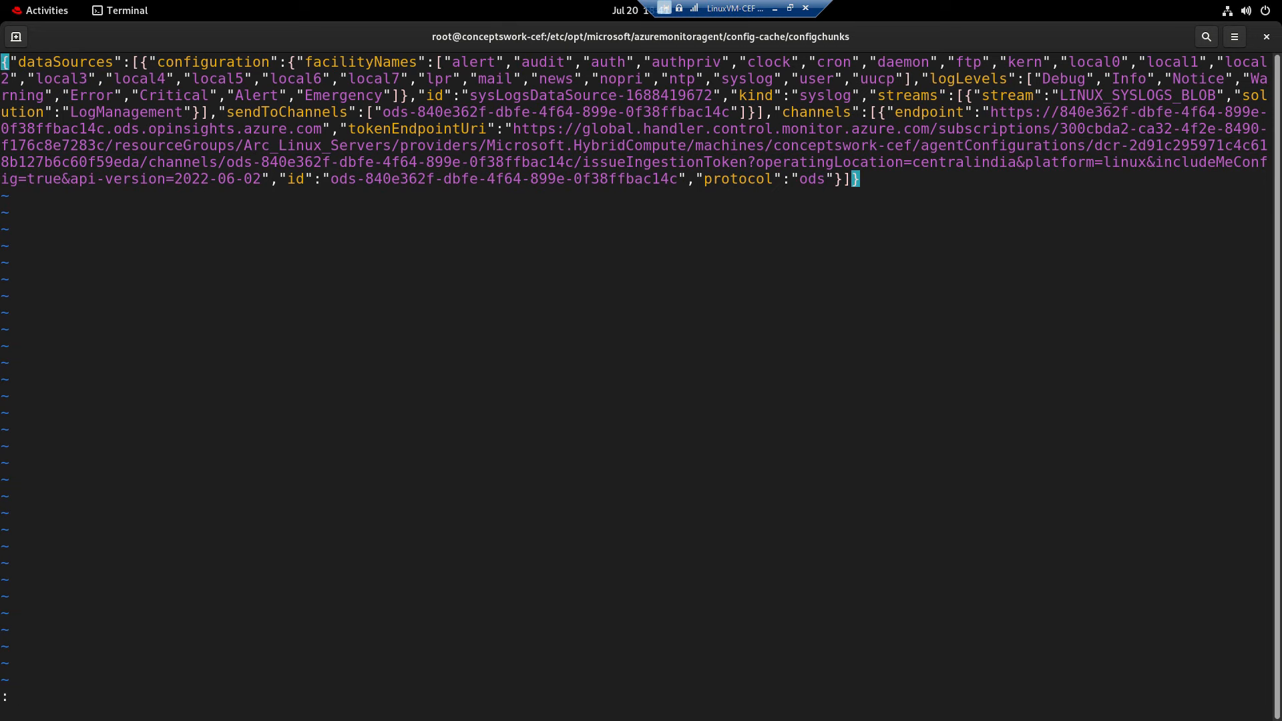
{"action": "type", "text": "q!"}
{"action": "key", "text": "Return"}
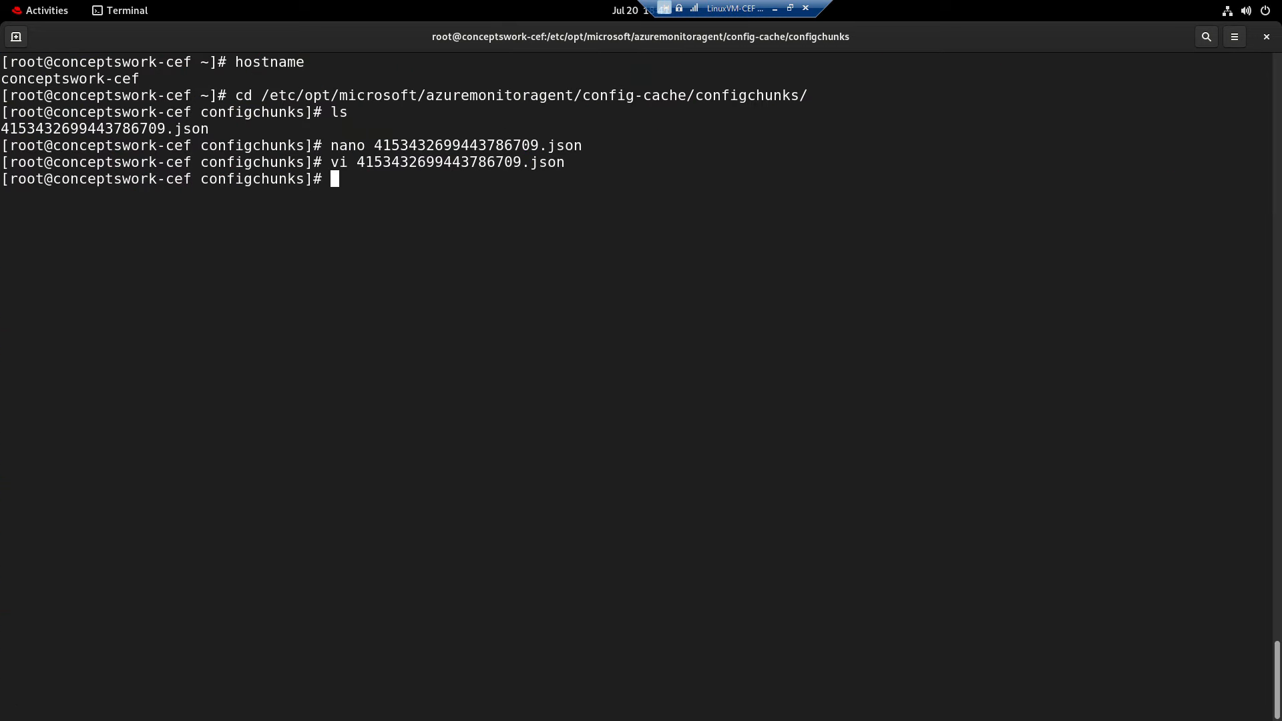
List the files in the configchunks directory again.
{"action": "type", "text": "vi 4"}
{"action": "key", "text": "Tab"}
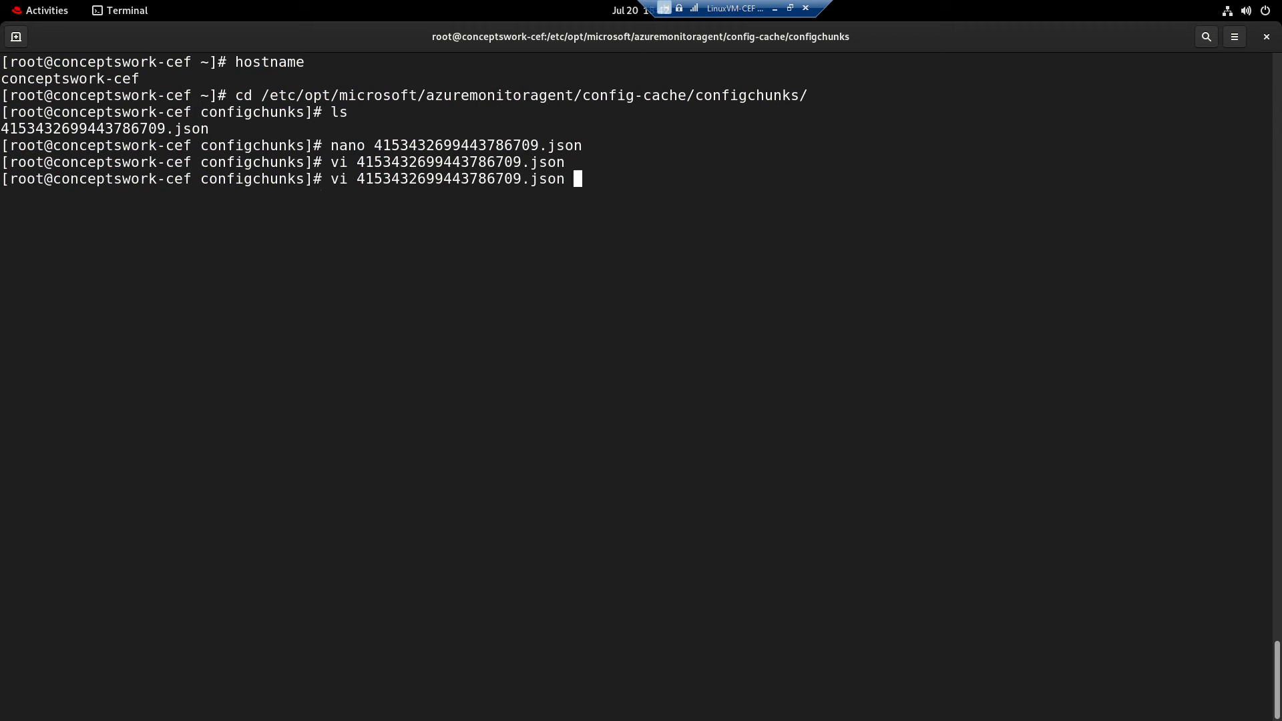
{"action": "key", "text": "Up"}
{"action": "key", "text": "Up"}
{"action": "key", "text": "Up"}
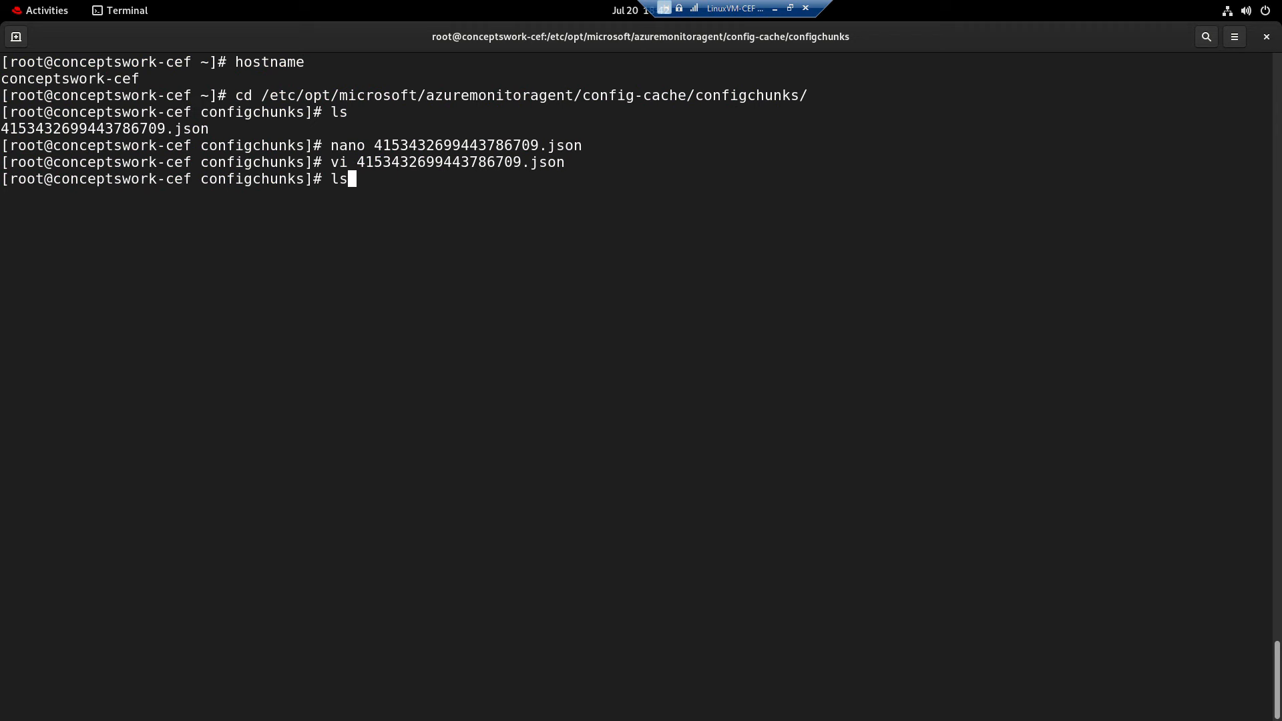
{"action": "key", "text": "Return"}
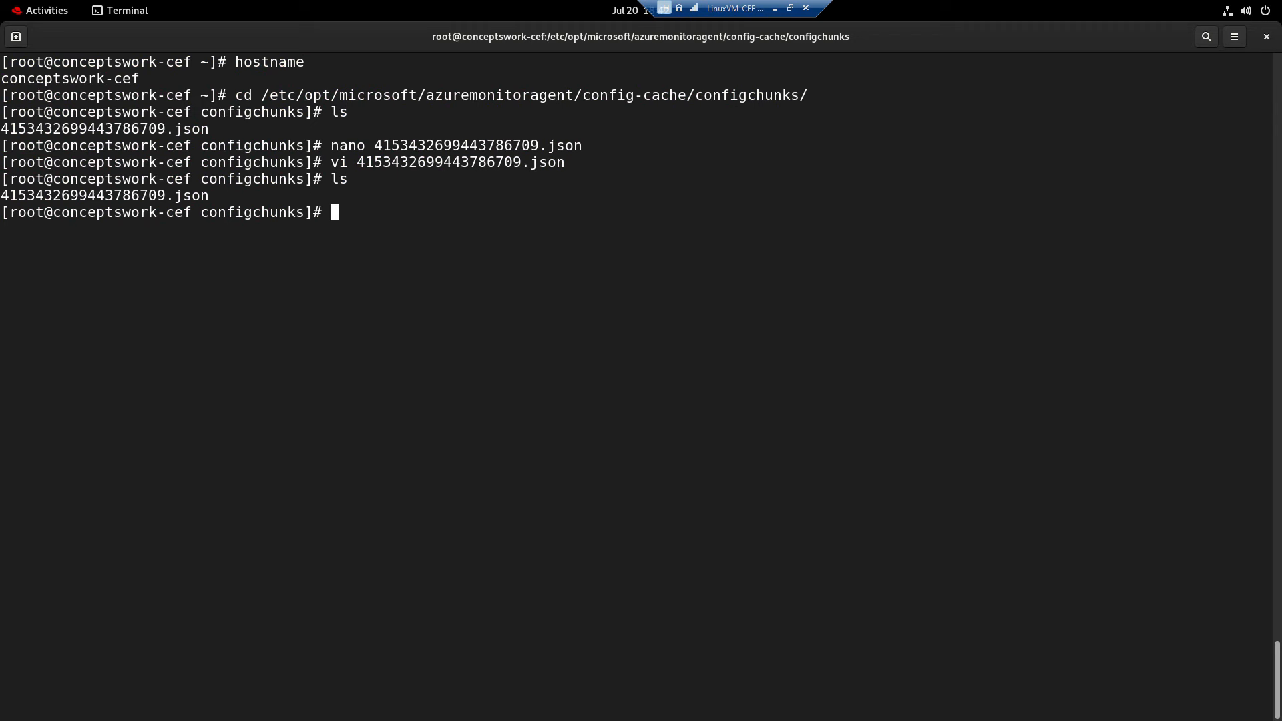
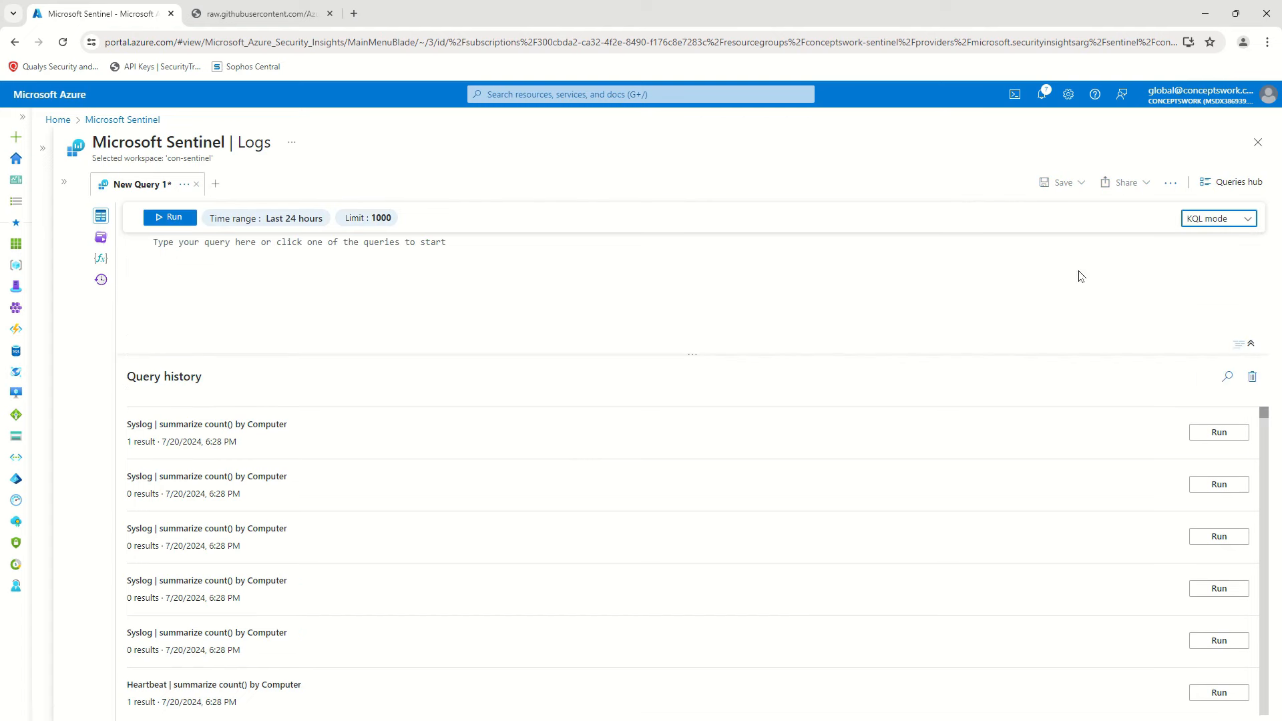
Query the CommonSecurityLog table over the last 24 hours in the con-sentinel workspace's Logs.
{"action": "left_click", "coordinate": [461, 266]}
{"action": "type", "text": "CommonSecurityLog"}
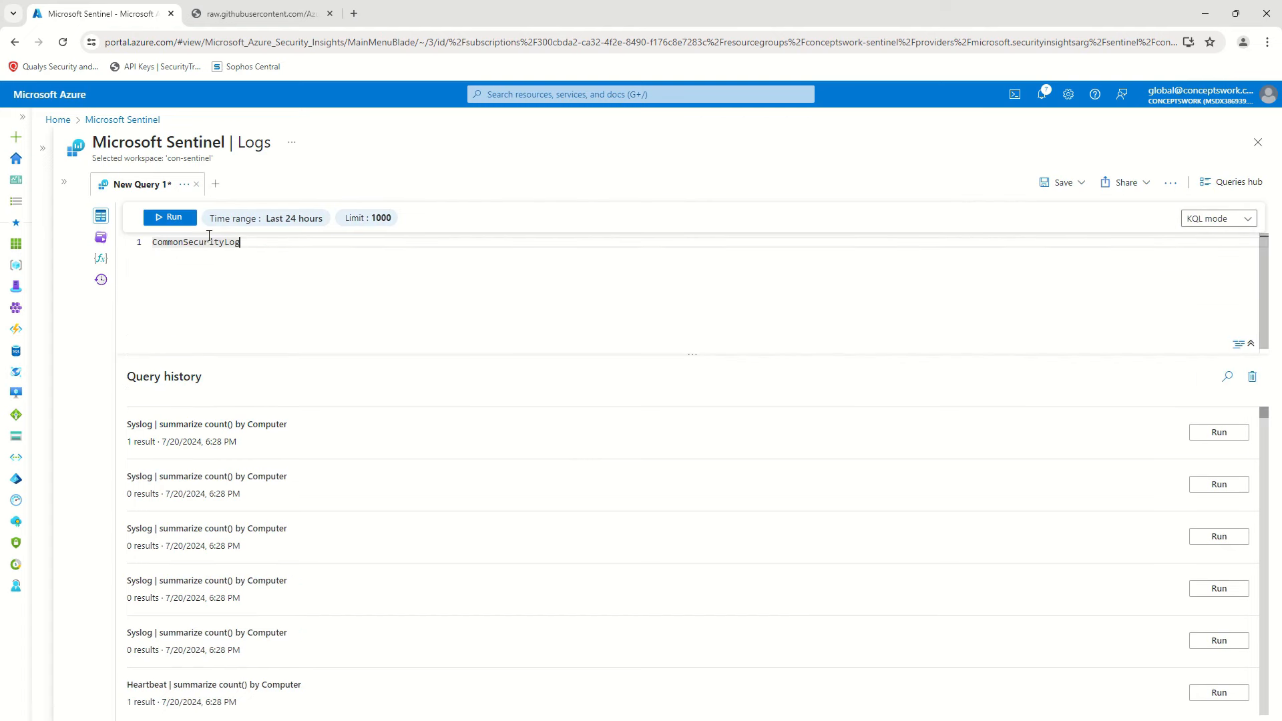
{"action": "left_click", "coordinate": [167, 217]}
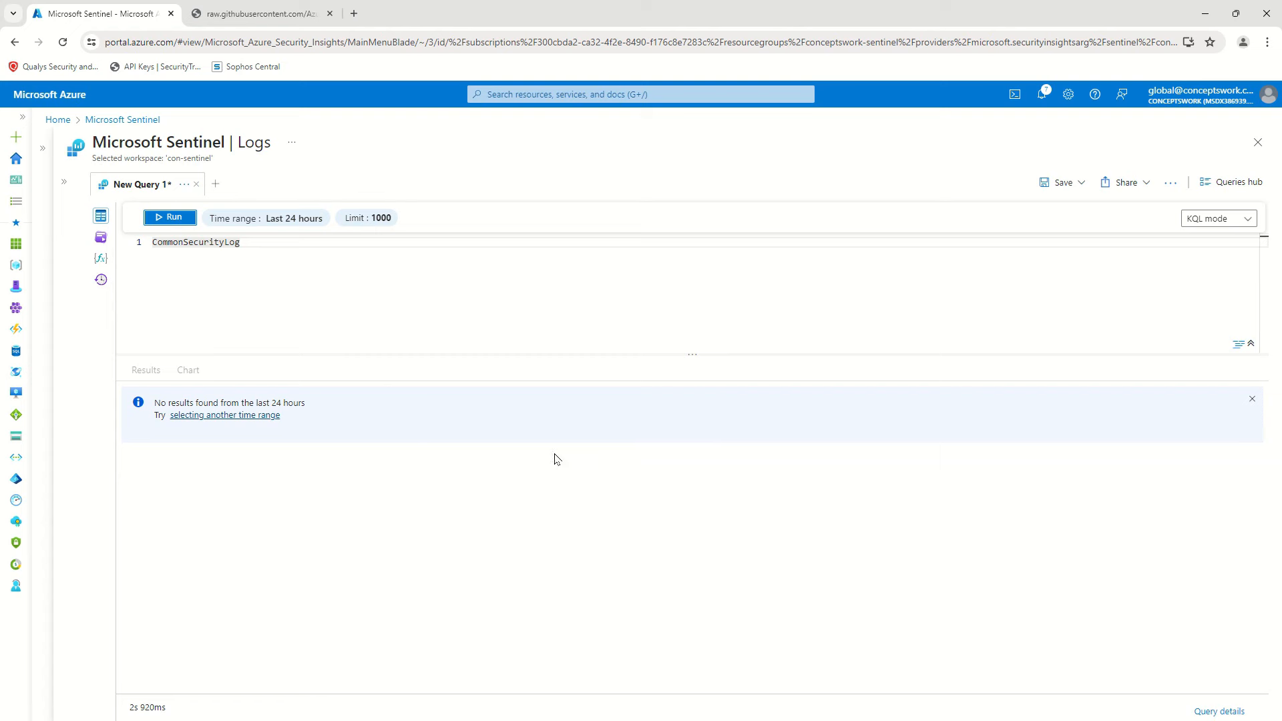
Go to the Azure home page and open the Conceptswork-CEF-Dataingestion data collection rule.
{"action": "left_click", "coordinate": [38, 161]}
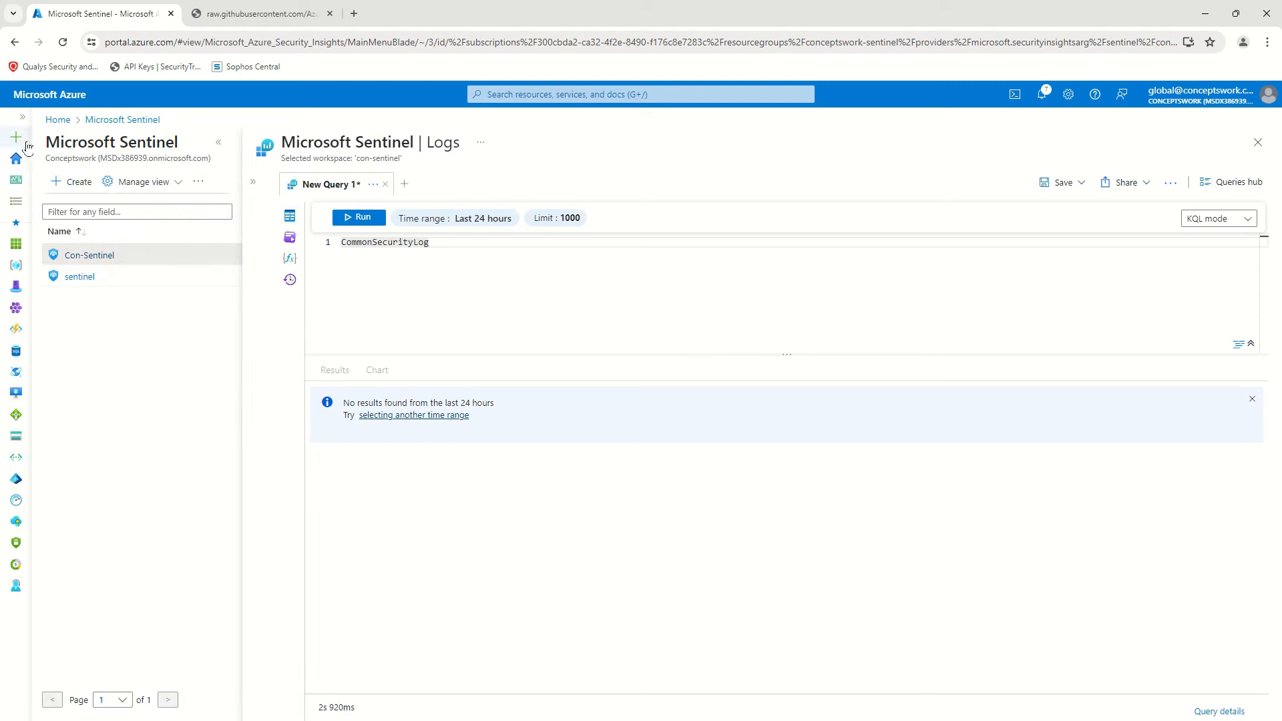
{"action": "left_click", "coordinate": [16, 159]}
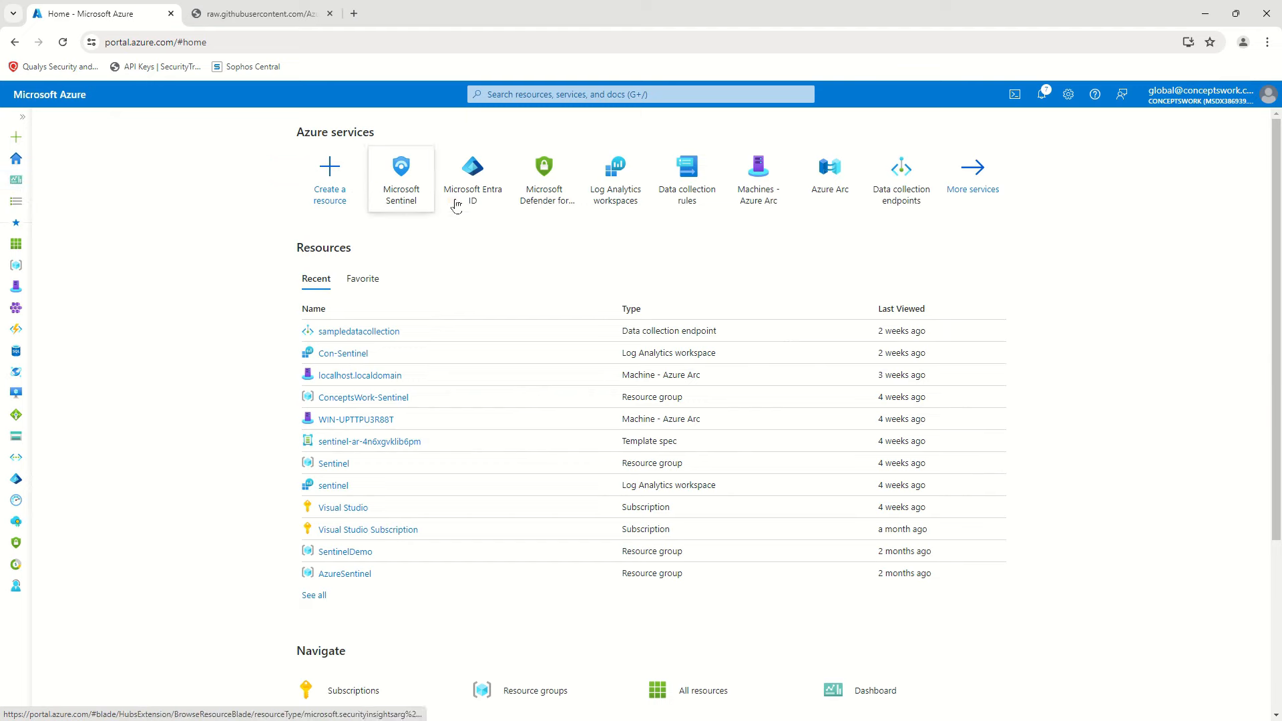
{"action": "left_click", "coordinate": [688, 193]}
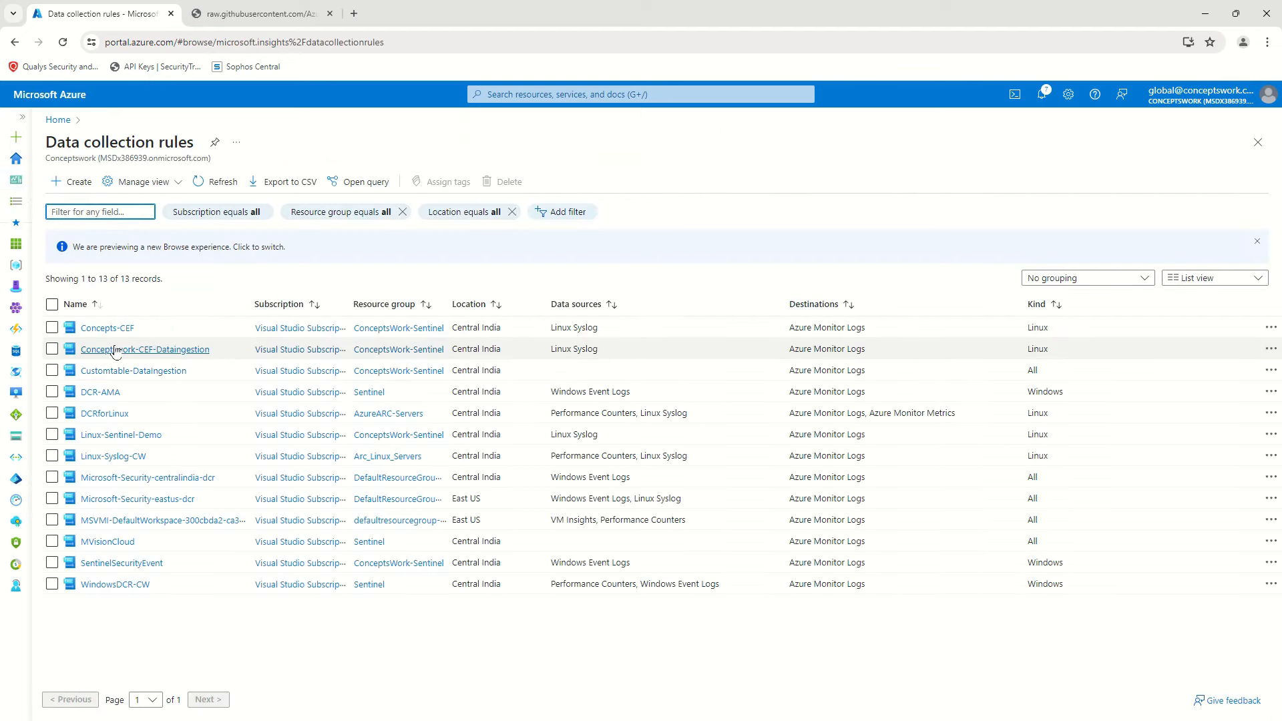
{"action": "left_click", "coordinate": [142, 349]}
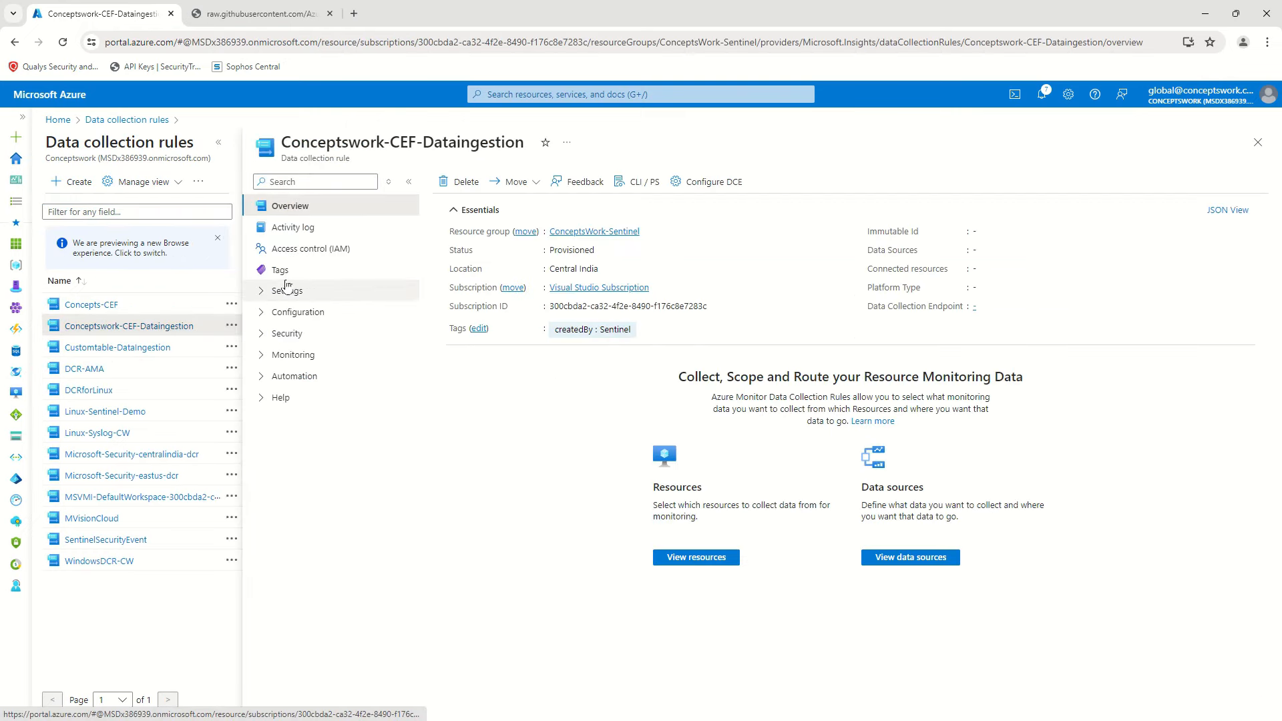
Check the data sources and associated resources configured for the Conceptswork-CEF-Dataingestion rule.
{"action": "left_click", "coordinate": [261, 333]}
{"action": "left_click", "coordinate": [294, 312]}
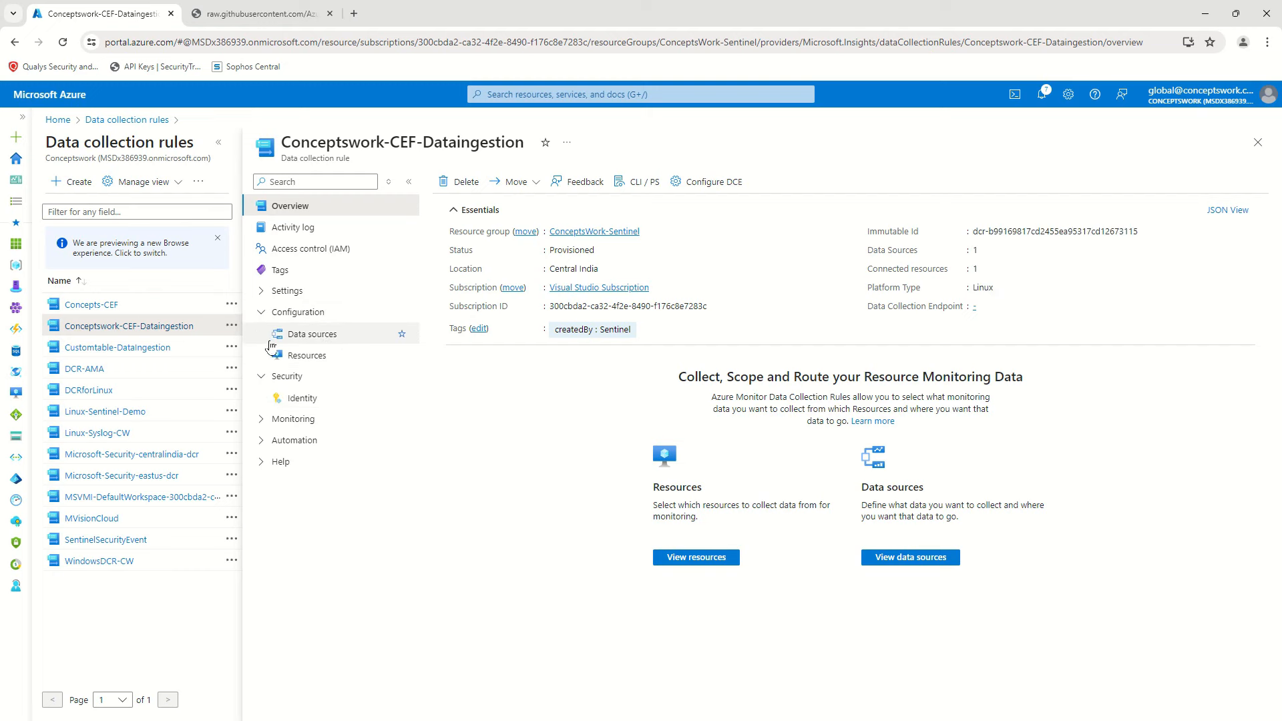
{"action": "left_click", "coordinate": [315, 336]}
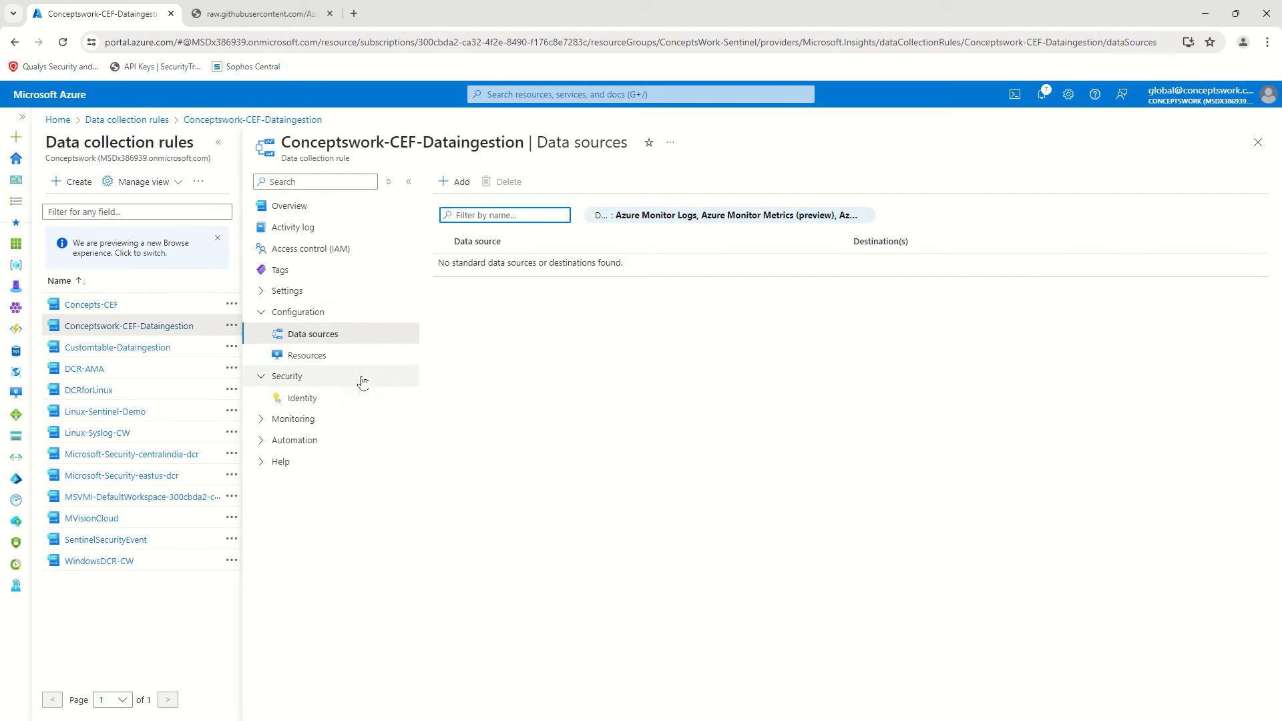
{"action": "left_click", "coordinate": [316, 358]}
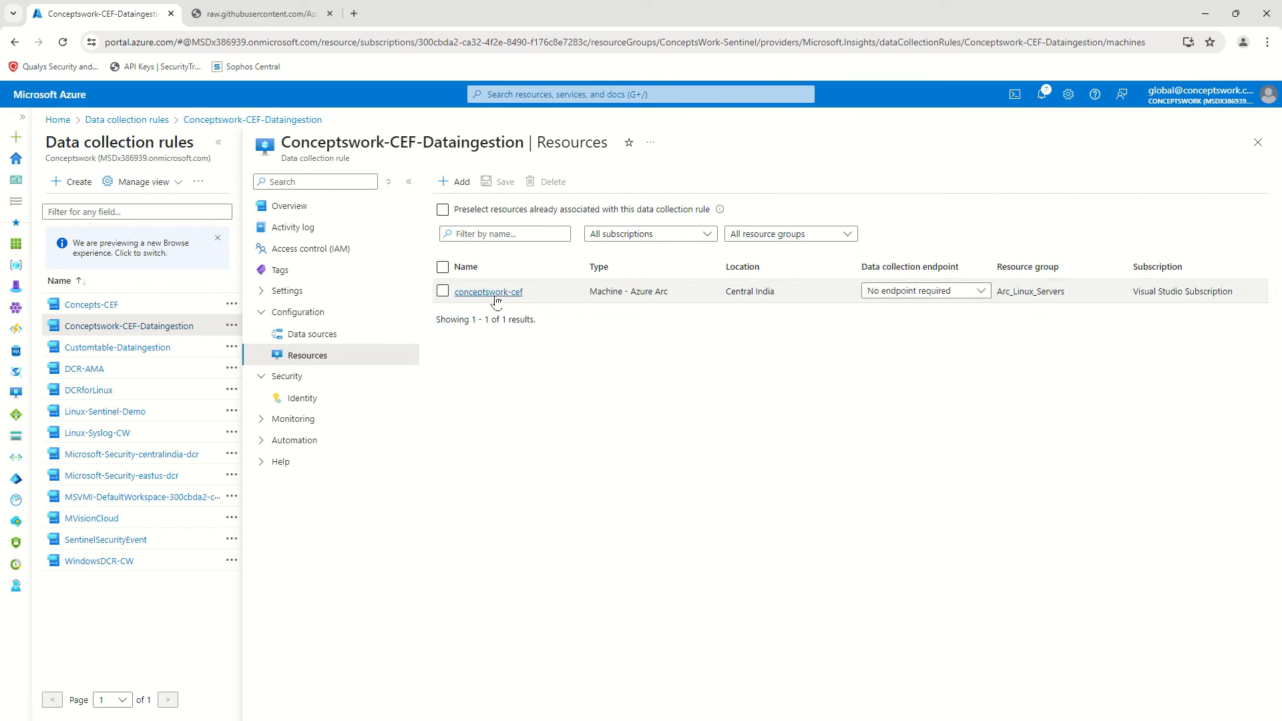
Open the rule's JSON view and examine its streams, facility names, log levels, destinations and data flows.
{"action": "left_click", "coordinate": [292, 207]}
{"action": "left_click", "coordinate": [1241, 211]}
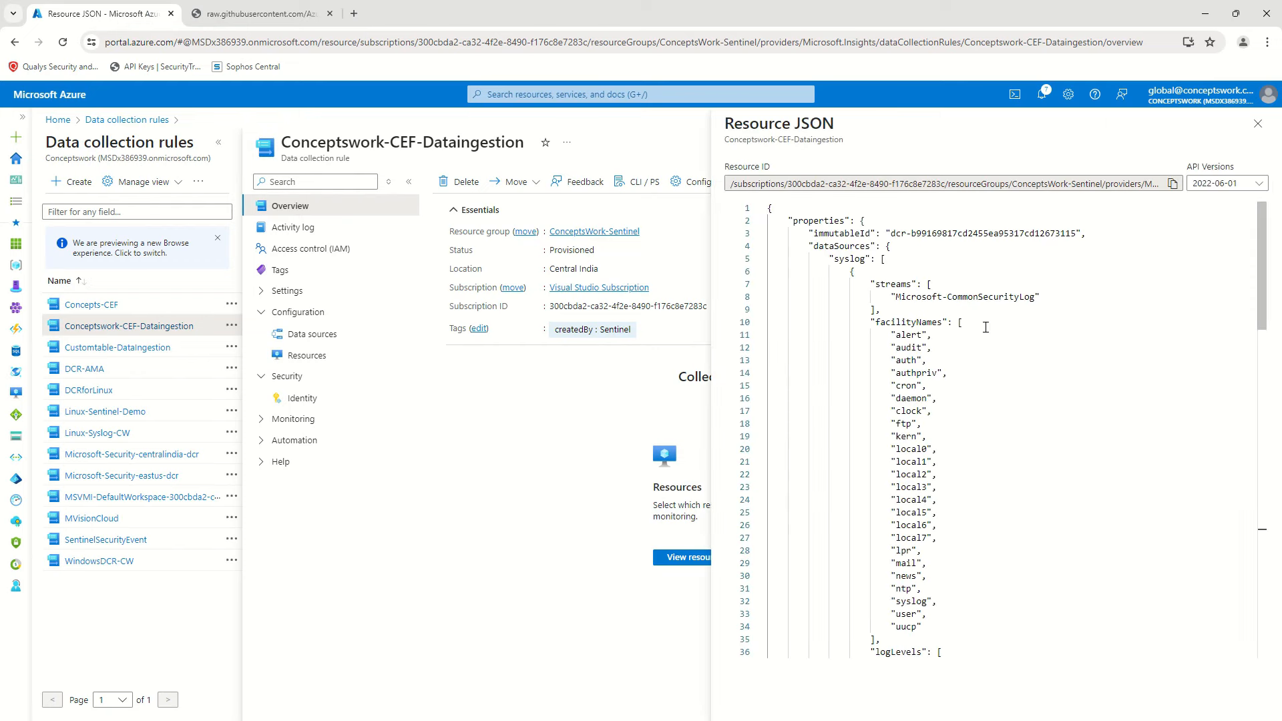
{"action": "scroll", "coordinate": [1054, 364], "scroll_direction": "down", "scroll_amount": 6}
{"action": "scroll", "coordinate": [1052, 366], "scroll_direction": "down", "scroll_amount": 3}
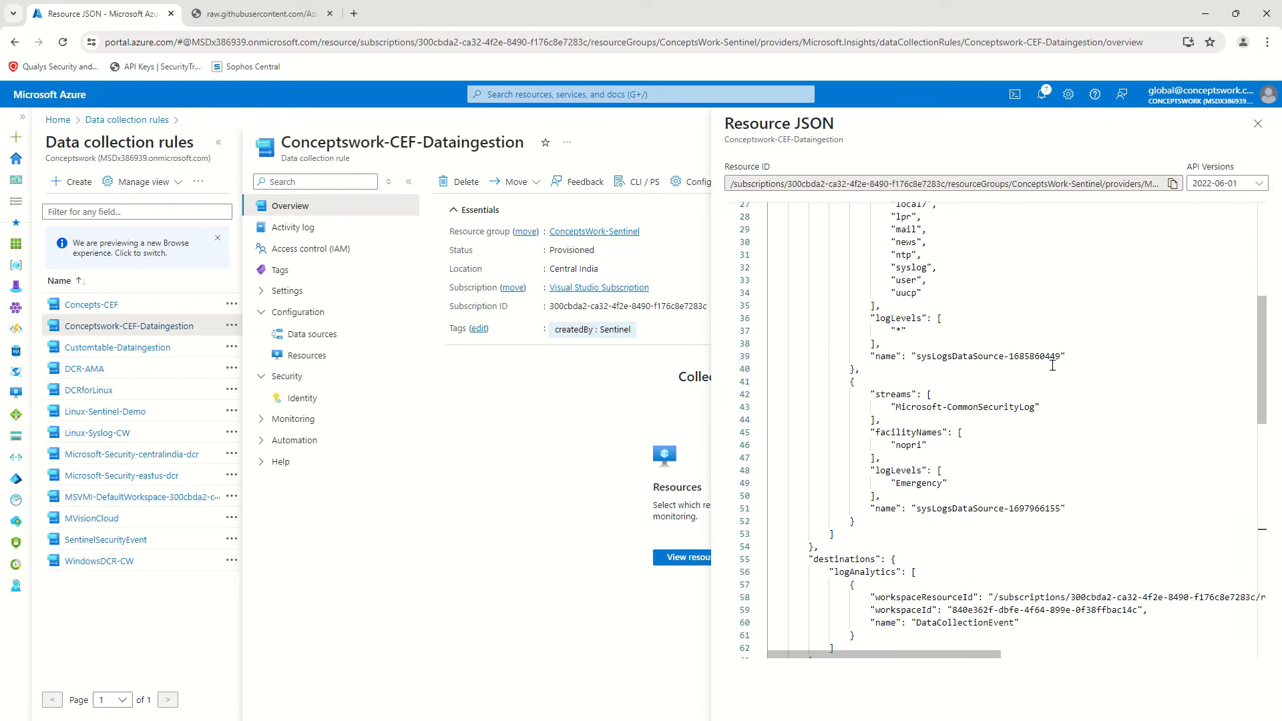
{"action": "scroll", "coordinate": [1052, 365], "scroll_direction": "down", "scroll_amount": 9}
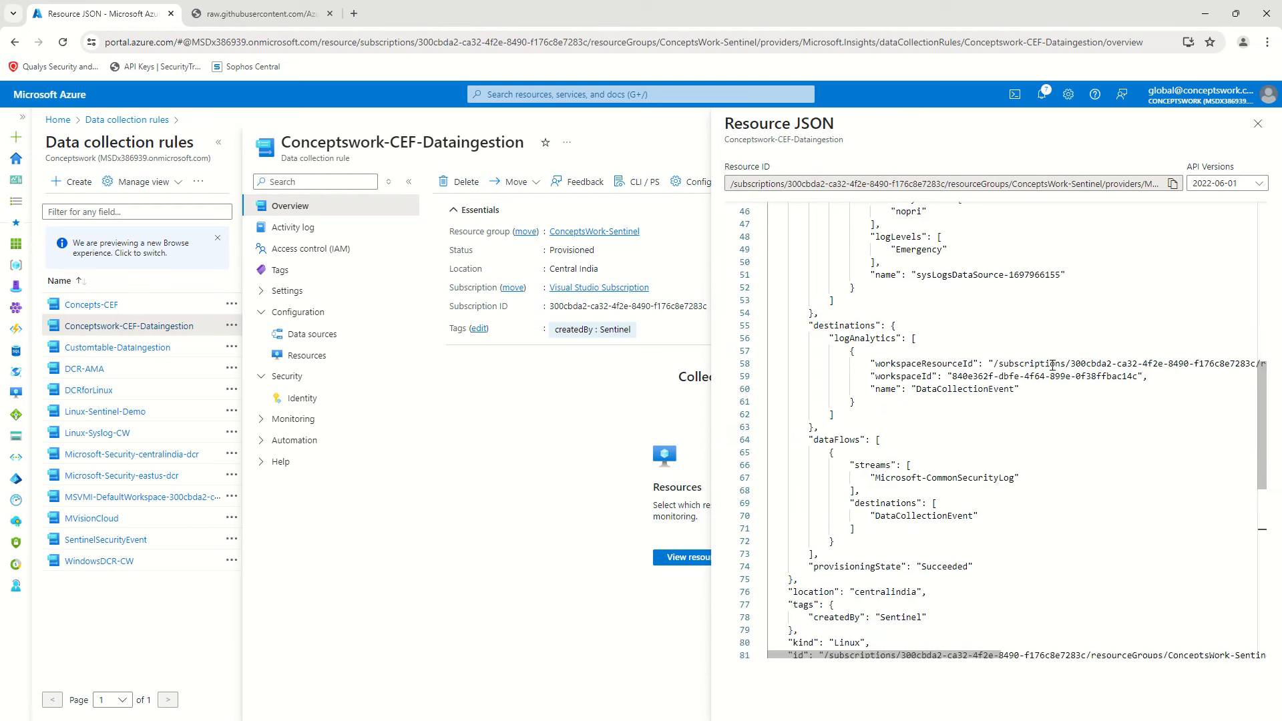
{"action": "scroll", "coordinate": [1052, 365], "scroll_direction": "down", "scroll_amount": 2}
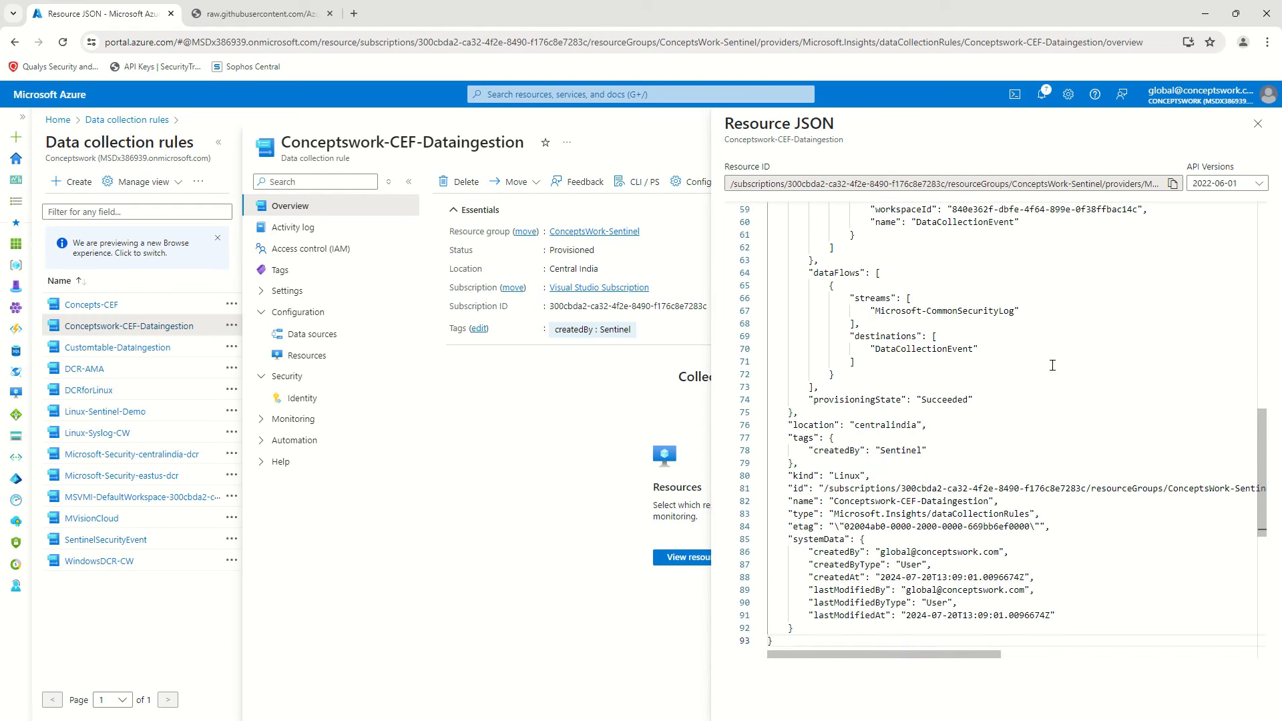
{"action": "mouse_move", "coordinate": [856, 655]}
{"action": "left_mouse_down"}
{"action": "mouse_move", "coordinate": [1084, 643]}
{"action": "mouse_move", "coordinate": [855, 647]}
{"action": "left_mouse_up"}
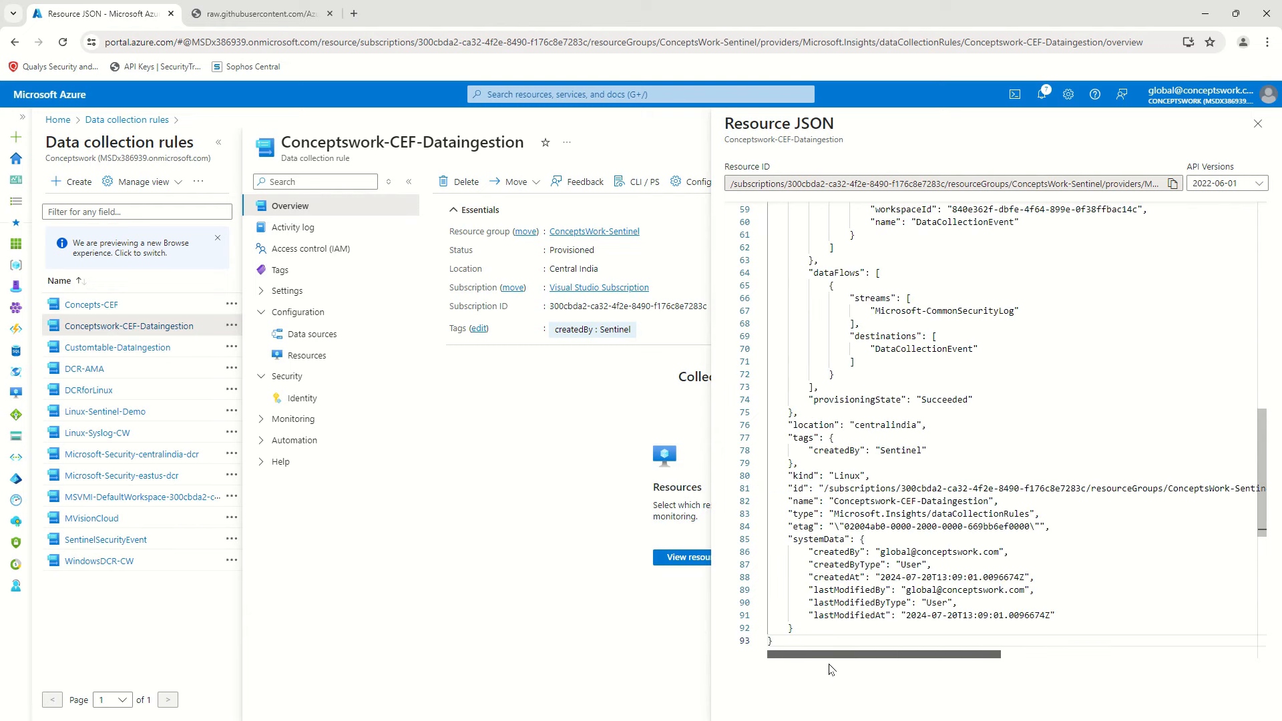
{"action": "scroll", "coordinate": [1018, 492], "scroll_direction": "up", "scroll_amount": 2}
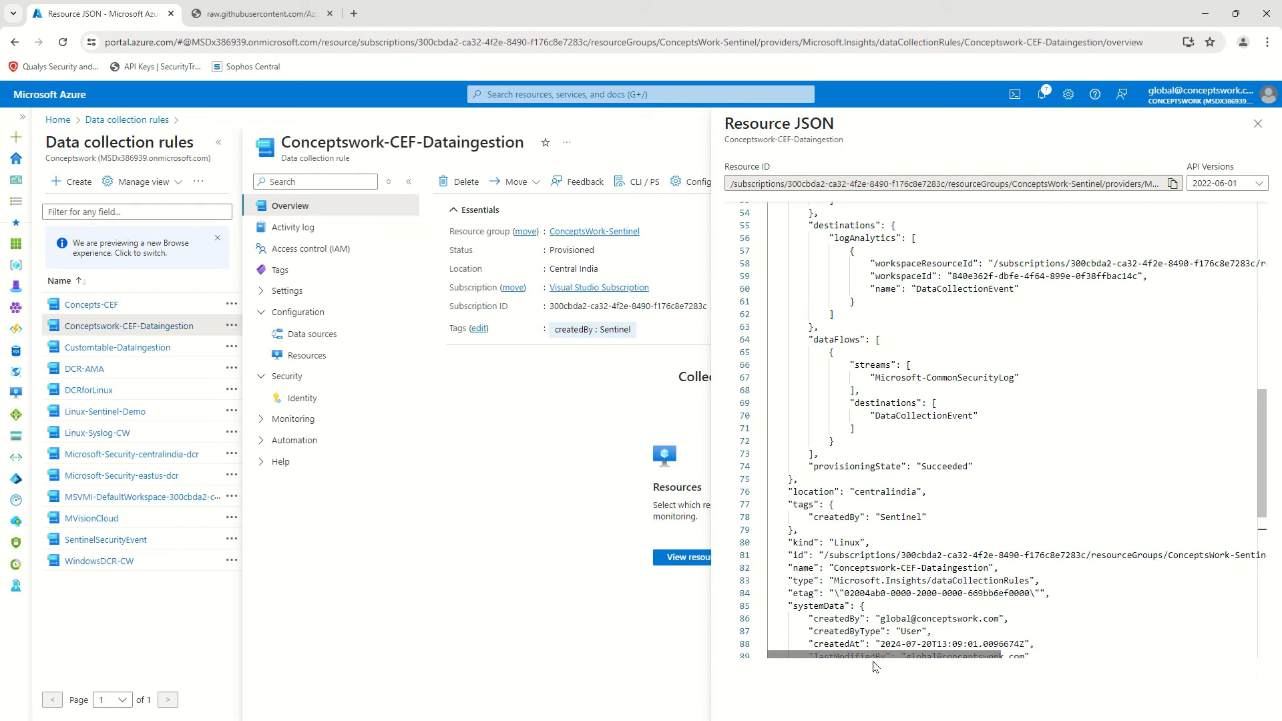
Highlight the destination's workspaceResourceId through con-sentinel and the Microsoft-CommonSecurityLog stream under dataFlows in the rule's JSON.
{"action": "left_click_drag", "start_coordinate": [857, 265], "coordinate": [1040, 263]}
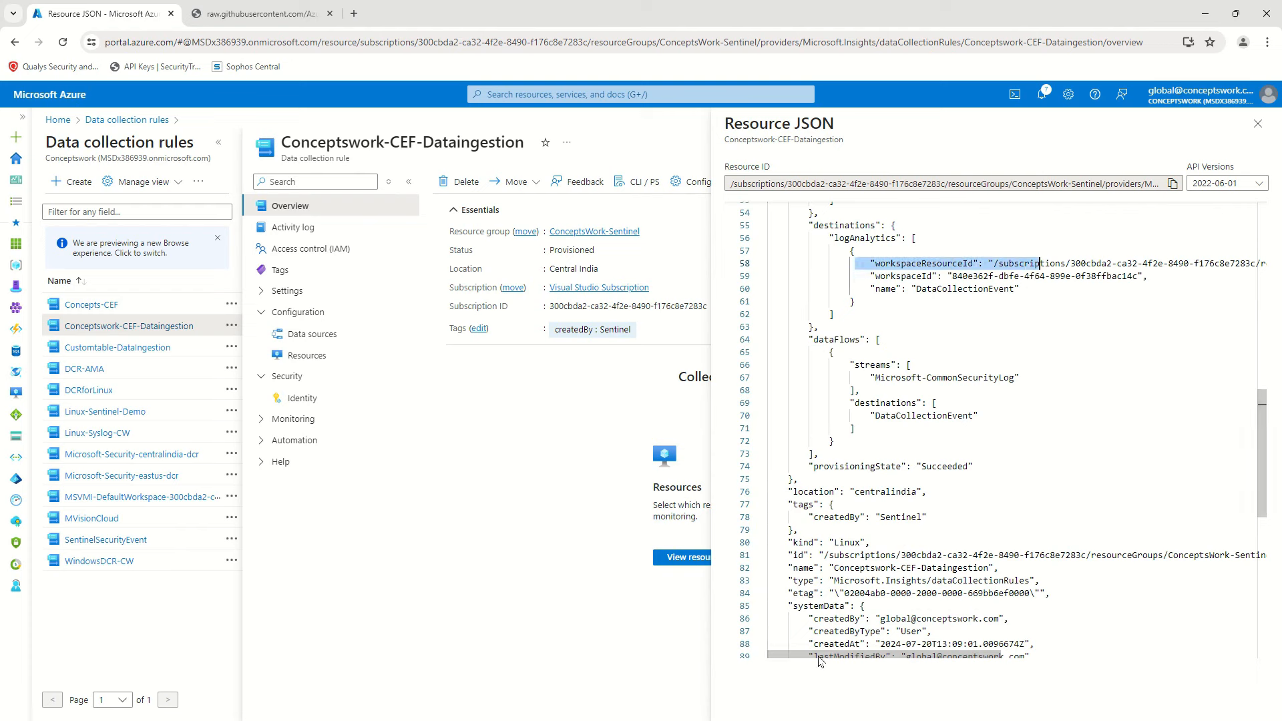
{"action": "left_click_drag", "start_coordinate": [819, 656], "coordinate": [1090, 652]}
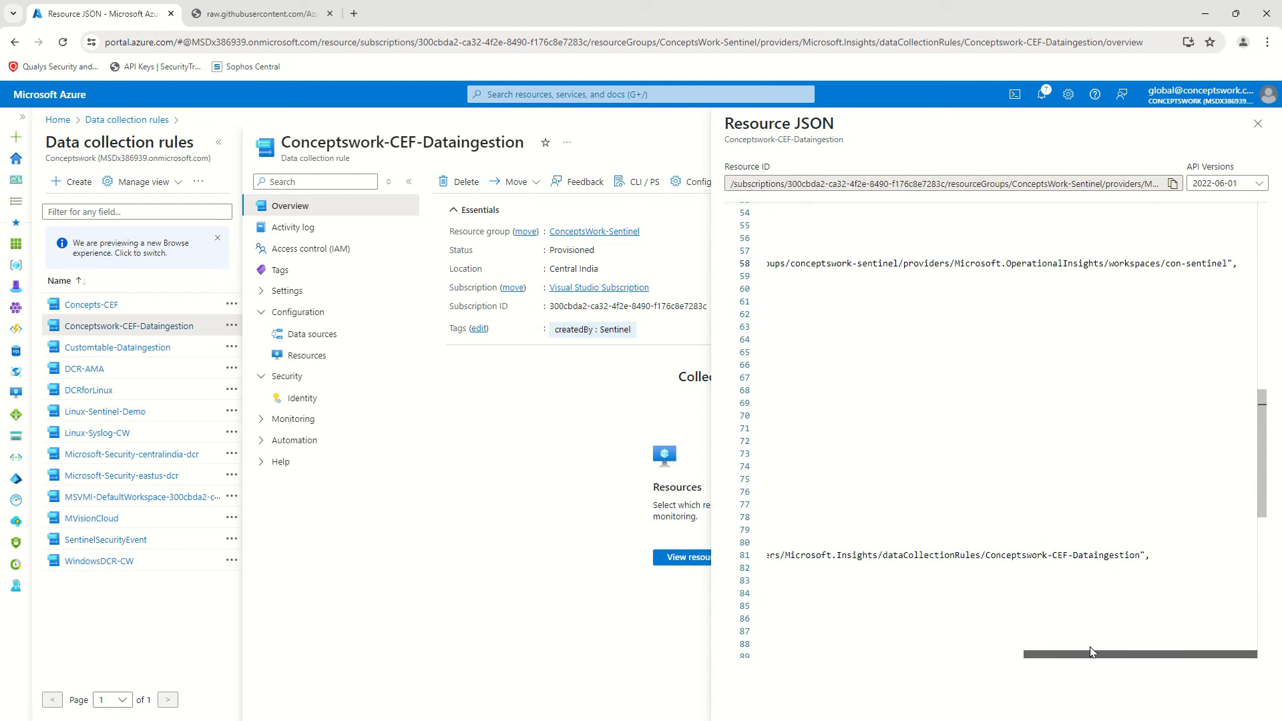
{"action": "left_click_drag", "start_coordinate": [1137, 263], "coordinate": [1259, 256]}
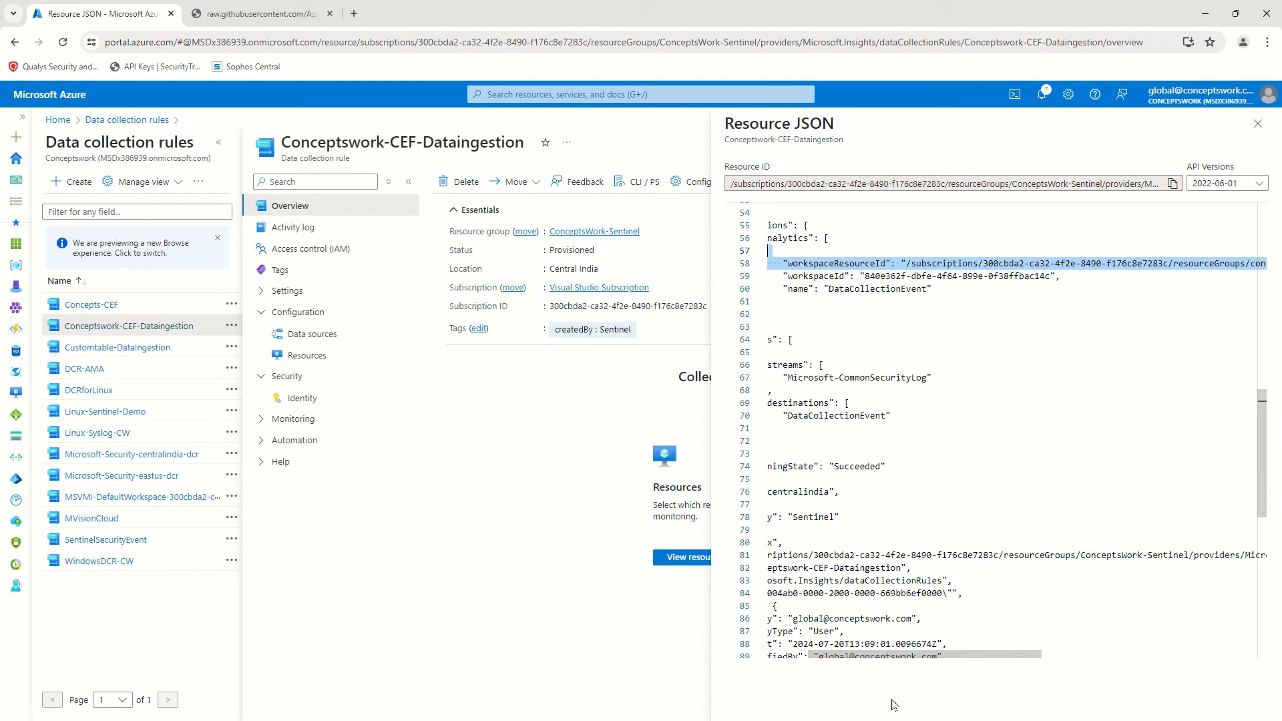
{"action": "left_click_drag", "start_coordinate": [898, 656], "coordinate": [1113, 656]}
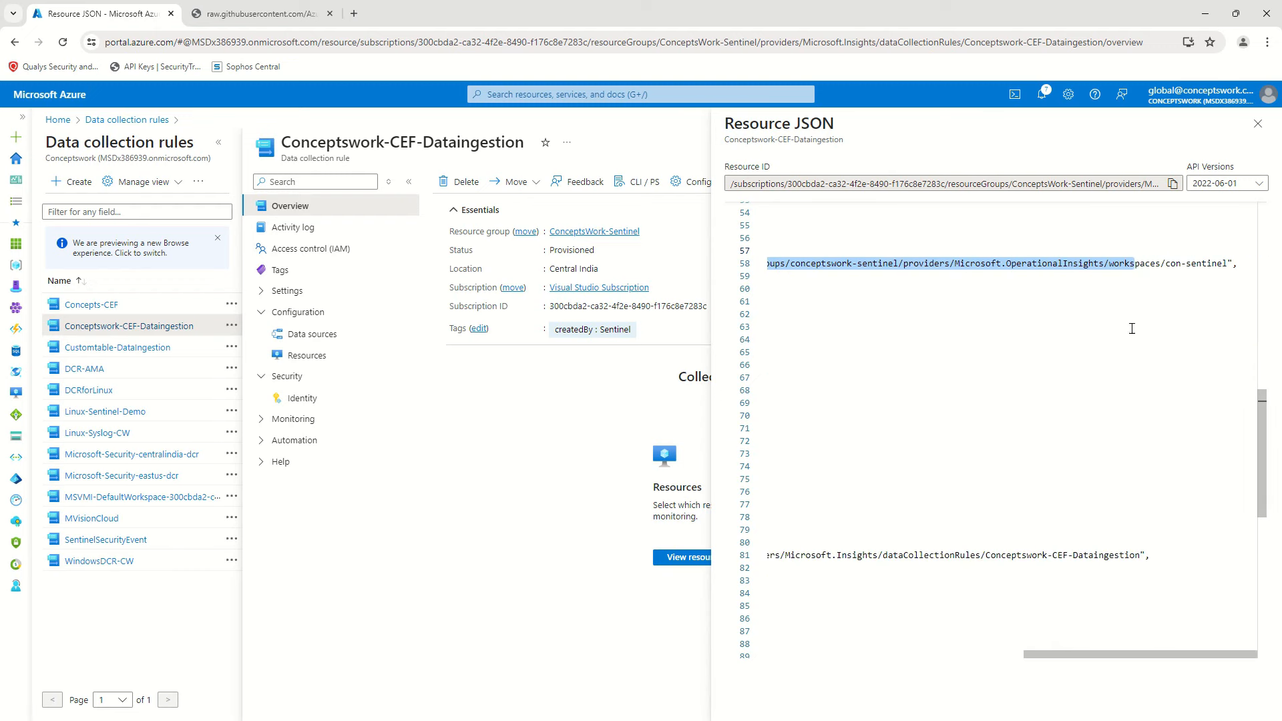
{"action": "left_click_drag", "start_coordinate": [1140, 264], "coordinate": [1223, 262]}
{"action": "left_click_drag", "start_coordinate": [1035, 654], "coordinate": [775, 654]}
{"action": "left_click_drag", "start_coordinate": [871, 378], "coordinate": [1074, 377]}
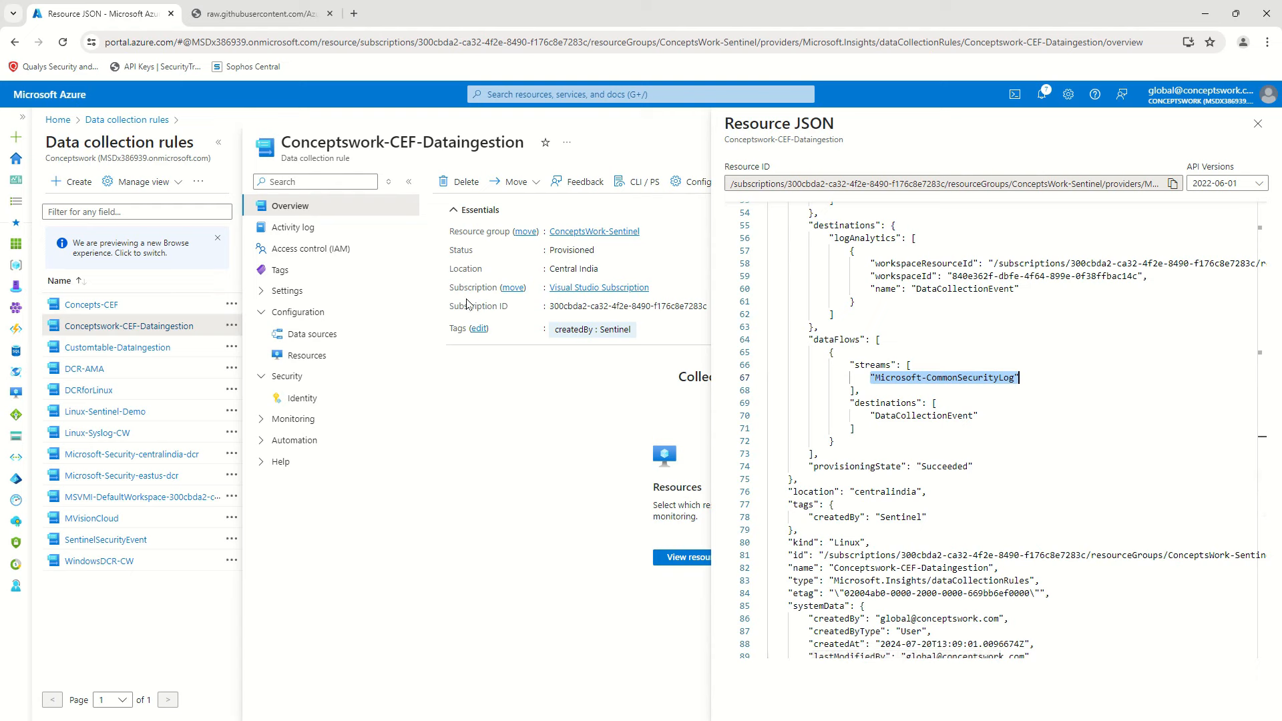
Switch to Firefox on the Linux VM and highlight the netcat echo command for sending a demo CEF message.
{"action": "key", "text": "alt+Tab"}
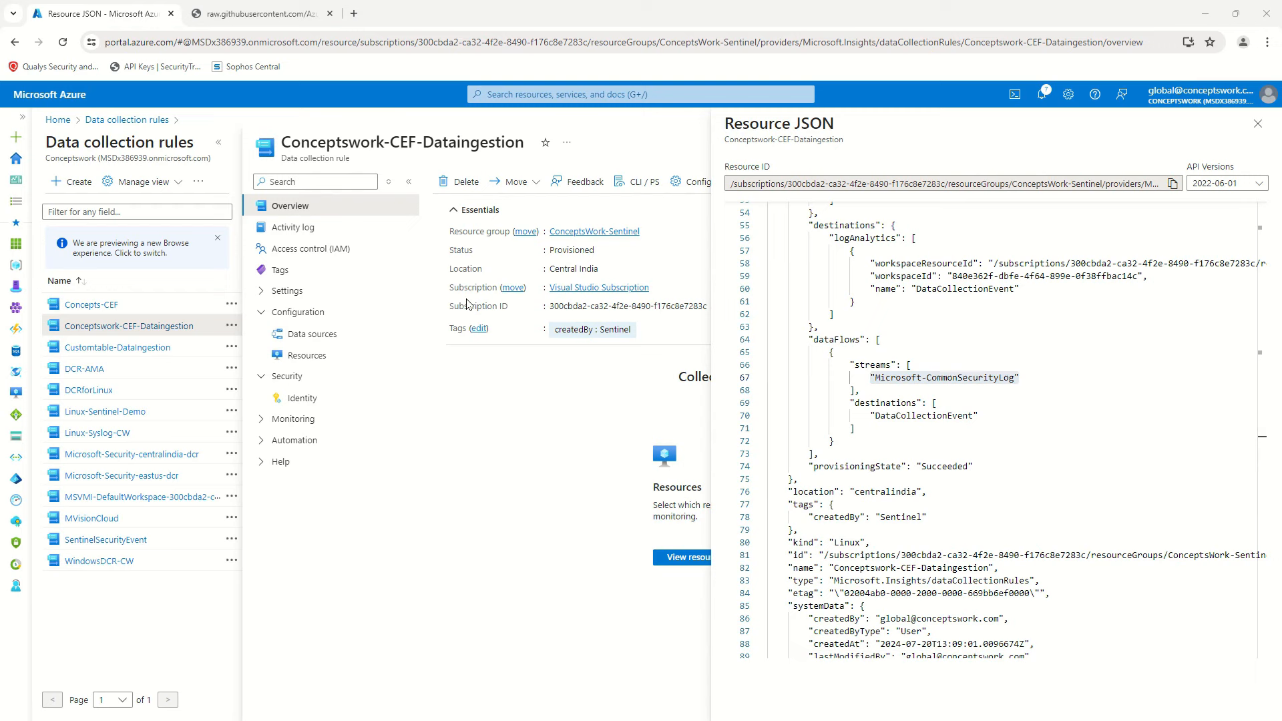
{"action": "key", "text": "alt+Tab"}
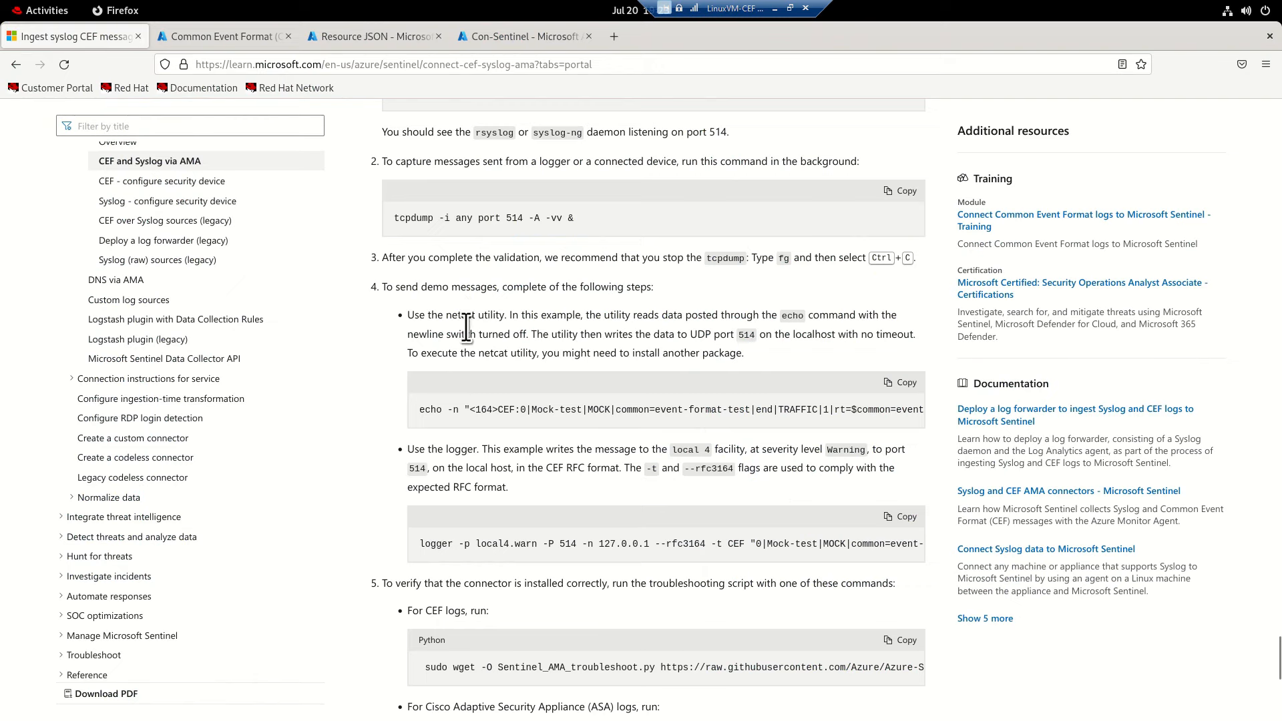
{"action": "left_click_drag", "start_coordinate": [418, 408], "coordinate": [711, 419]}
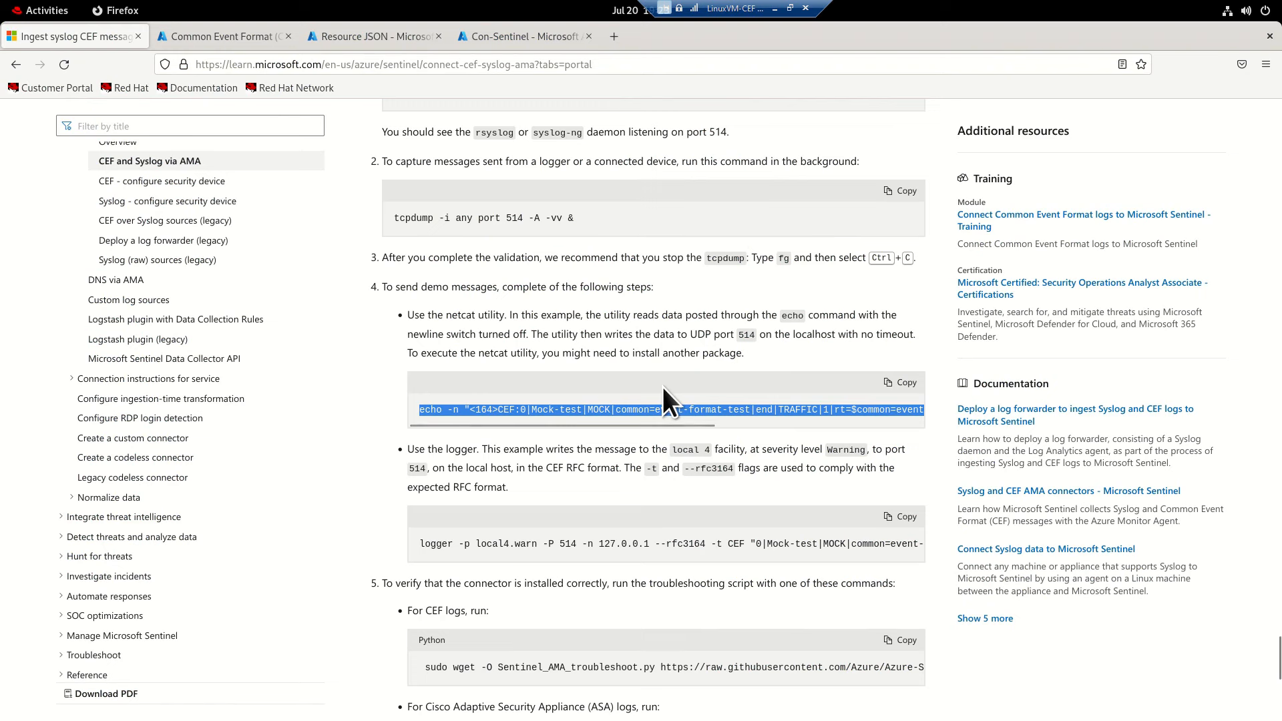
Switch to the terminal, check the tcpdump capture session on port 514, and return to the idle root session.
{"action": "key", "text": "alt+Tab"}
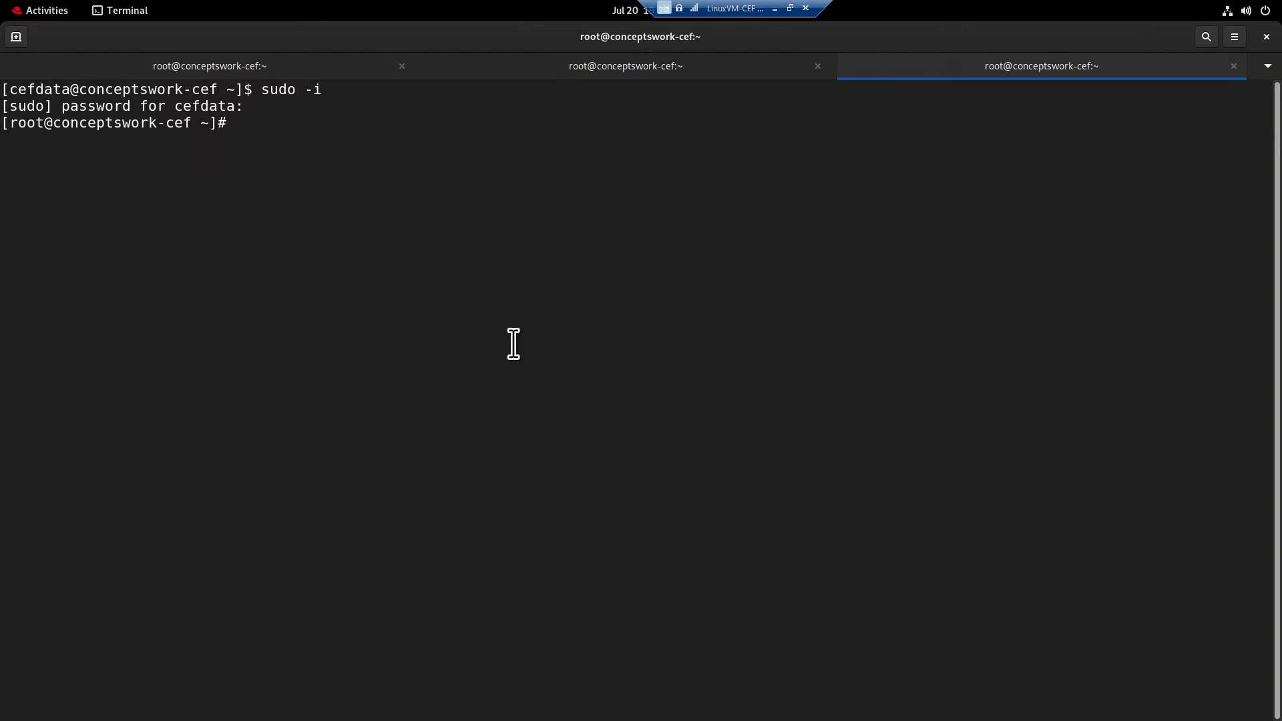
{"action": "left_click", "coordinate": [547, 69]}
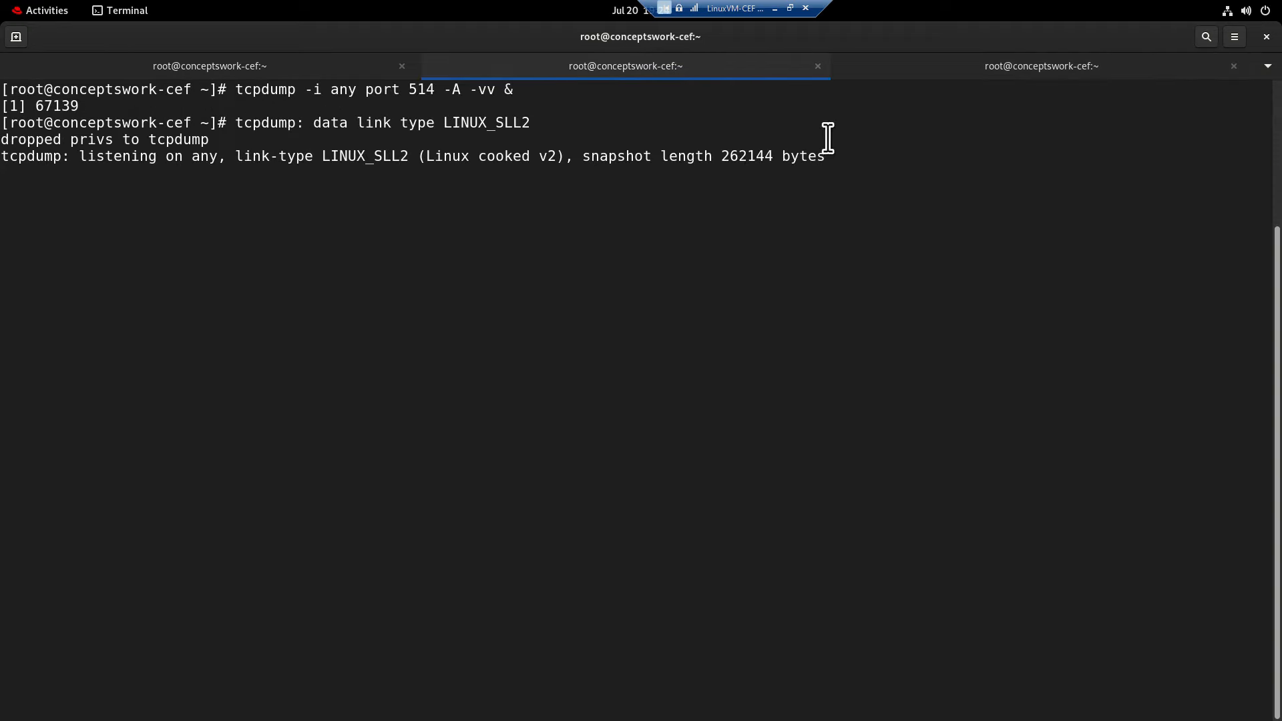
{"action": "left_click", "coordinate": [991, 72]}
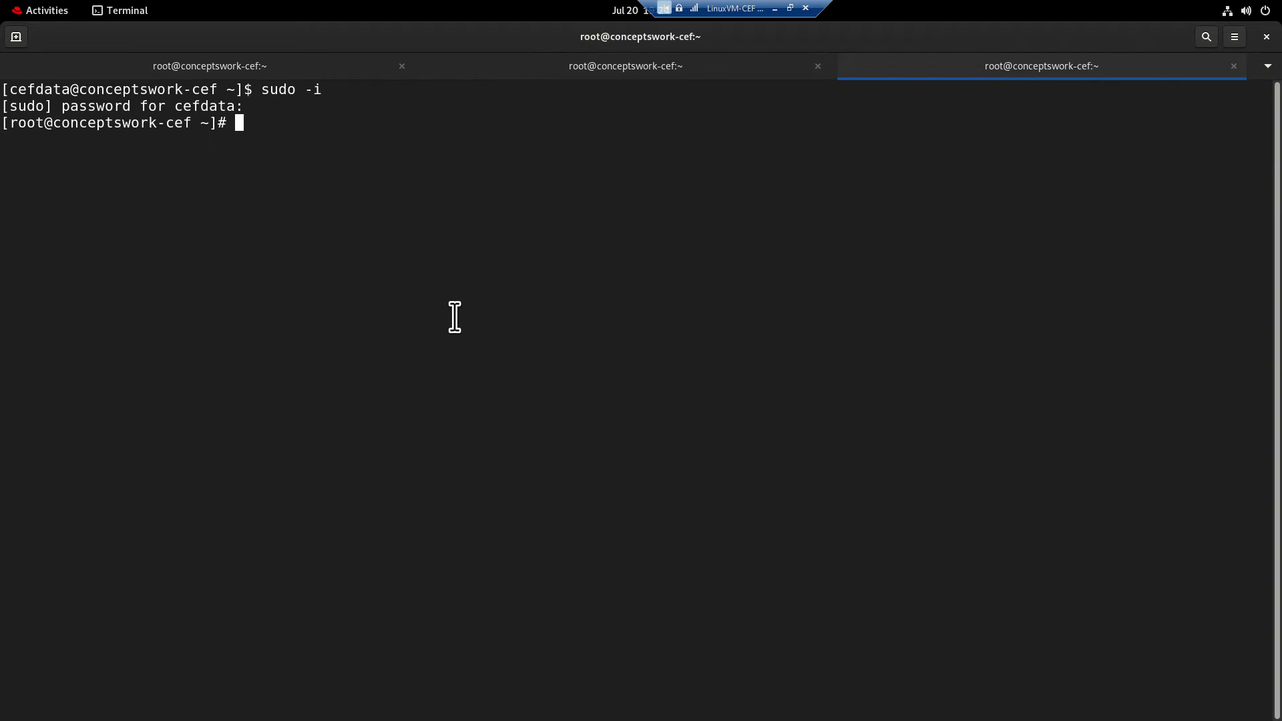
Switch to the text editor and highlight the mock CEF echo command in Untitled Document 1.
{"action": "key", "text": "alt+Tab"}
{"action": "key", "text": "alt+Tab"}
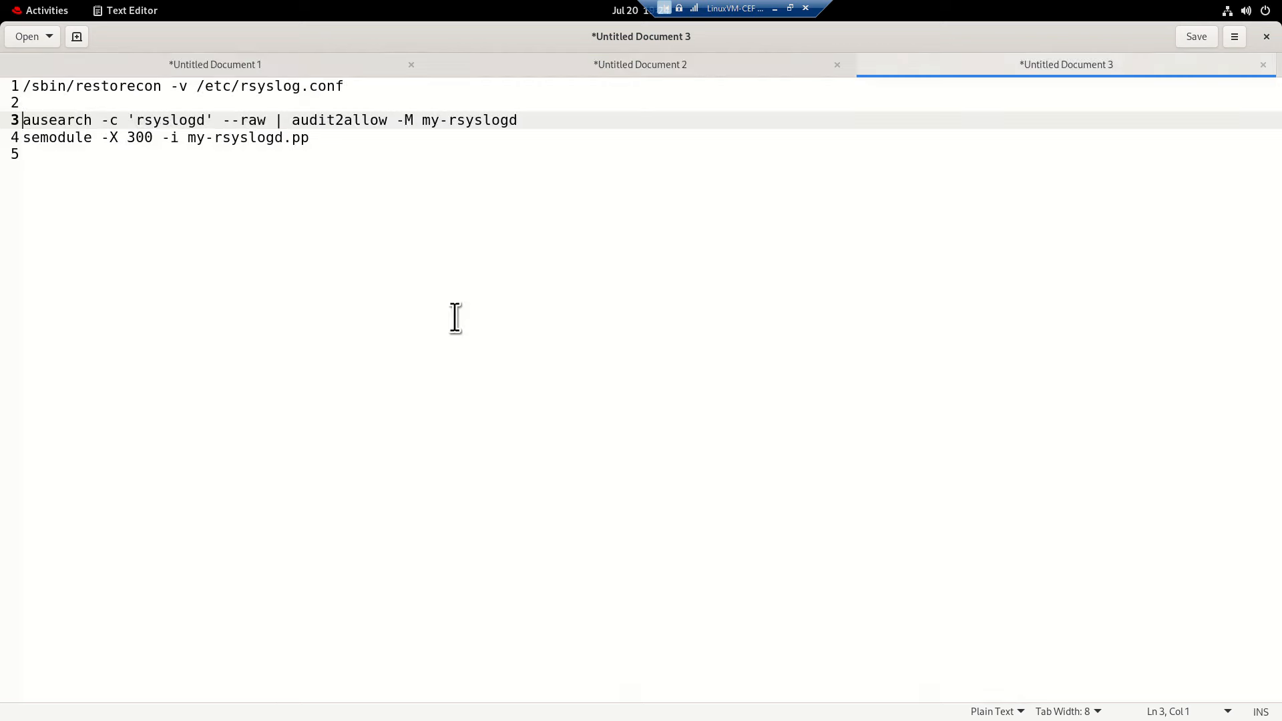
{"action": "left_click", "coordinate": [197, 70]}
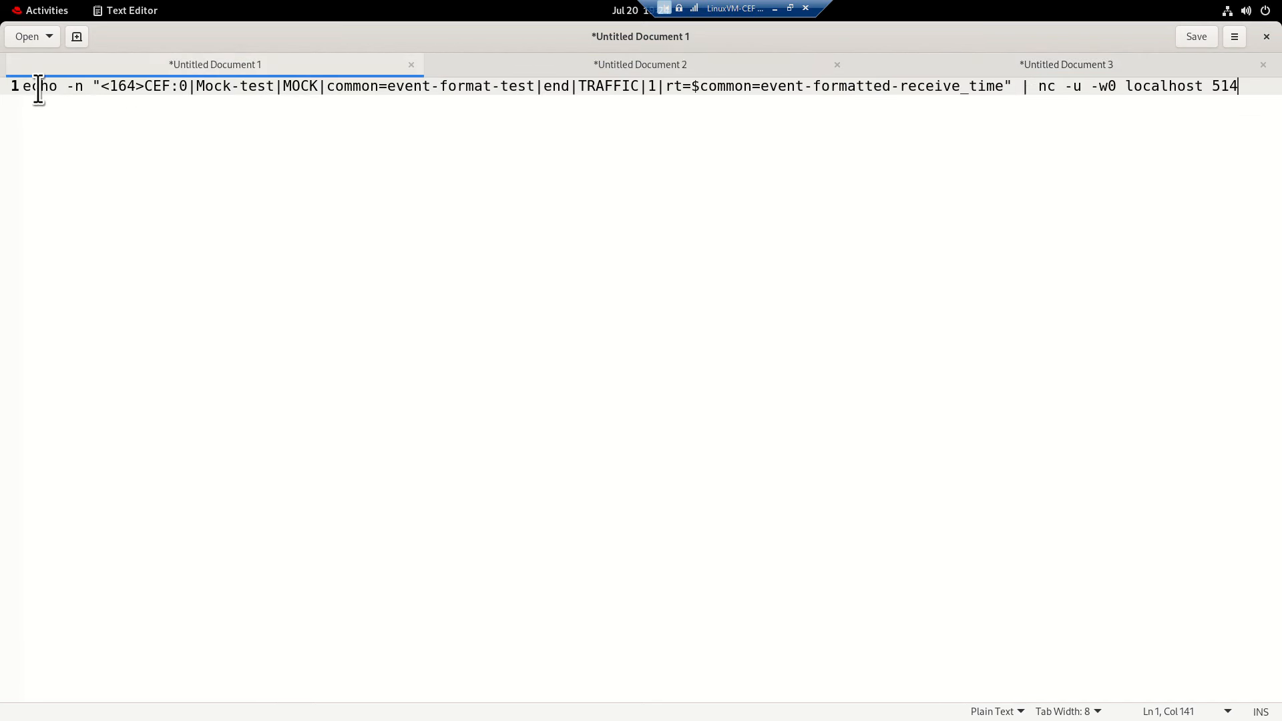
{"action": "left_click_drag", "start_coordinate": [31, 90], "coordinate": [850, 114]}
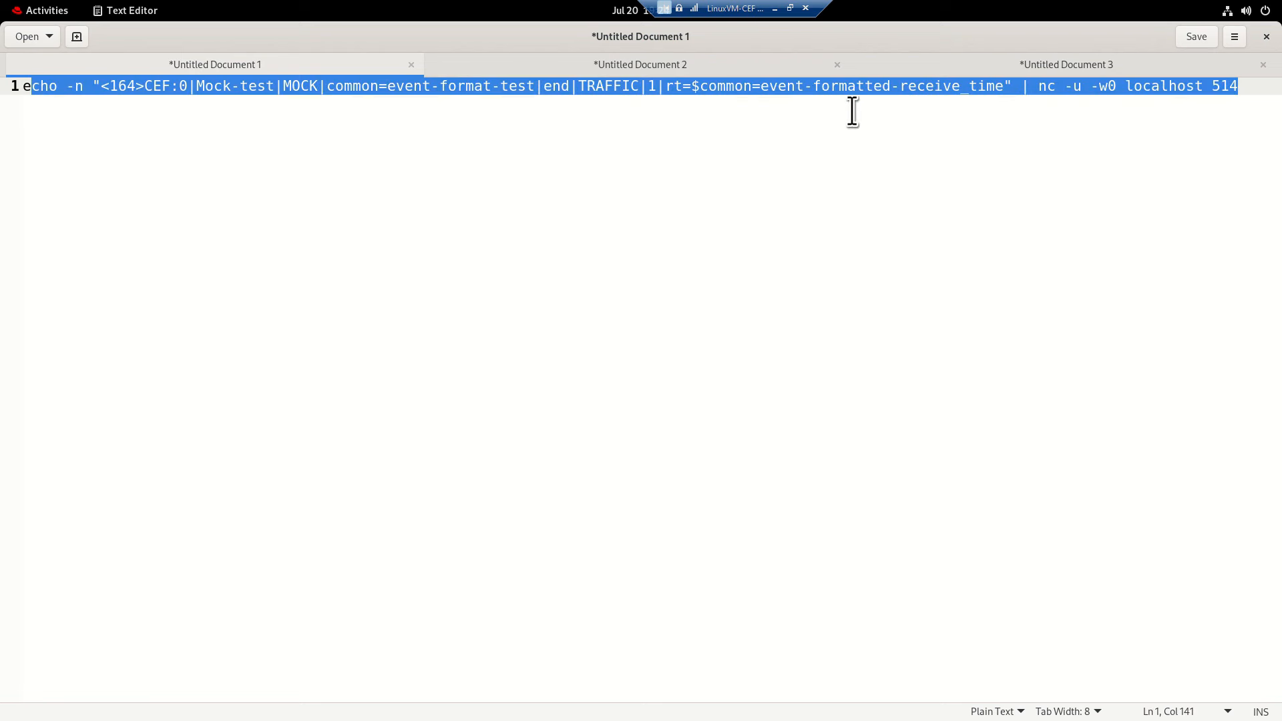
{"action": "left_click", "coordinate": [718, 357]}
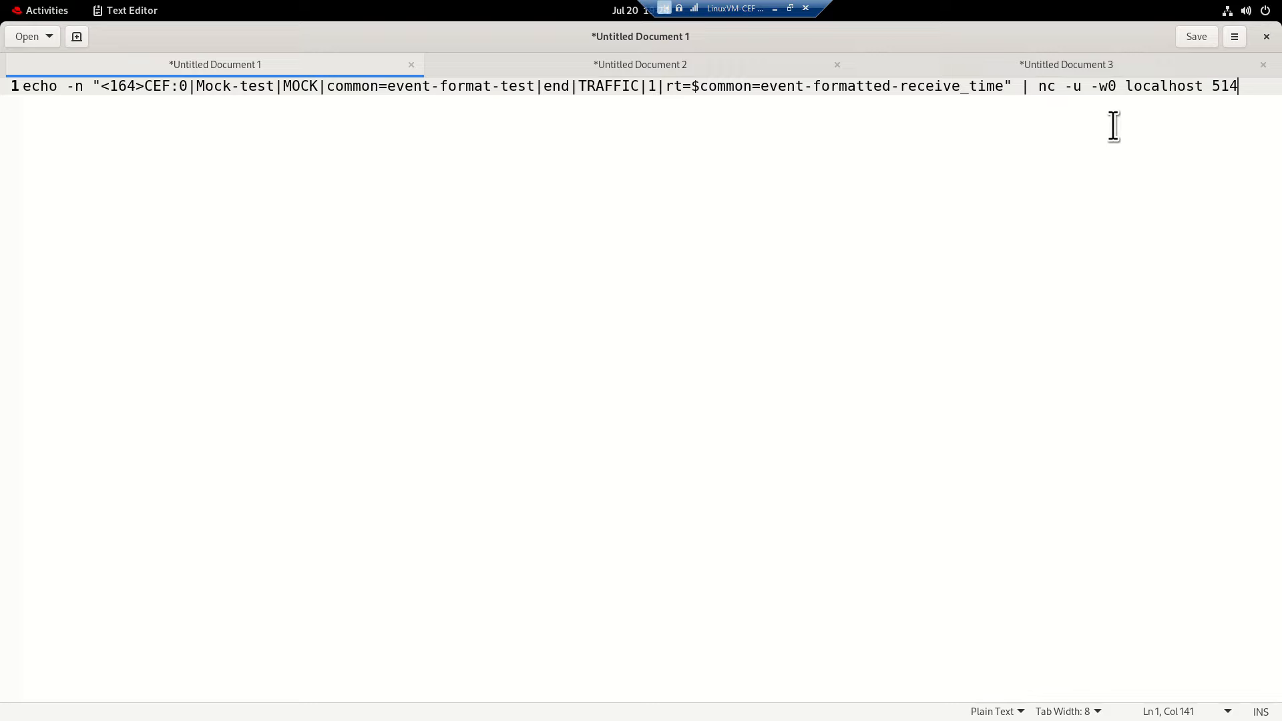
Copy the netcat echo command from the Microsoft Learn page in Firefox and paste it over the contents of Untitled Document 1.
{"action": "key", "text": "alt+Tab"}
{"action": "key", "text": "alt+Tab"}
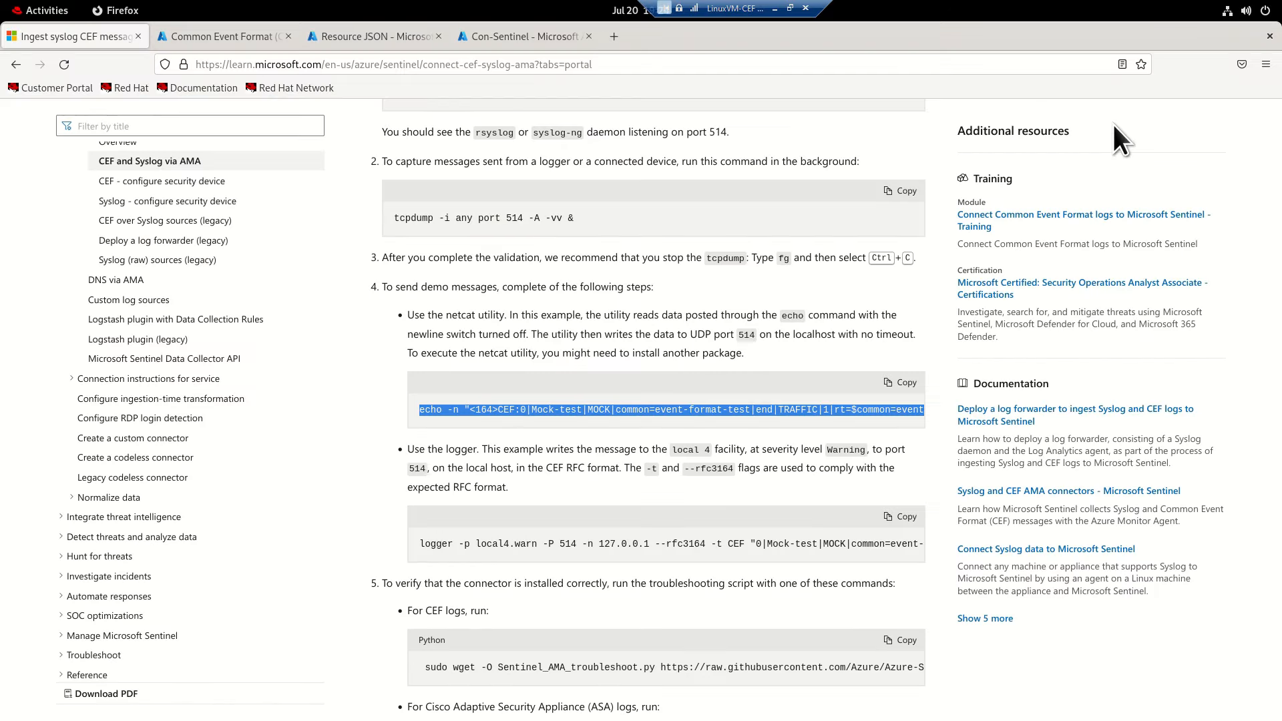
{"action": "left_click", "coordinate": [898, 385]}
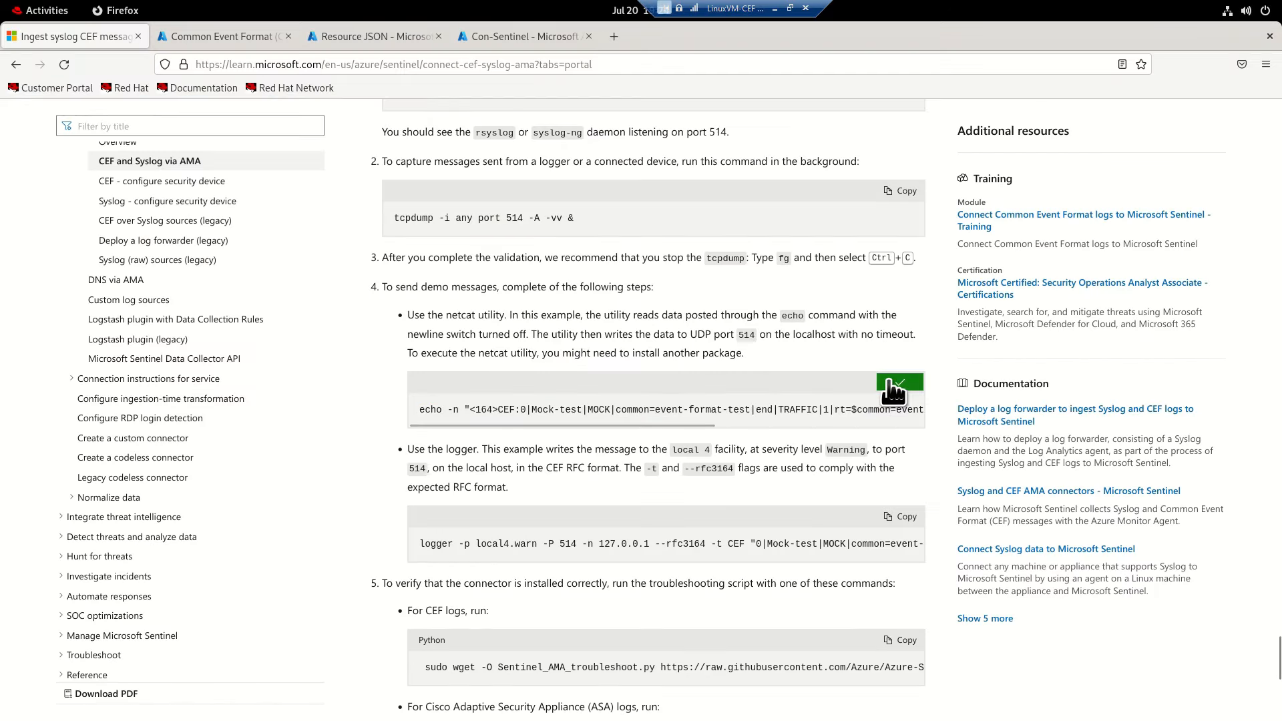
{"action": "key", "text": "alt+Tab"}
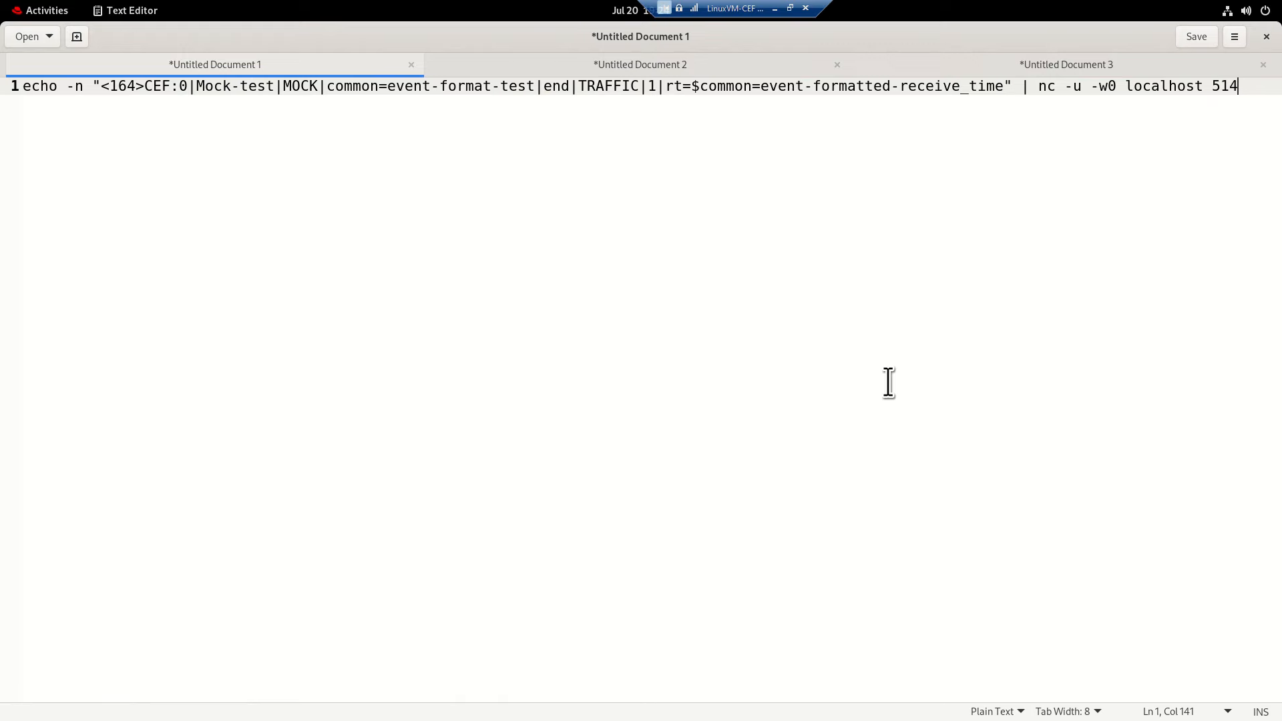
{"action": "key", "text": "ctrl+a"}
{"action": "key", "text": "ctrl+v"}
{"action": "key", "text": "ctrl+a"}
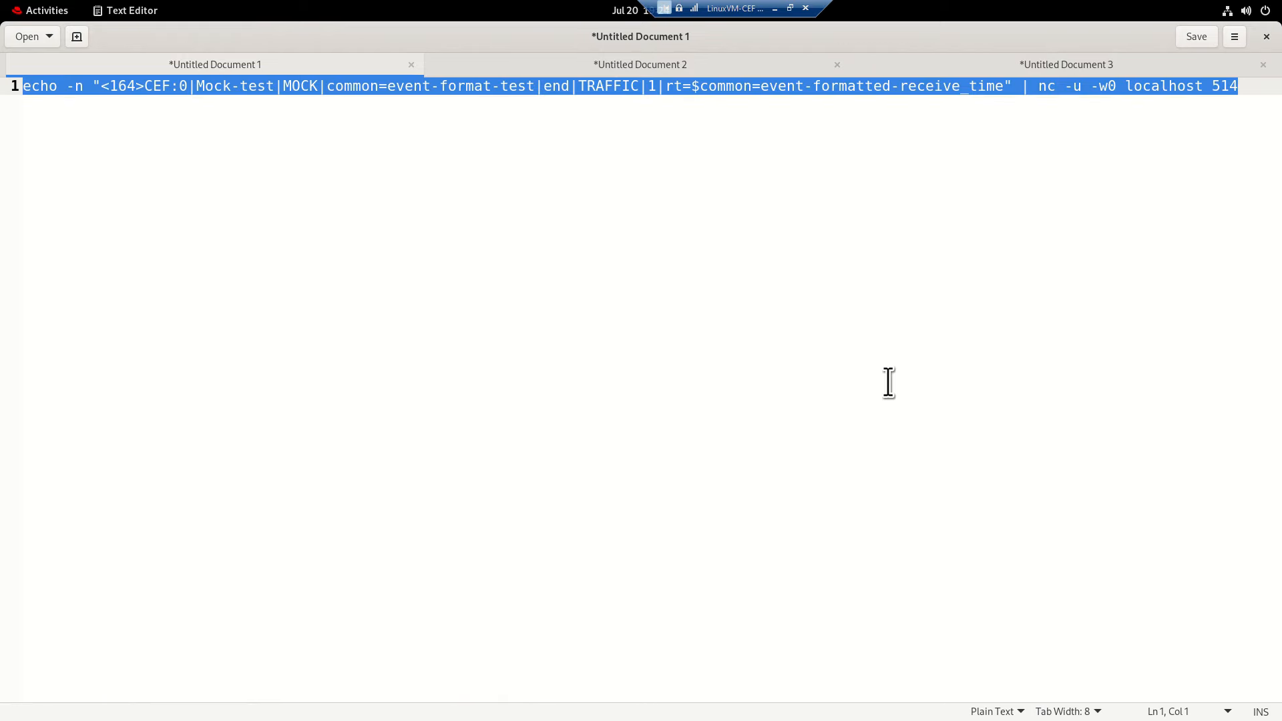
Paste the mock CEF echo command into the terminal's idle root session and try to send it with nc -u -w0 localhost 514.
{"action": "key", "text": "alt+Tab"}
{"action": "key", "text": "alt+Tab"}
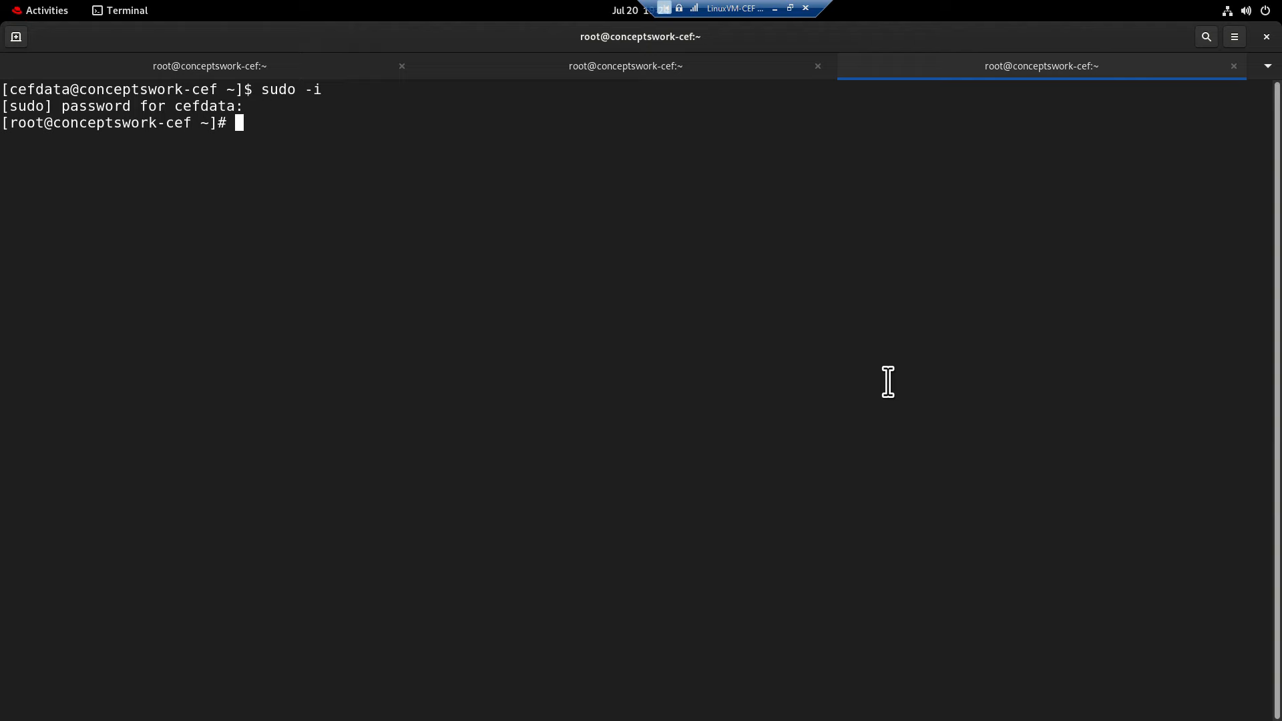
{"action": "right_click", "coordinate": [510, 275]}
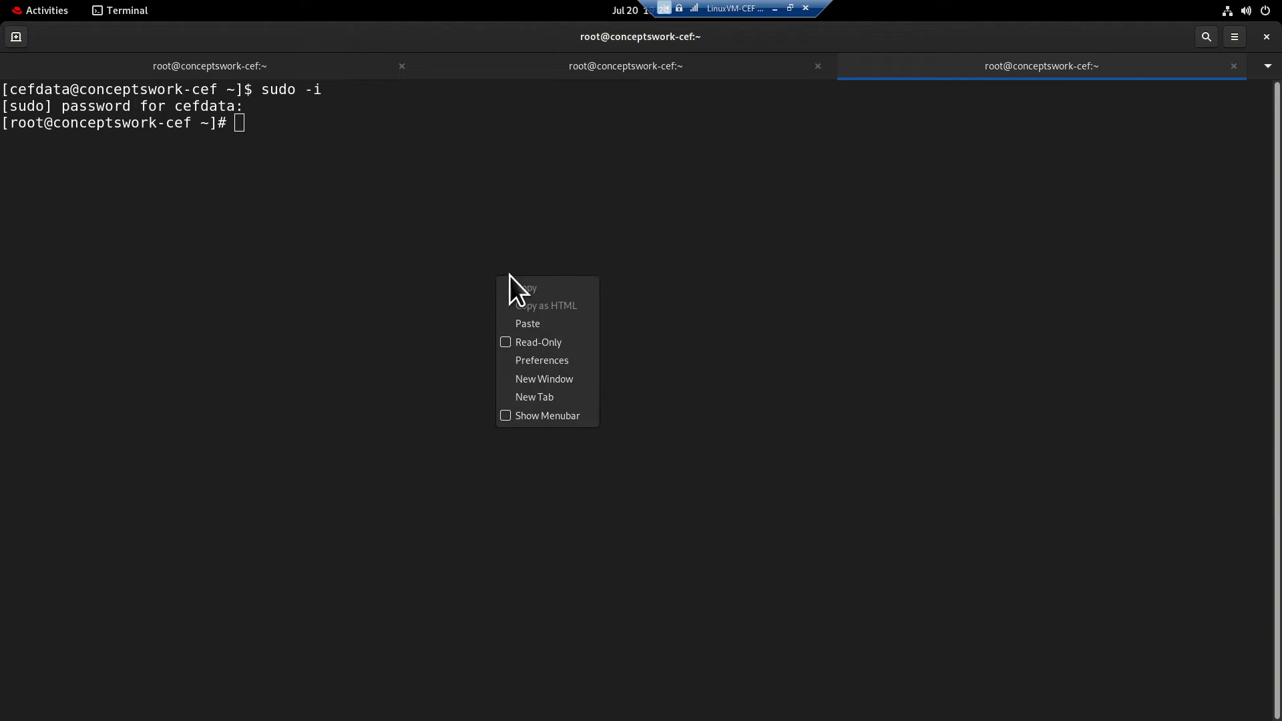
{"action": "left_click", "coordinate": [538, 323]}
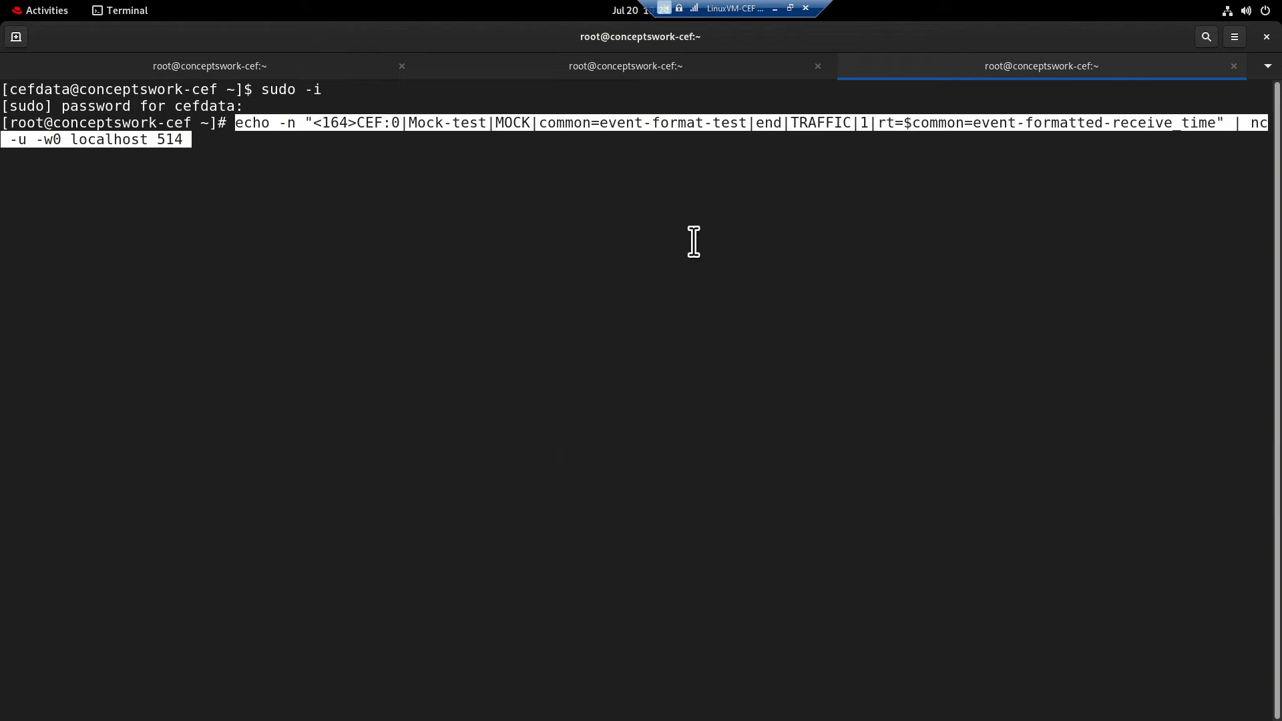
{"action": "key", "text": "Return"}
Highlight the command's -w0 timeout, then resend the mock CEF message using nc -u -w 1 localhost 514.
{"action": "left_click_drag", "start_coordinate": [53, 140], "coordinate": [86, 142]}
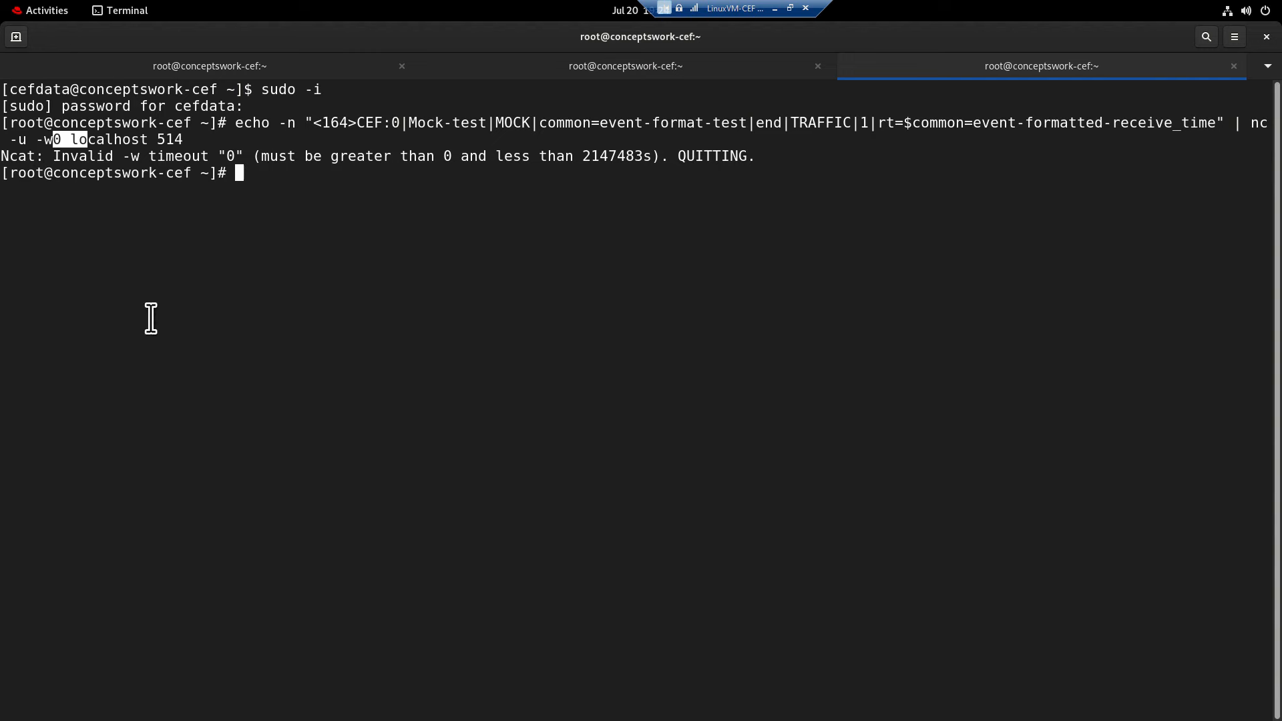
{"action": "left_click", "coordinate": [47, 147]}
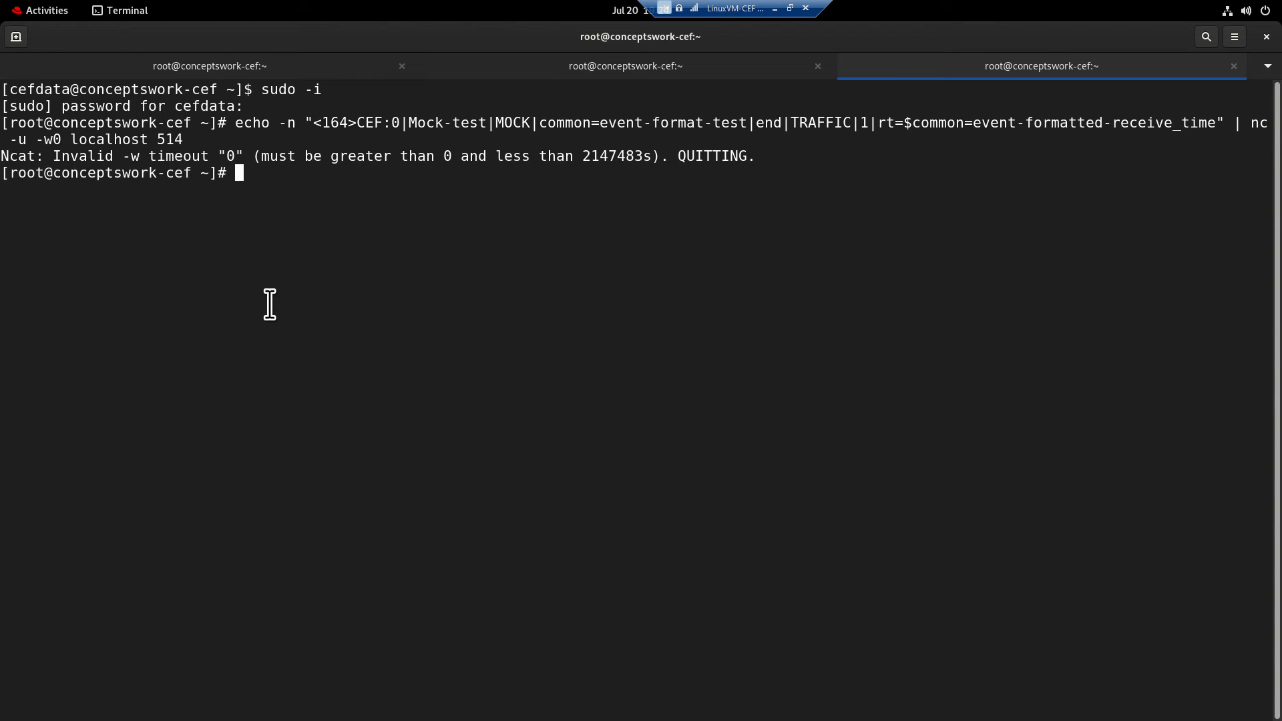
{"action": "key", "text": "Up"}
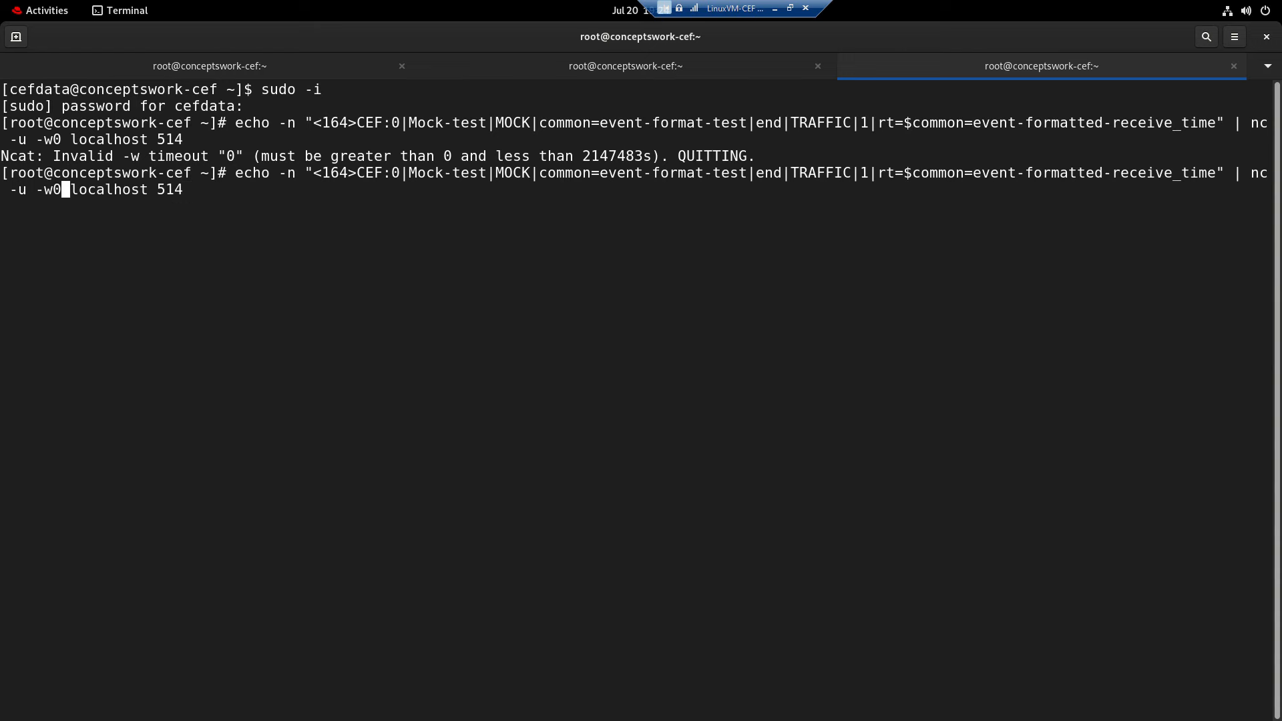
{"action": "key", "text": "BackSpace"}
{"action": "type", "text": "1"}
{"action": "key", "text": "Return"}
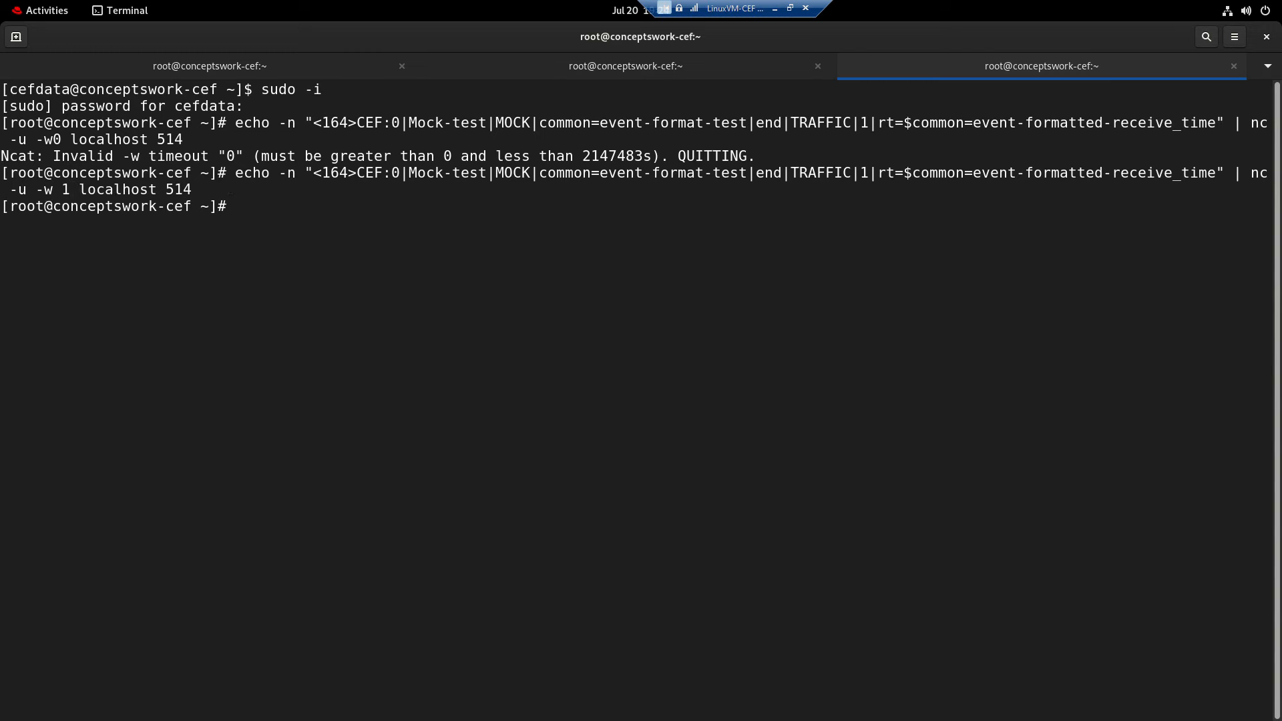
Examine the tcpdump capture session and highlight the received CEF Mock-test message, comparing it with the sending session.
{"action": "left_click", "coordinate": [555, 63]}
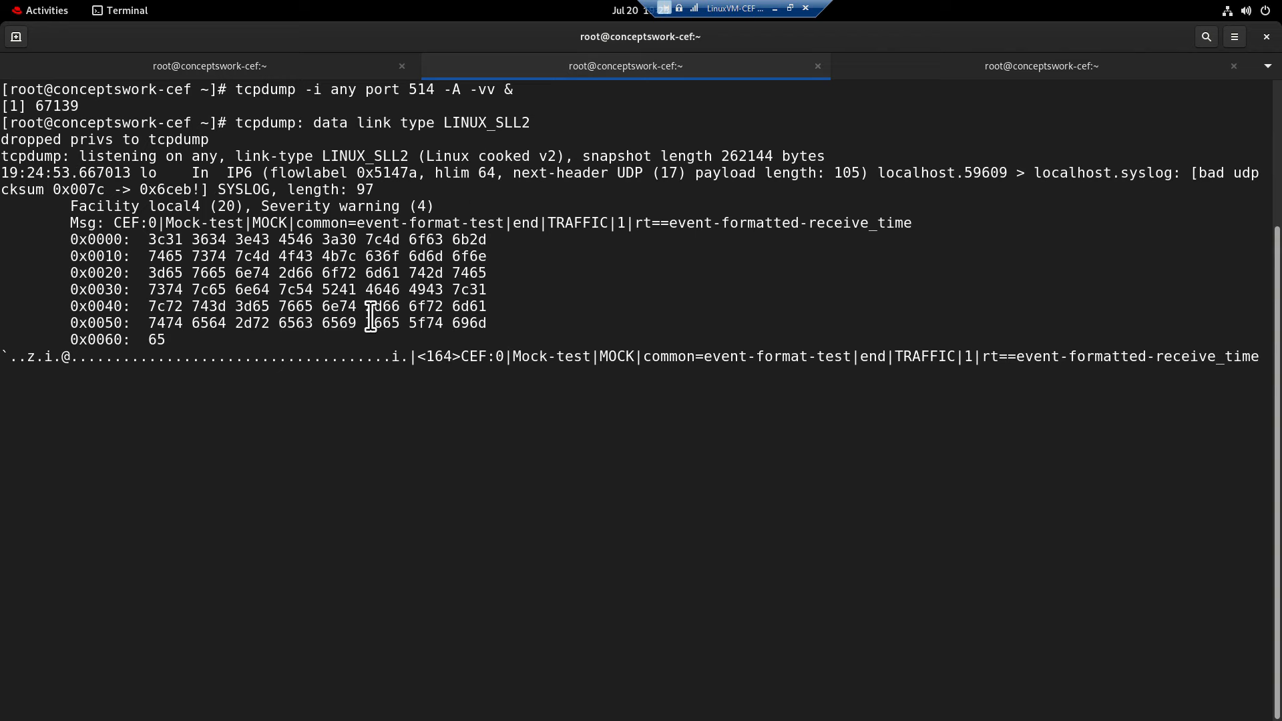
{"action": "left_click_drag", "start_coordinate": [417, 360], "coordinate": [1233, 370]}
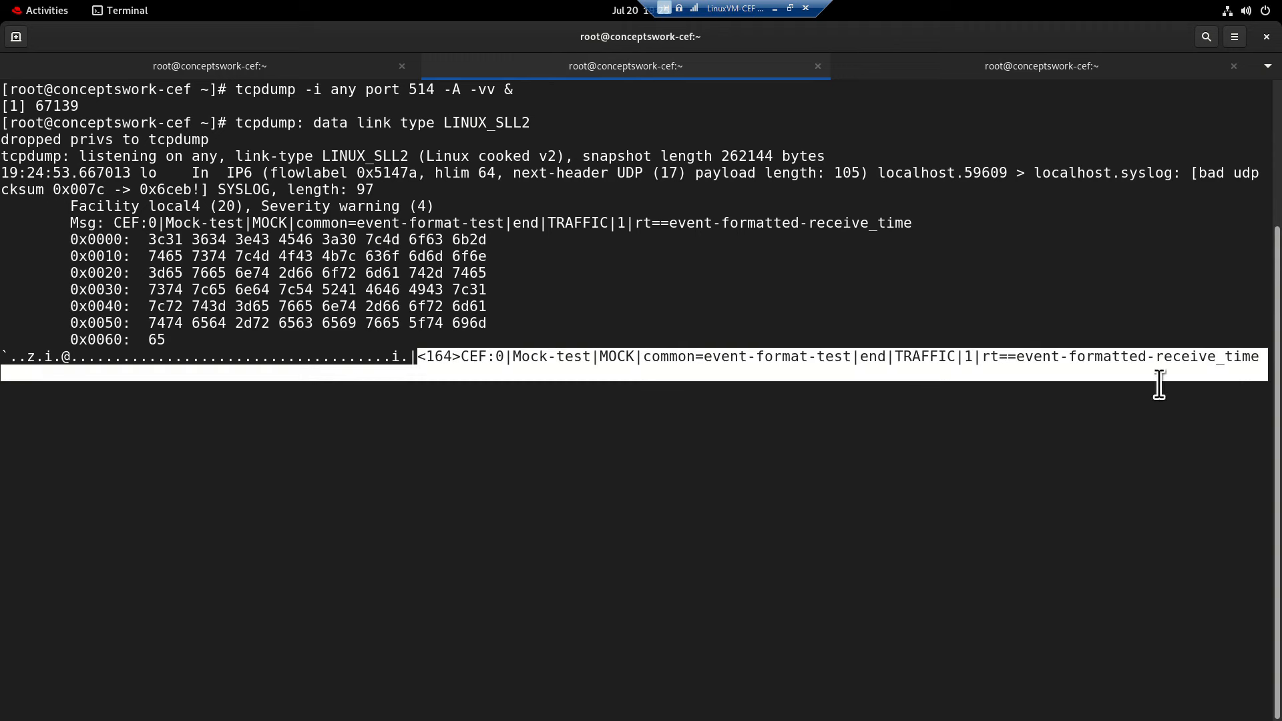
{"action": "left_click", "coordinate": [926, 70]}
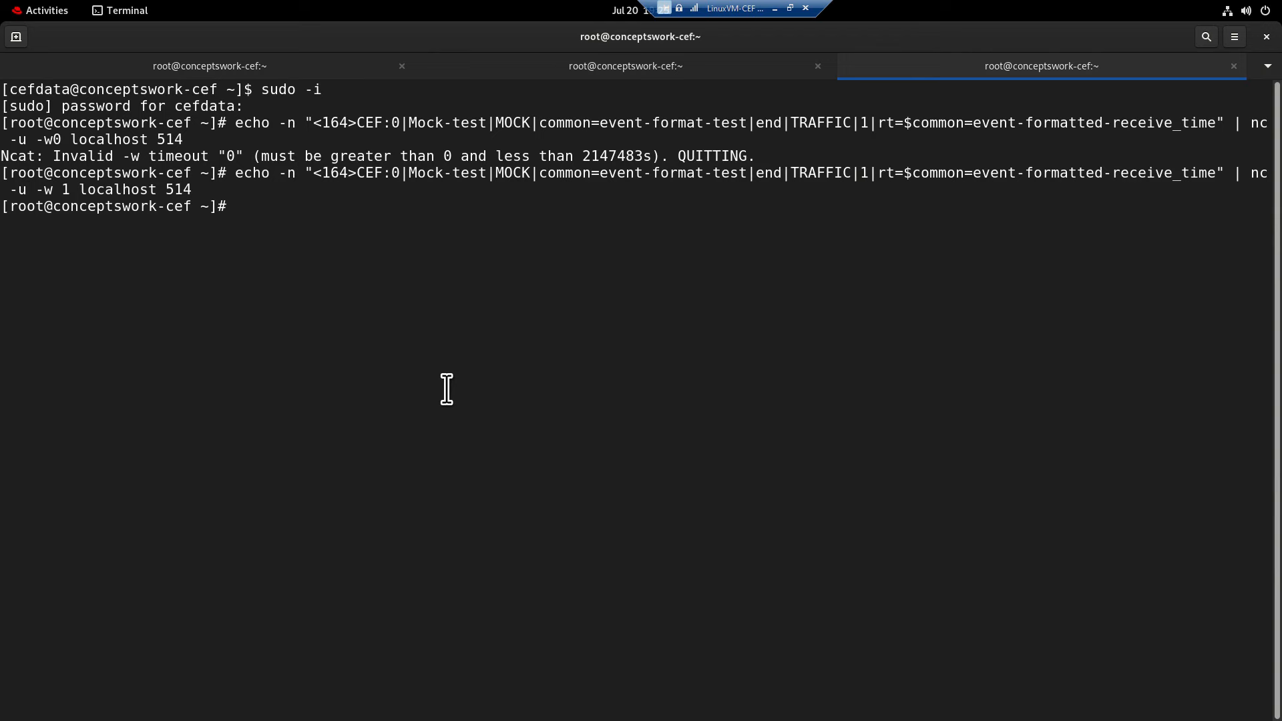
{"action": "left_click", "coordinate": [463, 62]}
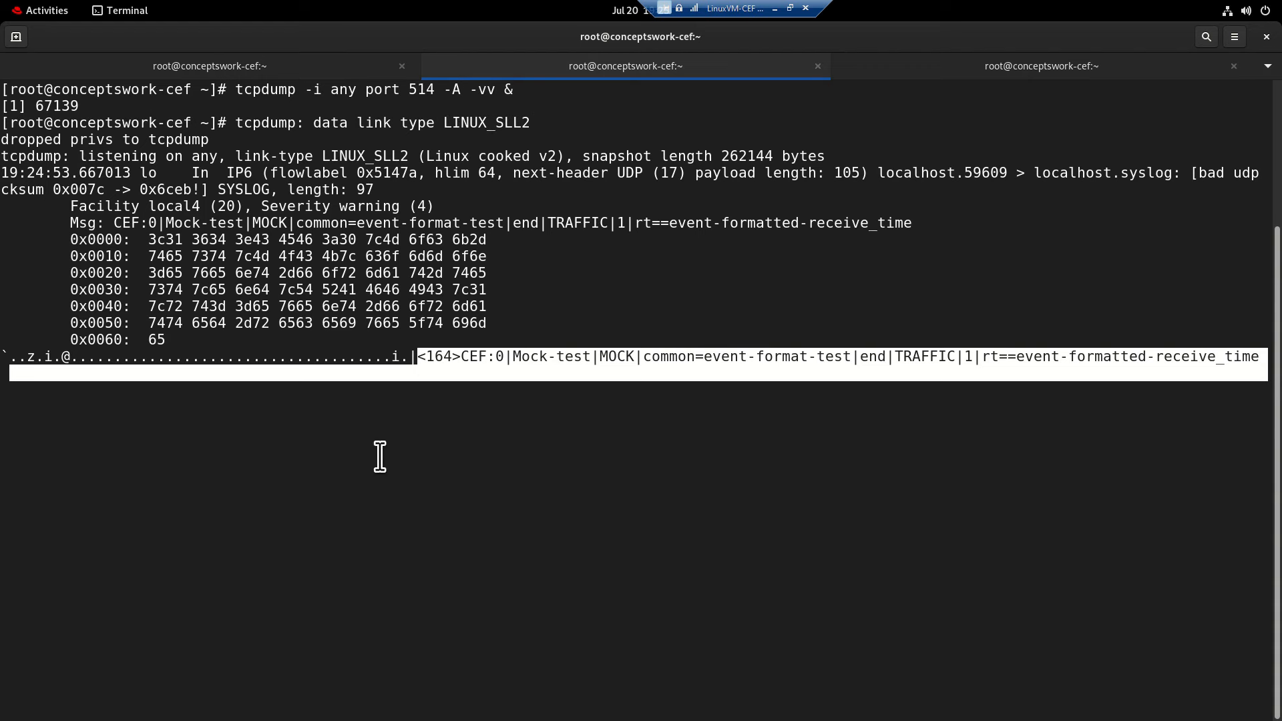
Run all the CISCO and Sophos CEF echo commands from Untitled Document 2 in the sending root session and check the tcpdump capture.
{"action": "key", "text": "alt+Tab"}
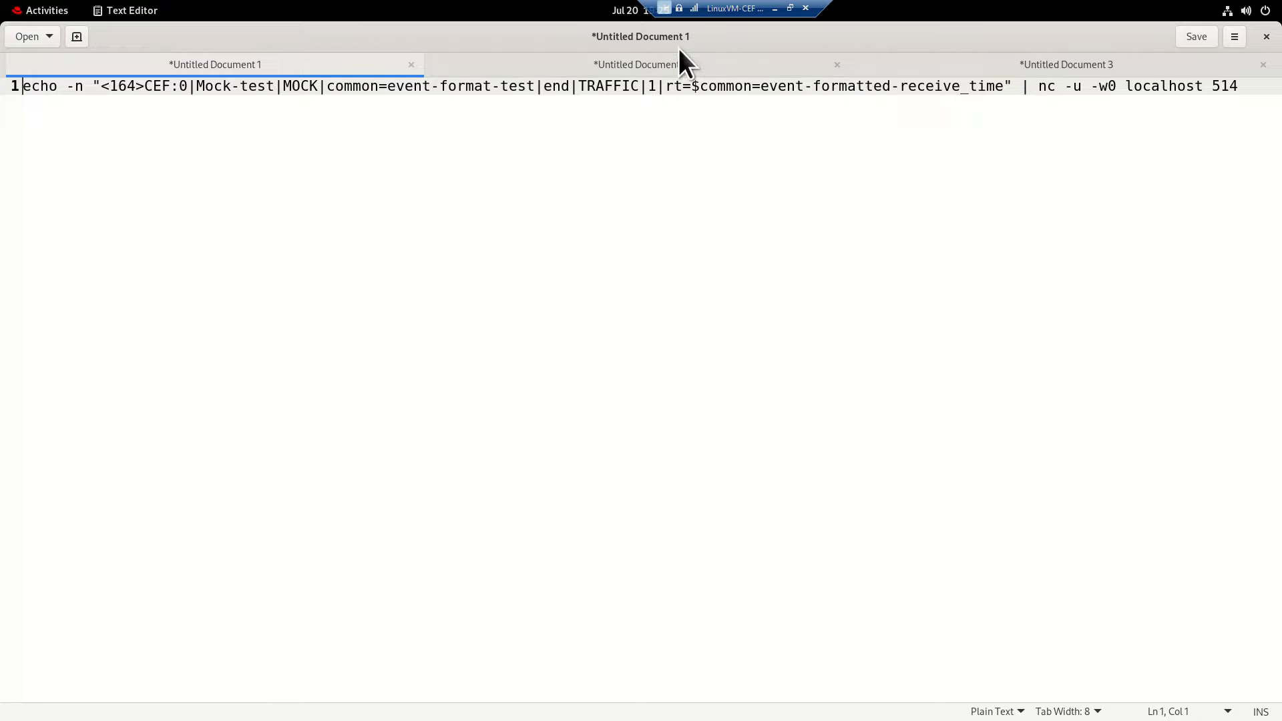
{"action": "left_click", "coordinate": [635, 62]}
{"action": "left_click", "coordinate": [516, 329]}
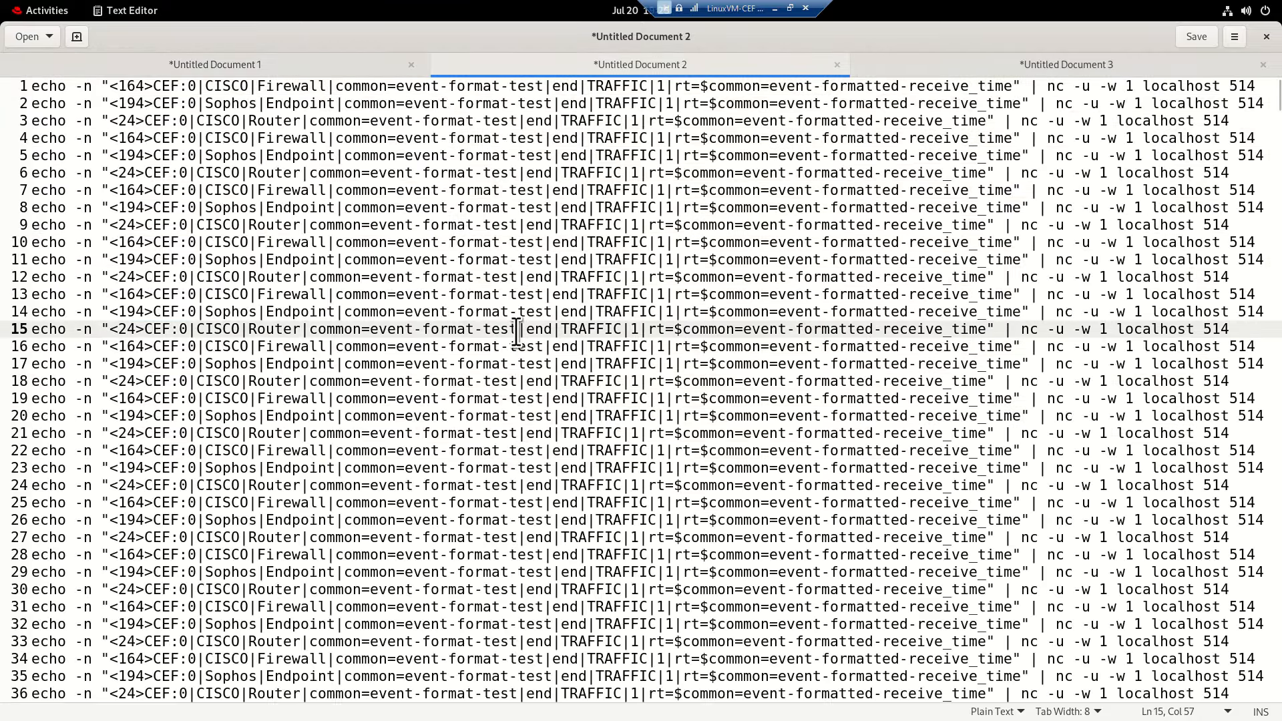
{"action": "key", "text": "ctrl+a"}
{"action": "key", "text": "alt+Tab"}
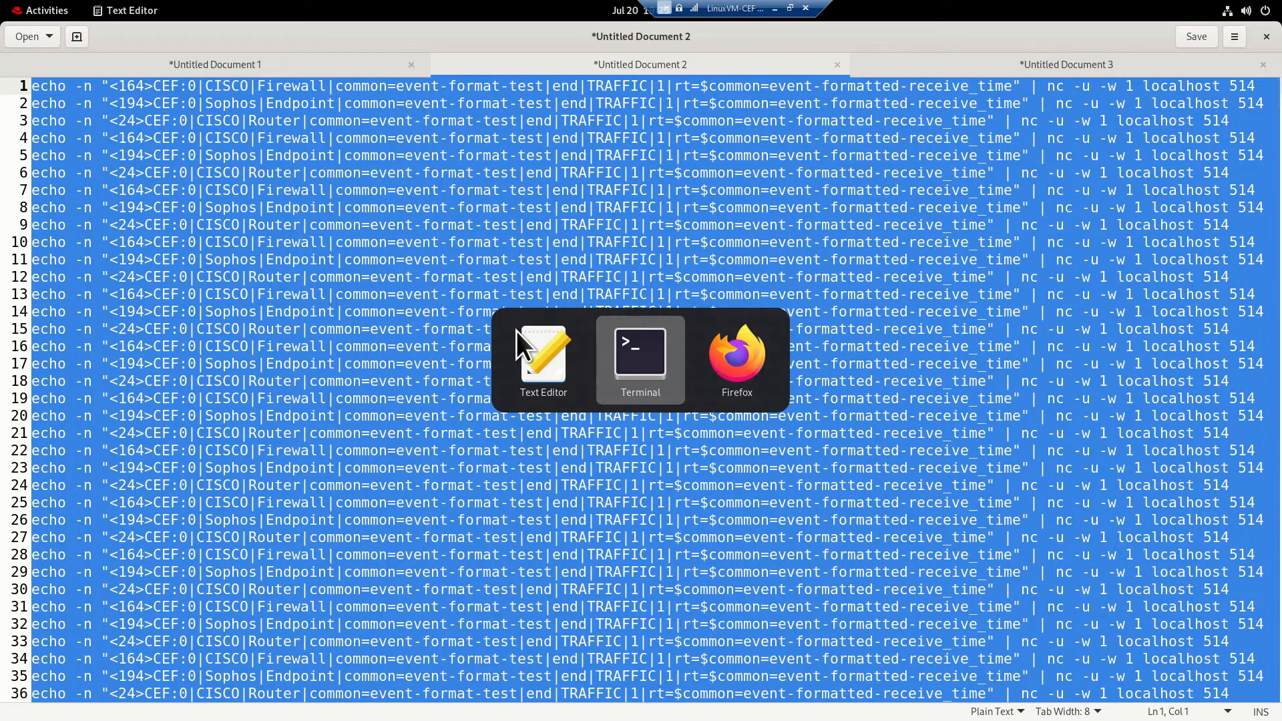
{"action": "left_click", "coordinate": [907, 65]}
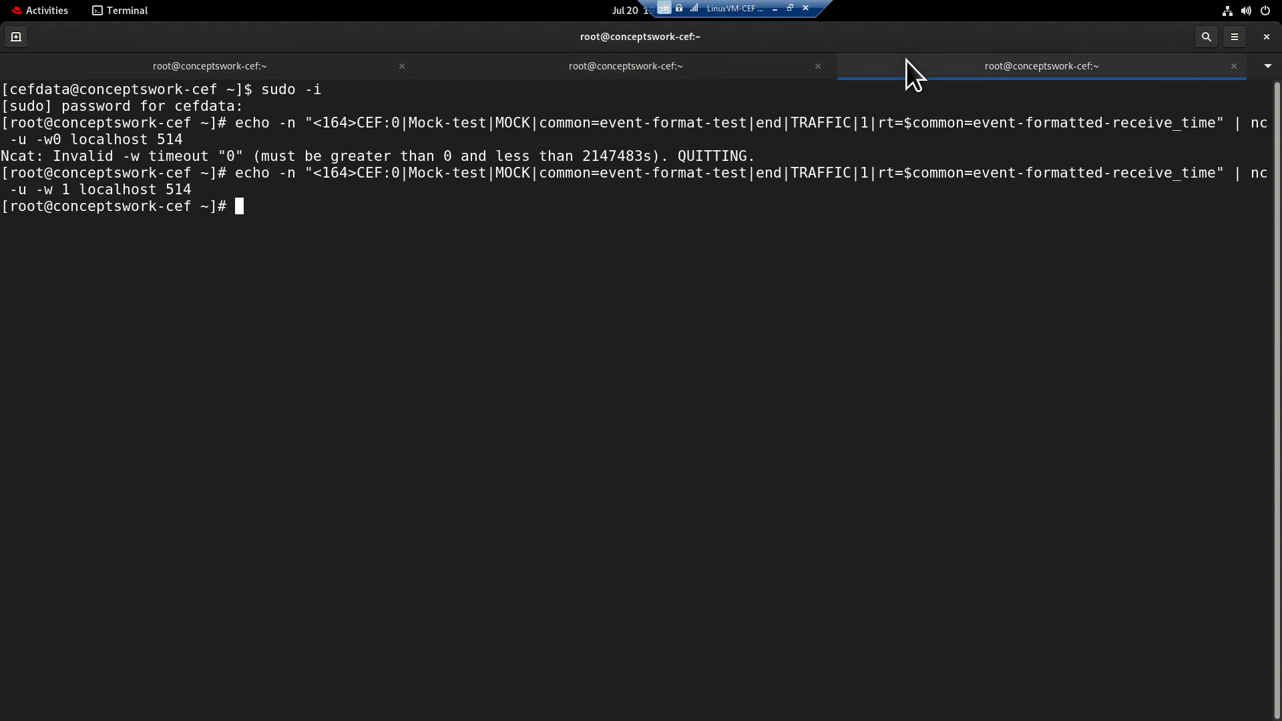
{"action": "right_click", "coordinate": [328, 277]}
{"action": "left_click", "coordinate": [359, 323]}
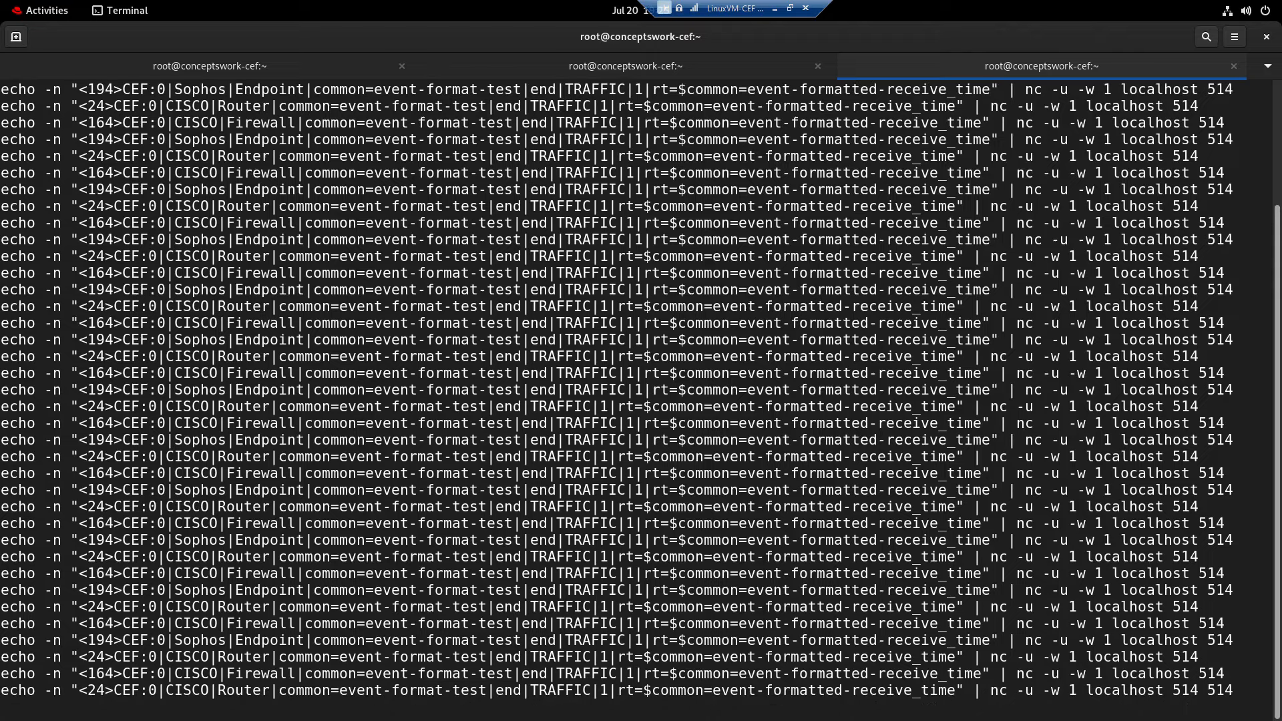
{"action": "left_click", "coordinate": [538, 71]}
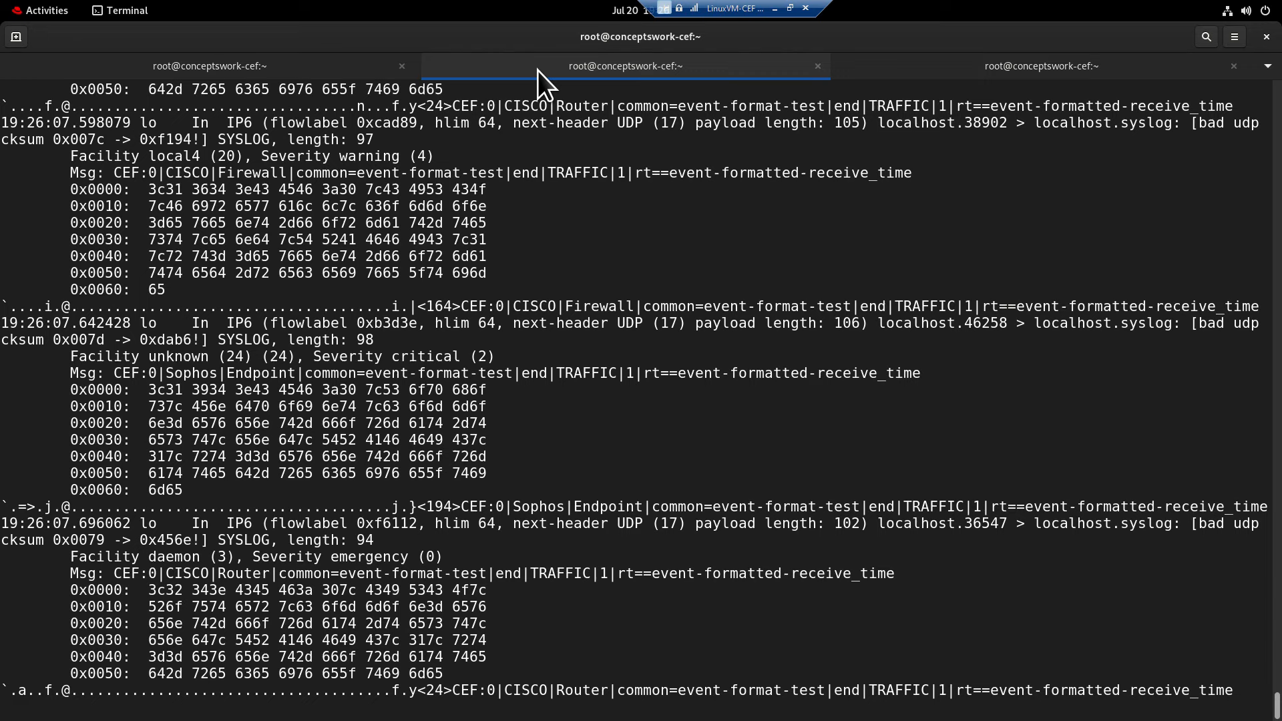
Switch to the Azure portal in Firefox and open the Logs page of the Con-Sentinel workspace in Microsoft Sentinel.
{"action": "key", "text": "alt+Tab"}
{"action": "key", "text": "alt+Tab"}
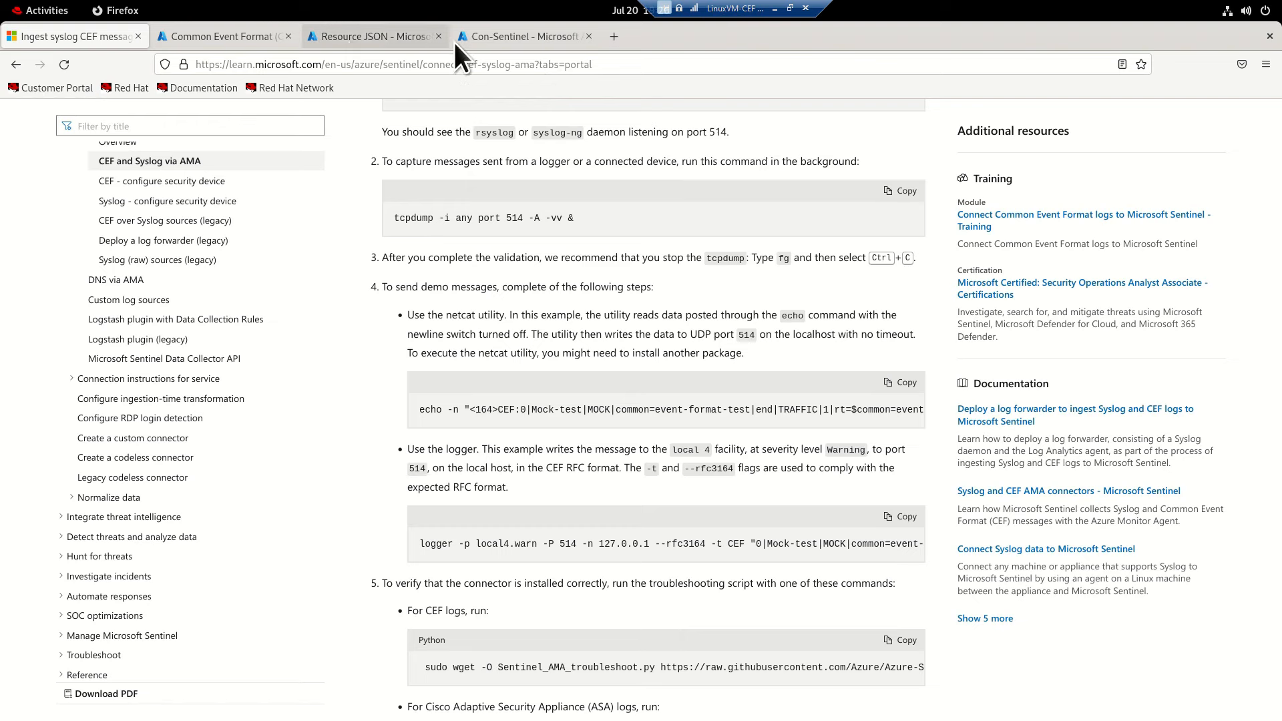
{"action": "left_click", "coordinate": [478, 42]}
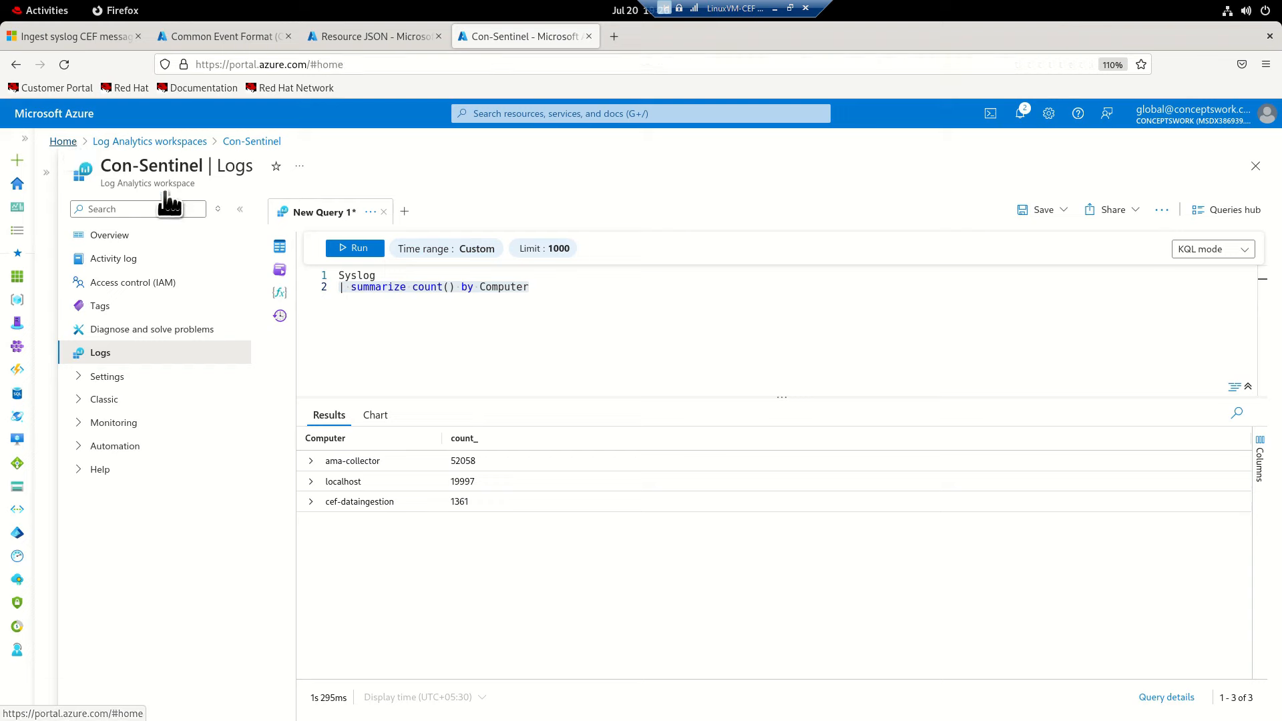
{"action": "left_click", "coordinate": [63, 142]}
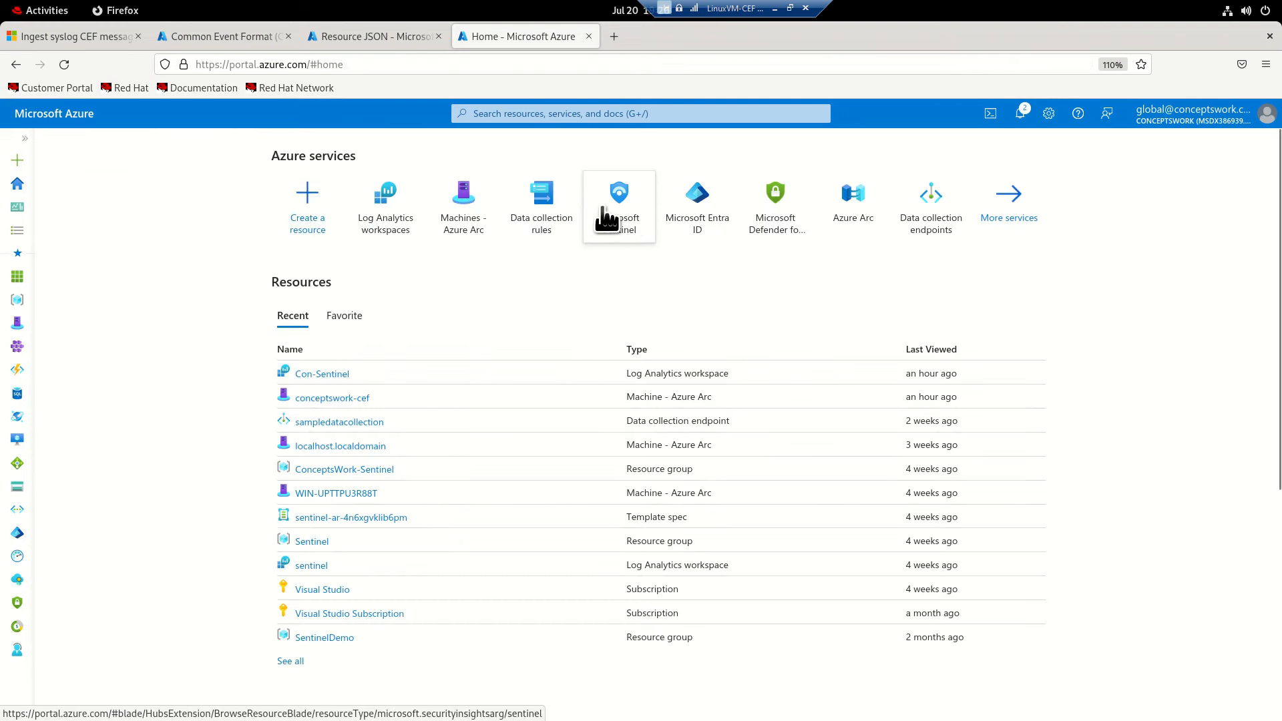
{"action": "left_click", "coordinate": [607, 220]}
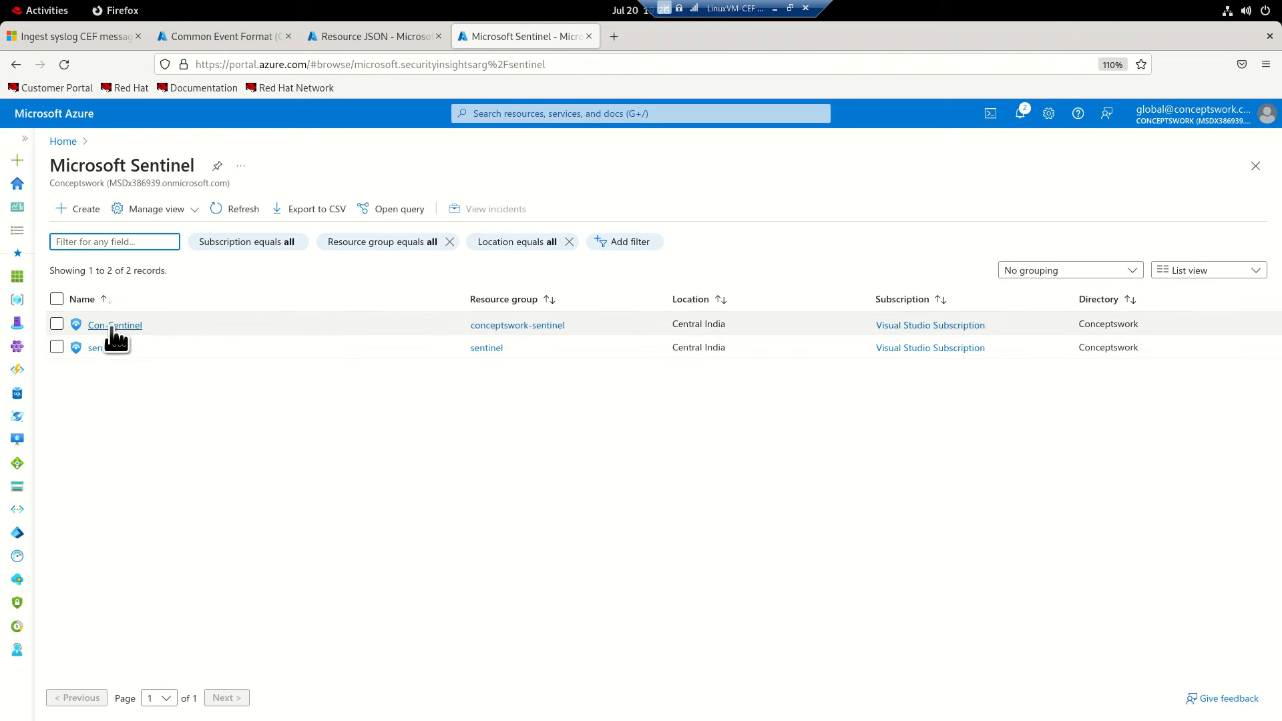
{"action": "left_click", "coordinate": [115, 326]}
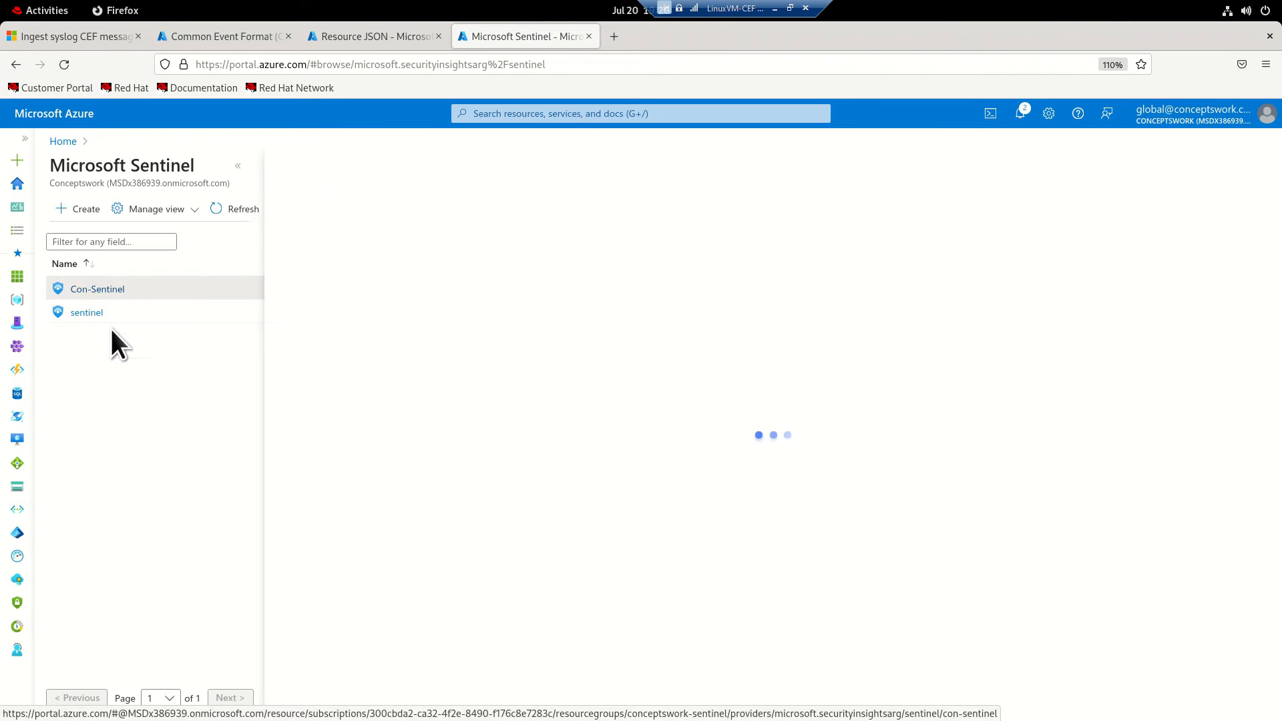
{"action": "left_click", "coordinate": [238, 168]}
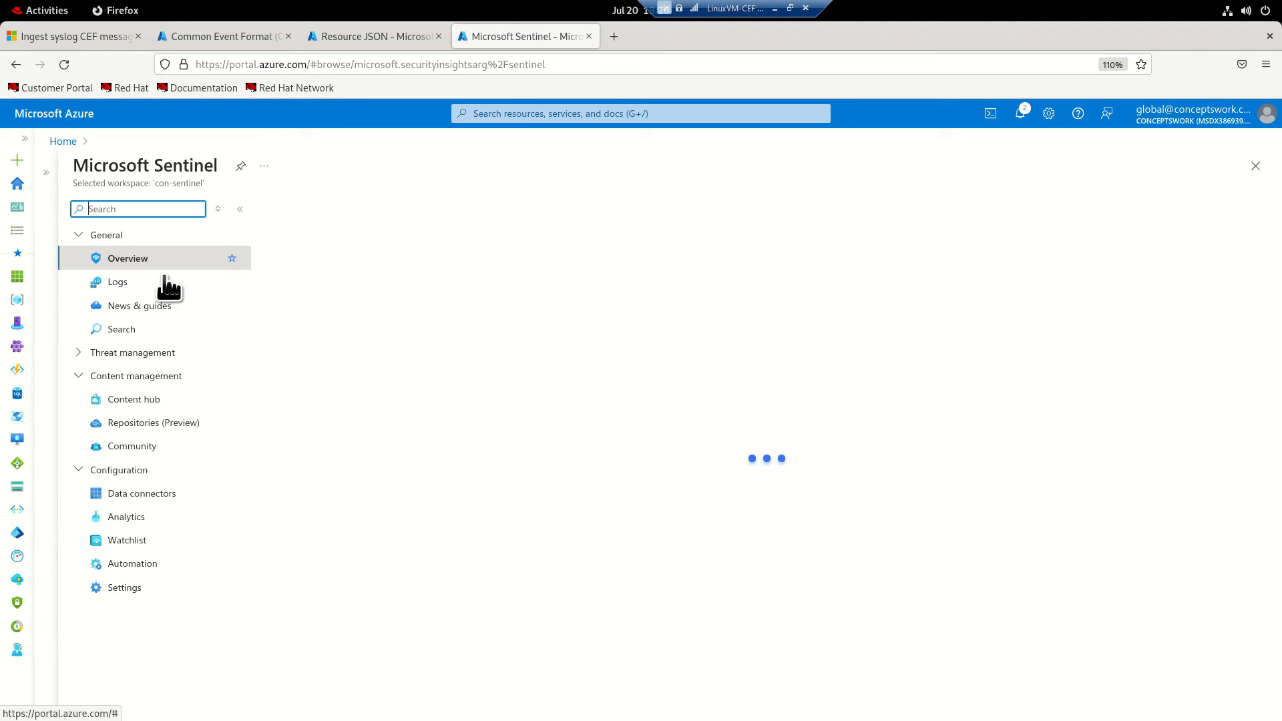
{"action": "left_click", "coordinate": [112, 282]}
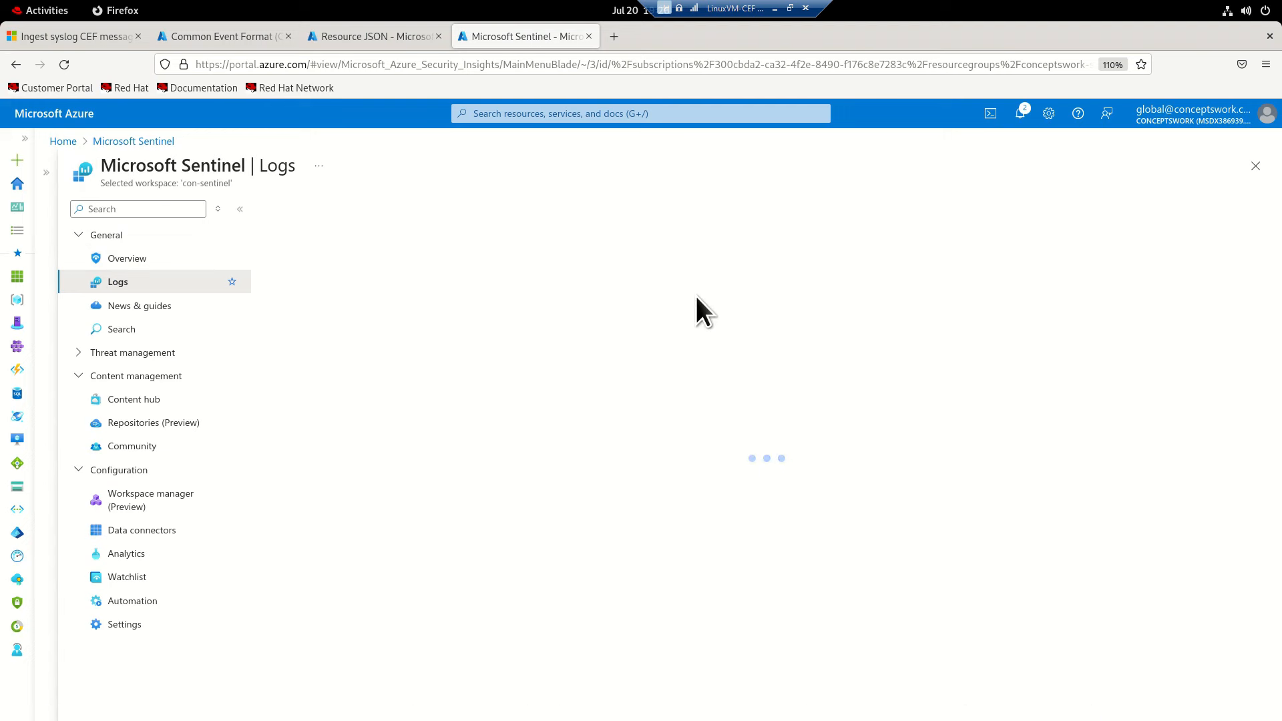
Switch to the Azure portal in Chrome on the local machine and open the Logs page of the Con-Sentinel workspace in Microsoft Sentinel.
{"action": "key", "text": "alt"}
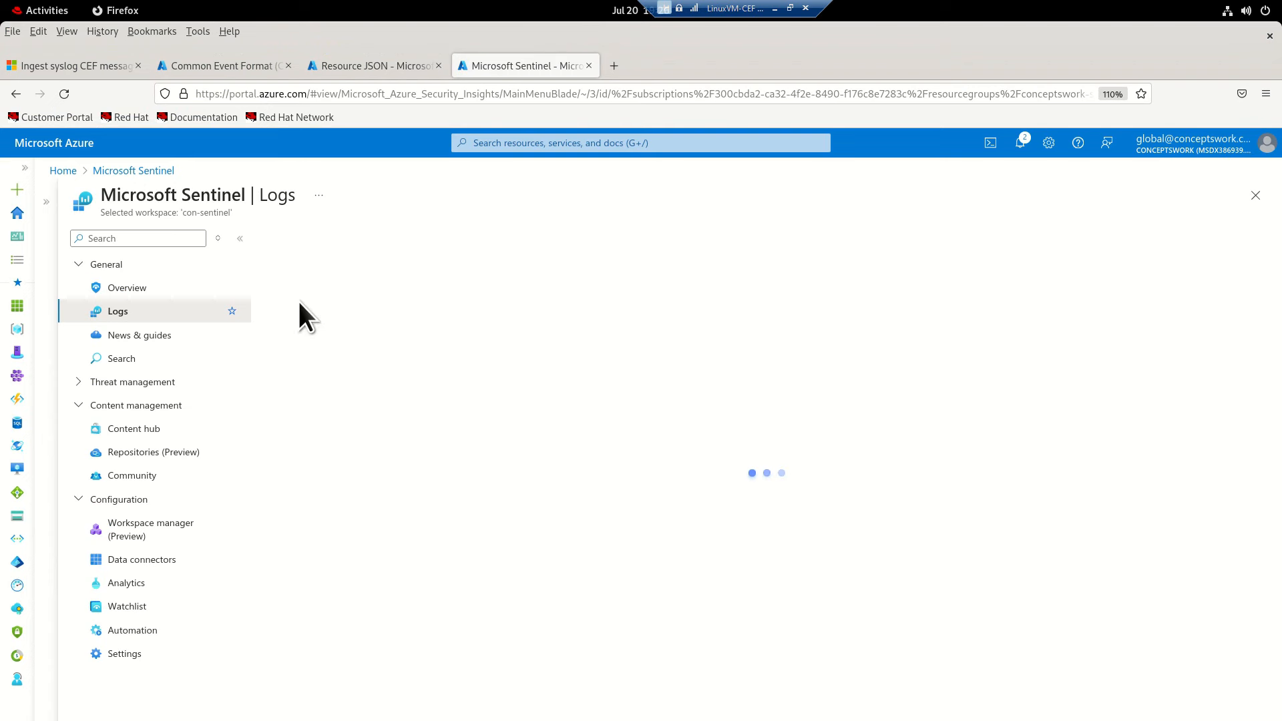
{"action": "mouse_move", "coordinate": [10, 325]}
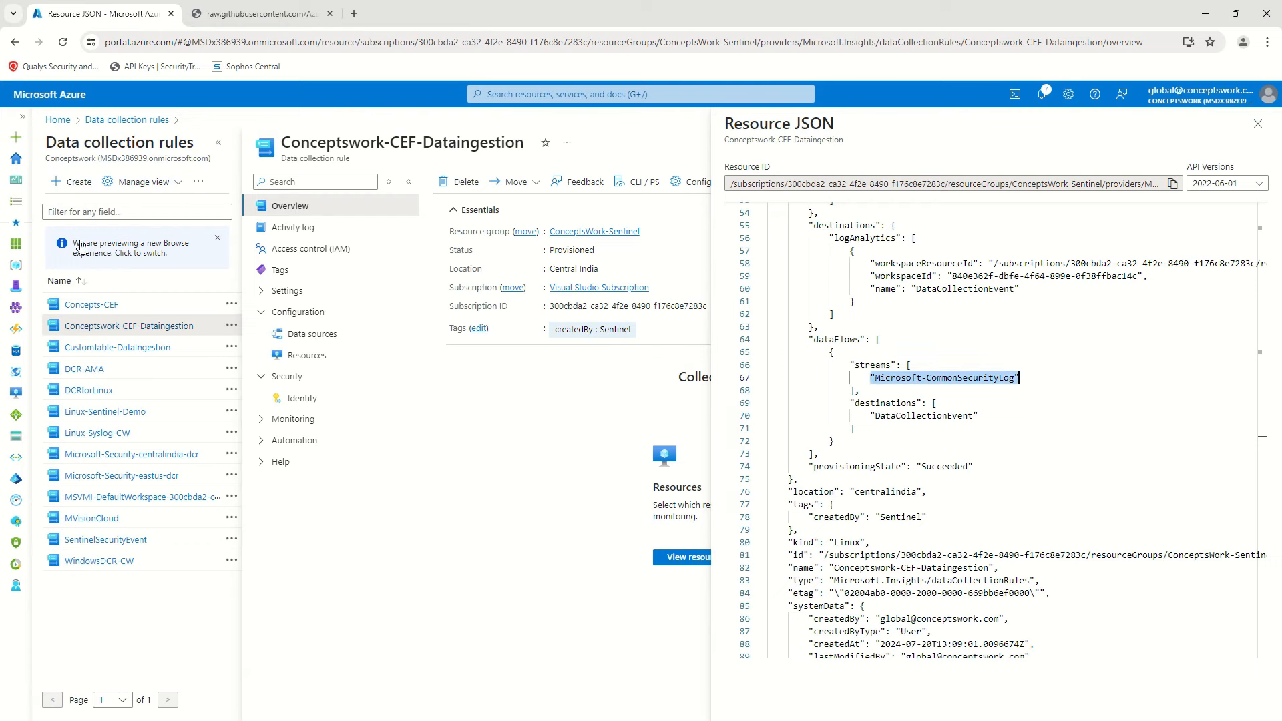
{"action": "left_click", "coordinate": [57, 120]}
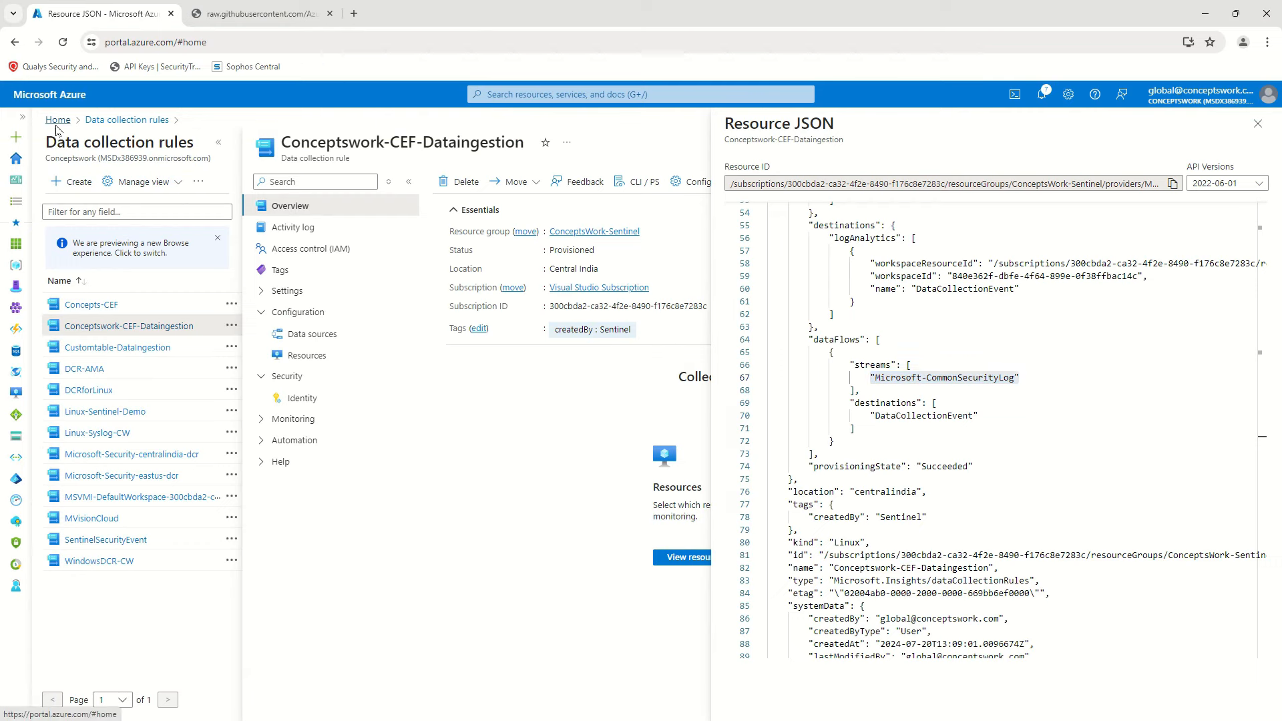
{"action": "left_click", "coordinate": [461, 179]}
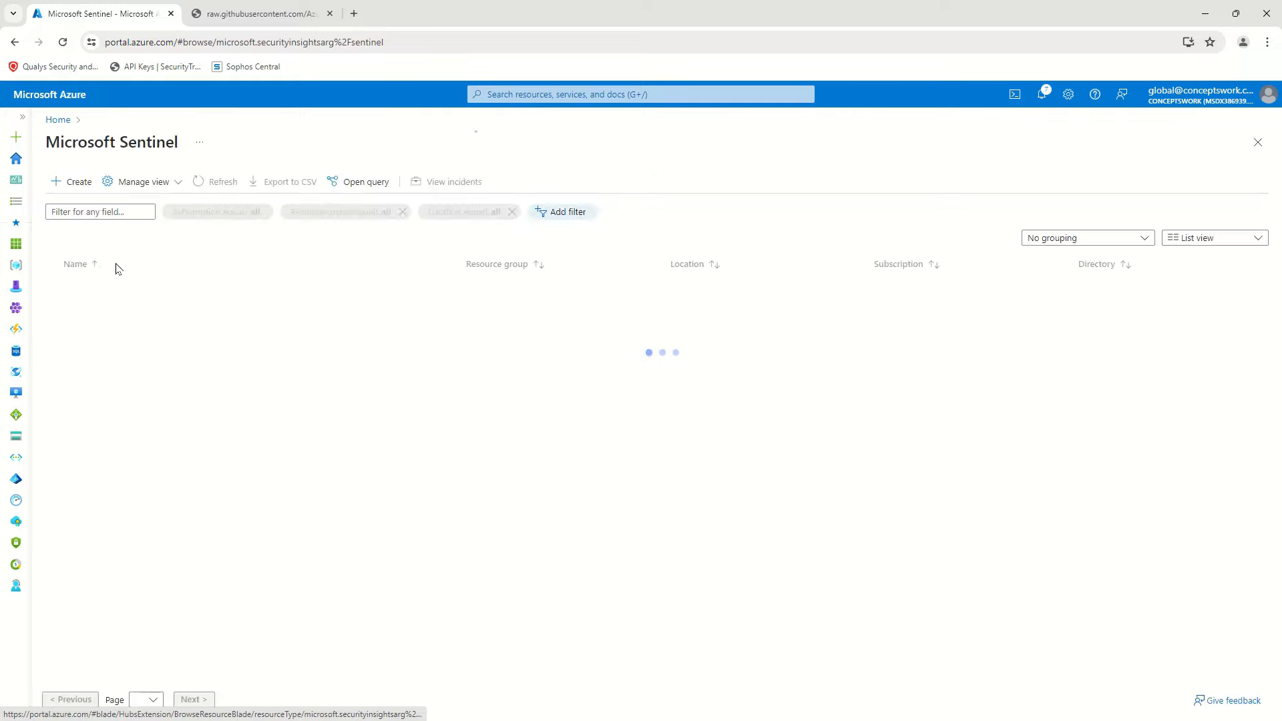
{"action": "left_click", "coordinate": [110, 287]}
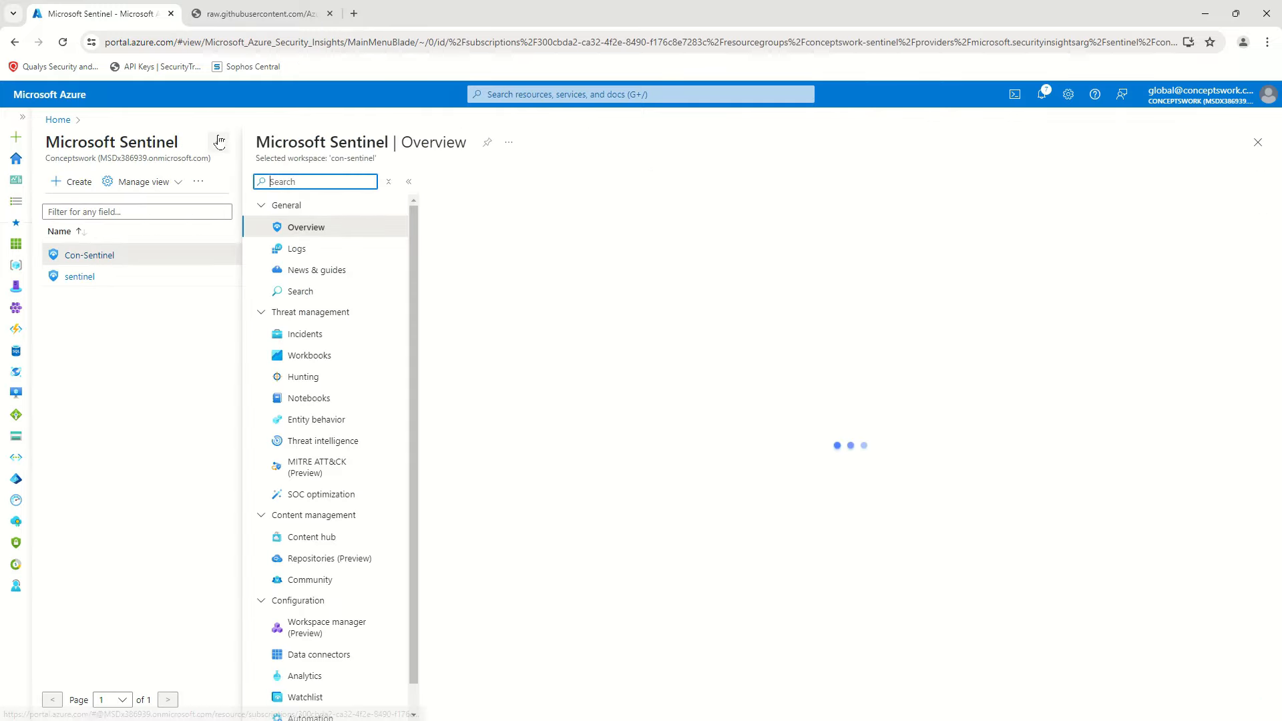
{"action": "left_click", "coordinate": [108, 249]}
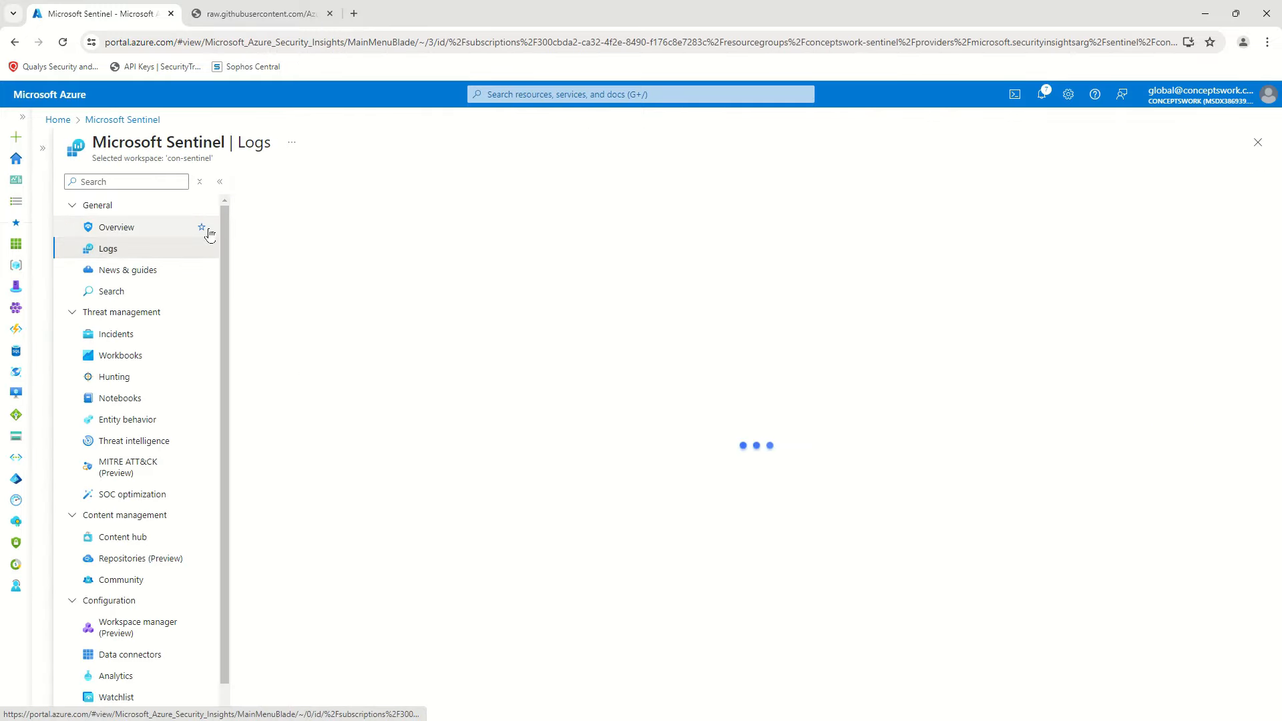
{"action": "left_click", "coordinate": [218, 181]}
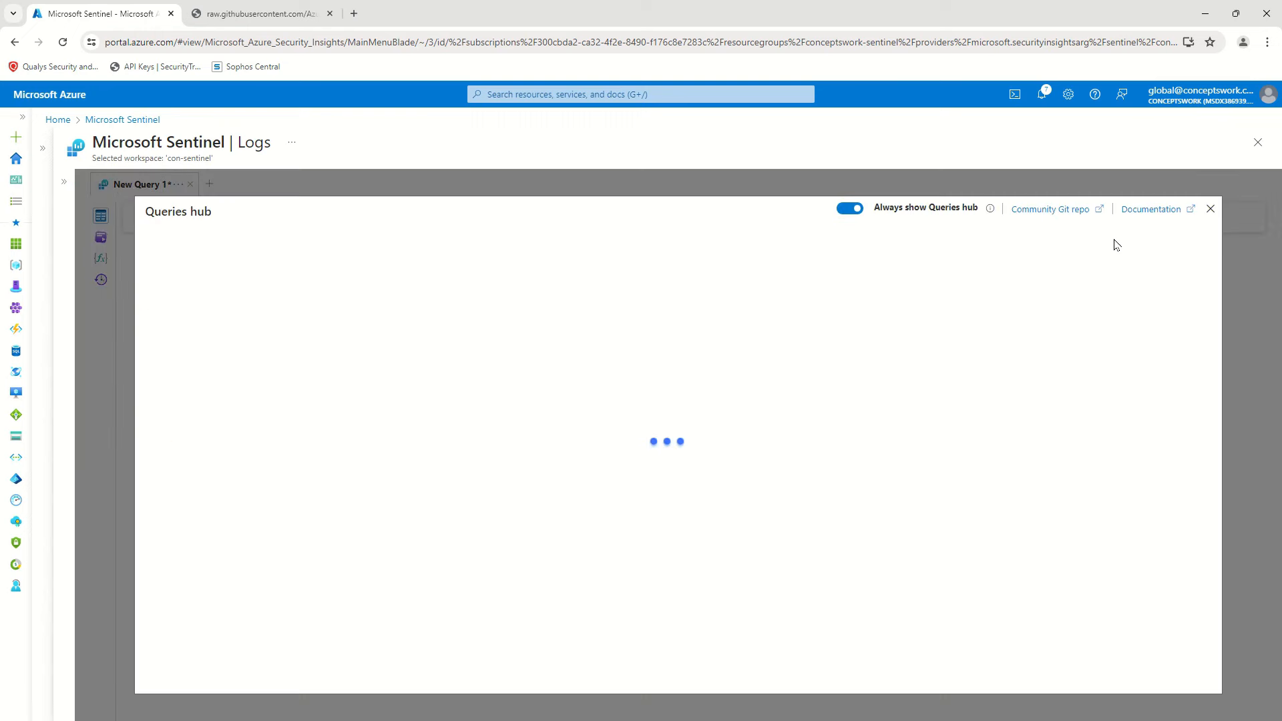
Dismiss the Queries hub, change the query editor to KQL mode, and rerun the CommonSecurityLog query from the query history, highlighting its text.
{"action": "left_click", "coordinate": [1210, 209]}
{"action": "left_click", "coordinate": [1235, 221]}
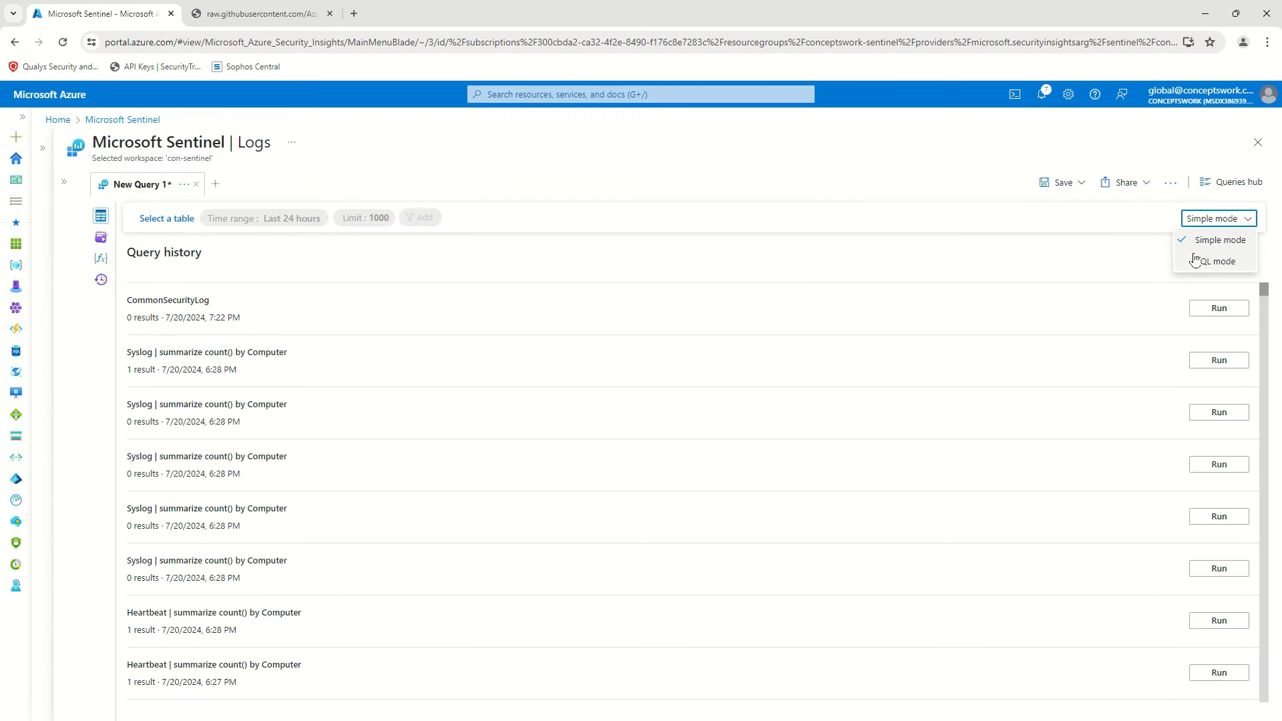
{"action": "left_click", "coordinate": [1199, 261]}
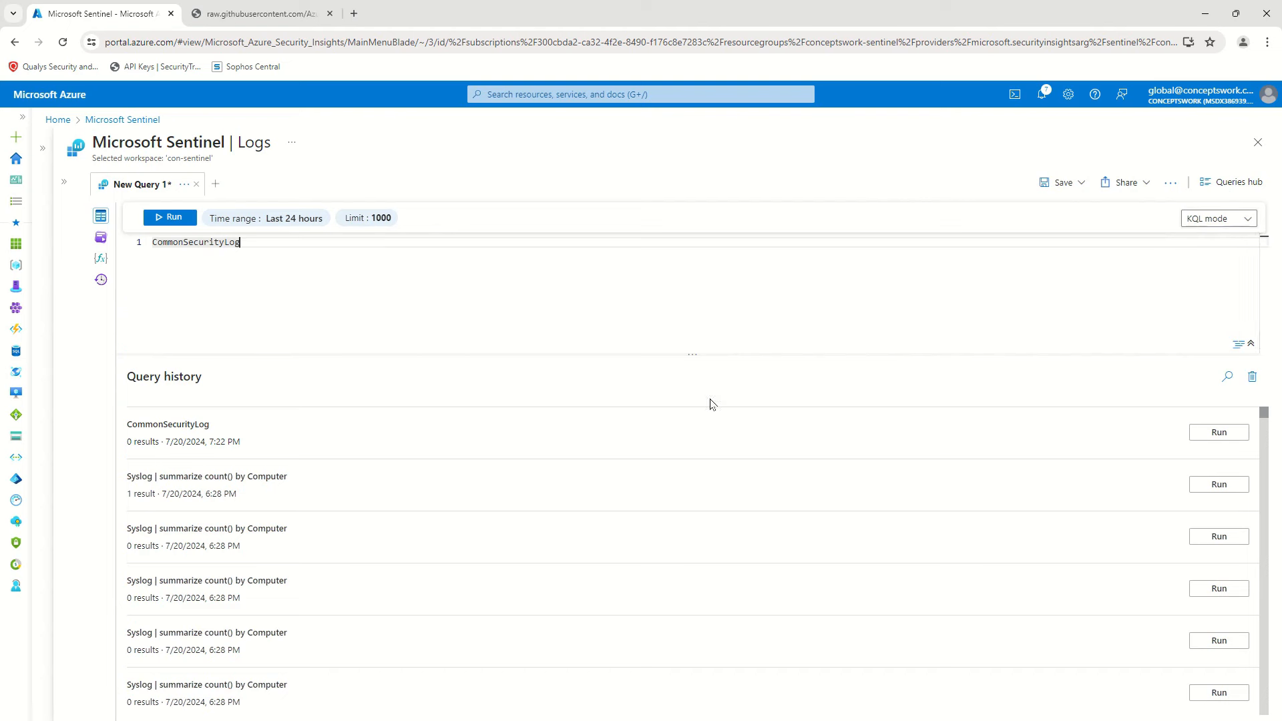
{"action": "left_click", "coordinate": [1205, 433]}
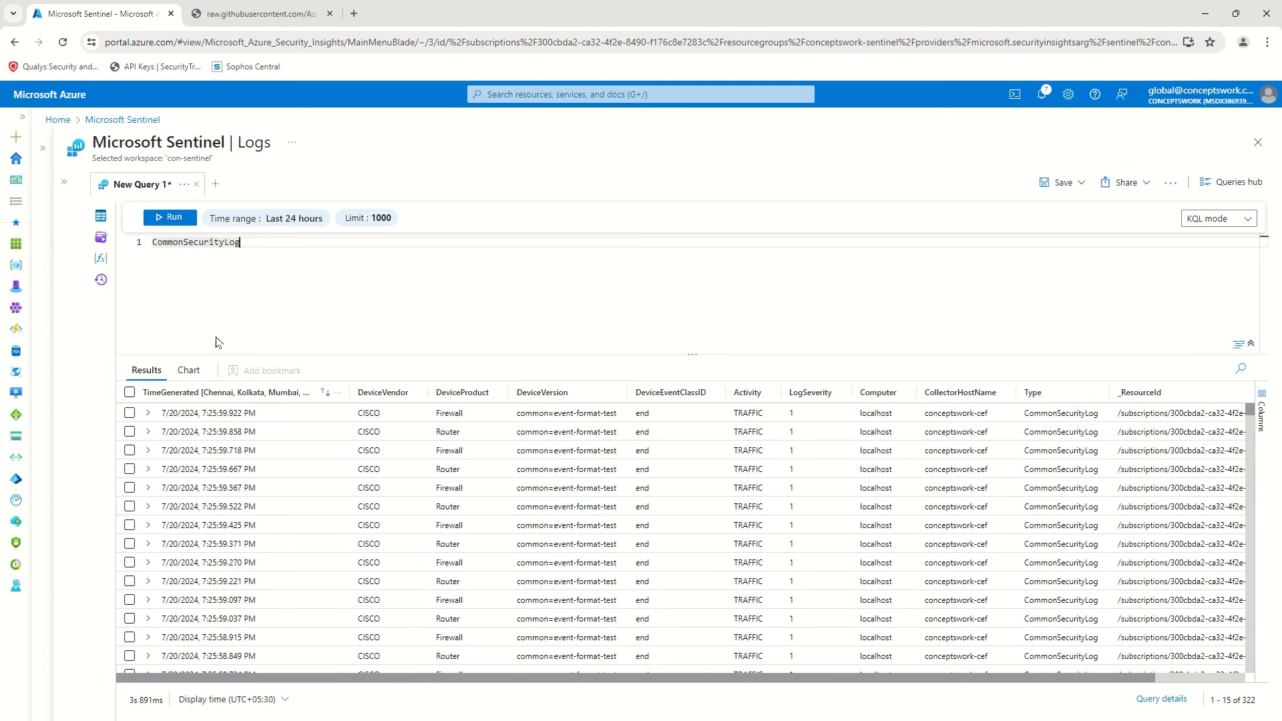
{"action": "left_click_drag", "start_coordinate": [298, 252], "coordinate": [103, 222]}
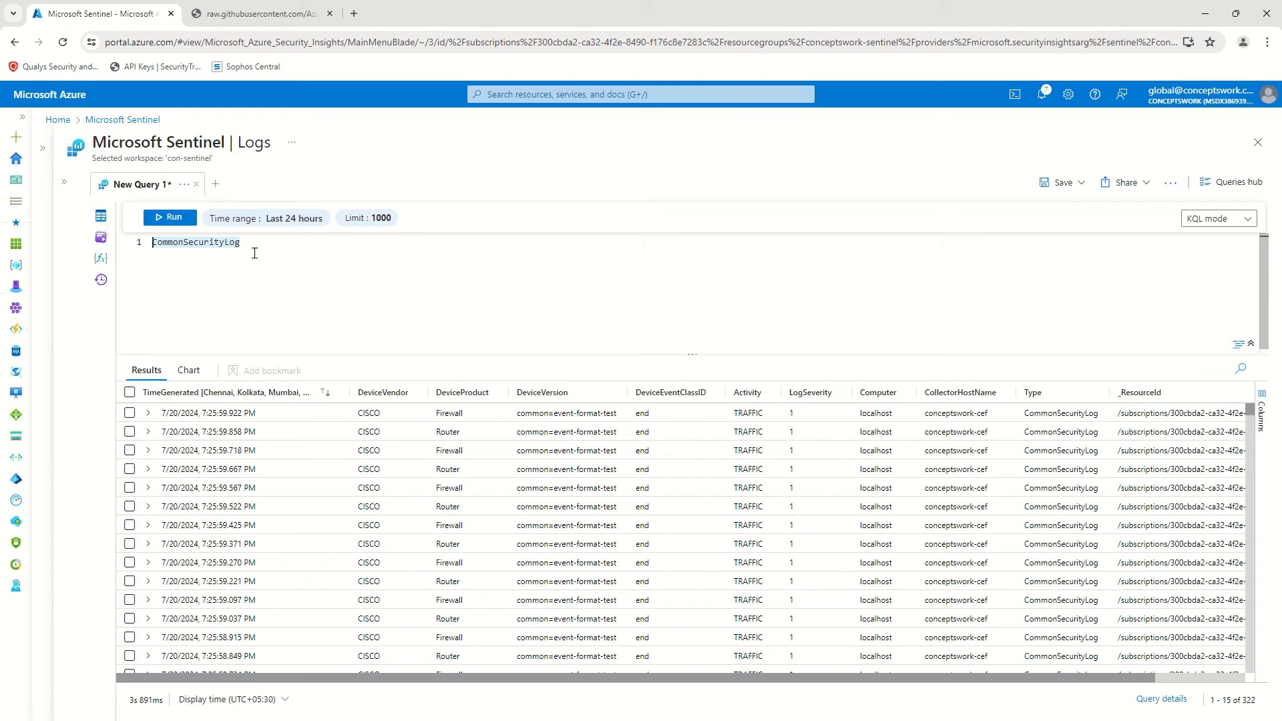